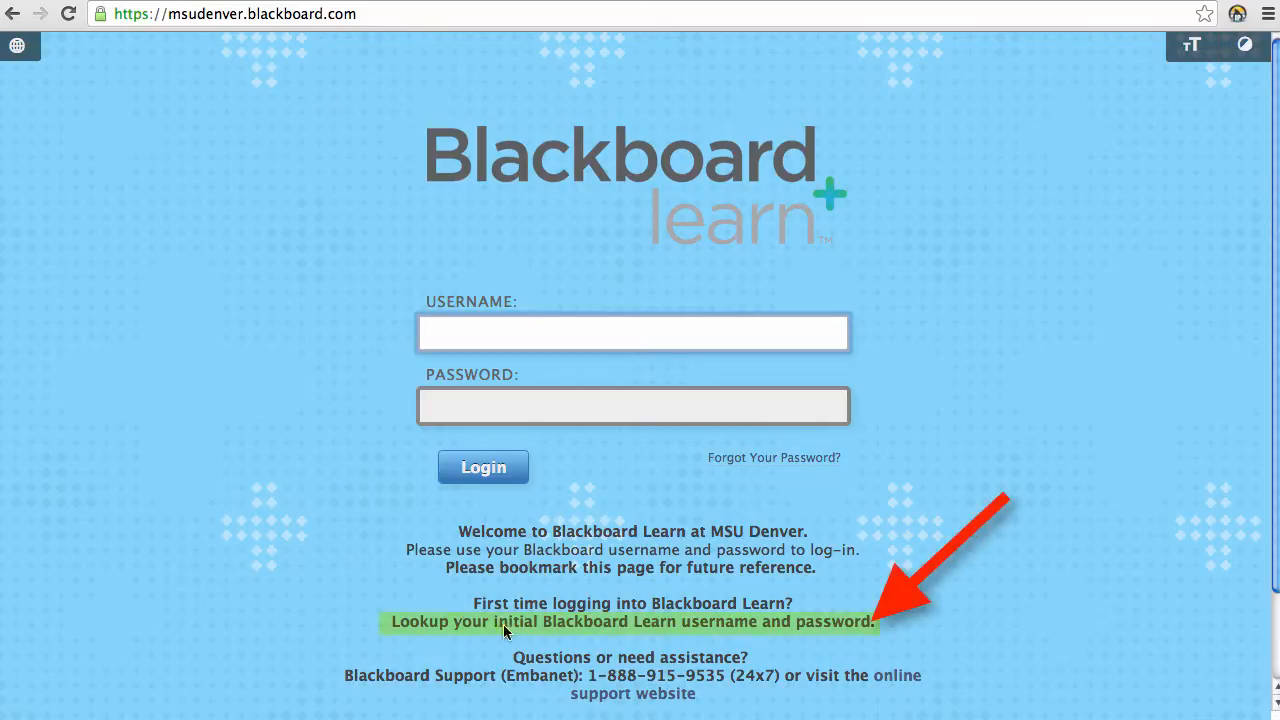
Step: Look up the initial username and password as faculty, staff or administration, then return to the login page
{"action": "left_click", "coordinate": [613, 622]}
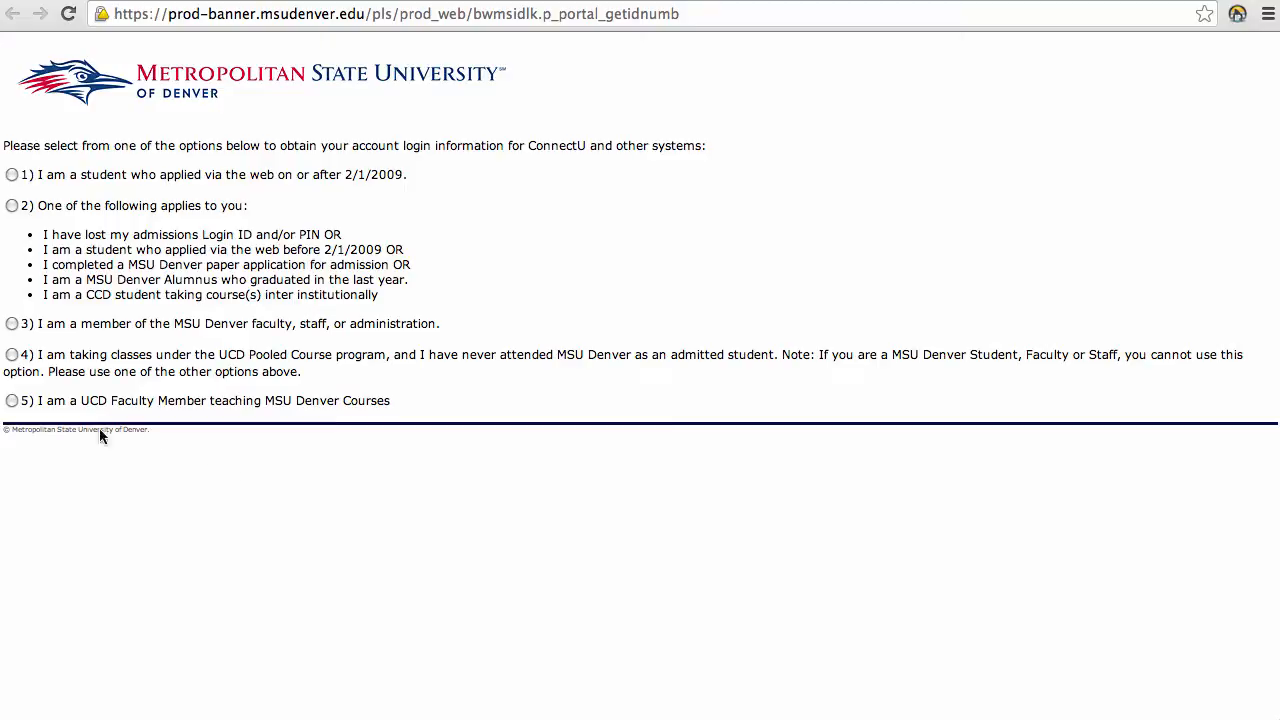
{"action": "left_click", "coordinate": [12, 324]}
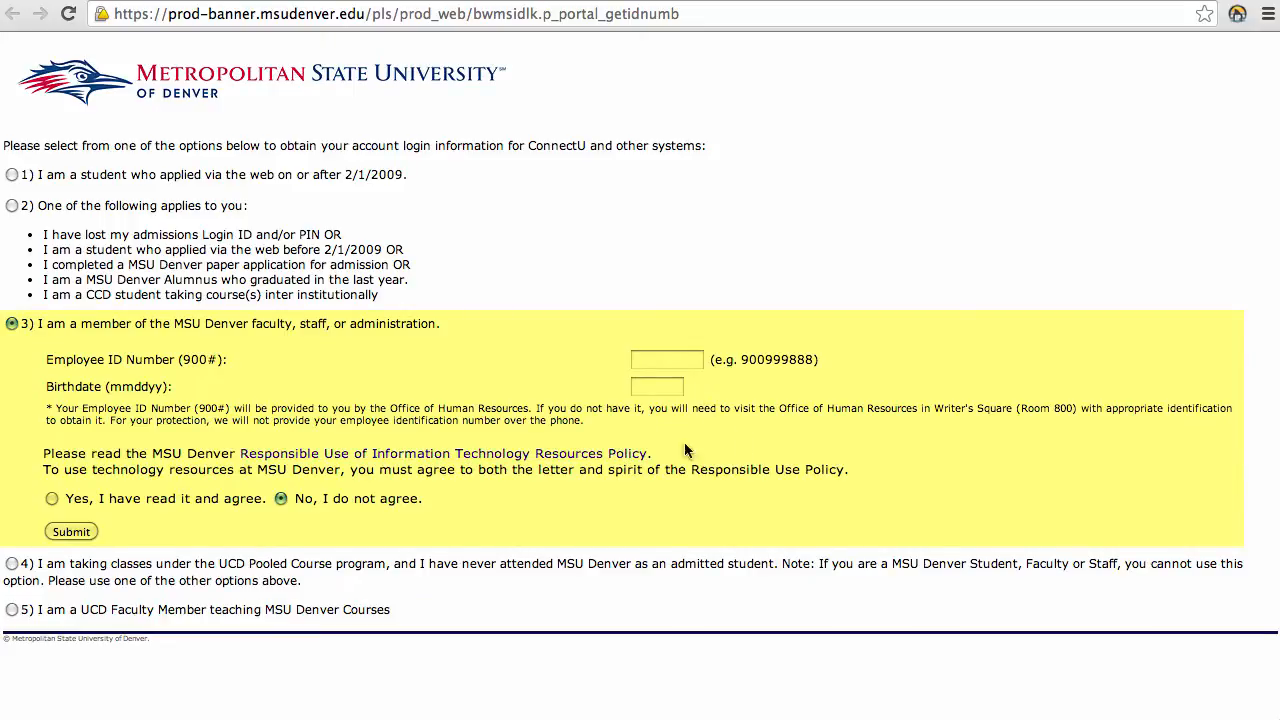
{"action": "left_click", "coordinate": [445, 1]}
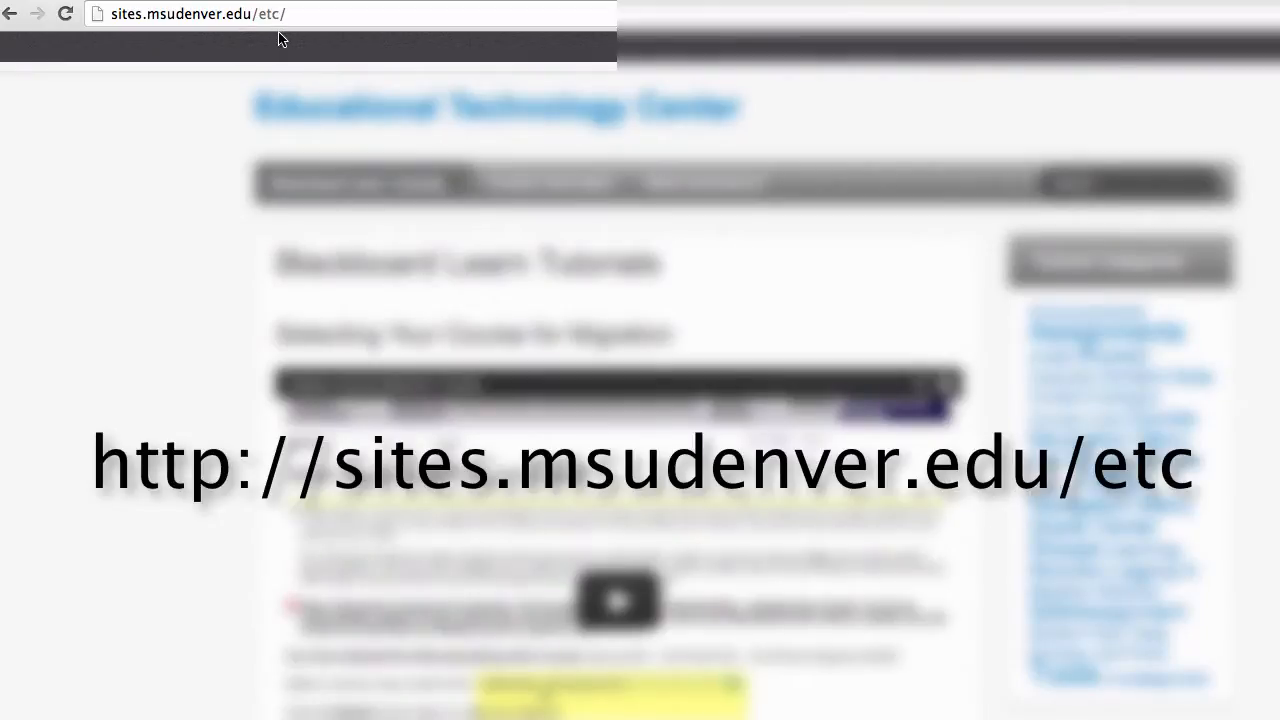
Step: Open the Logging In tutorial under Getting Started & Navigation Tutorials and scroll through it
{"action": "scroll", "coordinate": [183, 215], "scroll_direction": "down", "scroll_amount": 2}
{"action": "scroll", "coordinate": [181, 212], "scroll_direction": "down", "scroll_amount": 15}
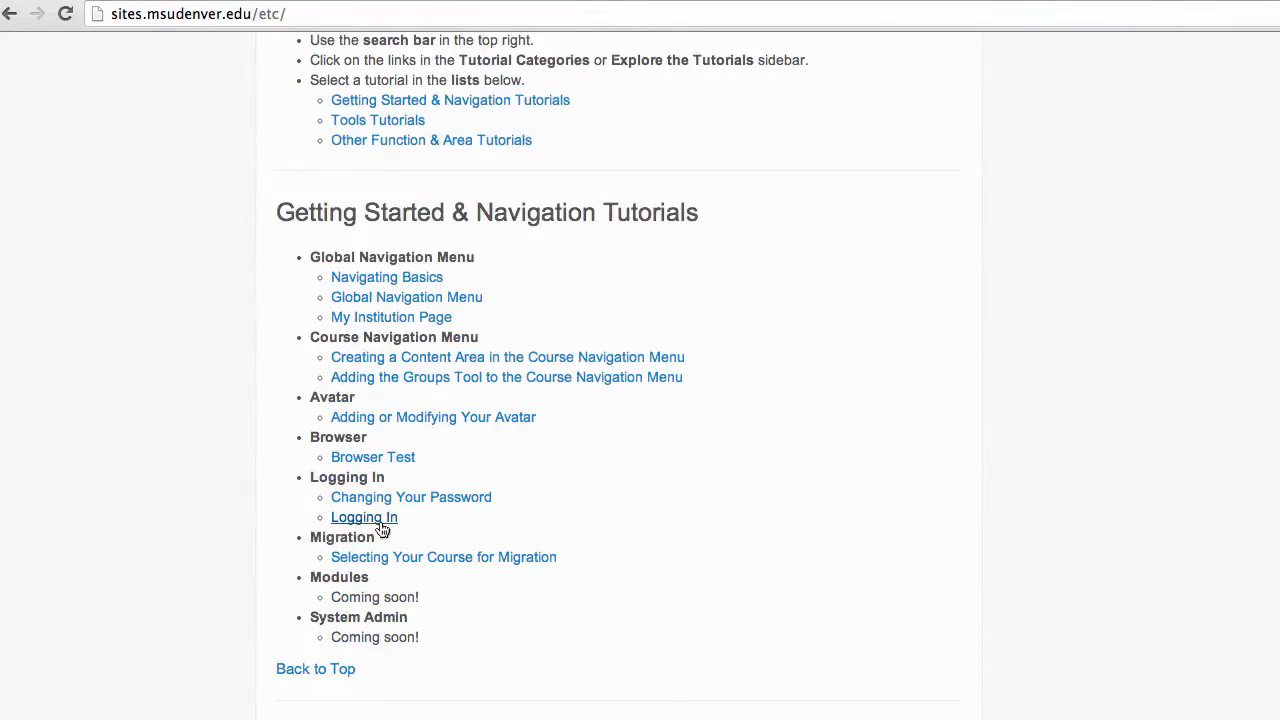
{"action": "left_click", "coordinate": [383, 528]}
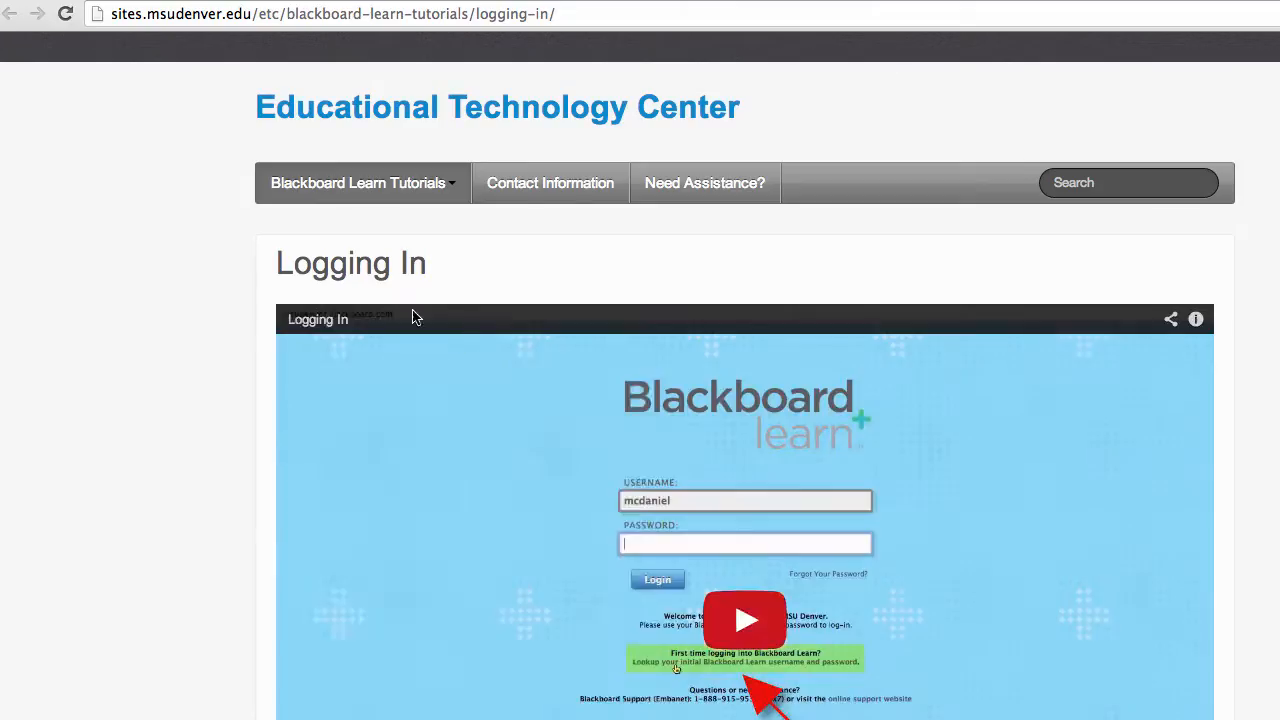
{"action": "scroll", "coordinate": [420, 450], "scroll_direction": "down", "scroll_amount": 1}
{"action": "mouse_move", "coordinate": [365, 348]}
{"action": "scroll", "coordinate": [365, 348], "scroll_direction": "down", "scroll_amount": 2}
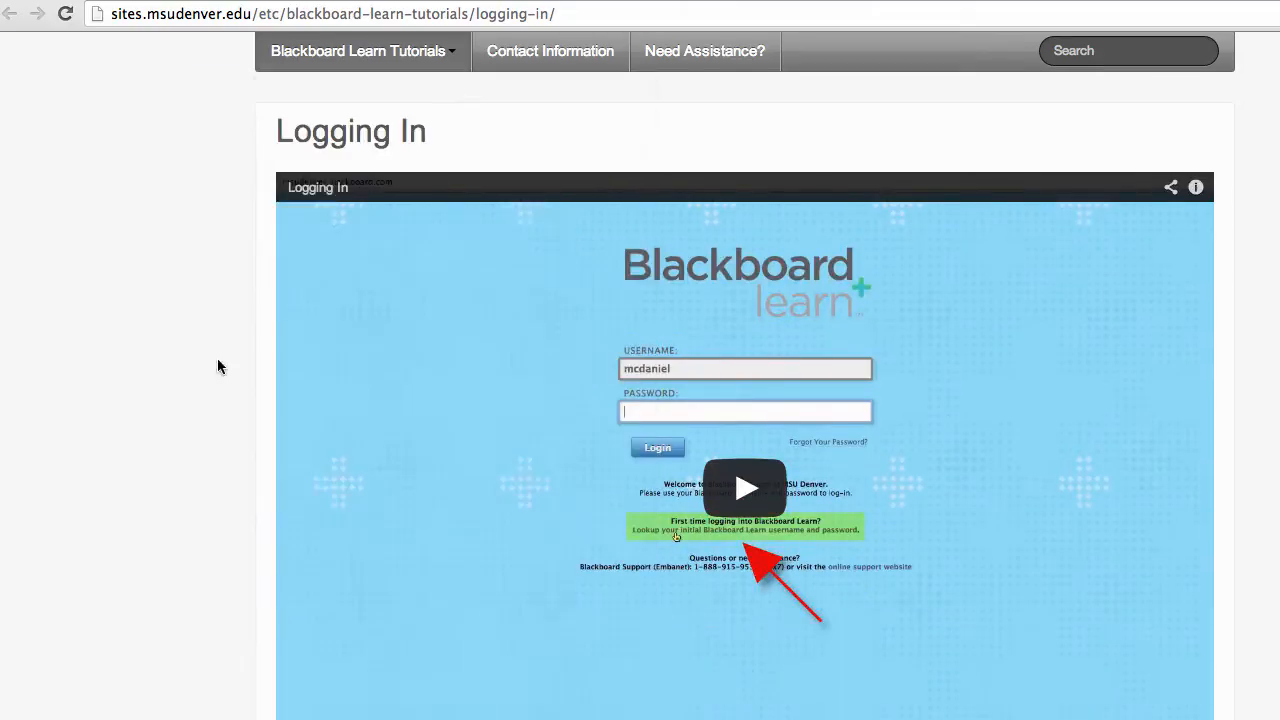
{"action": "scroll", "coordinate": [829, 502], "scroll_direction": "down", "scroll_amount": 1}
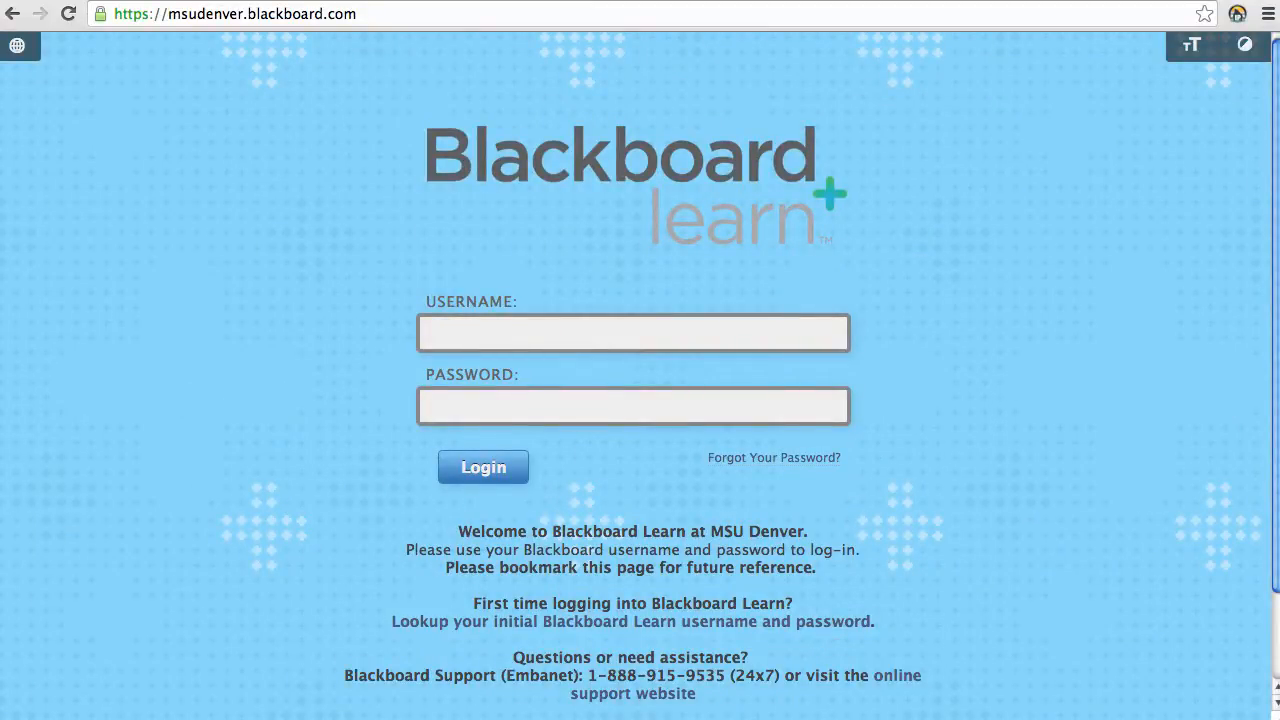
Step: Enter the account username and password in the login form and submit it
{"action": "left_click", "coordinate": [471, 334]}
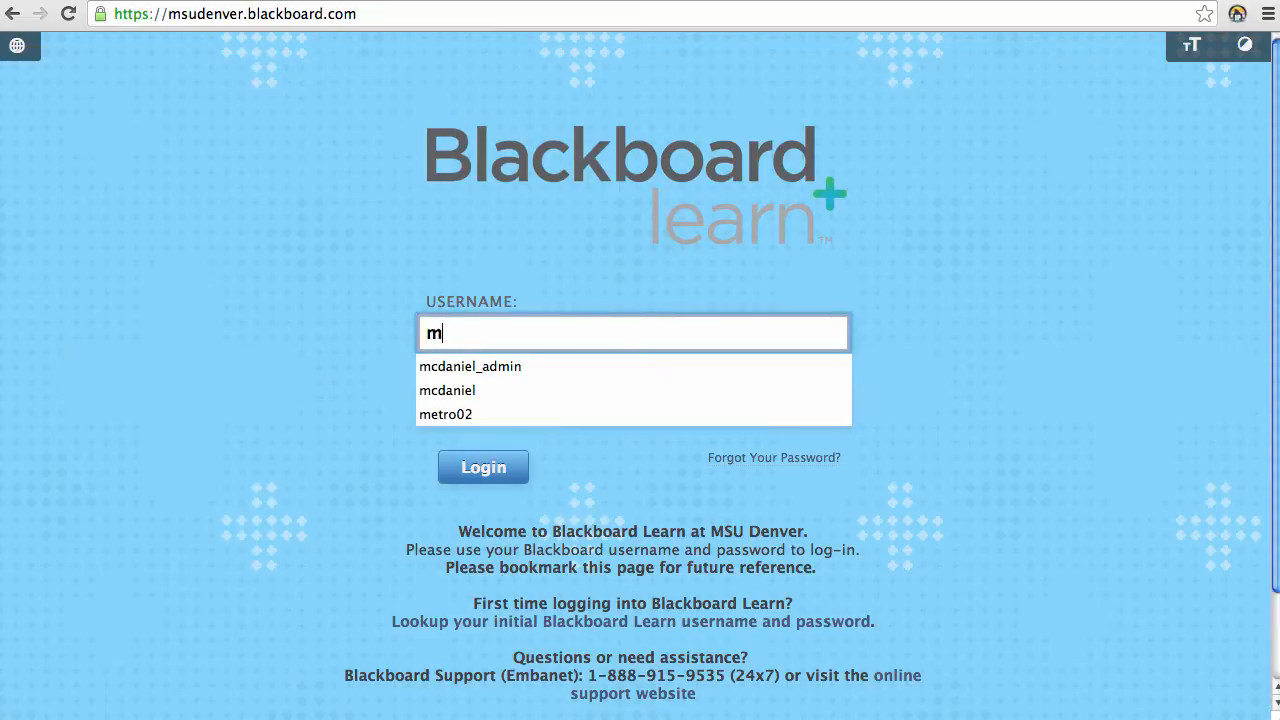
{"action": "key", "text": "Tab"}
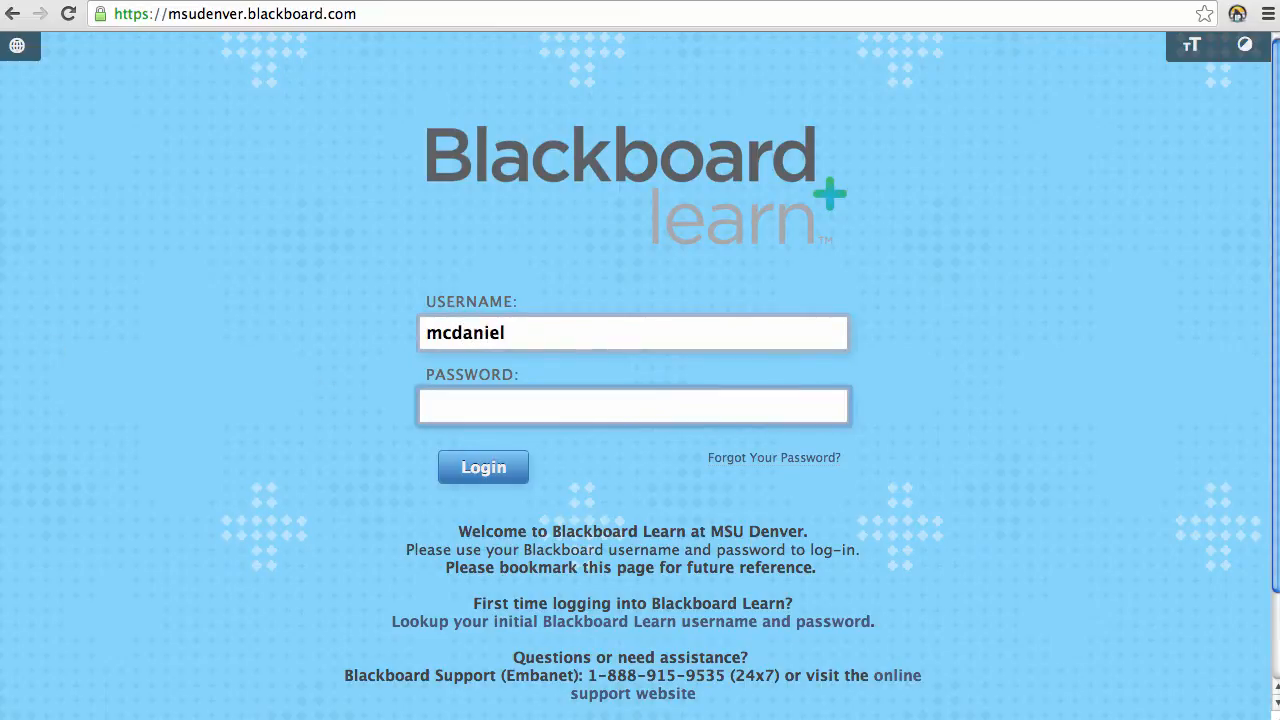
{"action": "type", "text": "••••"}
{"action": "key", "text": "Return"}
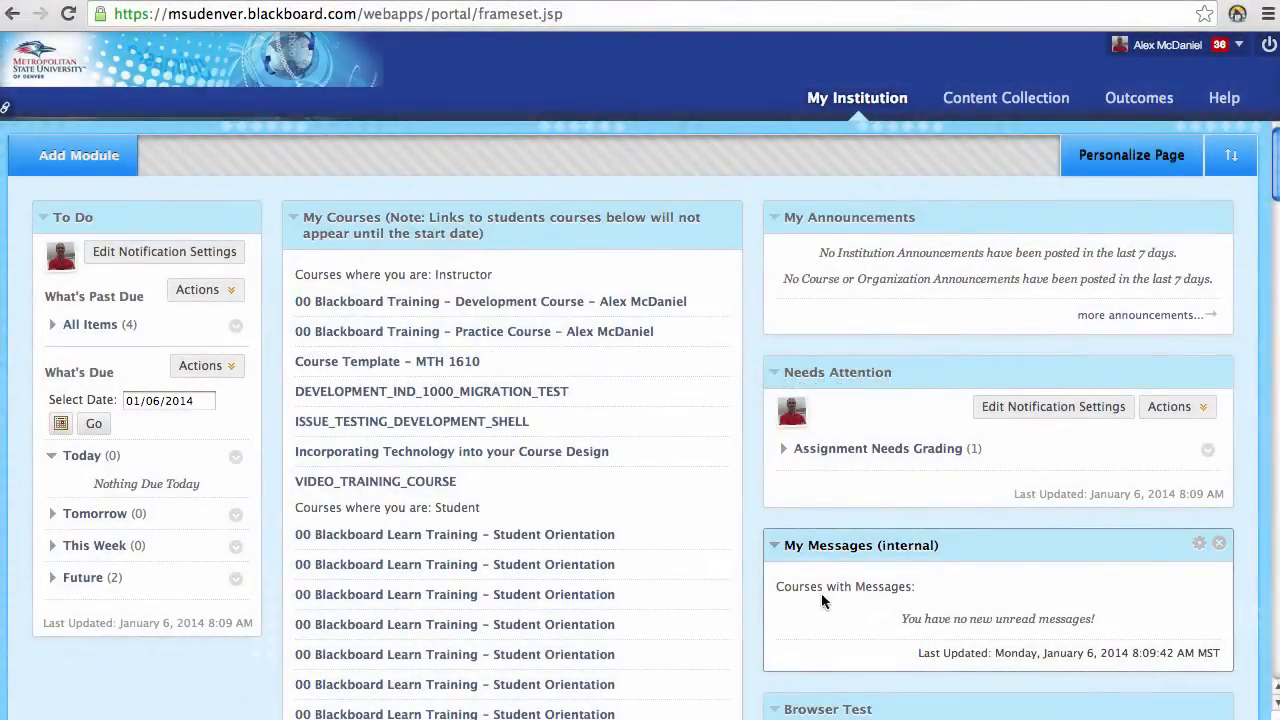
Step: Go to the Personal Information page through the user menu's Settings links
{"action": "left_click", "coordinate": [1241, 46]}
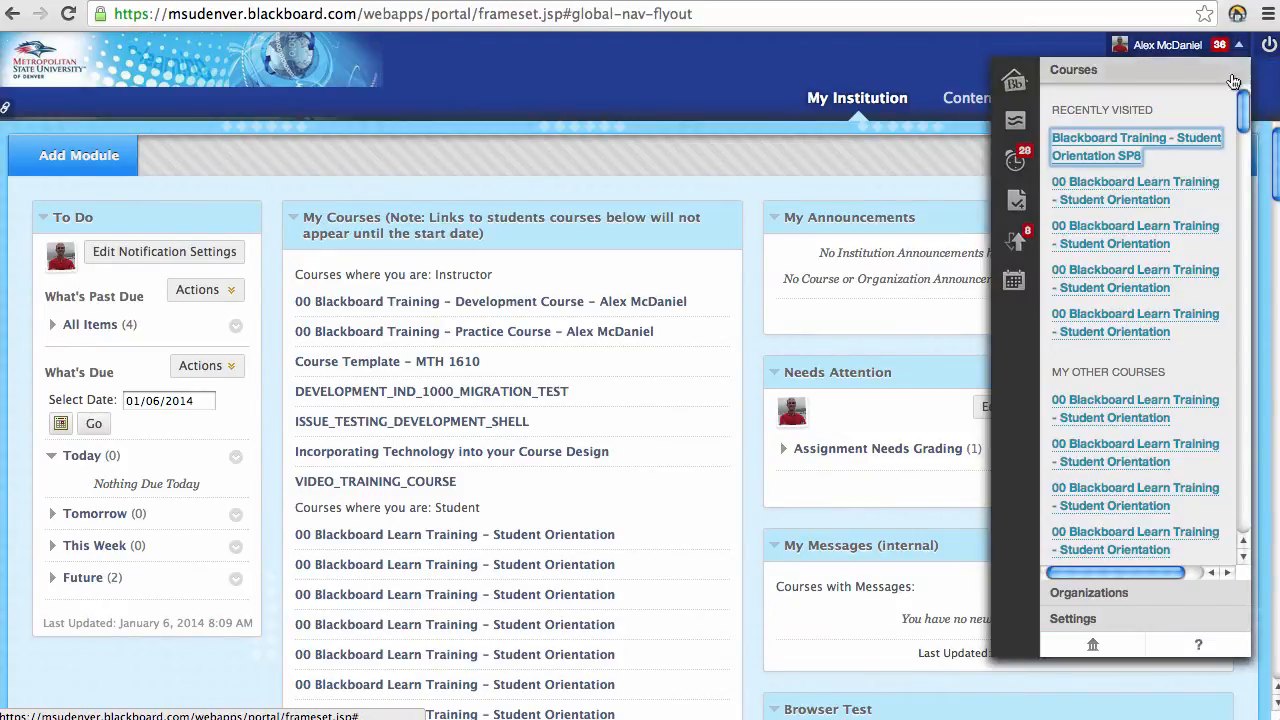
{"action": "left_click", "coordinate": [1125, 626]}
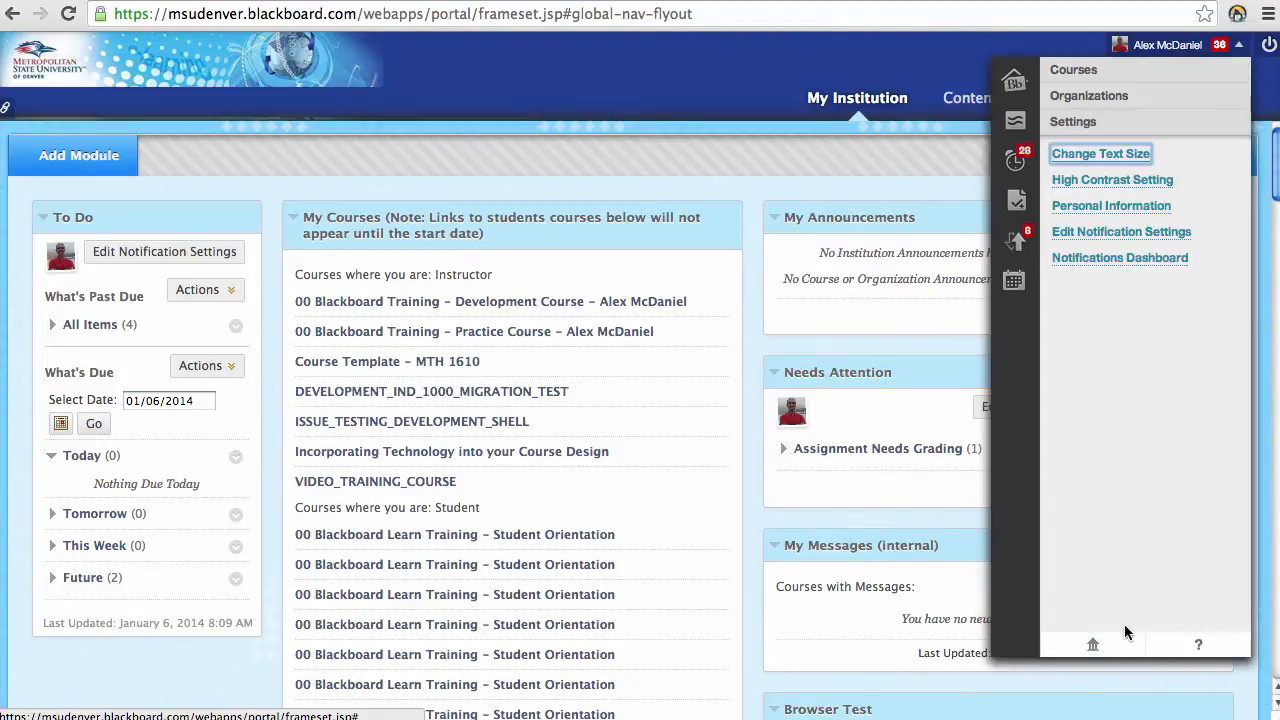
{"action": "left_click", "coordinate": [1166, 207]}
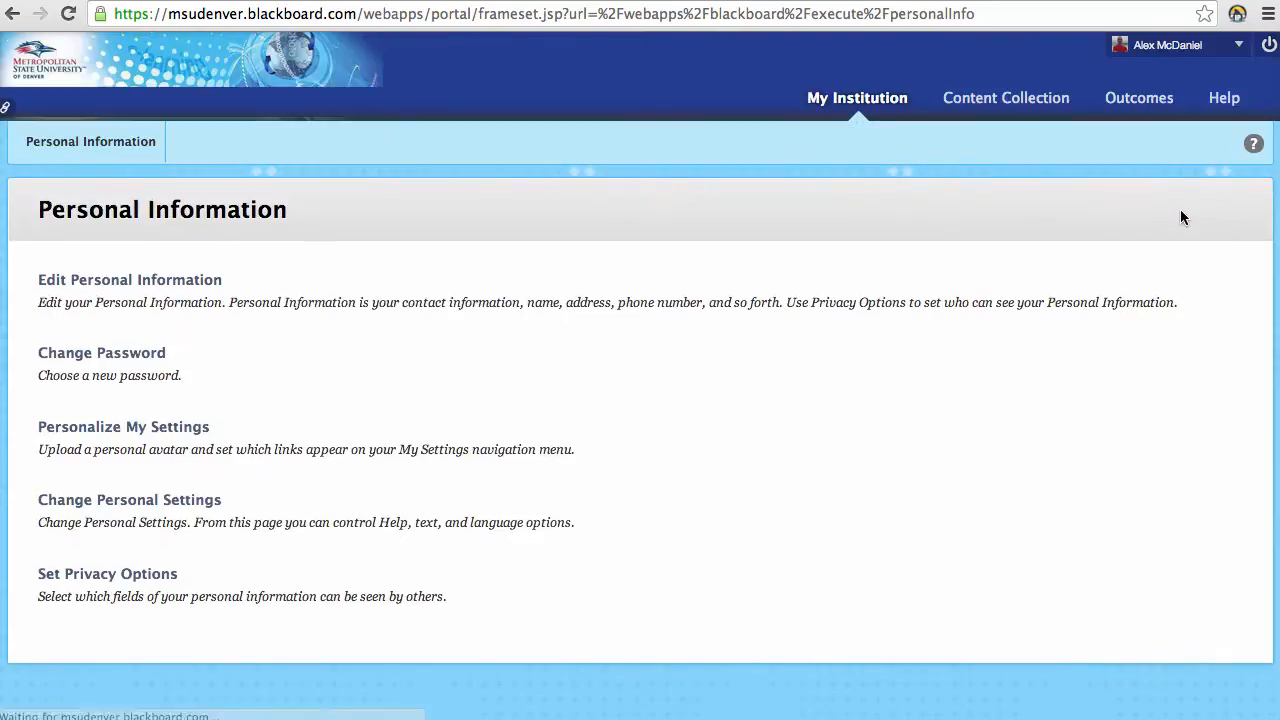
Step: Bring up the Change Password form, try both password fields, then cancel without changes
{"action": "left_click", "coordinate": [120, 356]}
{"action": "left_click", "coordinate": [337, 414]}
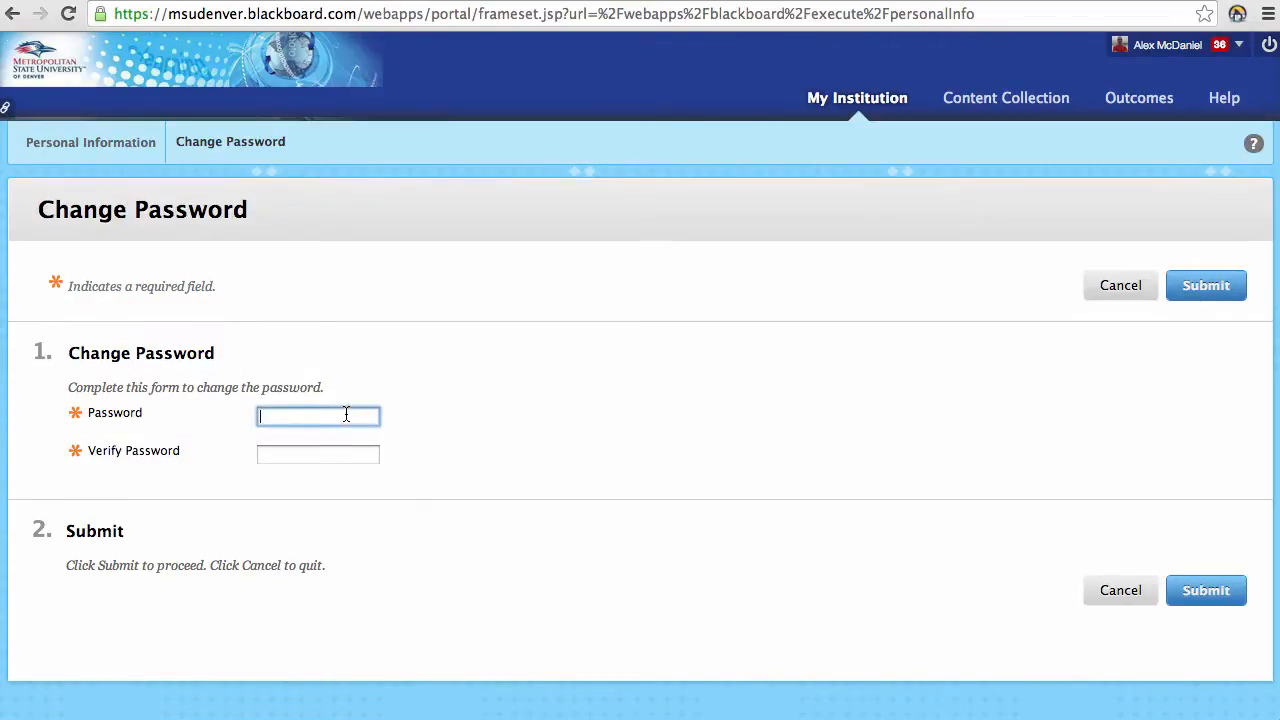
{"action": "left_click", "coordinate": [345, 453]}
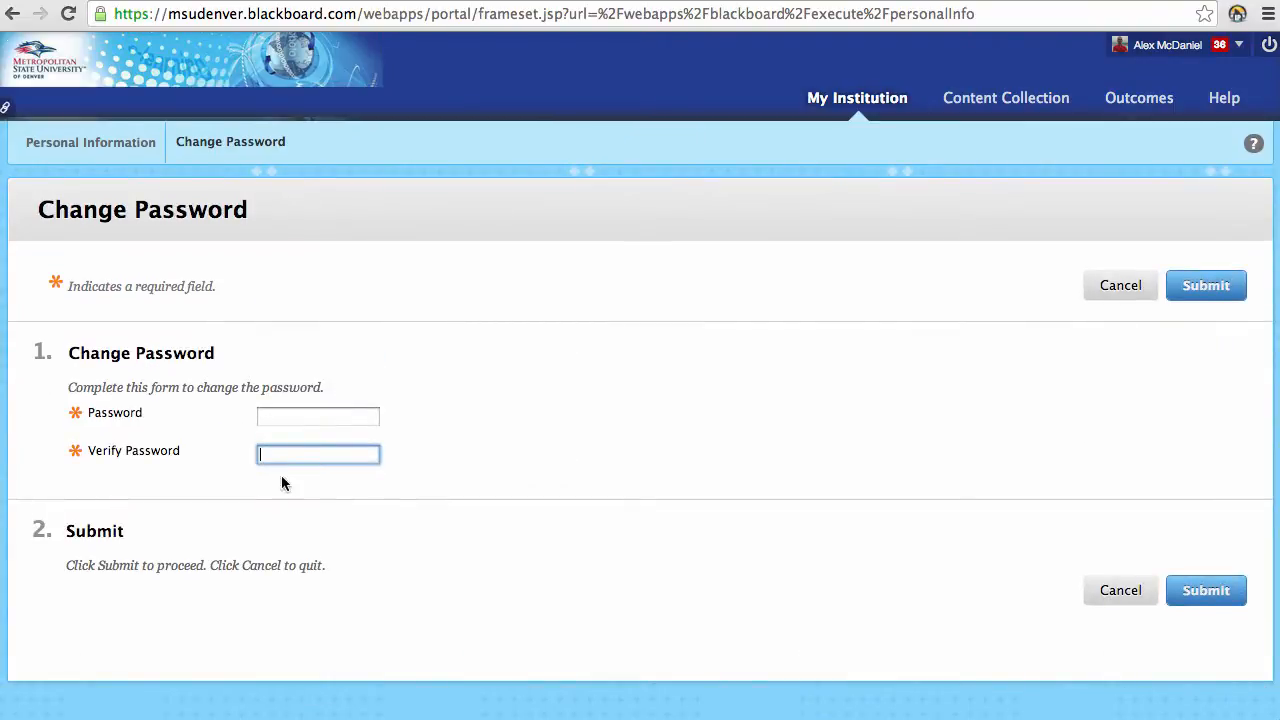
{"action": "left_click", "coordinate": [1110, 288]}
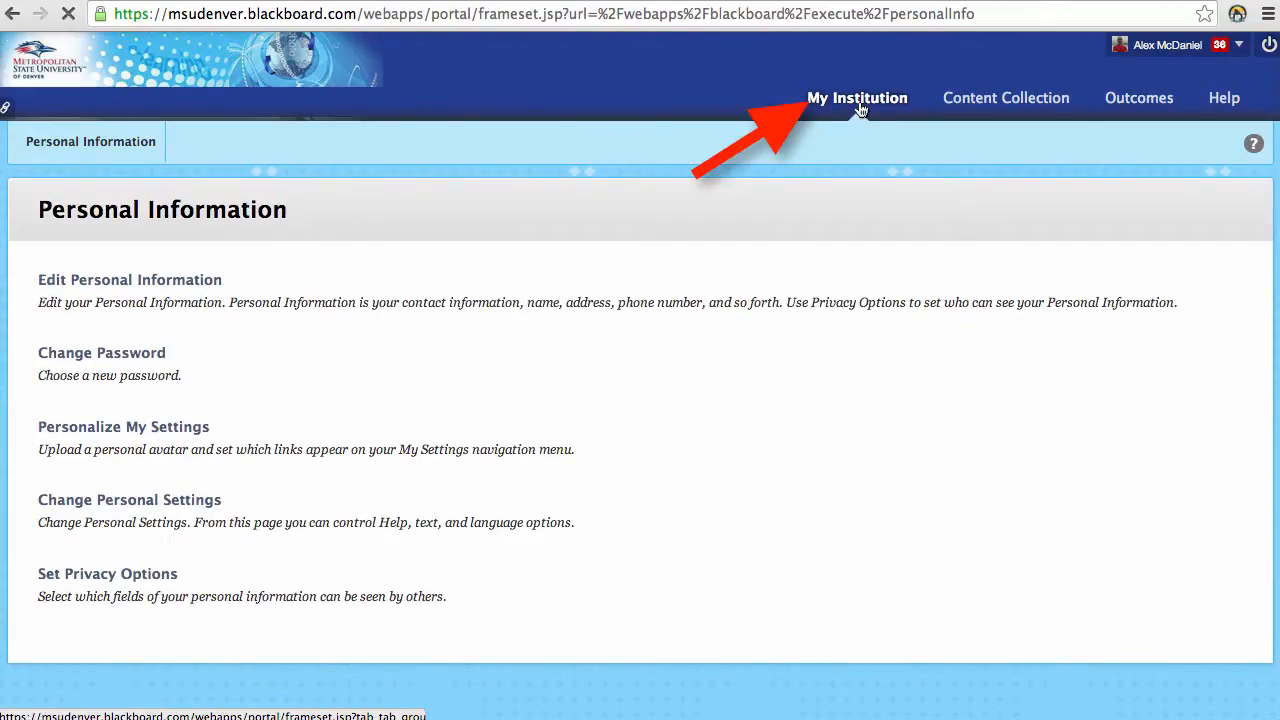
Step: Go back to the My Institution tab, scroll the portal, and log out of Blackboard Learn
{"action": "left_click", "coordinate": [858, 100]}
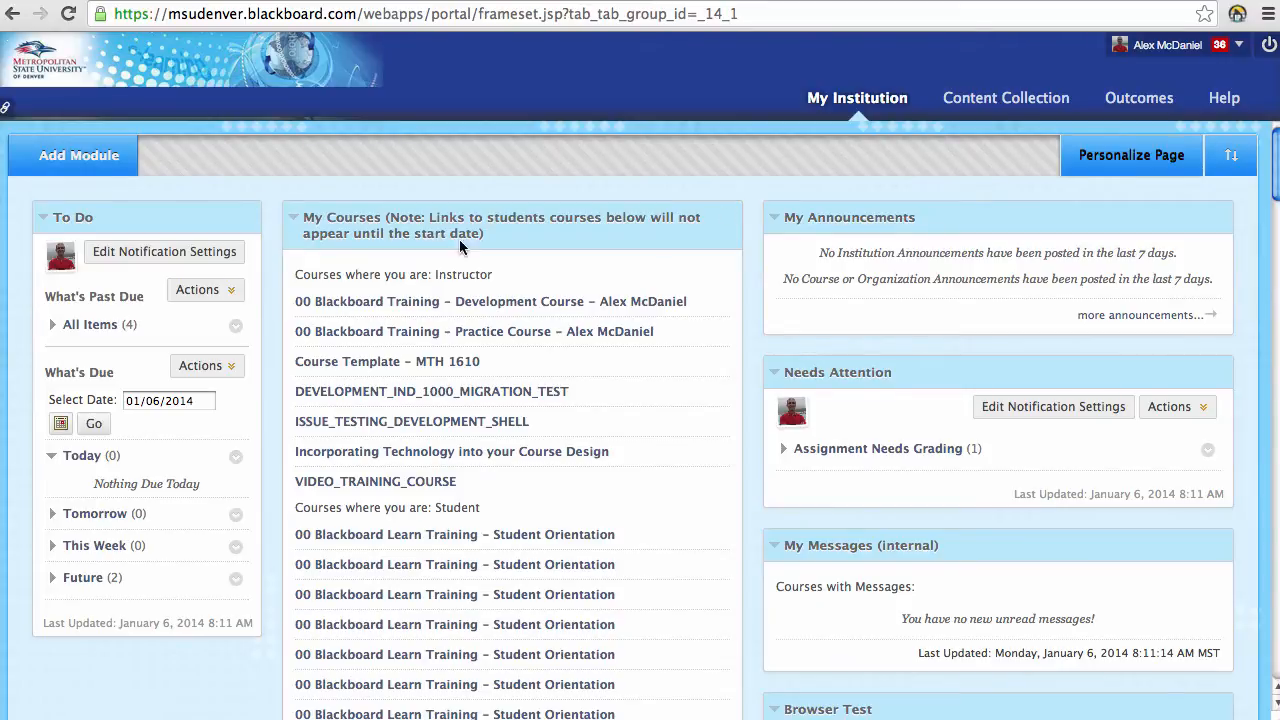
{"action": "scroll", "coordinate": [727, 471], "scroll_direction": "down", "scroll_amount": 3}
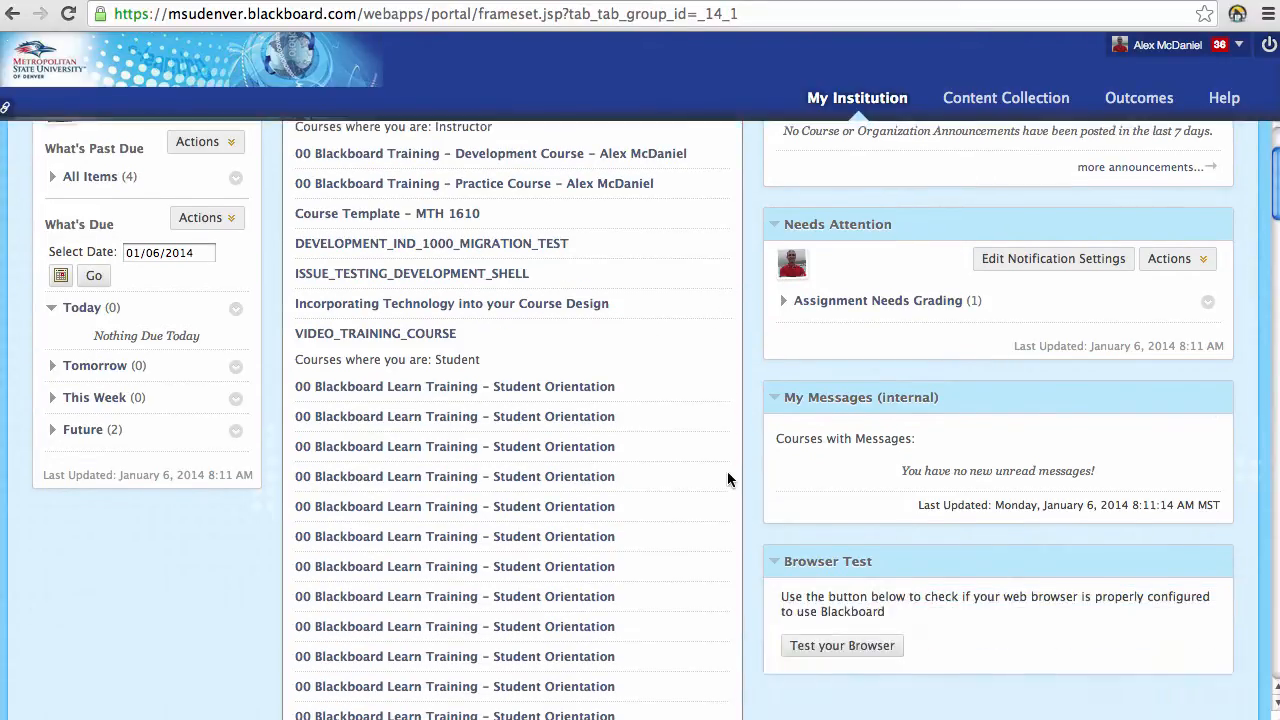
{"action": "scroll", "coordinate": [727, 471], "scroll_direction": "up", "scroll_amount": 3}
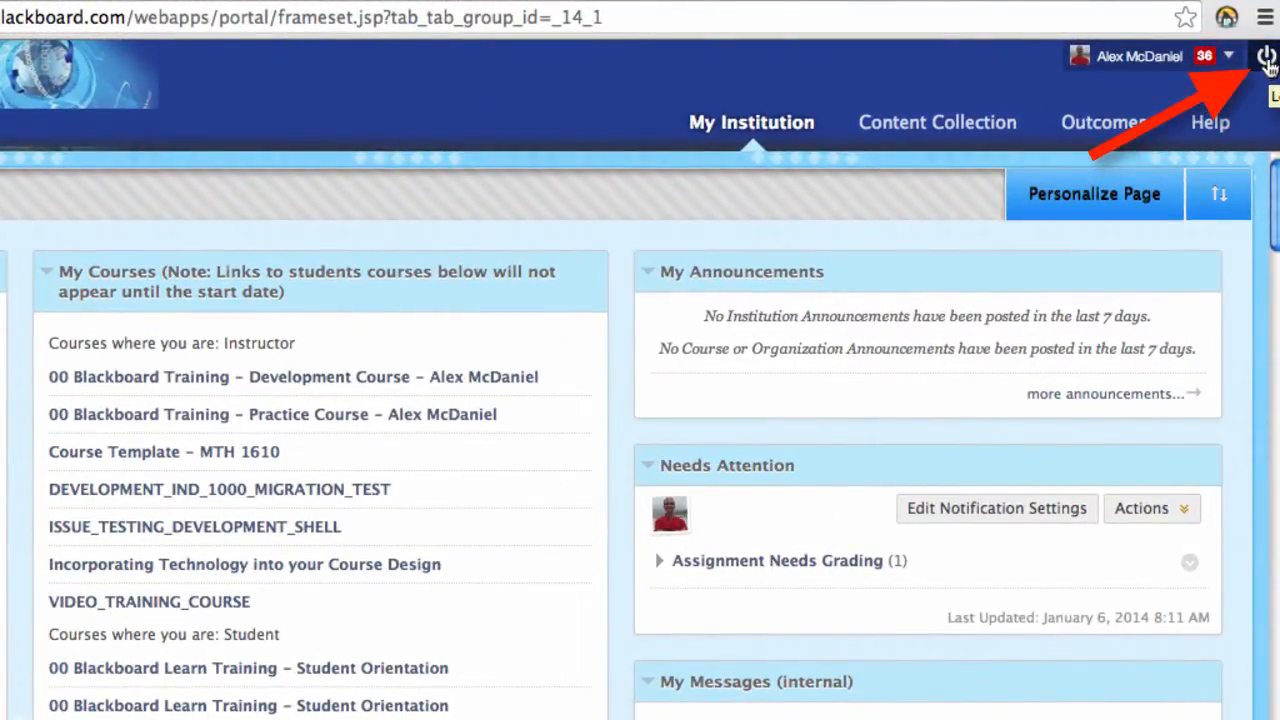
{"action": "left_click", "coordinate": [1266, 60]}
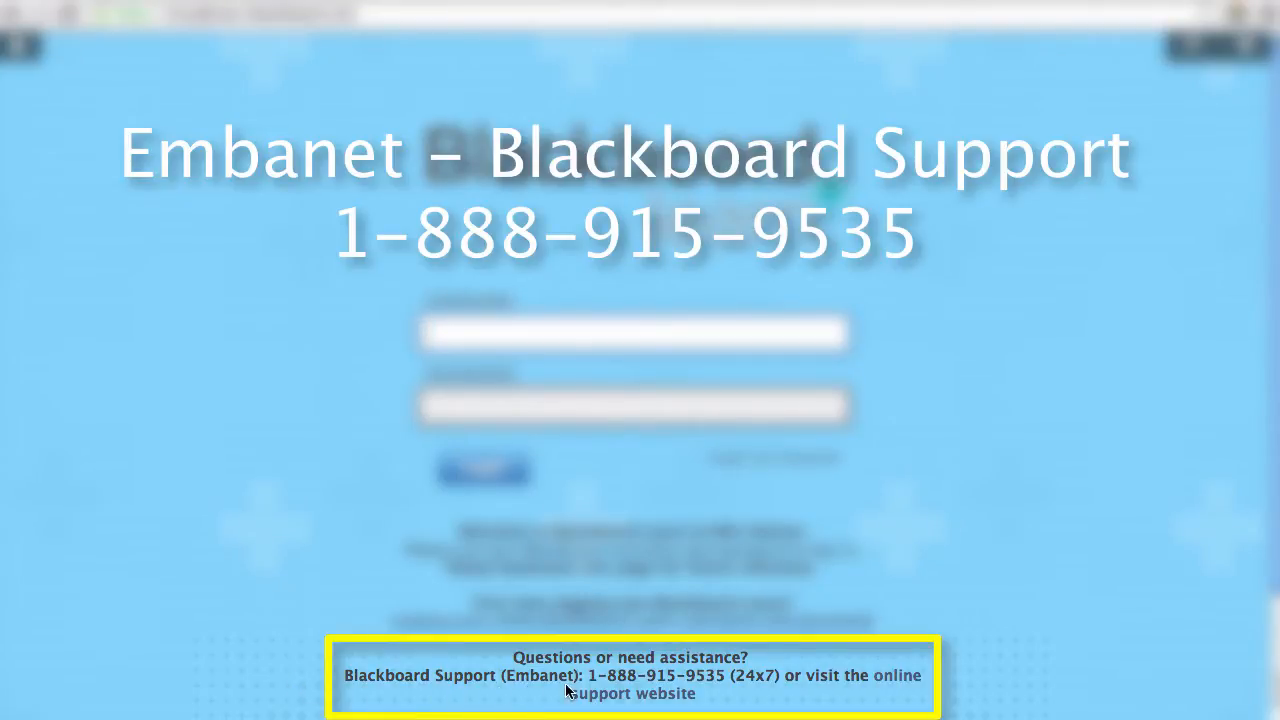
Step: Select the support phone number, visit the online support website, then go back to login
{"action": "left_click_drag", "start_coordinate": [590, 678], "coordinate": [715, 681]}
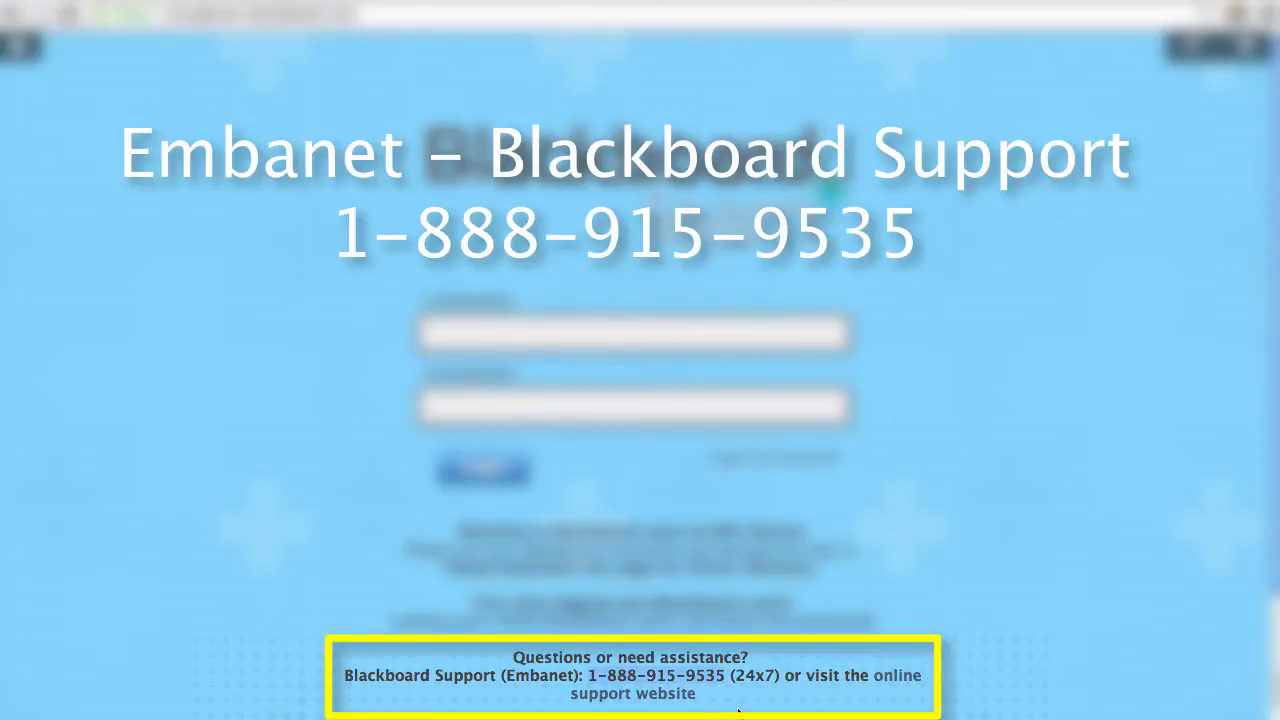
{"action": "left_click", "coordinate": [902, 689]}
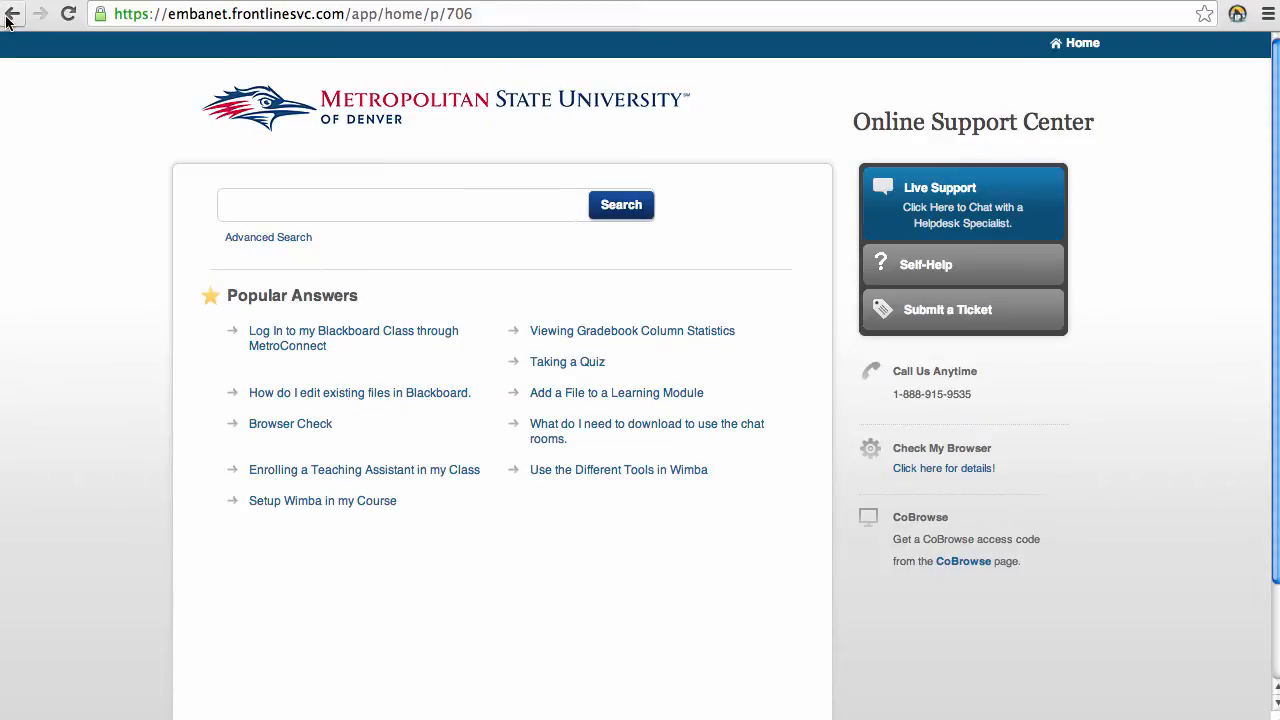
{"action": "left_click", "coordinate": [12, 14]}
{"action": "mouse_move", "coordinate": [12, 45]}
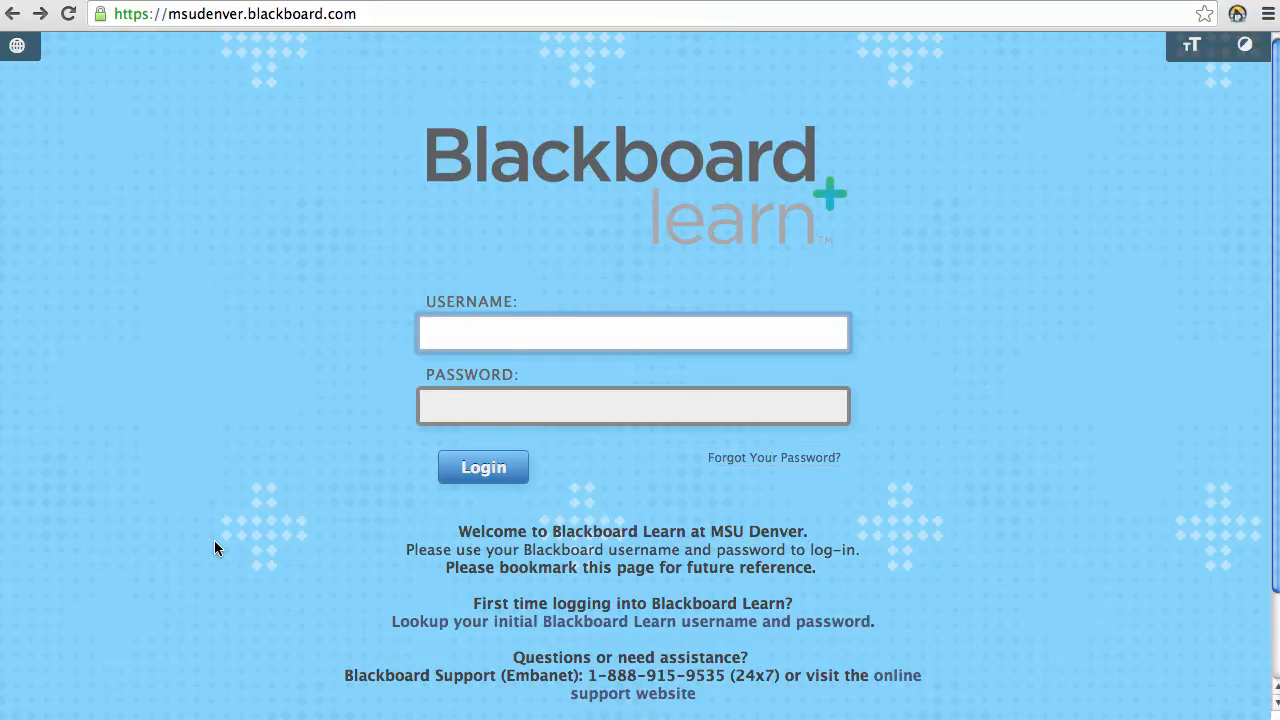
Step: Enter the account username and password on the login page
{"action": "key", "text": "Tab"}
{"action": "type", "text": "*"}
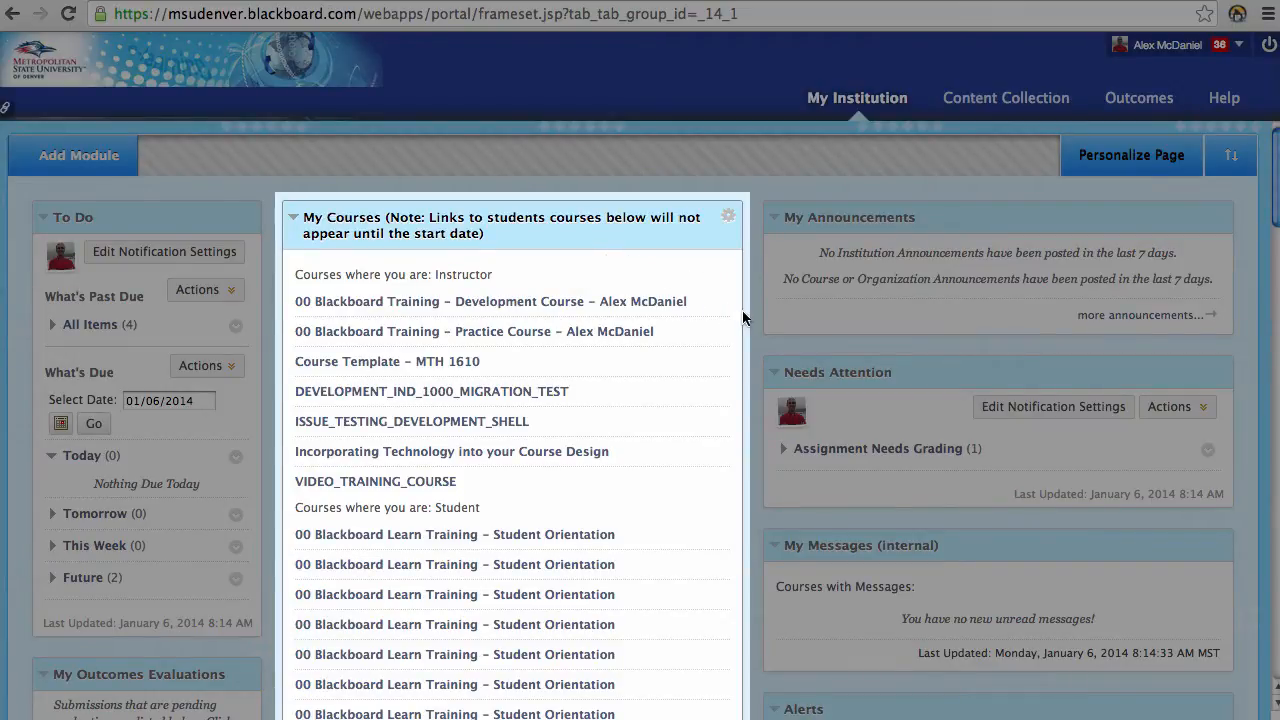
{"action": "left_click_drag", "start_coordinate": [496, 278], "coordinate": [344, 268]}
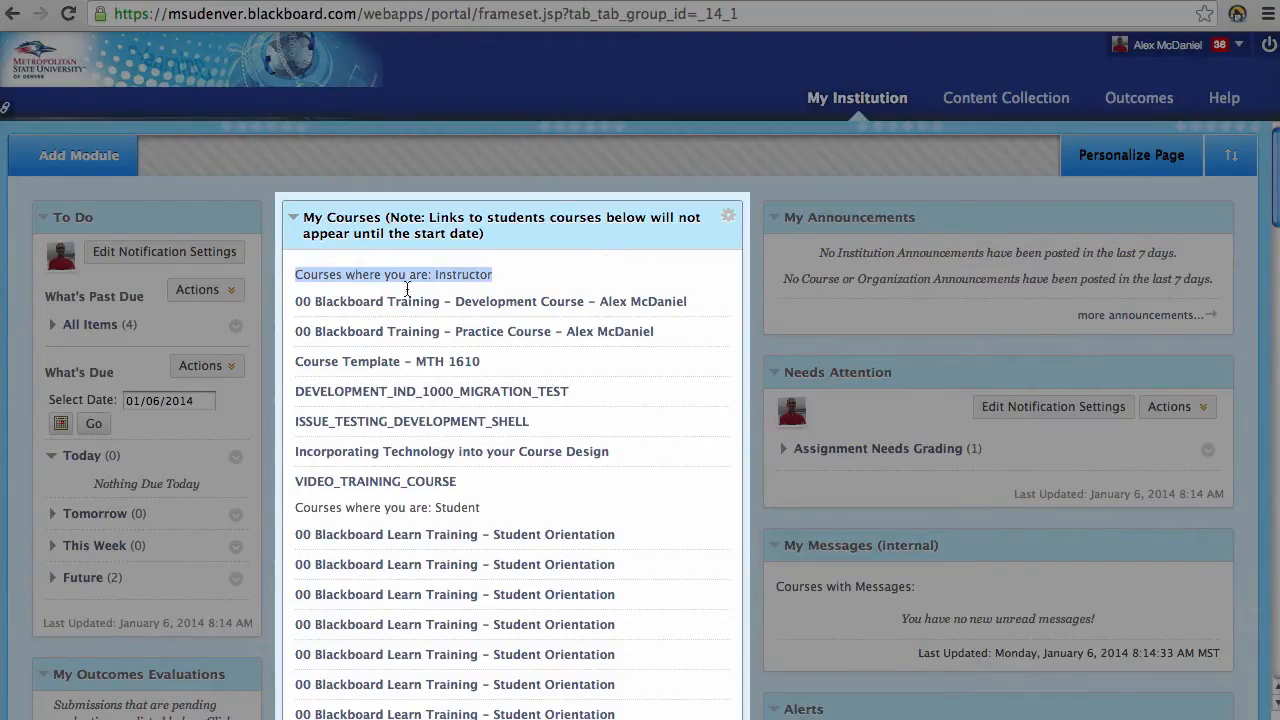
{"action": "left_click", "coordinate": [487, 510]}
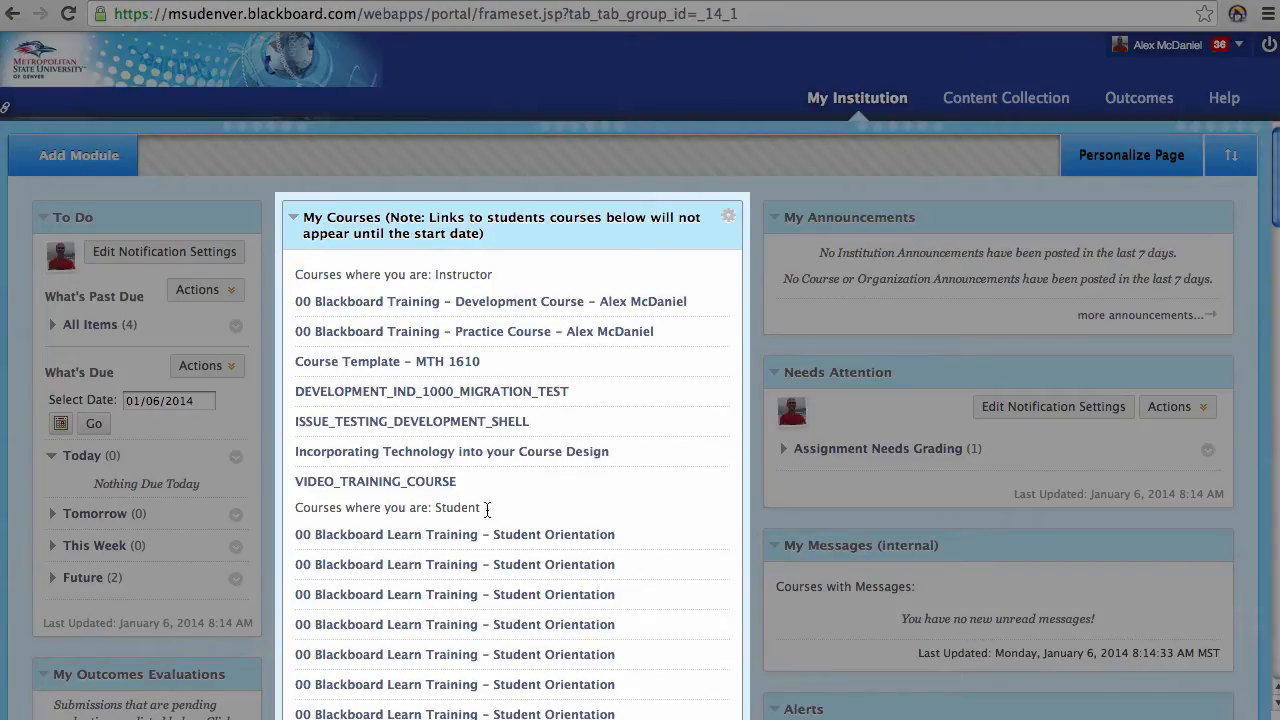
{"action": "left_click_drag", "start_coordinate": [487, 510], "coordinate": [286, 512]}
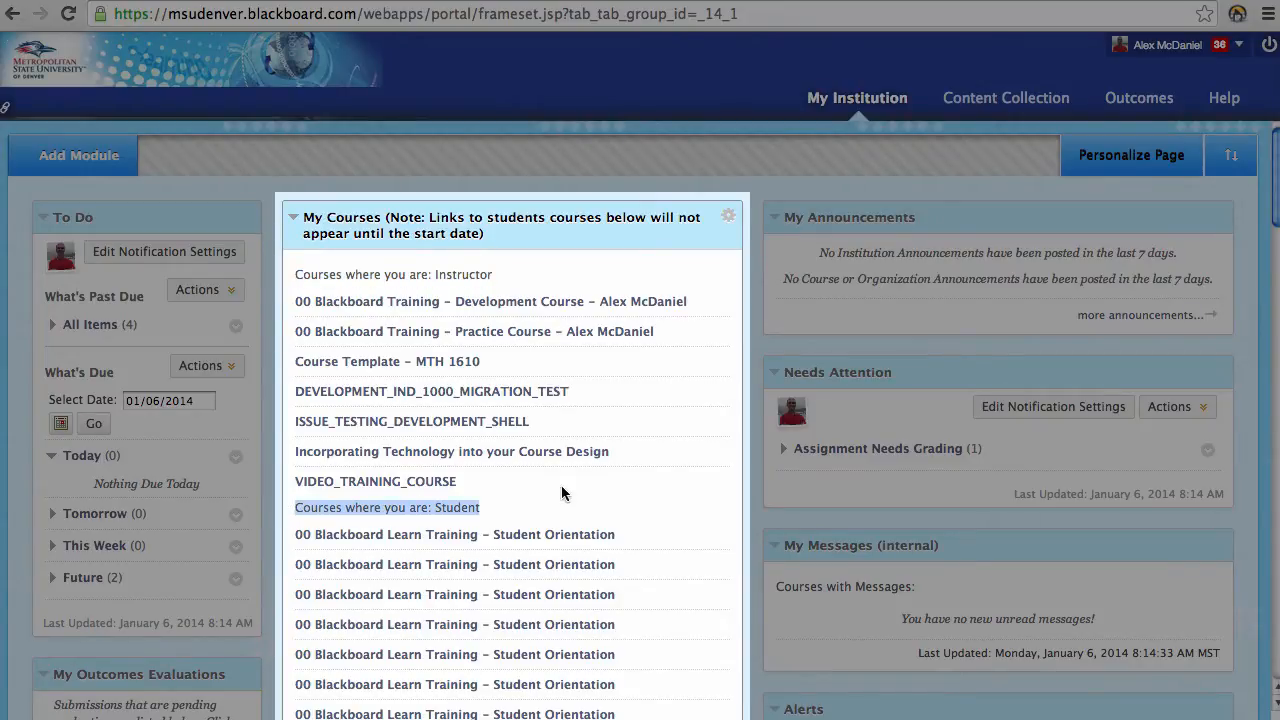
{"action": "left_click", "coordinate": [757, 338]}
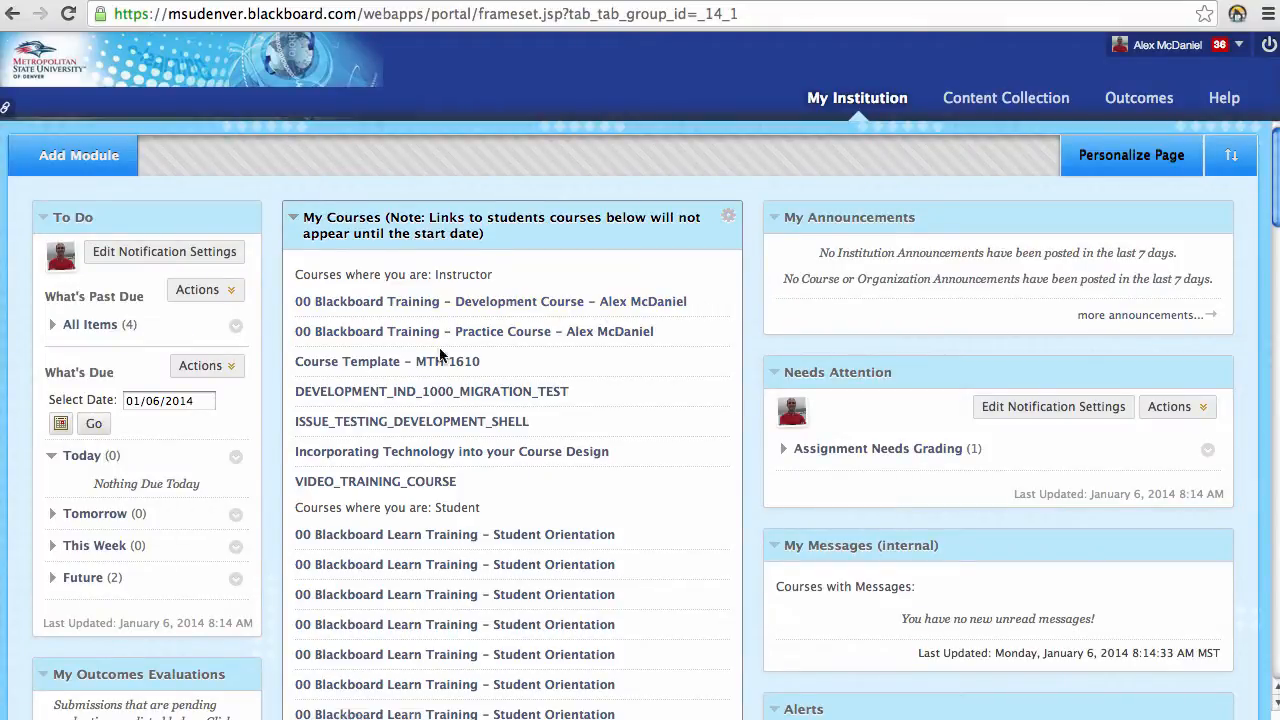
Step: Open the Practice Course and its Full Grade Center from the Control Panel
{"action": "left_click", "coordinate": [545, 337]}
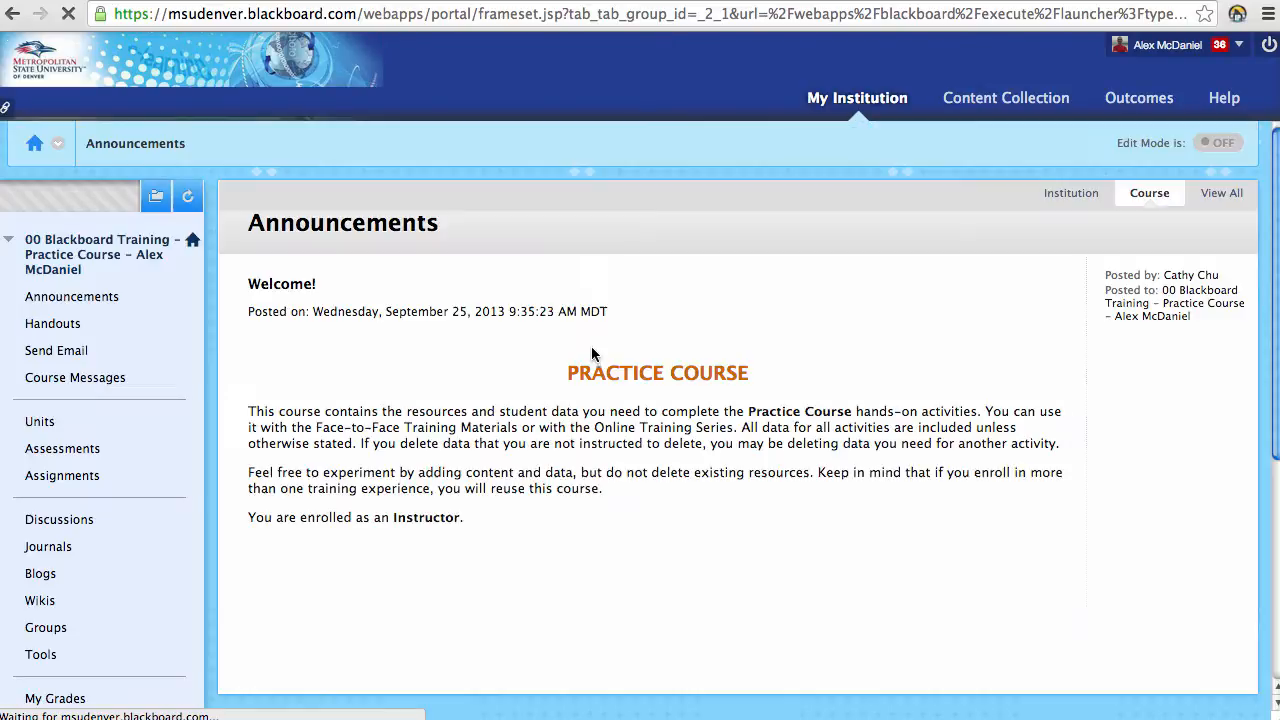
{"action": "scroll", "coordinate": [159, 318], "scroll_direction": "down", "scroll_amount": 1}
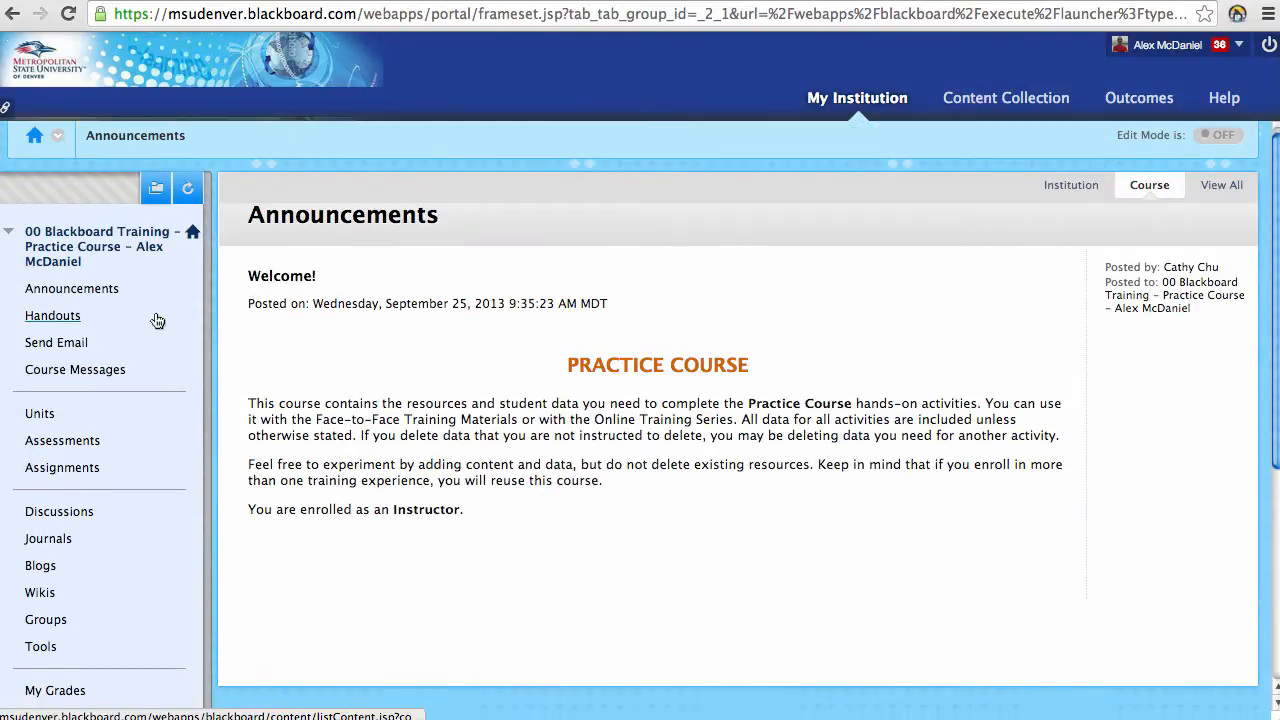
{"action": "mouse_move", "coordinate": [203, 345]}
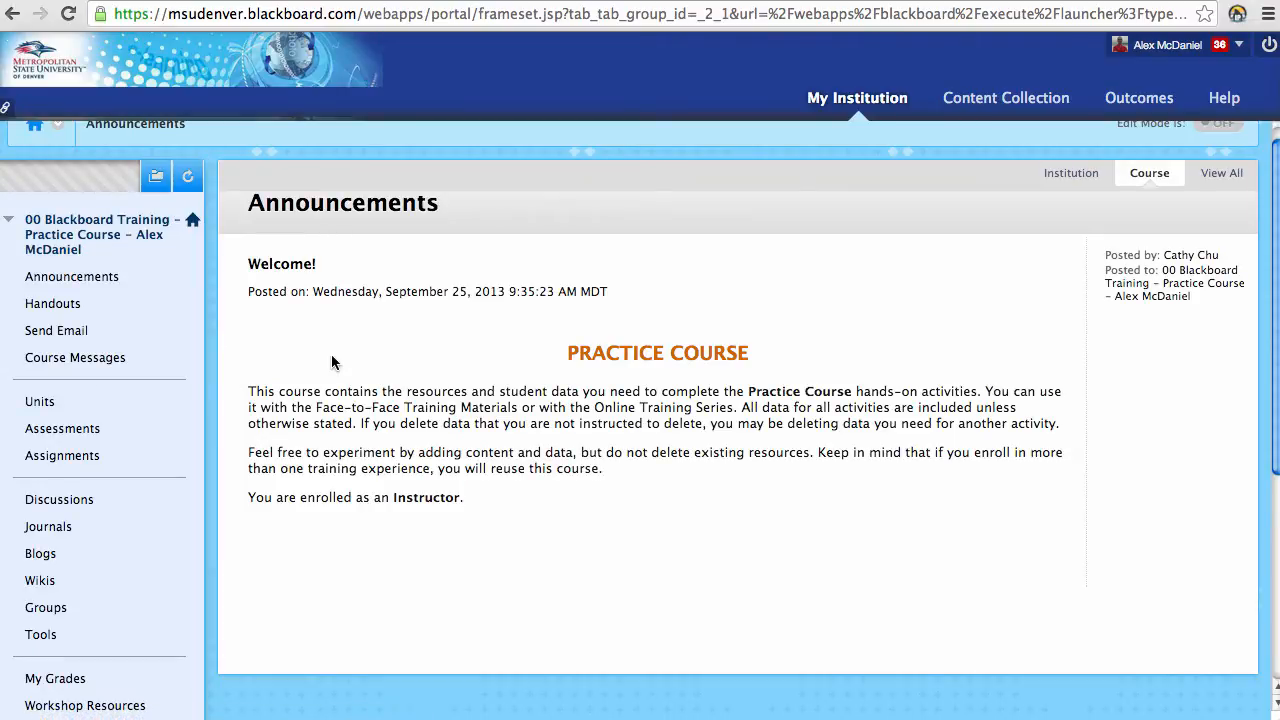
{"action": "scroll", "coordinate": [332, 358], "scroll_direction": "down", "scroll_amount": 1}
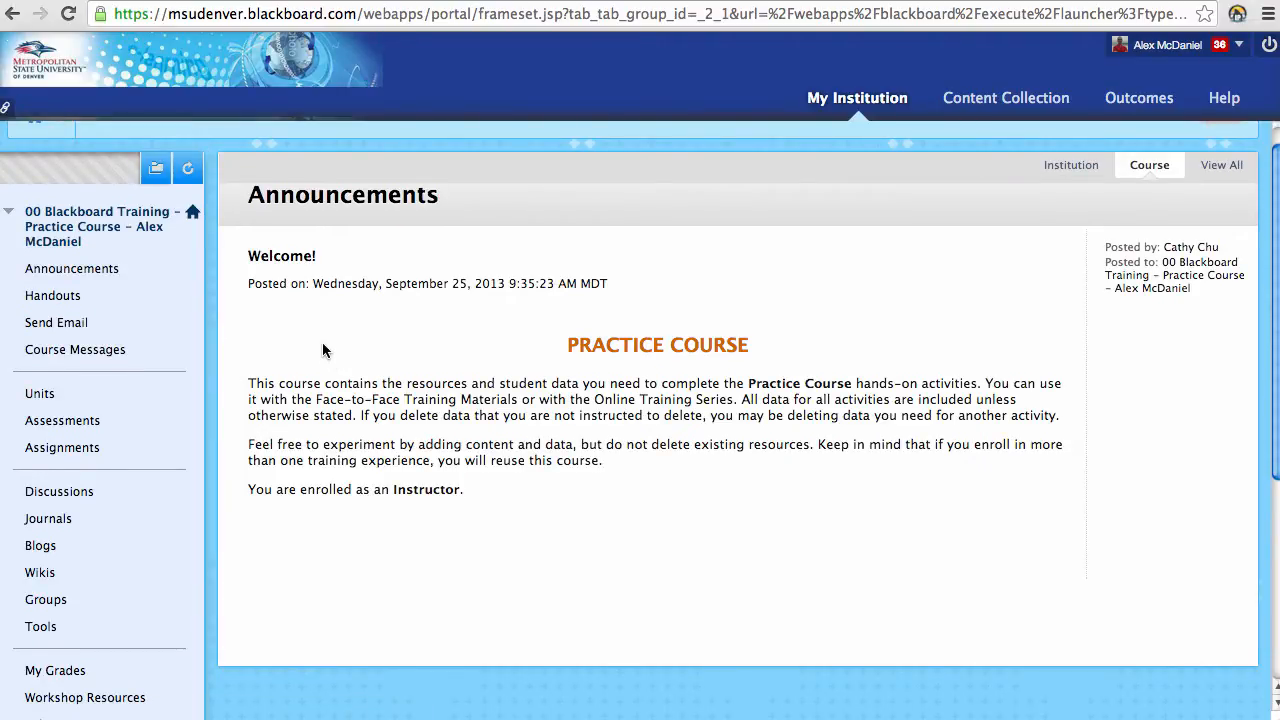
{"action": "scroll", "coordinate": [321, 346], "scroll_direction": "down", "scroll_amount": 5}
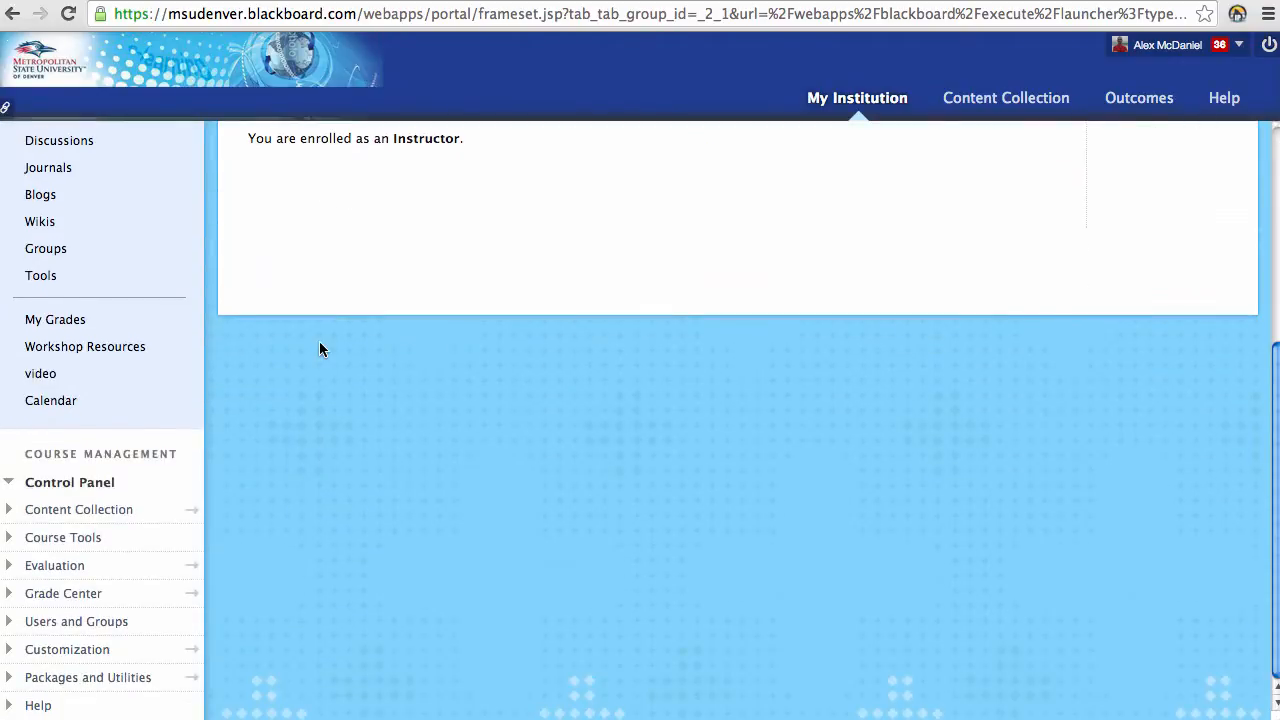
{"action": "left_click", "coordinate": [190, 596]}
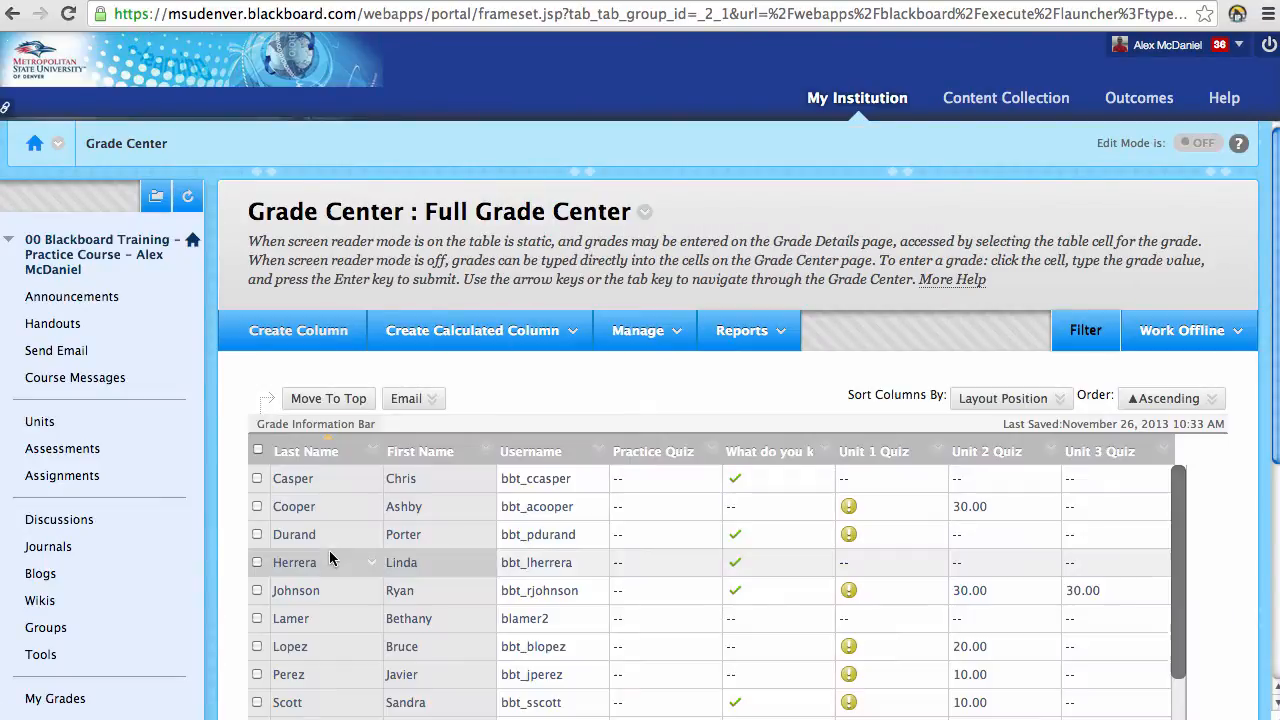
Step: Review the Practice Quiz and Unit quiz grades, show the Manage options, then return to My Institution
{"action": "scroll", "coordinate": [570, 600], "scroll_direction": "down", "scroll_amount": 1}
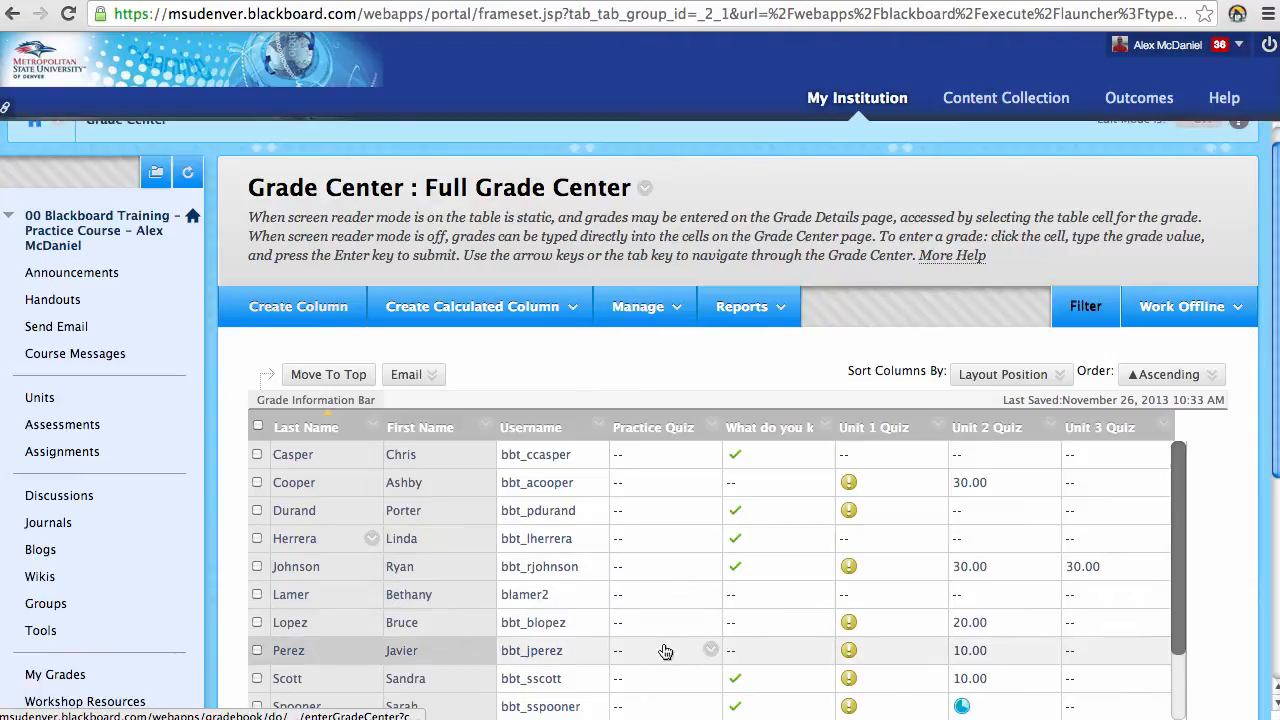
{"action": "scroll", "coordinate": [678, 660], "scroll_direction": "down", "scroll_amount": 1}
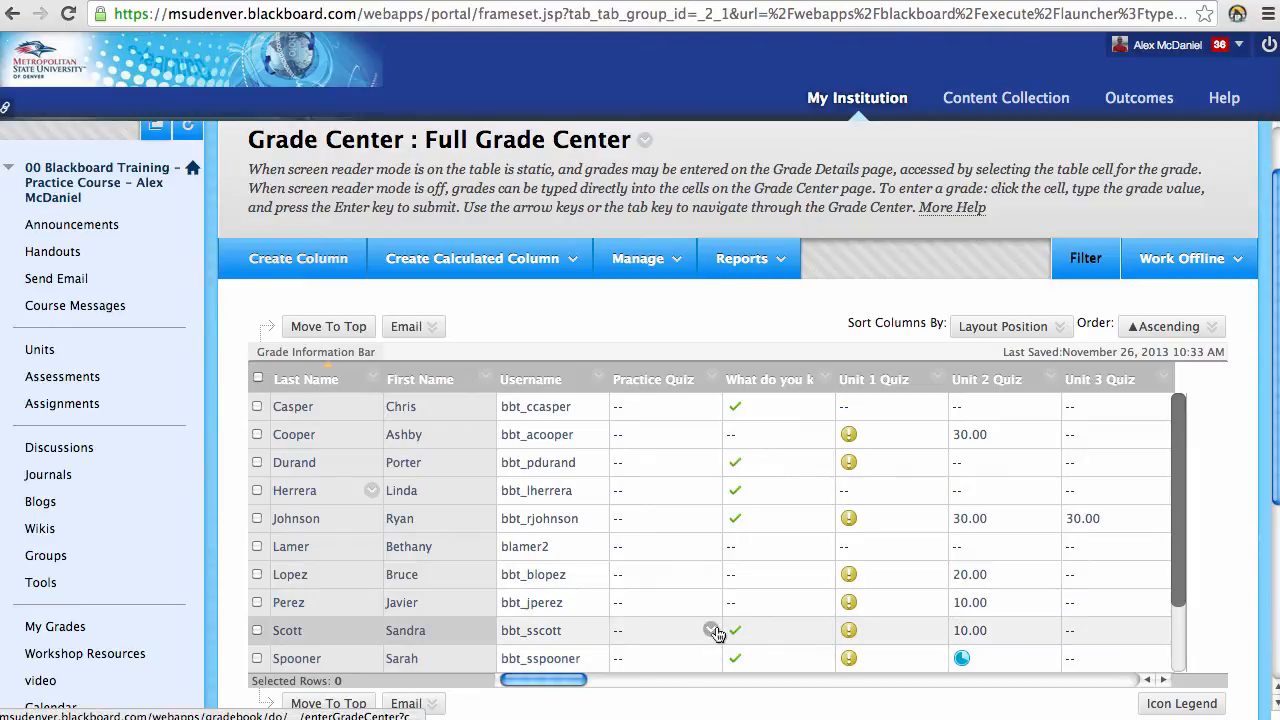
{"action": "scroll", "coordinate": [716, 633], "scroll_direction": "up", "scroll_amount": 2}
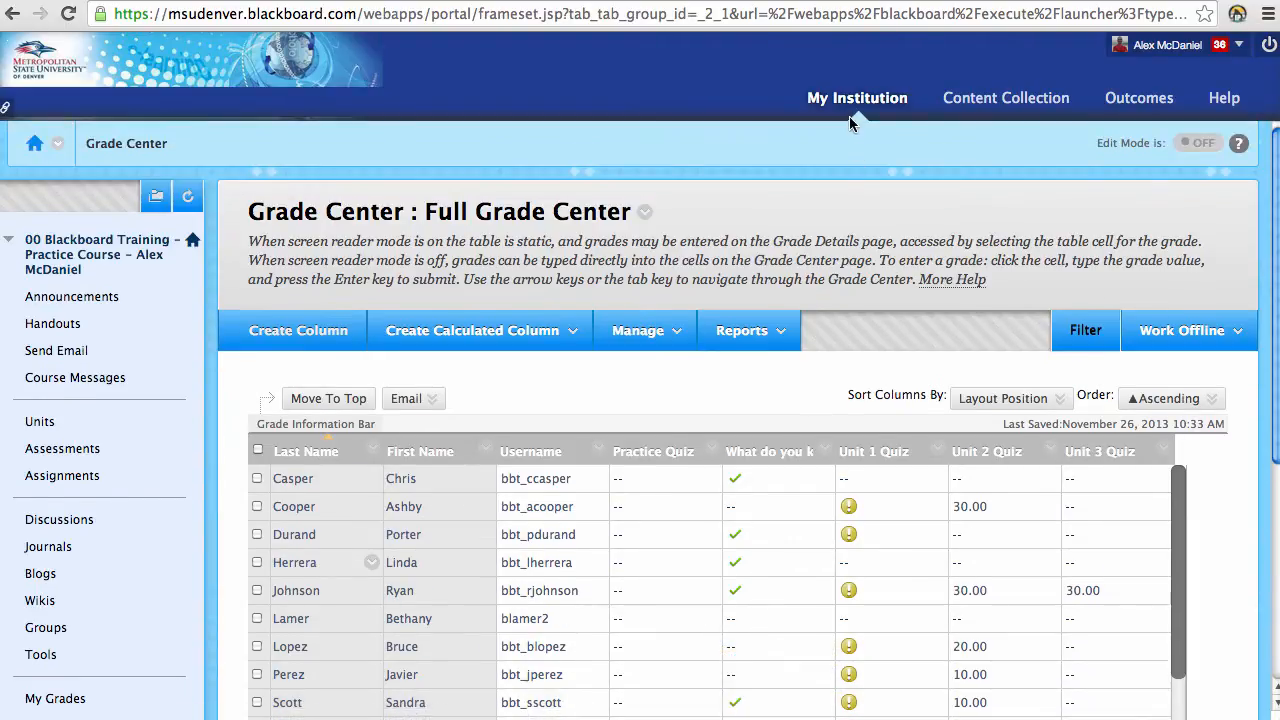
{"action": "left_click", "coordinate": [678, 334]}
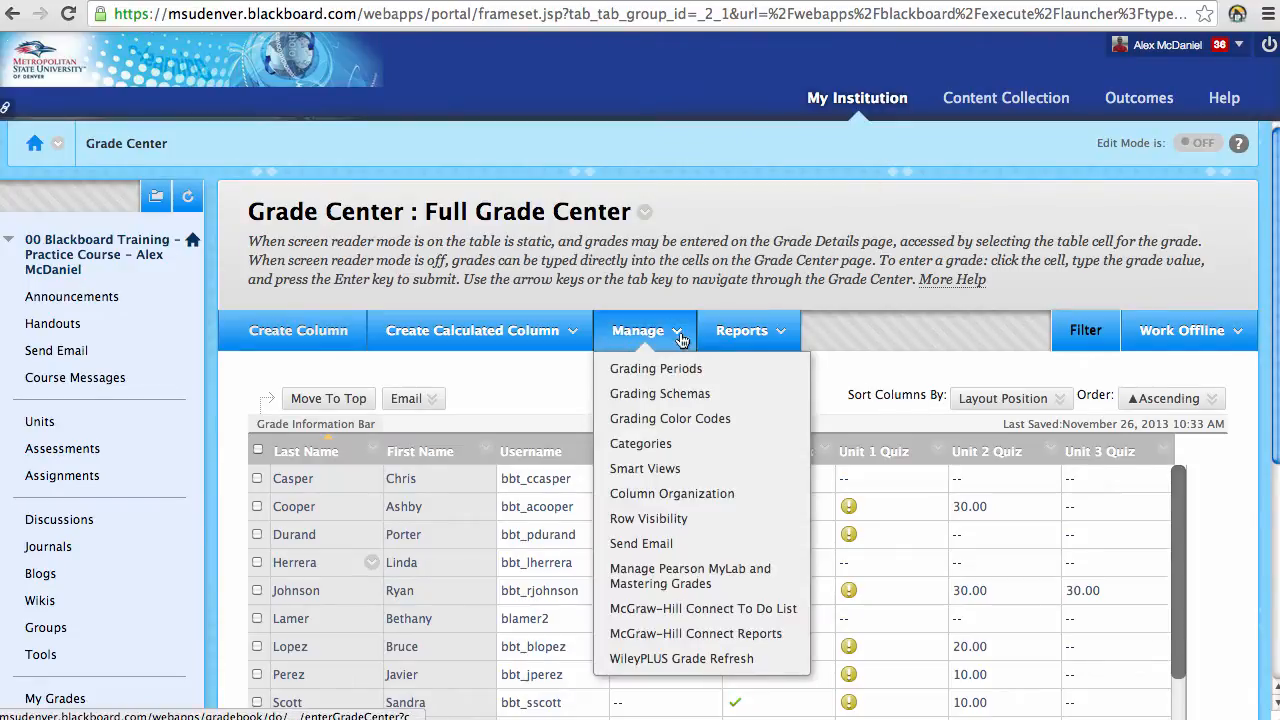
{"action": "left_click", "coordinate": [862, 100]}
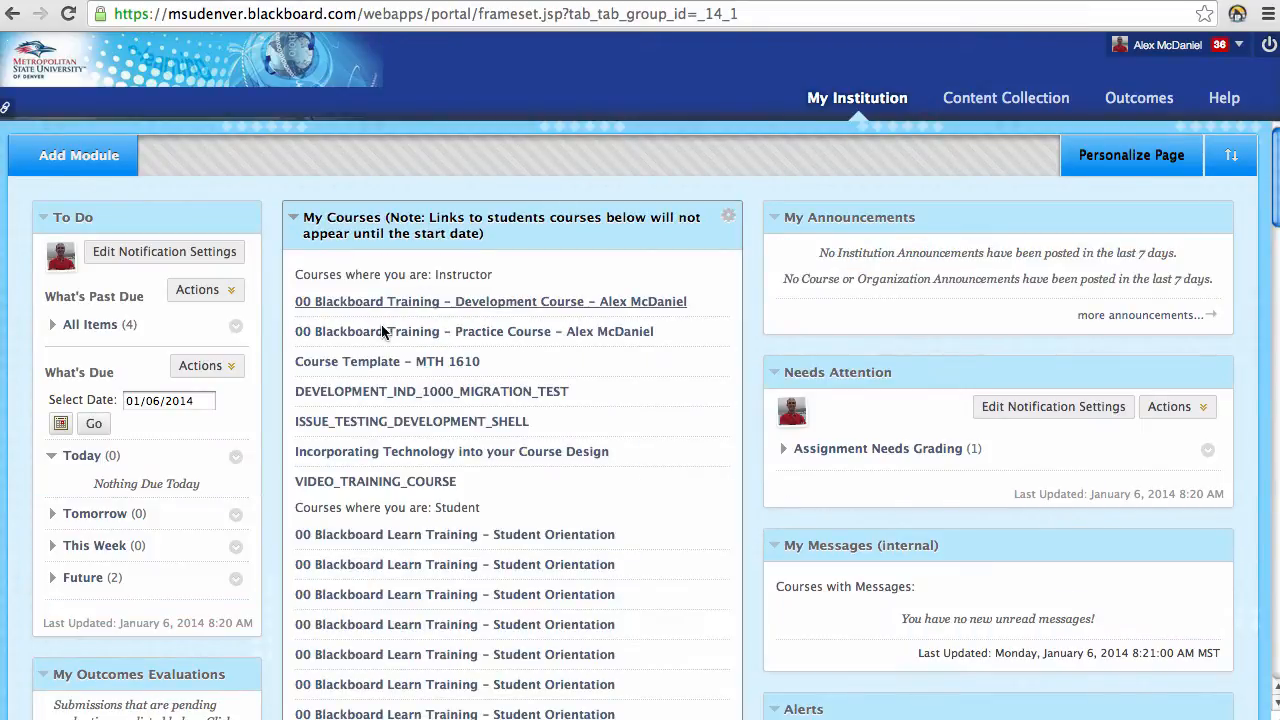
{"action": "scroll", "coordinate": [605, 370], "scroll_direction": "down", "scroll_amount": 10}
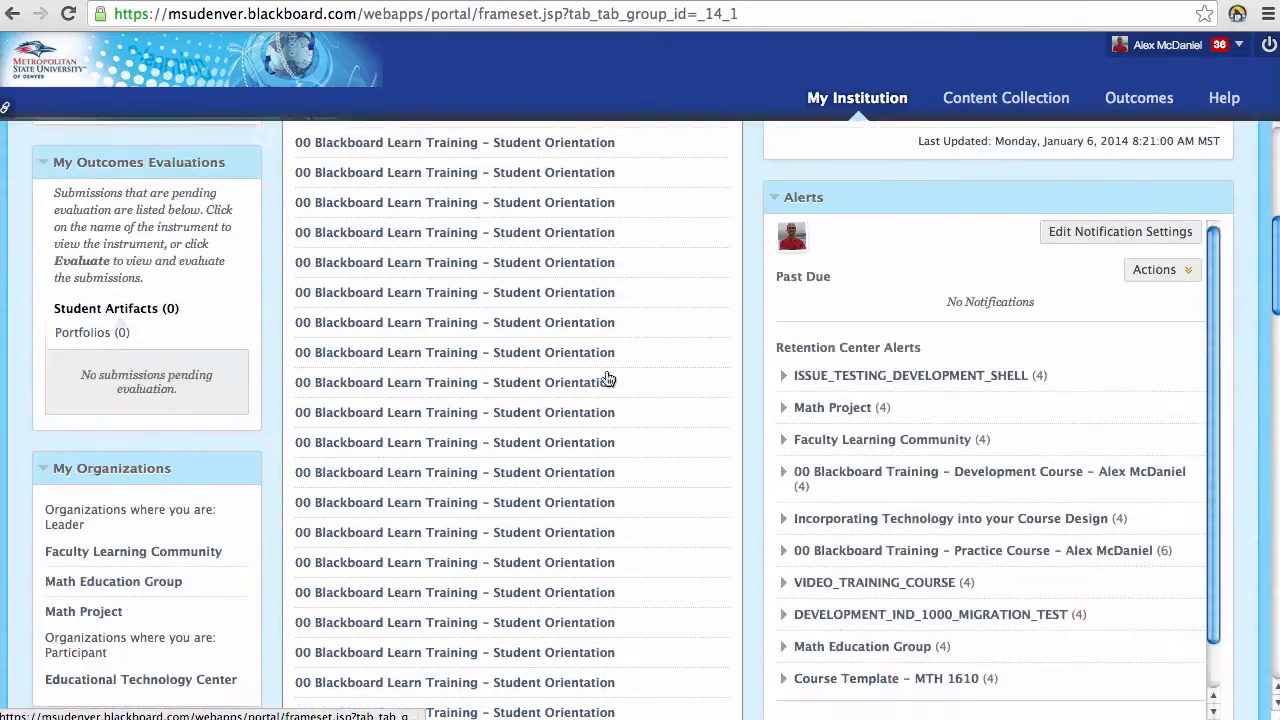
{"action": "scroll", "coordinate": [630, 380], "scroll_direction": "down", "scroll_amount": 5}
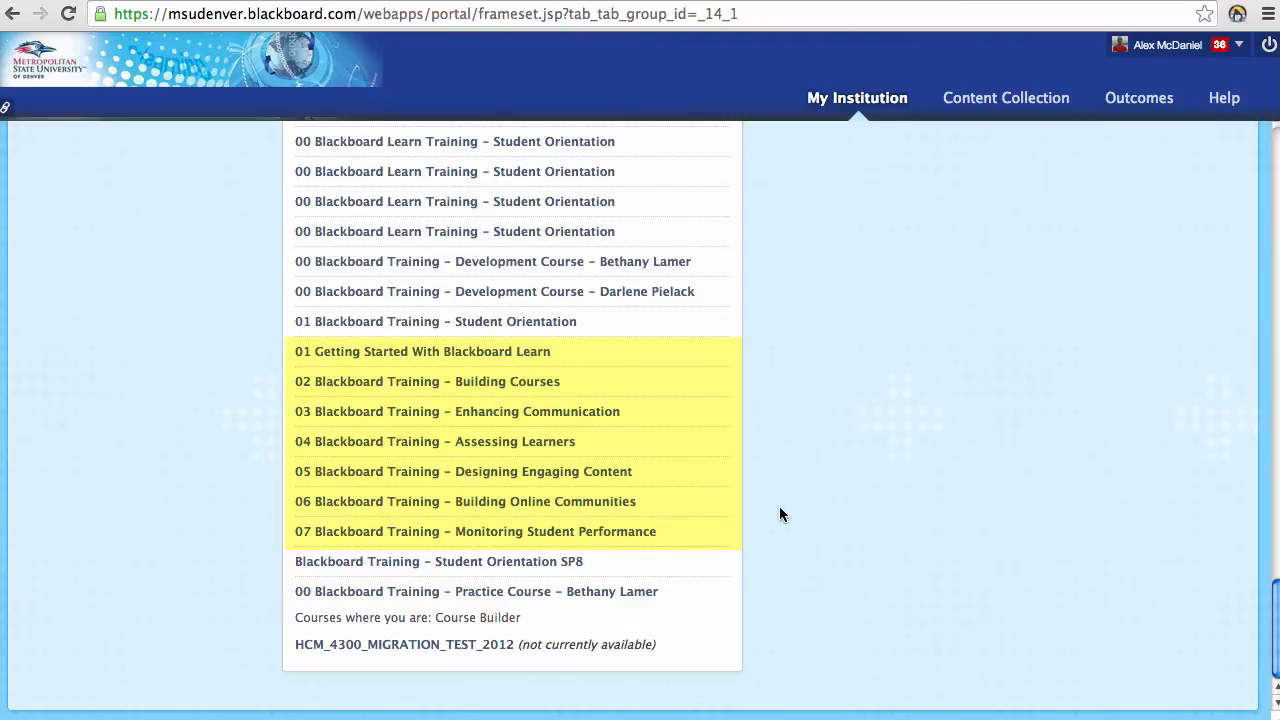
{"action": "scroll", "coordinate": [781, 514], "scroll_direction": "up", "scroll_amount": 1}
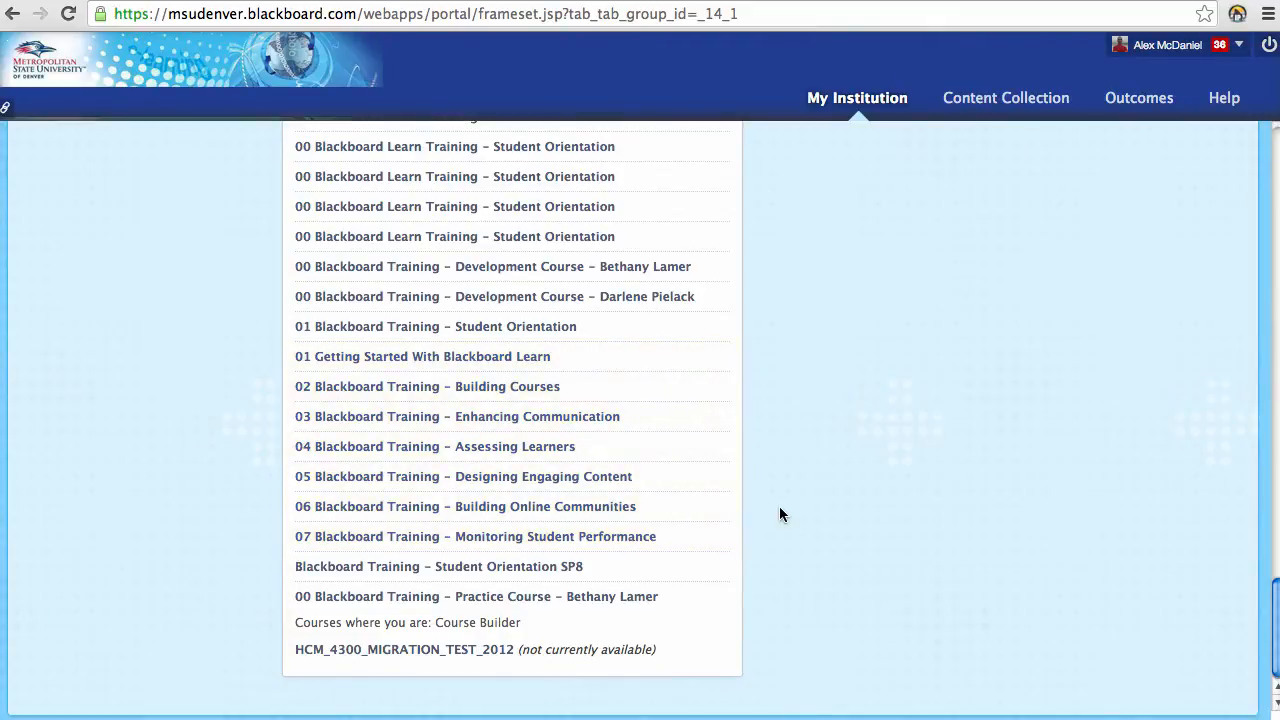
{"action": "scroll", "coordinate": [781, 514], "scroll_direction": "up", "scroll_amount": 15}
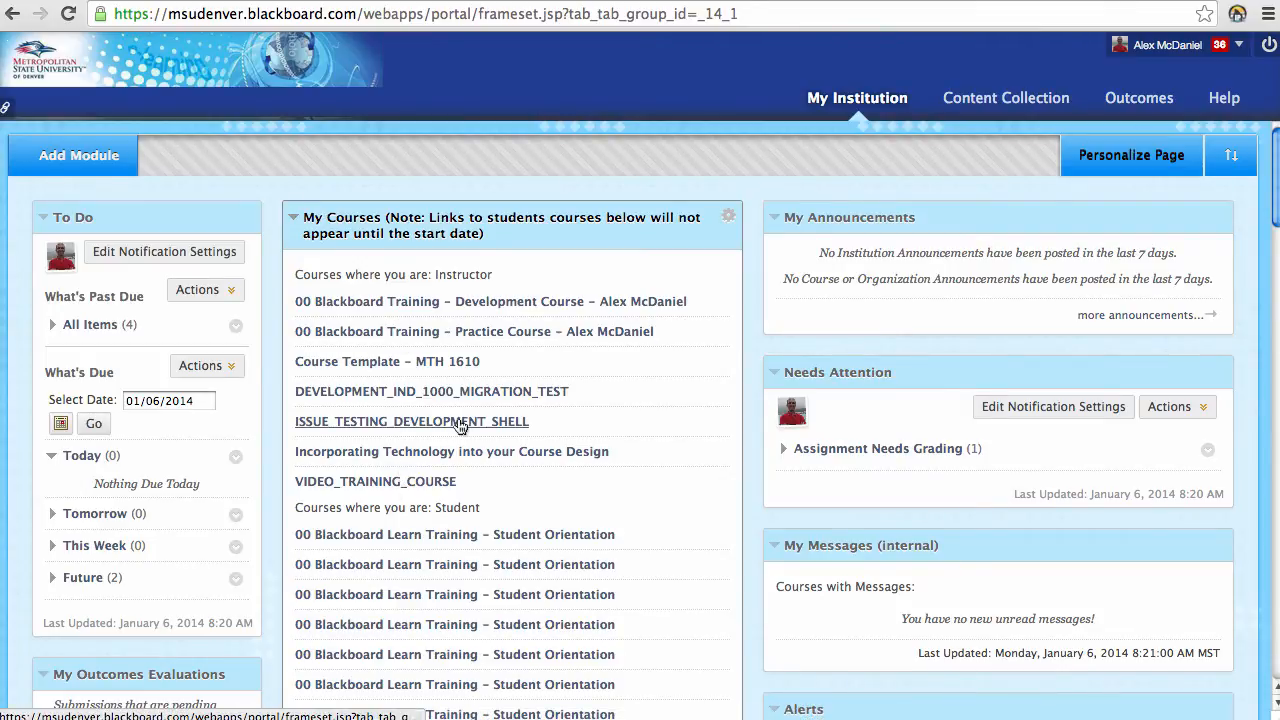
Step: Open the Practice Course from My Courses, going back and forth with My Institution, ending on Announcements
{"action": "left_click", "coordinate": [405, 340]}
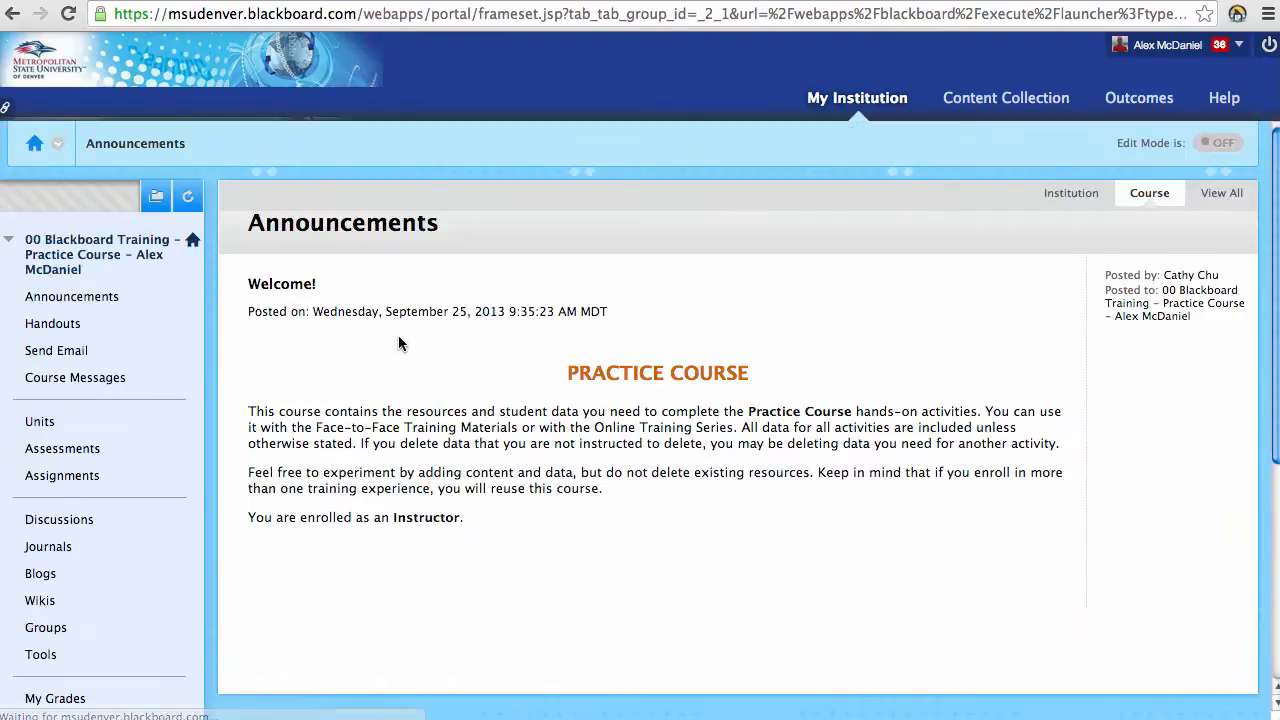
{"action": "left_click", "coordinate": [840, 112]}
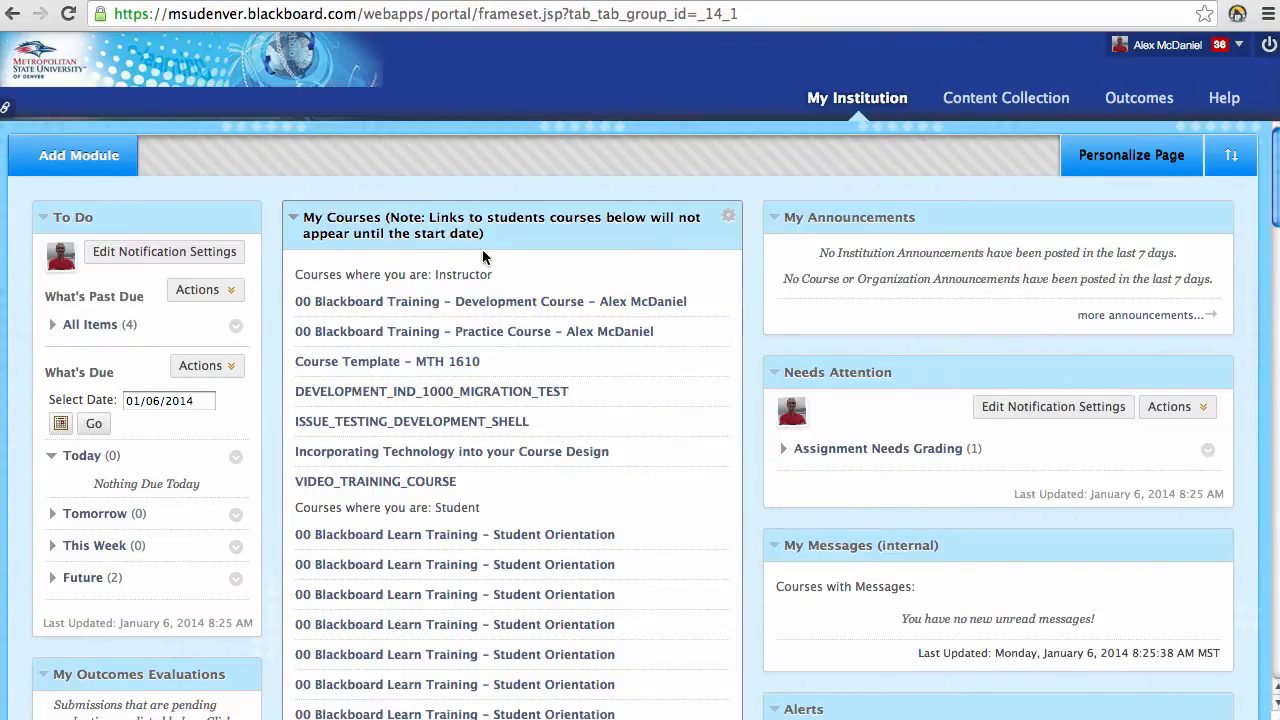
{"action": "left_click", "coordinate": [497, 340]}
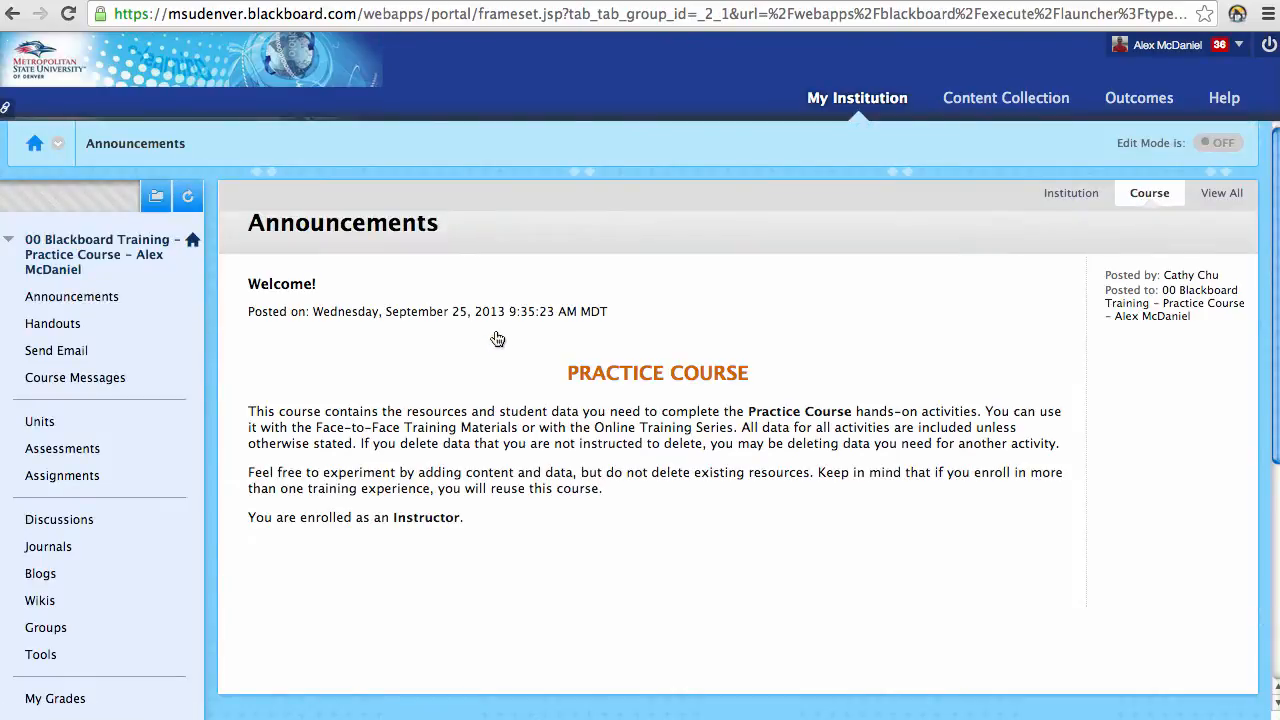
{"action": "left_click", "coordinate": [868, 108]}
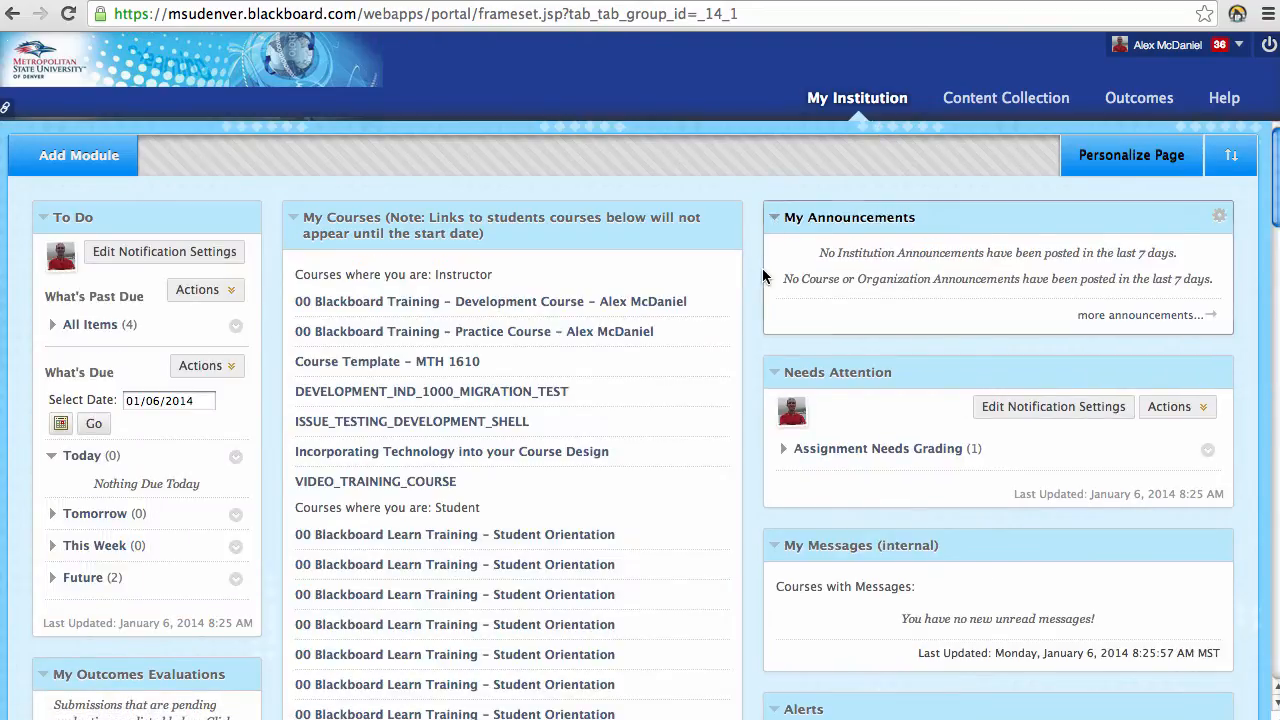
{"action": "left_click", "coordinate": [522, 334]}
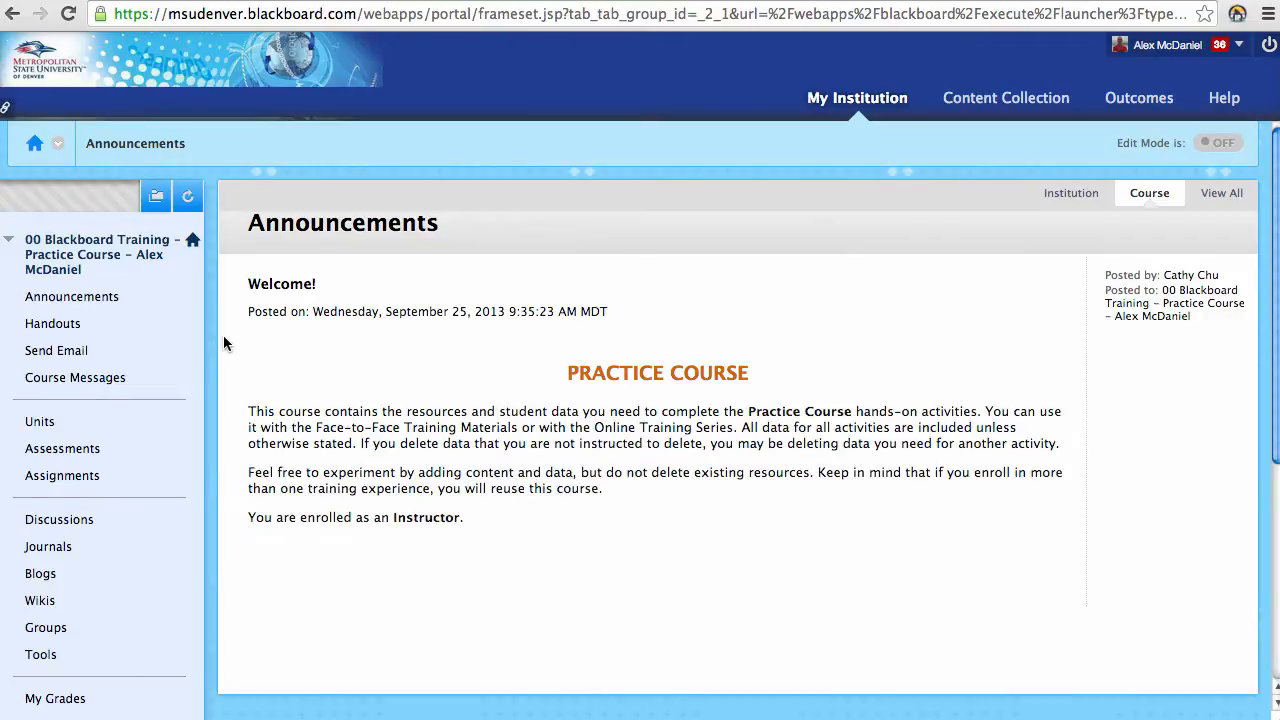
{"action": "left_click", "coordinate": [1244, 146]}
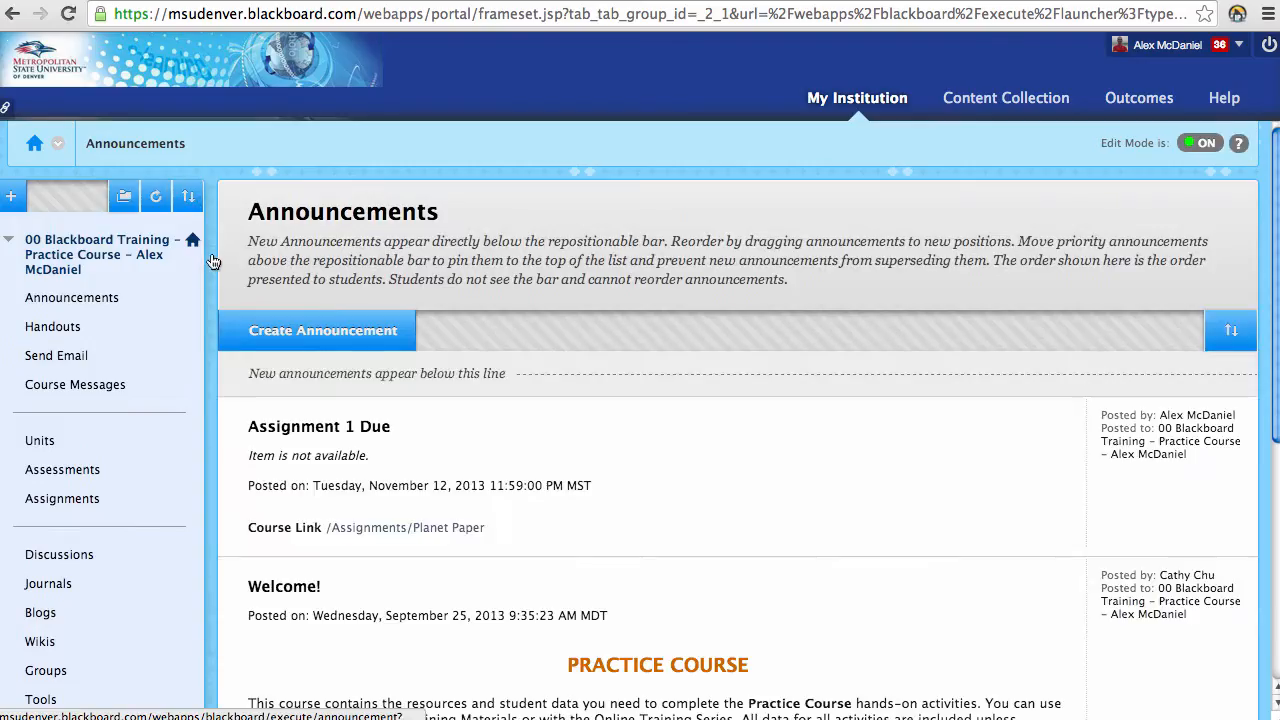
{"action": "scroll", "coordinate": [112, 266], "scroll_direction": "down", "scroll_amount": 5}
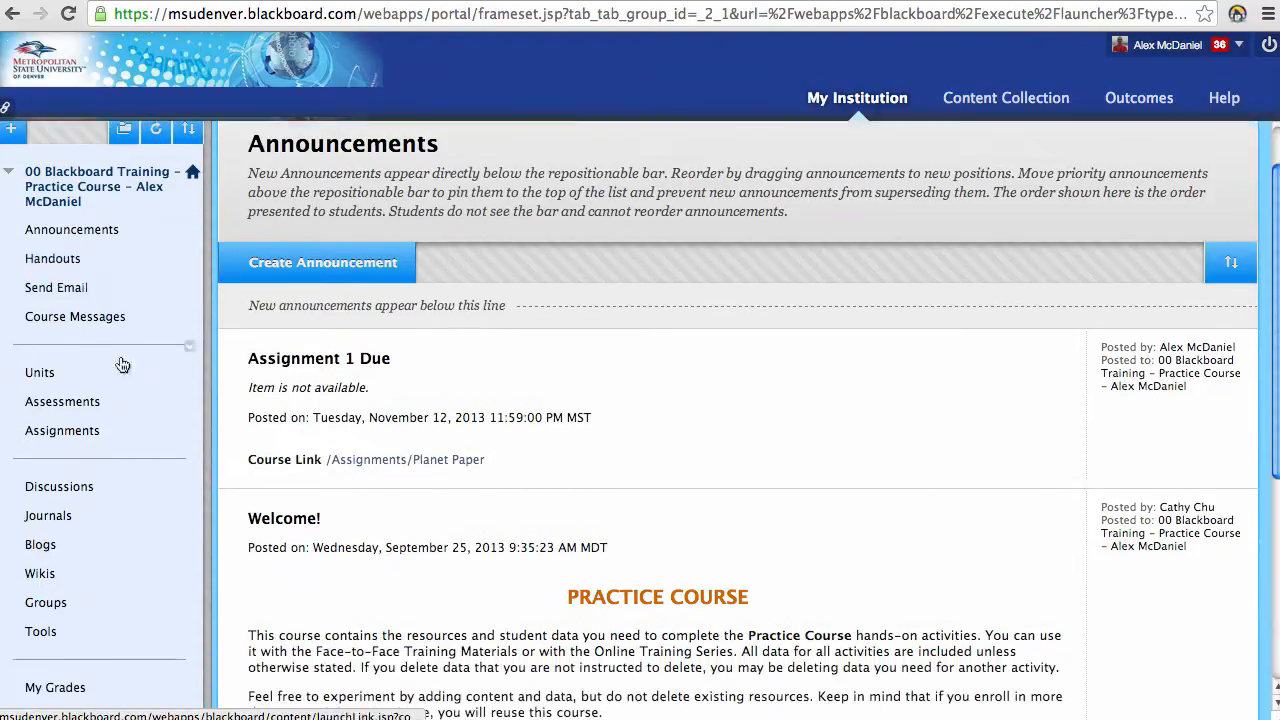
{"action": "scroll", "coordinate": [153, 469], "scroll_direction": "down", "scroll_amount": 1}
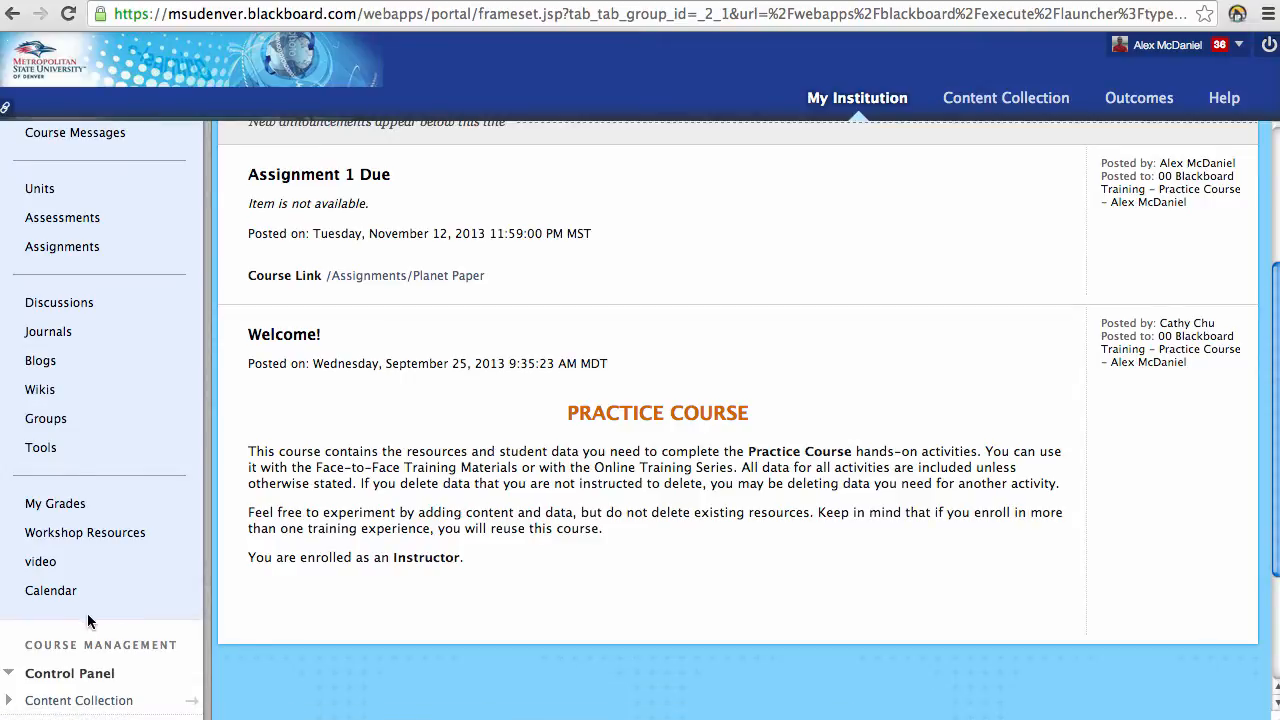
{"action": "scroll", "coordinate": [147, 620], "scroll_direction": "up", "scroll_amount": 6}
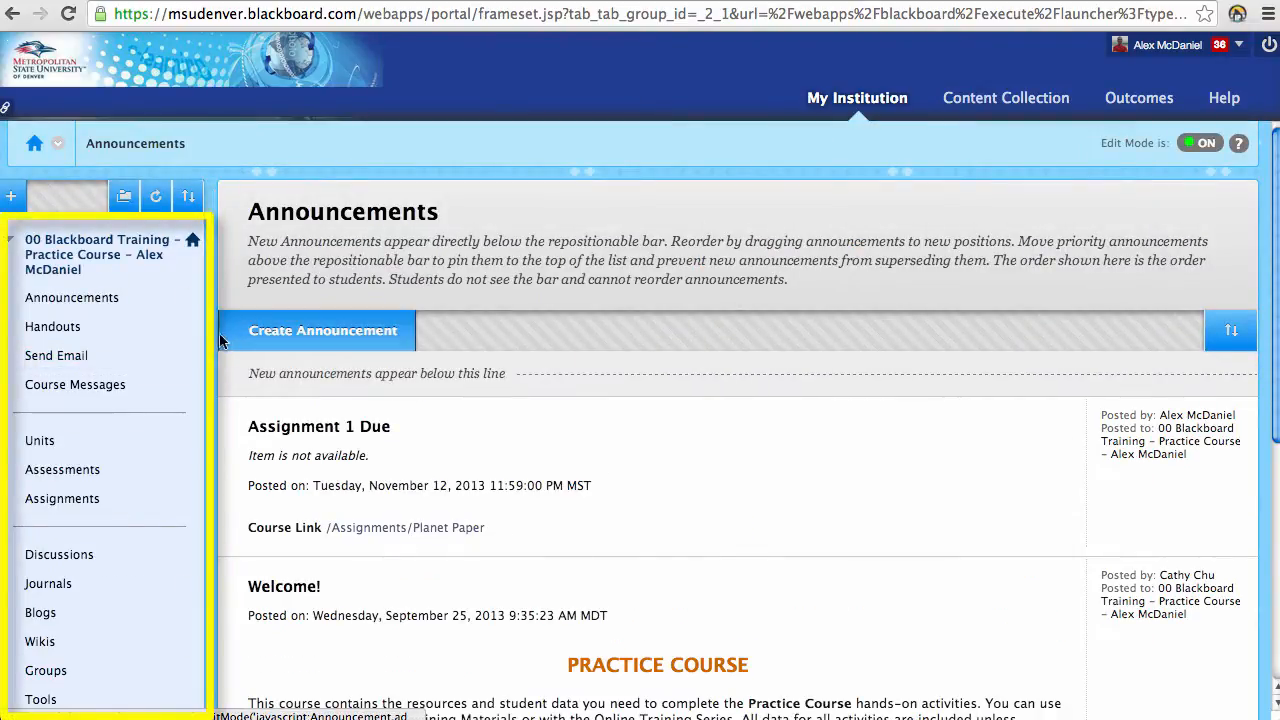
{"action": "mouse_move", "coordinate": [216, 345]}
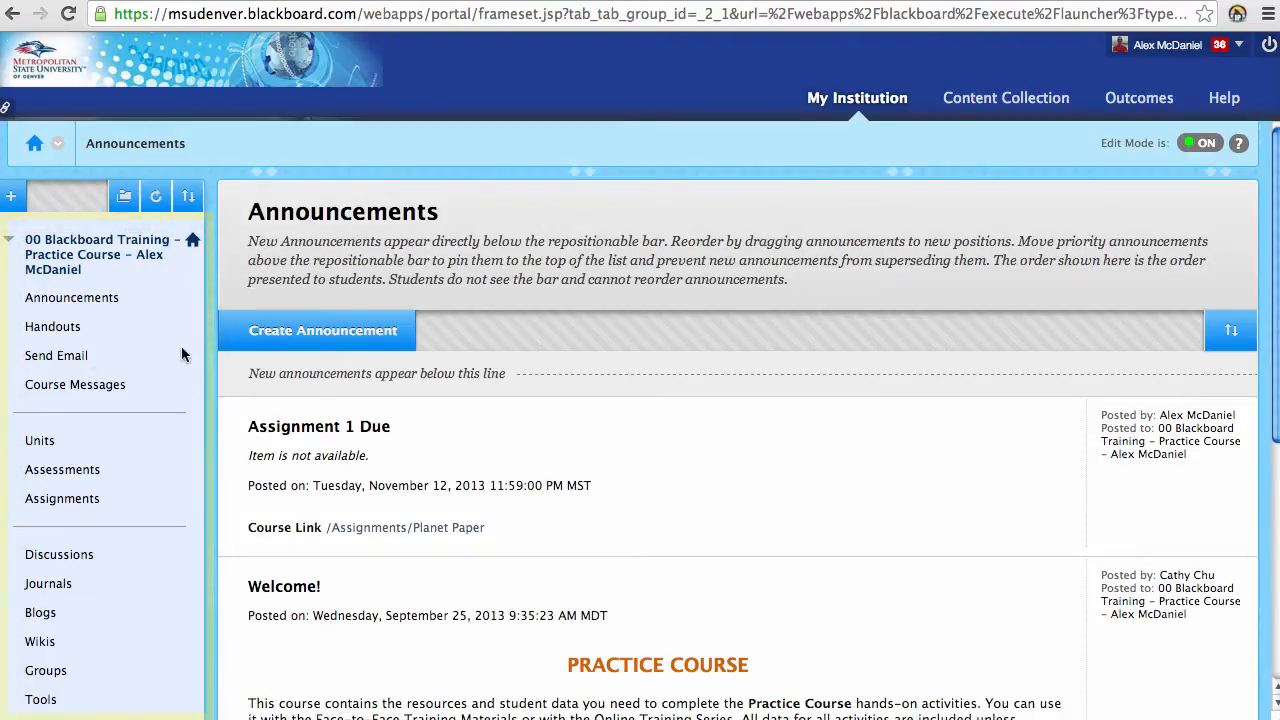
{"action": "scroll", "coordinate": [30, 510], "scroll_direction": "down", "scroll_amount": 3}
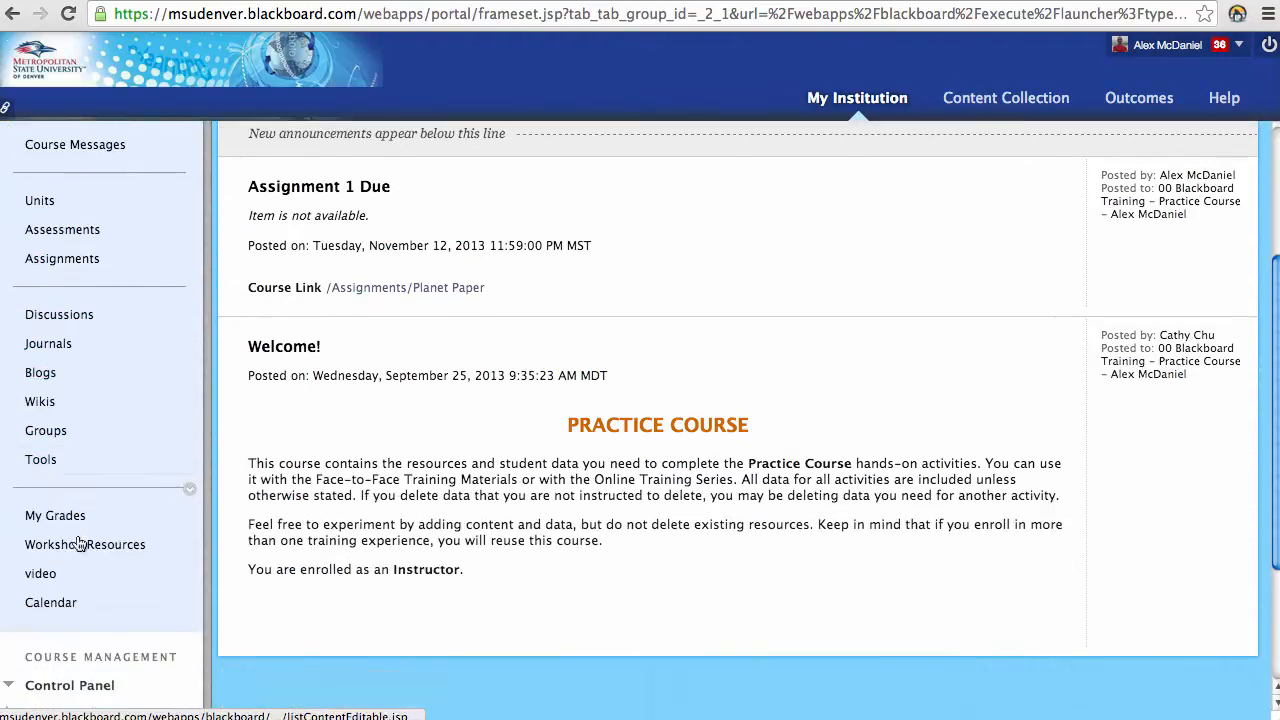
{"action": "scroll", "coordinate": [128, 535], "scroll_direction": "down", "scroll_amount": 6}
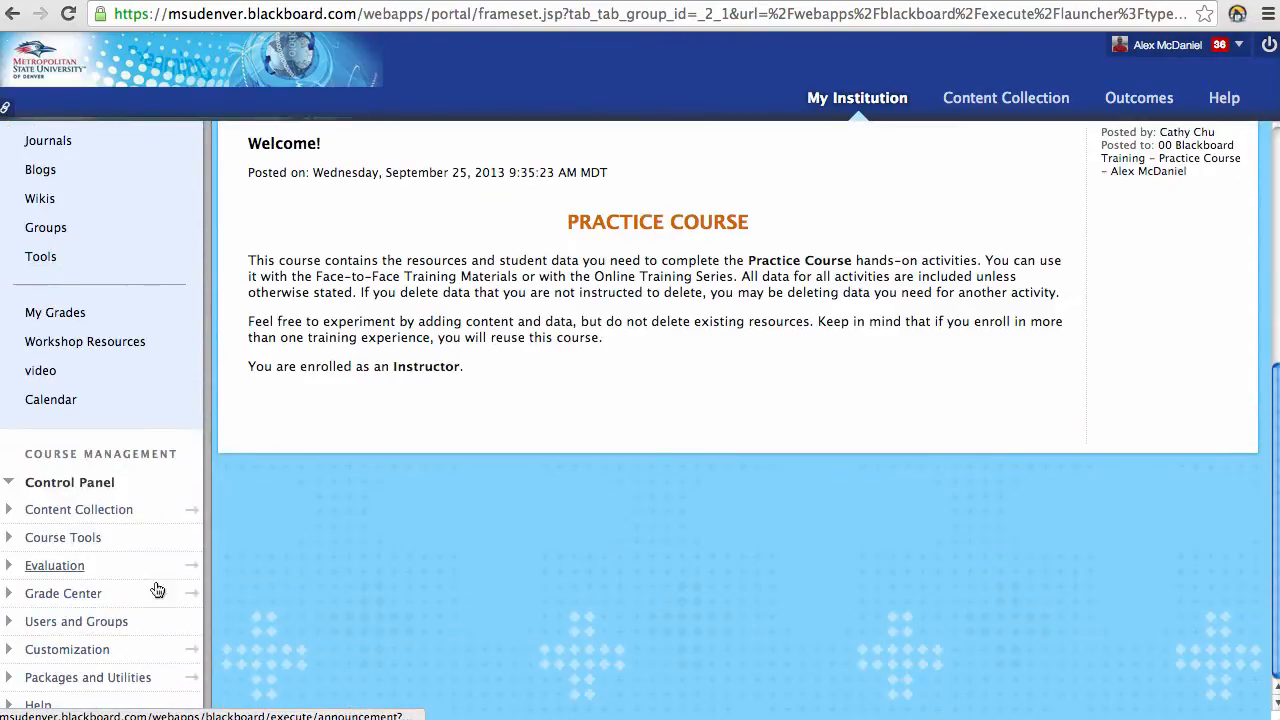
{"action": "scroll", "coordinate": [150, 567], "scroll_direction": "up", "scroll_amount": 7}
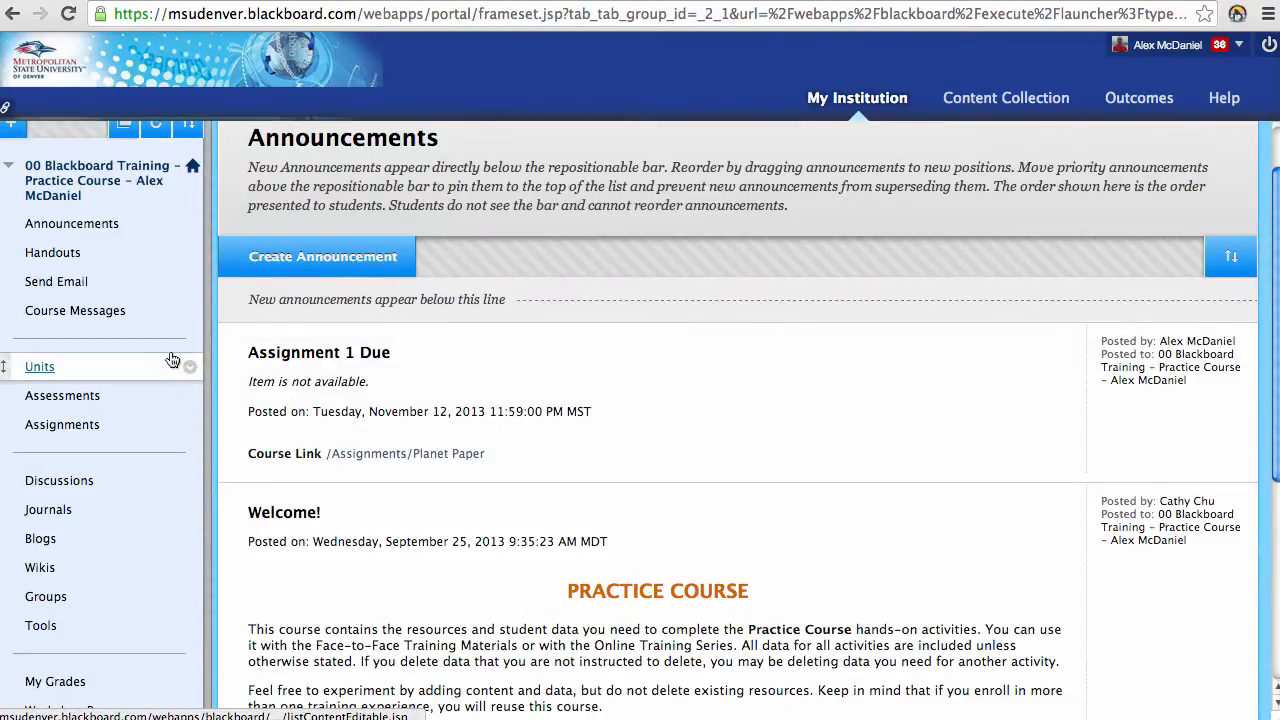
{"action": "scroll", "coordinate": [168, 380], "scroll_direction": "down", "scroll_amount": 5}
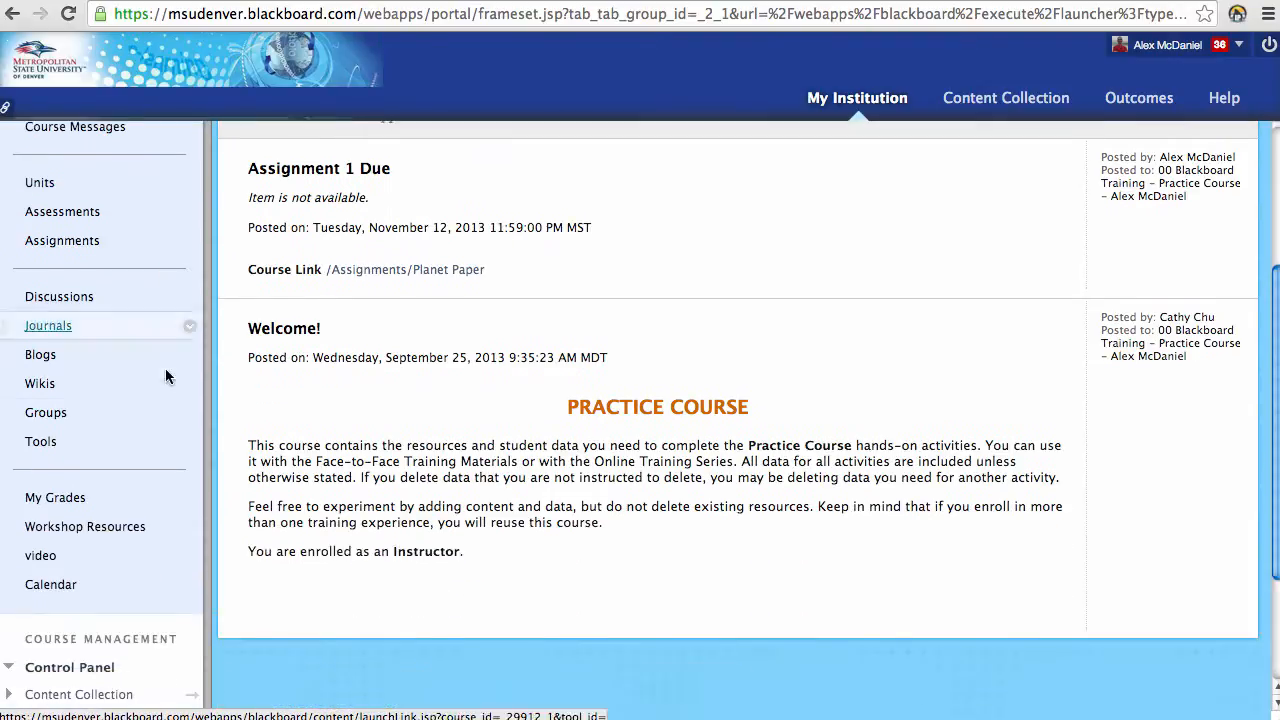
{"action": "scroll", "coordinate": [165, 404], "scroll_direction": "down", "scroll_amount": 3}
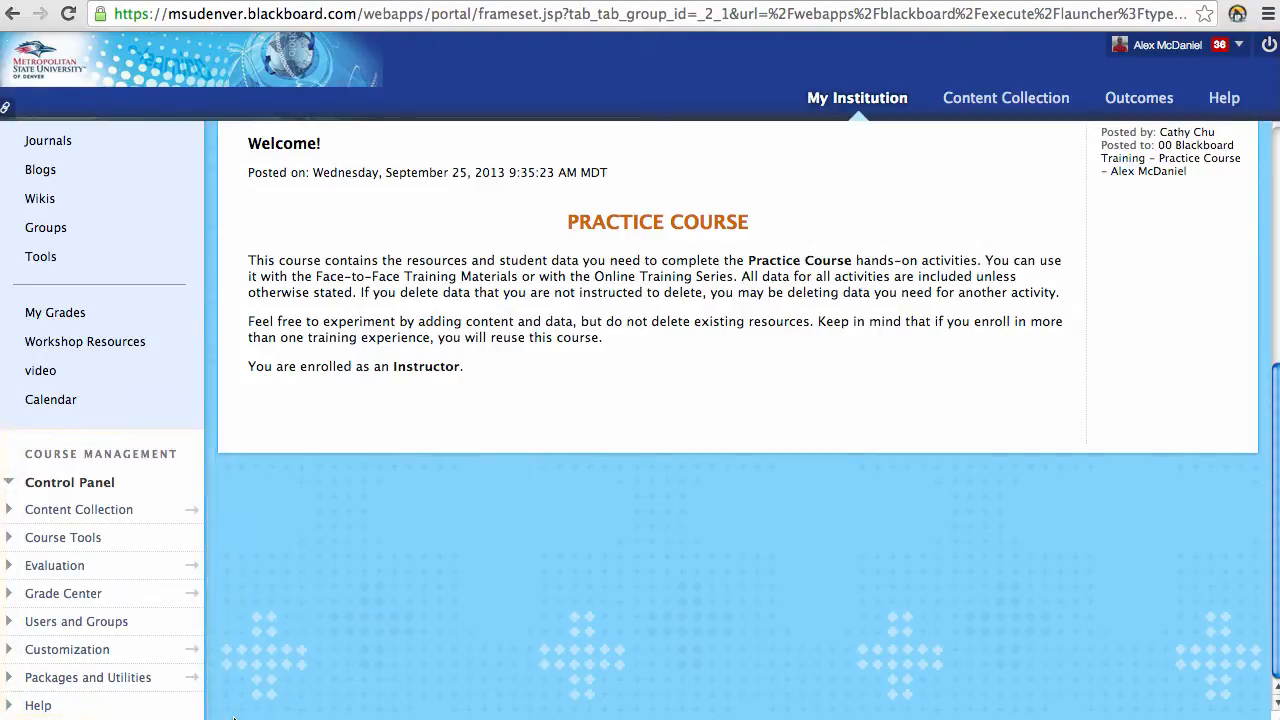
{"action": "scroll", "coordinate": [226, 682], "scroll_direction": "up", "scroll_amount": 5}
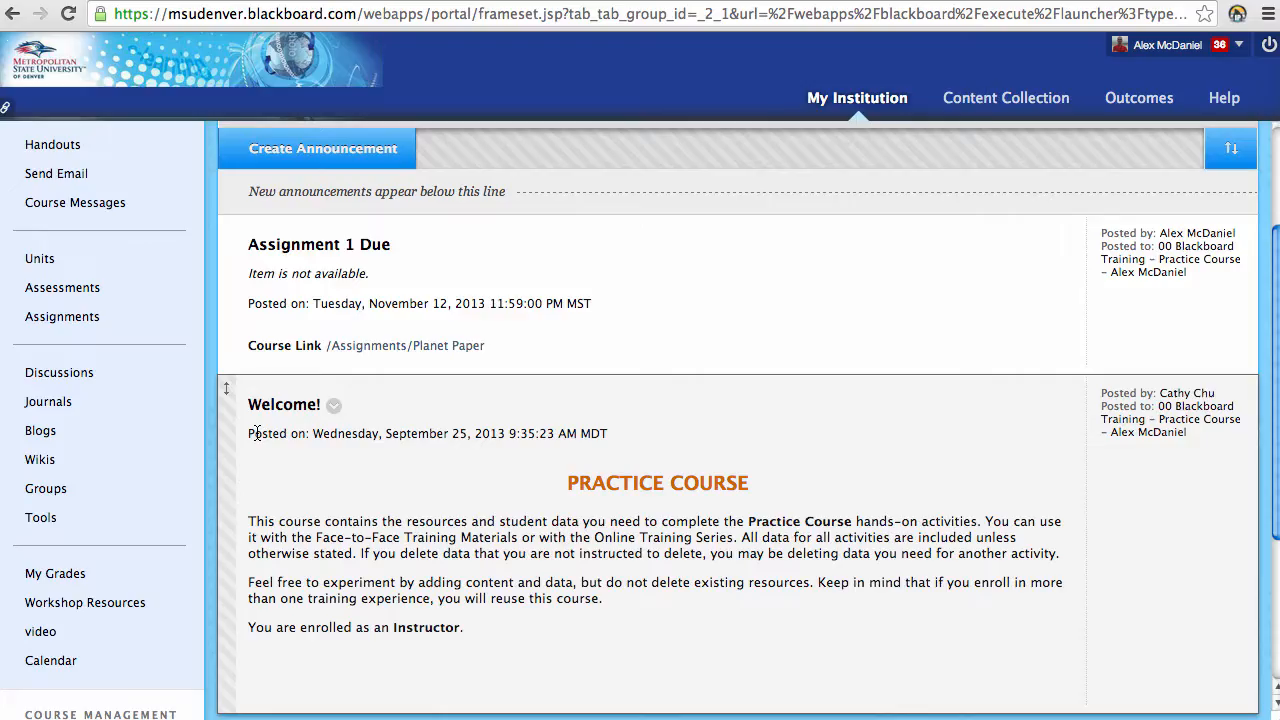
{"action": "scroll", "coordinate": [257, 432], "scroll_direction": "up", "scroll_amount": 4}
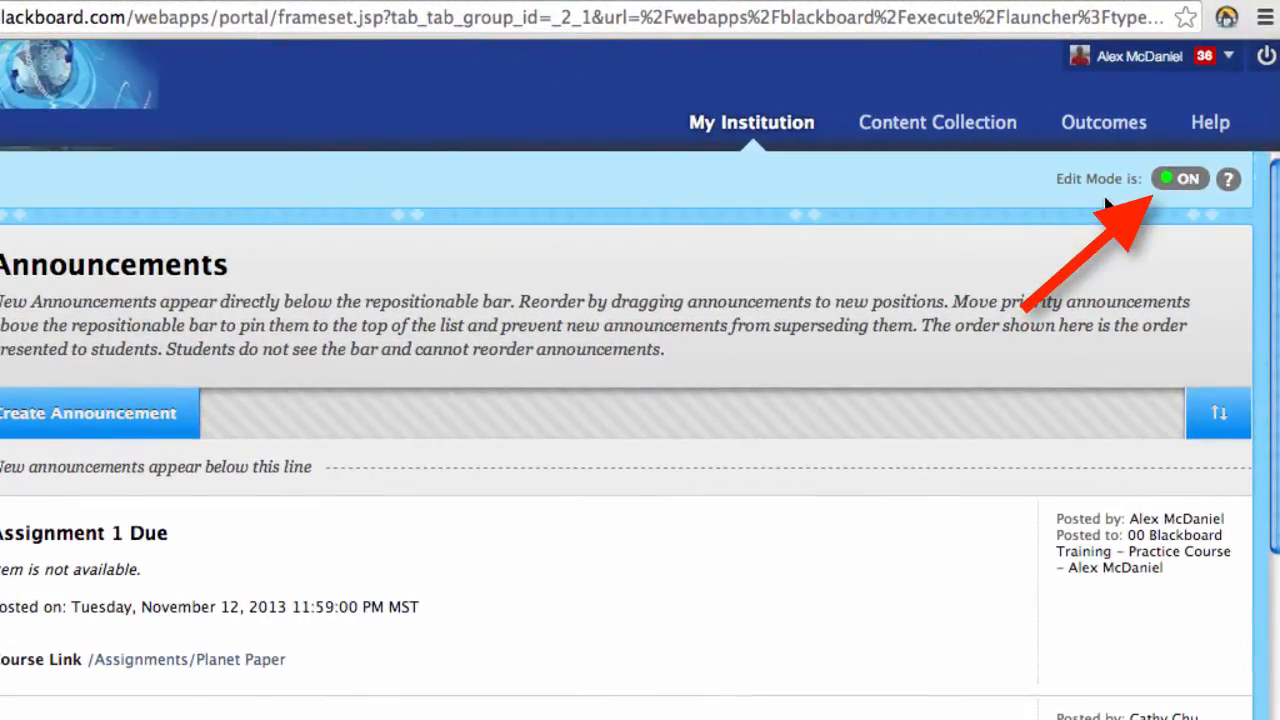
Step: Toggle Edit Mode off and back on, and drag the Assignment 1 Due announcement to show reordering
{"action": "left_click", "coordinate": [1177, 186]}
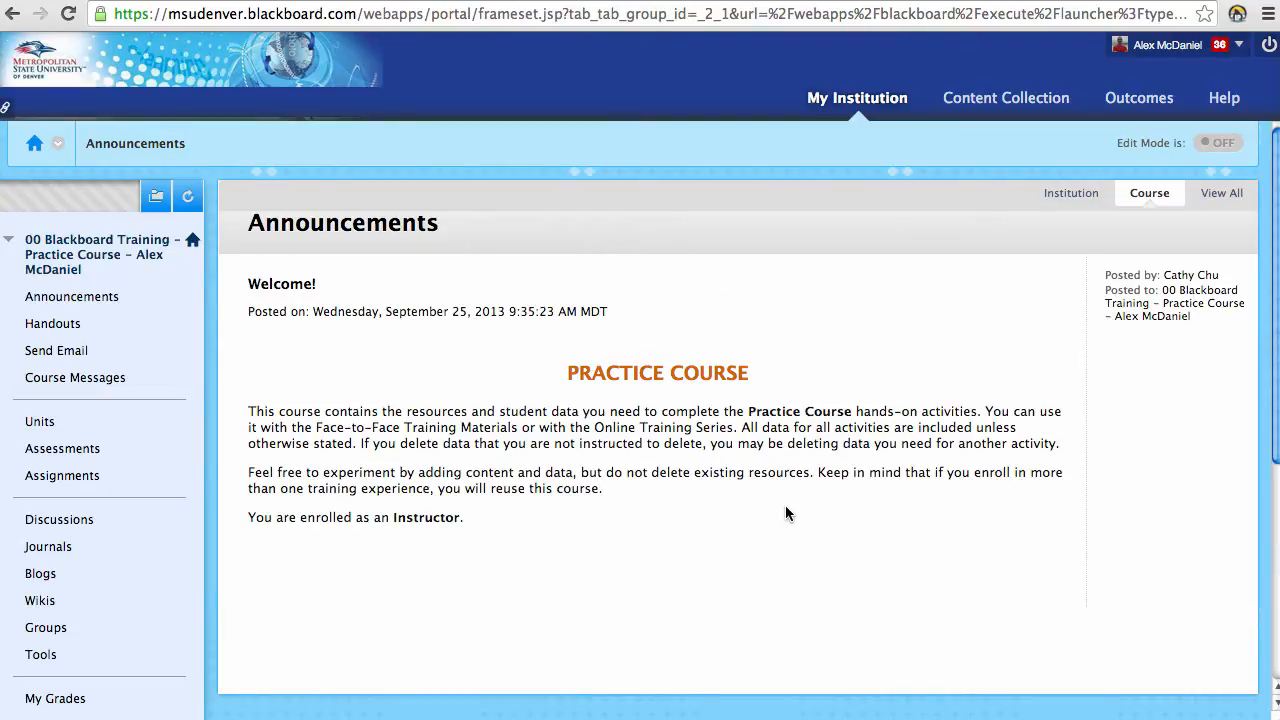
{"action": "left_click", "coordinate": [1222, 144]}
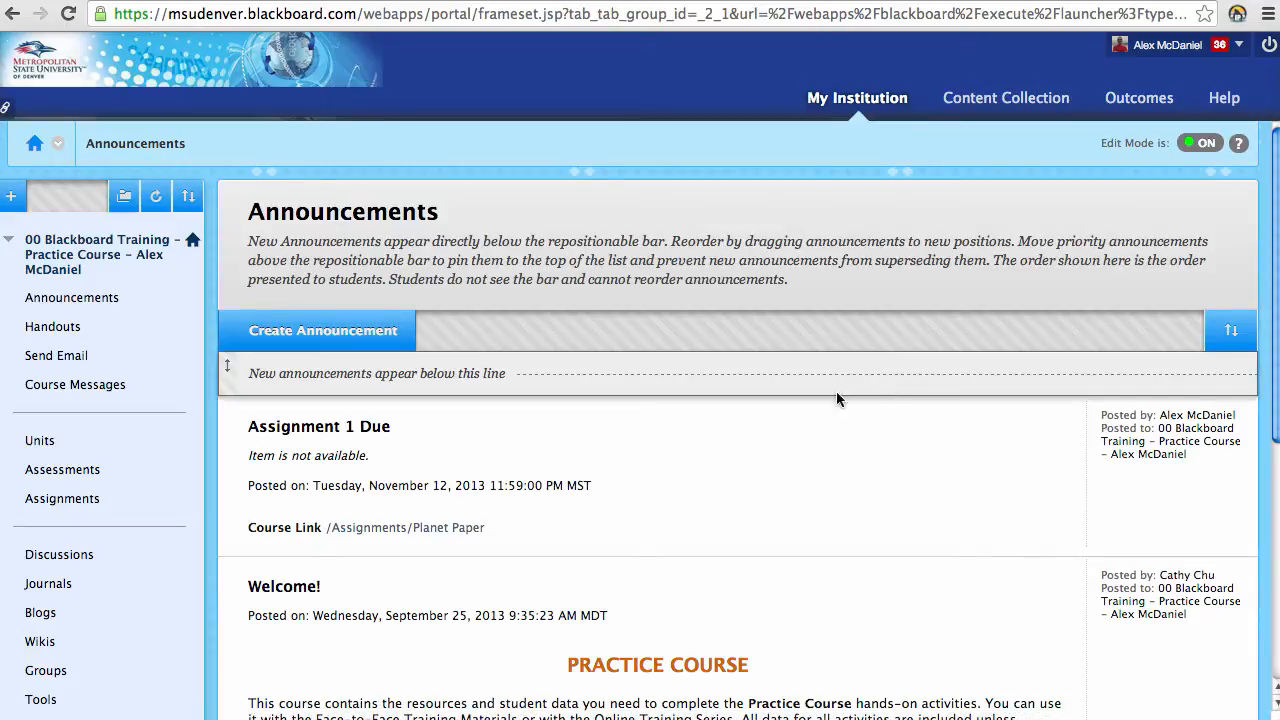
{"action": "left_click_drag", "start_coordinate": [214, 466], "coordinate": [248, 458]}
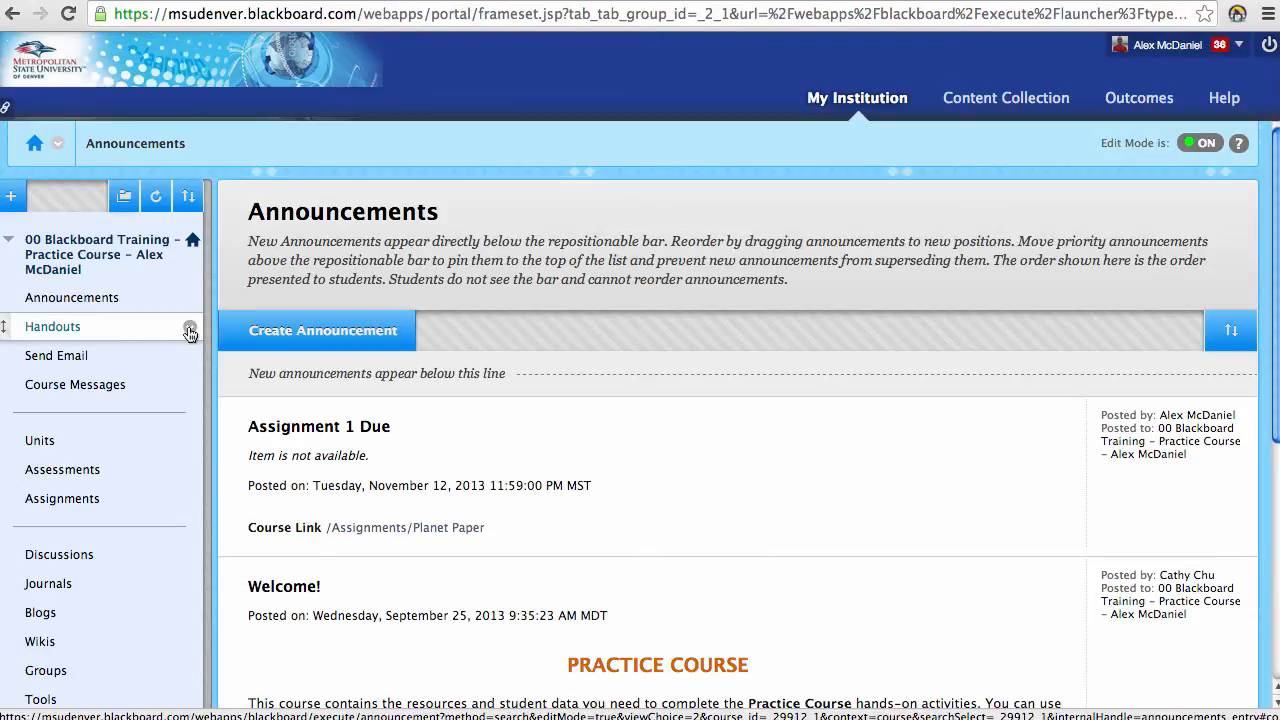
Step: Open and close the Handouts menu options, then turn Edit Mode off to view the student layout
{"action": "left_click", "coordinate": [189, 328]}
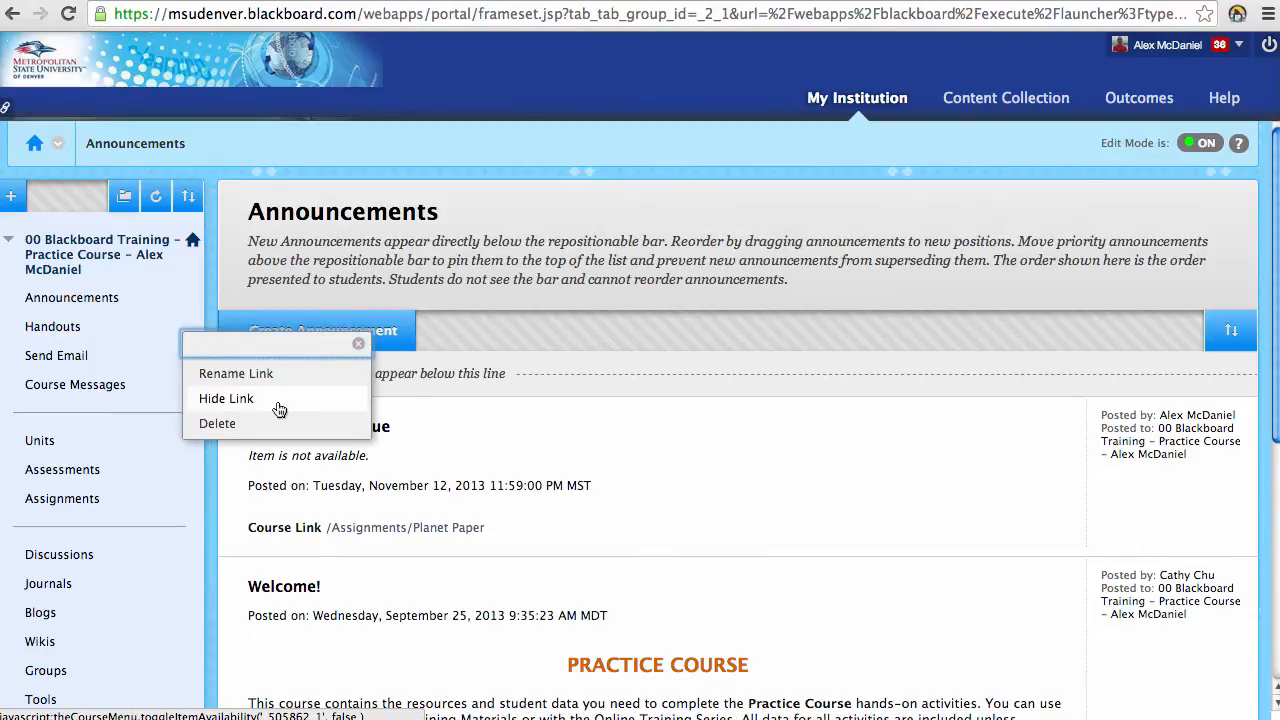
{"action": "left_click", "coordinate": [358, 343]}
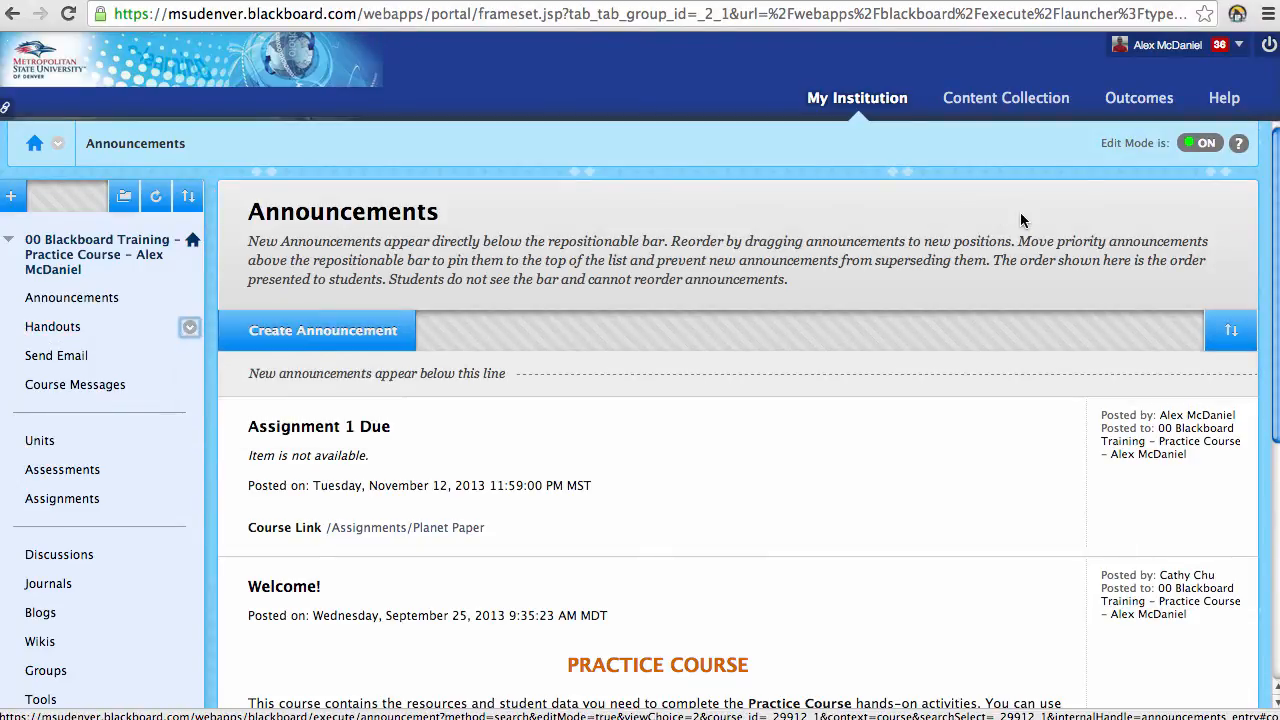
{"action": "left_click", "coordinate": [1207, 145]}
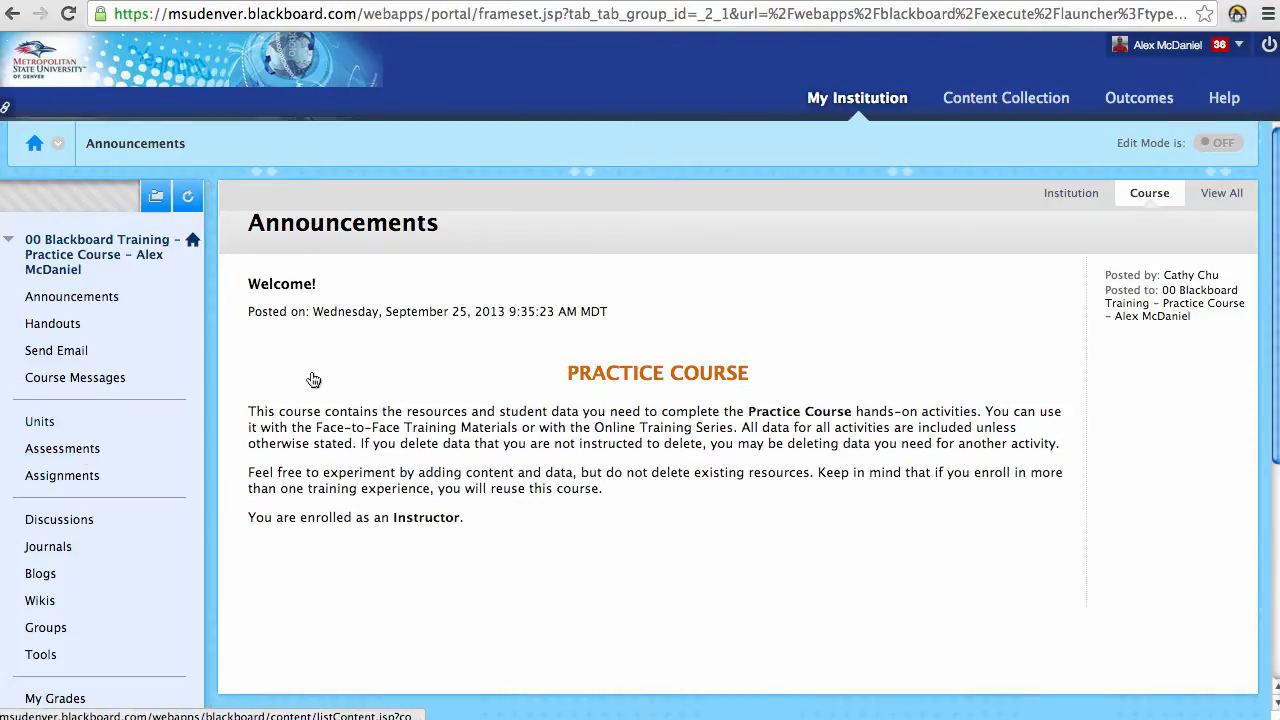
{"action": "scroll", "coordinate": [311, 377], "scroll_direction": "down", "scroll_amount": 5}
{"action": "scroll", "coordinate": [291, 386], "scroll_direction": "up", "scroll_amount": 5}
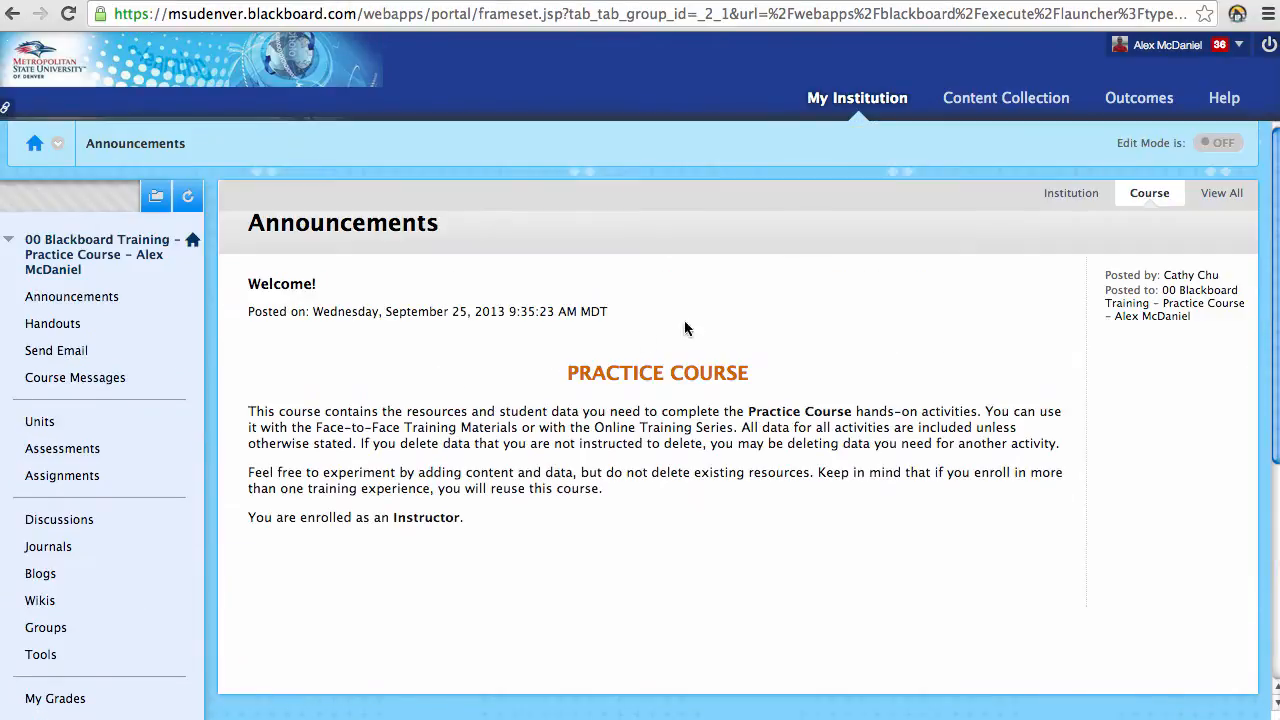
Step: Switch Edit Mode on, then go through Assignments to the Units page listing Units 1–4
{"action": "left_click", "coordinate": [1220, 142]}
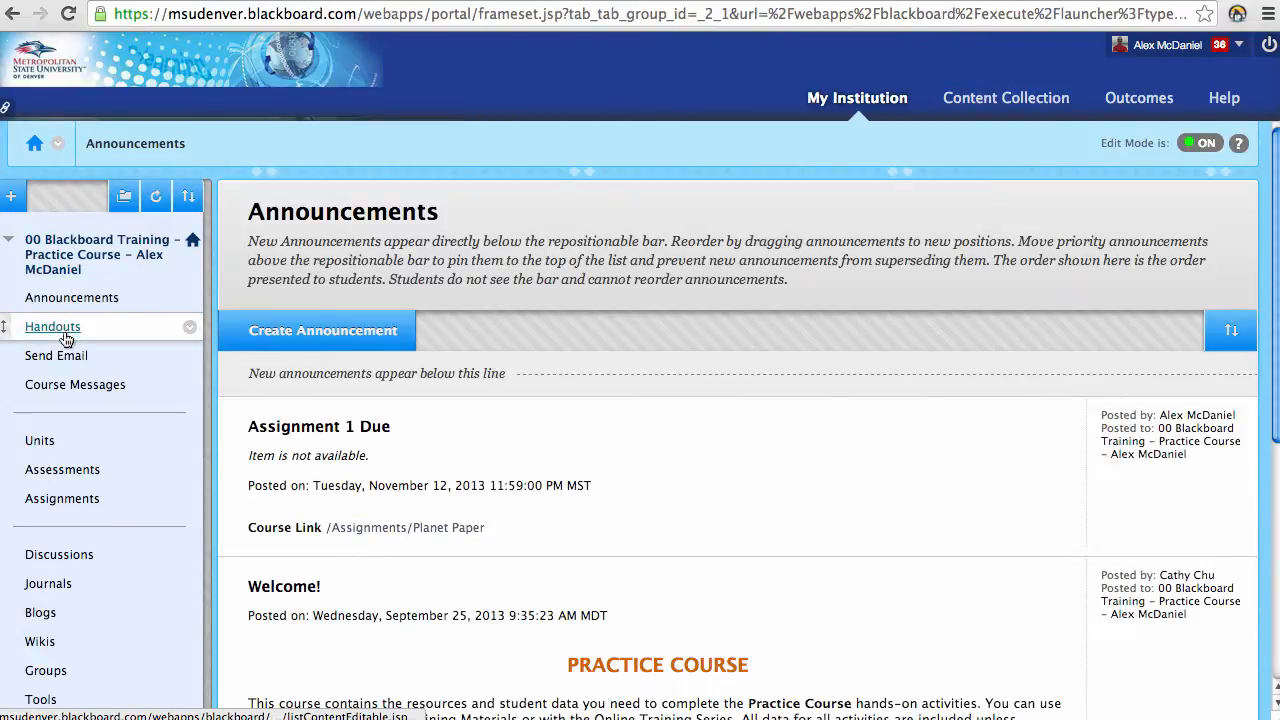
{"action": "left_click", "coordinate": [63, 499]}
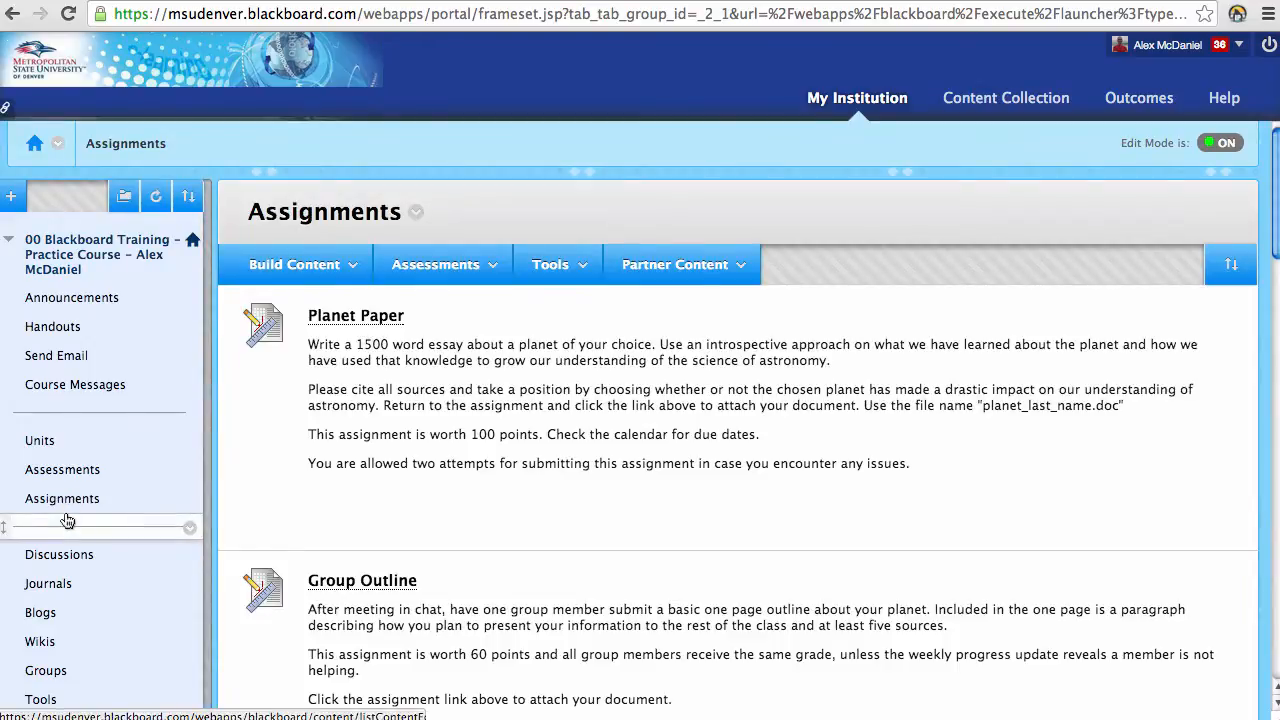
{"action": "left_click", "coordinate": [50, 443]}
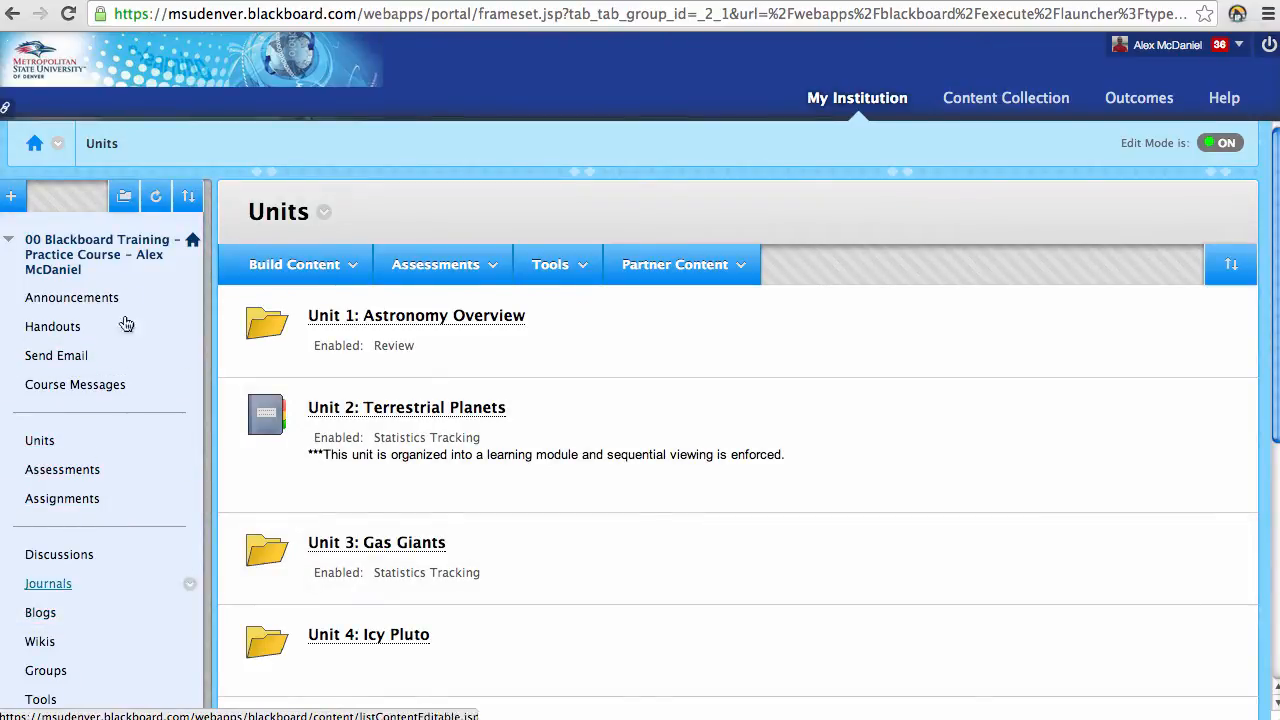
{"action": "scroll", "coordinate": [90, 596], "scroll_direction": "down", "scroll_amount": 1}
{"action": "scroll", "coordinate": [90, 596], "scroll_direction": "down", "scroll_amount": 3}
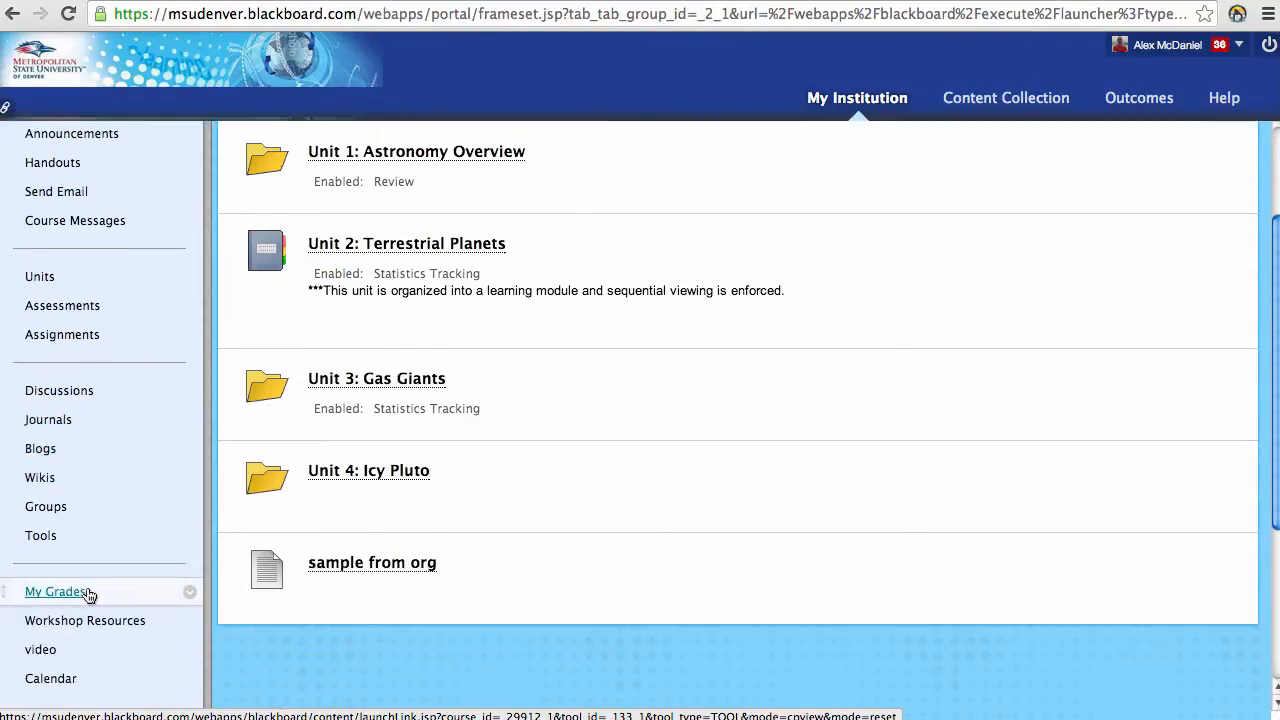
{"action": "scroll", "coordinate": [88, 590], "scroll_direction": "up", "scroll_amount": 4}
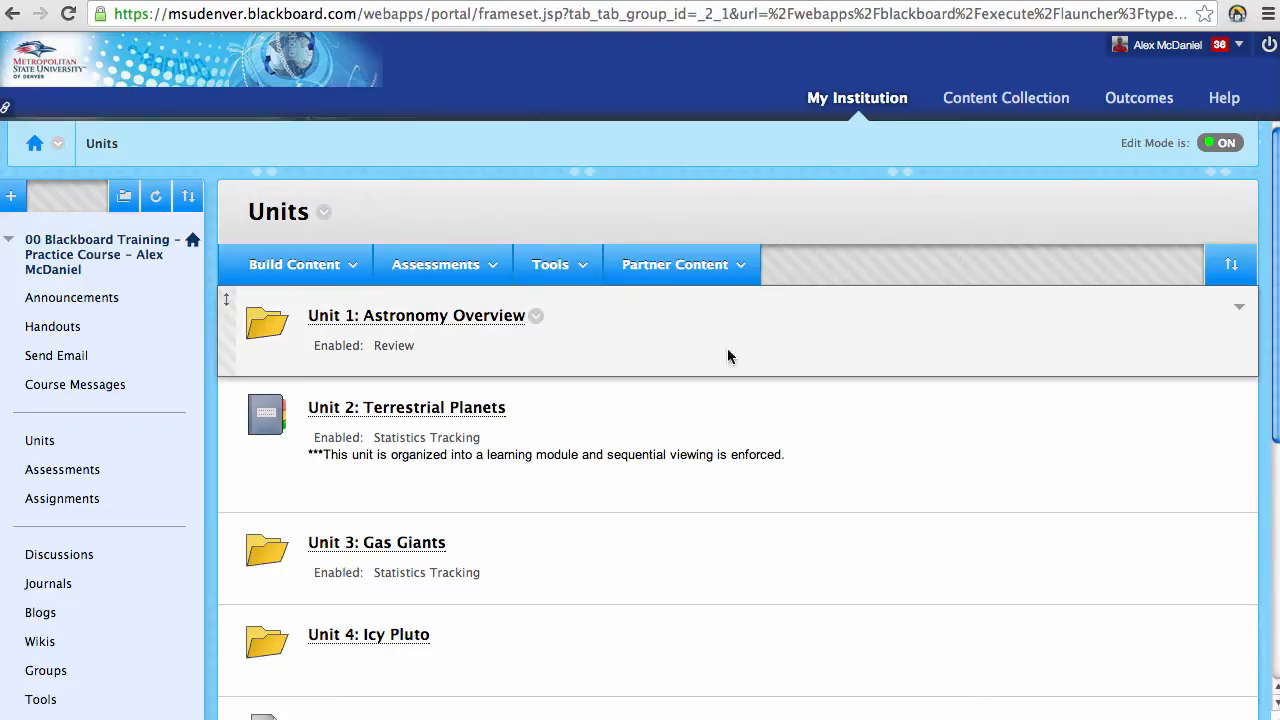
{"action": "scroll", "coordinate": [224, 548], "scroll_direction": "down", "scroll_amount": 3}
{"action": "scroll", "coordinate": [224, 548], "scroll_direction": "down", "scroll_amount": 5}
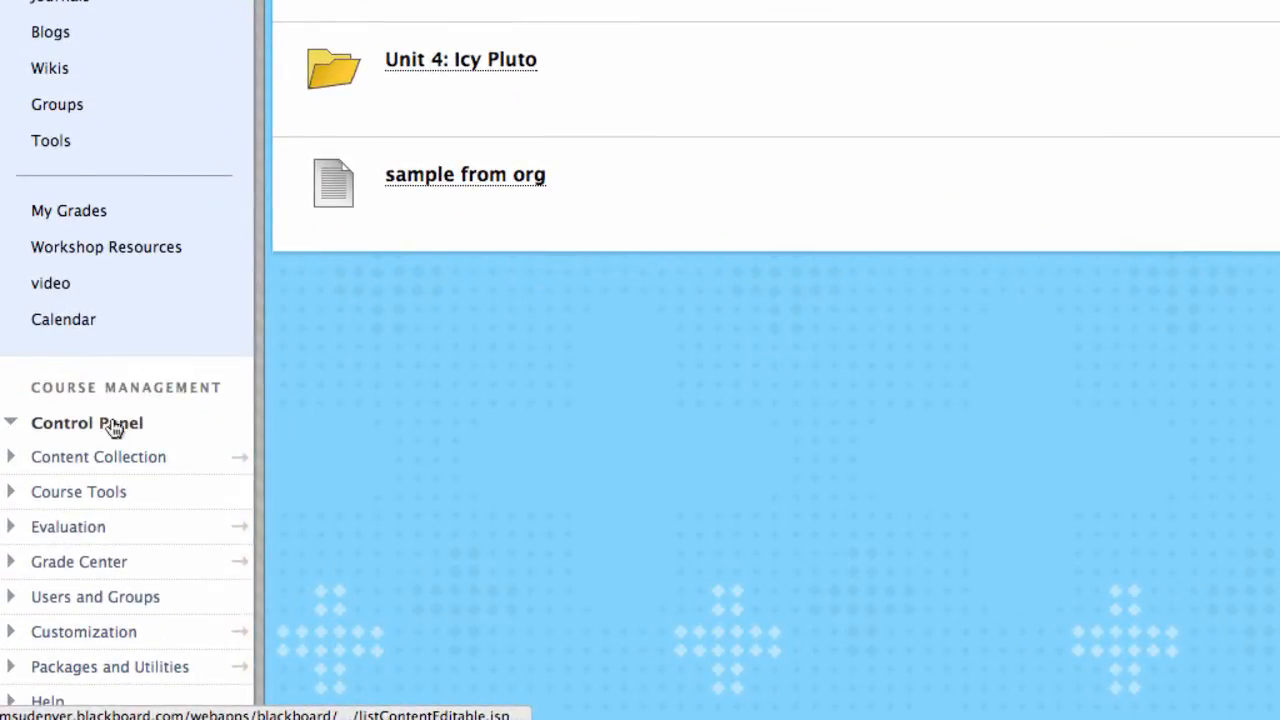
{"action": "left_click", "coordinate": [9, 427]}
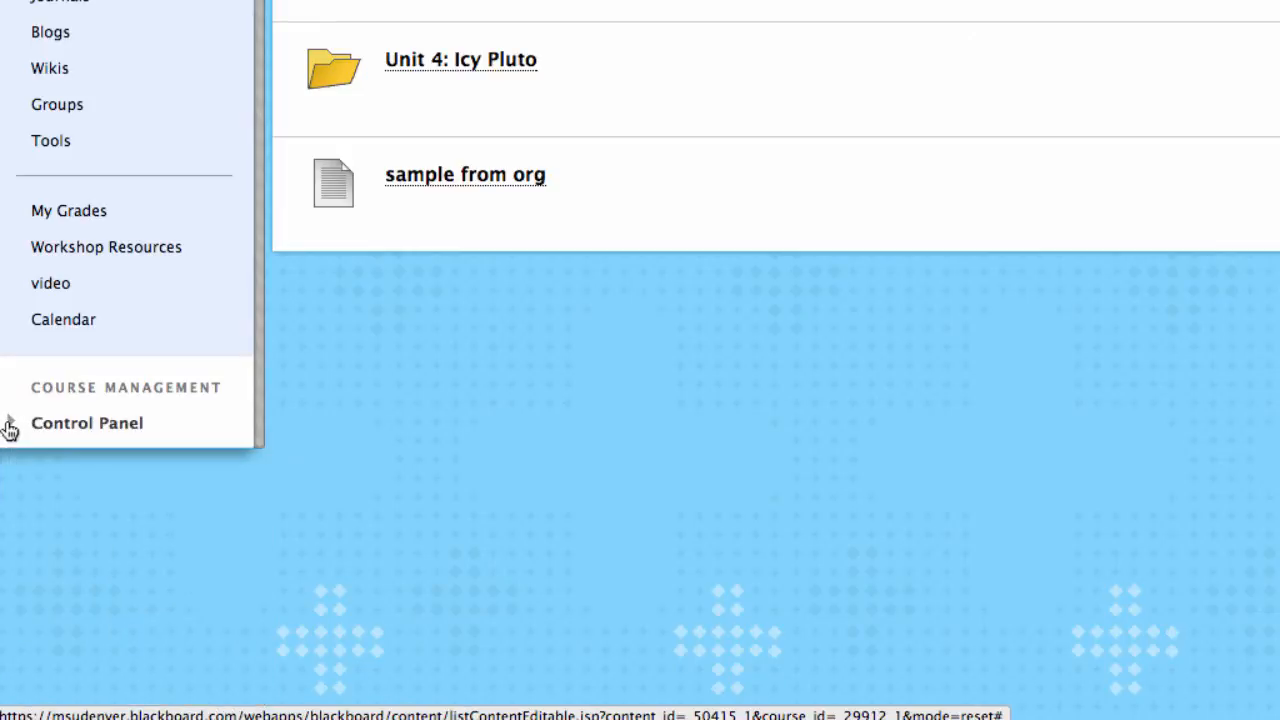
{"action": "left_click", "coordinate": [9, 427]}
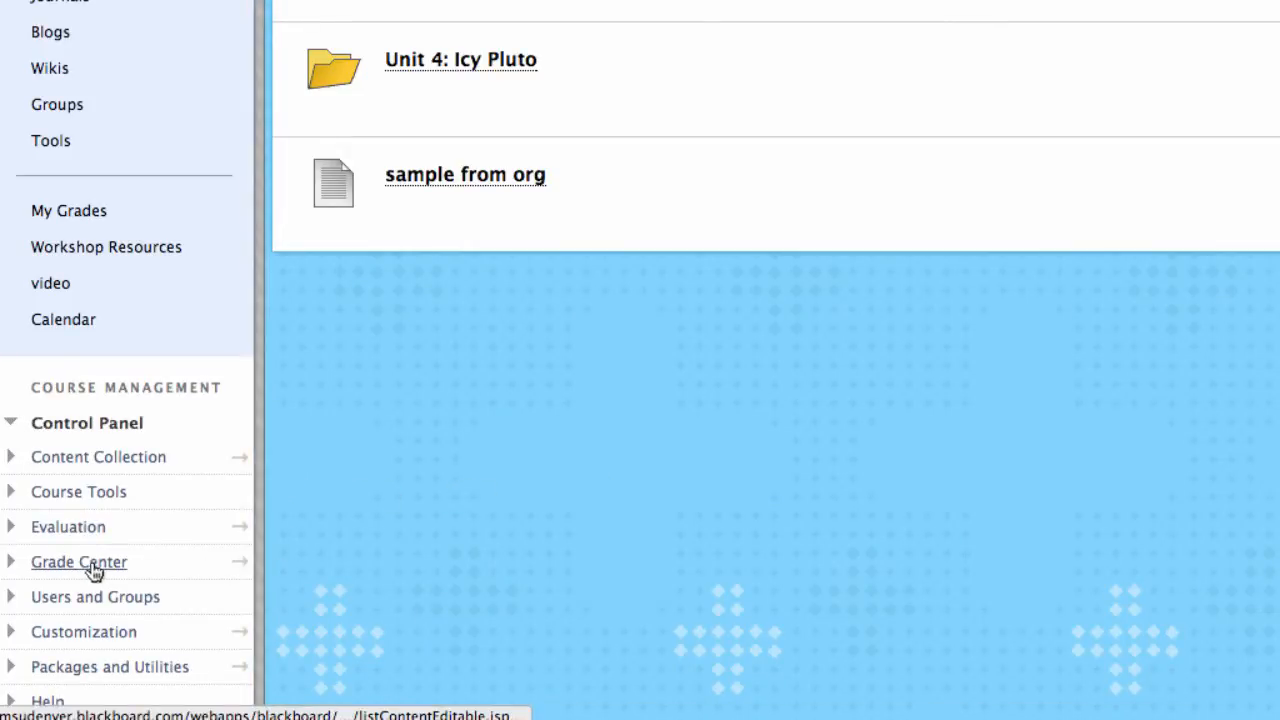
{"action": "left_click", "coordinate": [11, 564]}
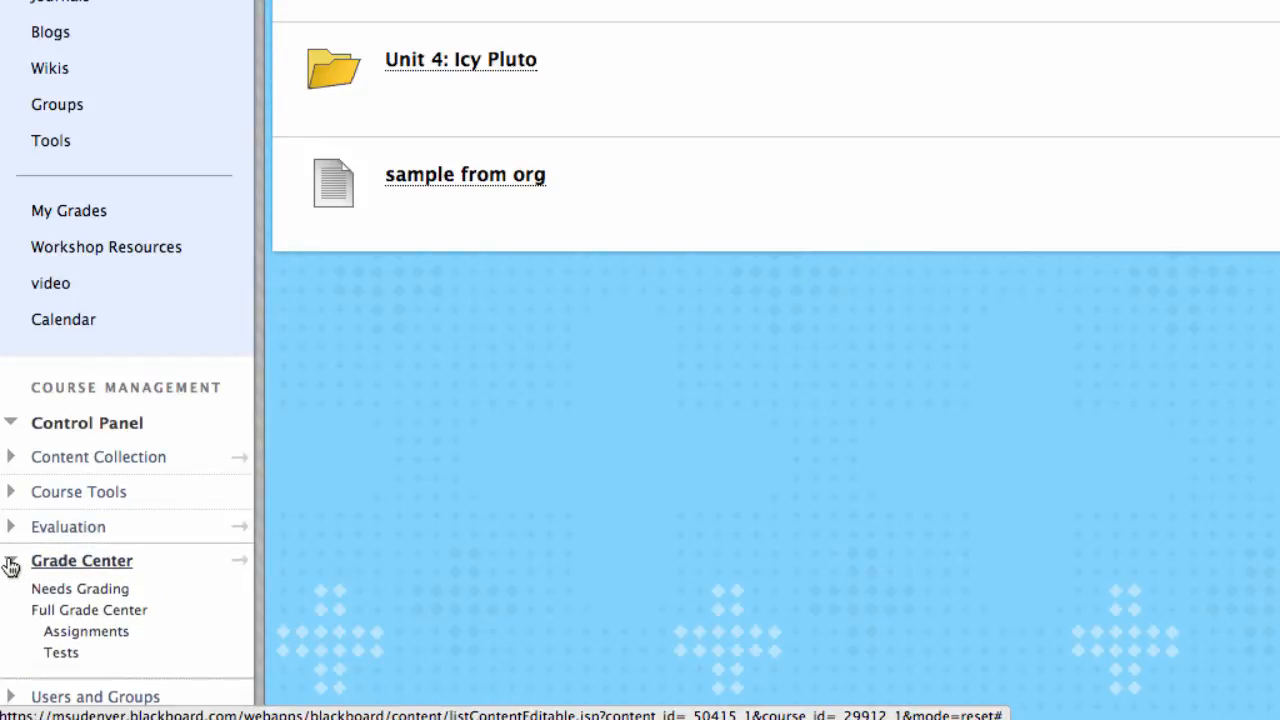
{"action": "left_click", "coordinate": [11, 564]}
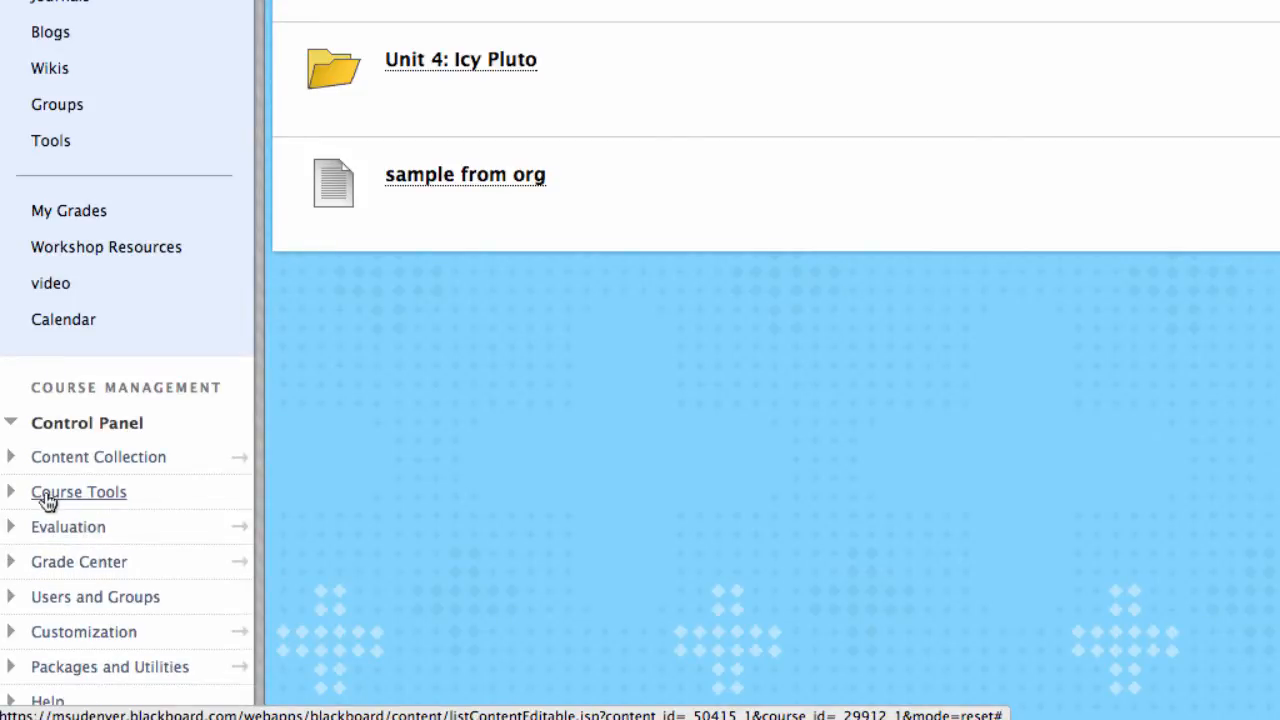
{"action": "left_click", "coordinate": [10, 495]}
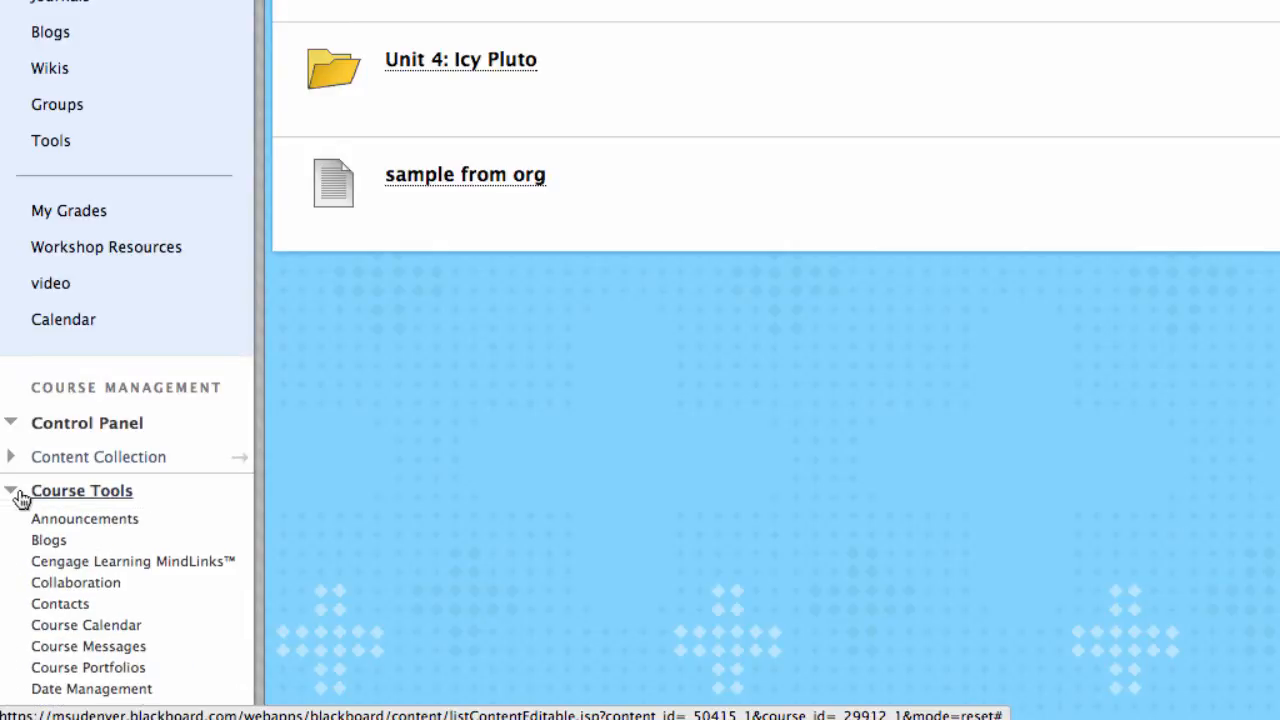
{"action": "scroll", "coordinate": [230, 522], "scroll_direction": "down", "scroll_amount": 6}
{"action": "scroll", "coordinate": [274, 523], "scroll_direction": "up", "scroll_amount": 3}
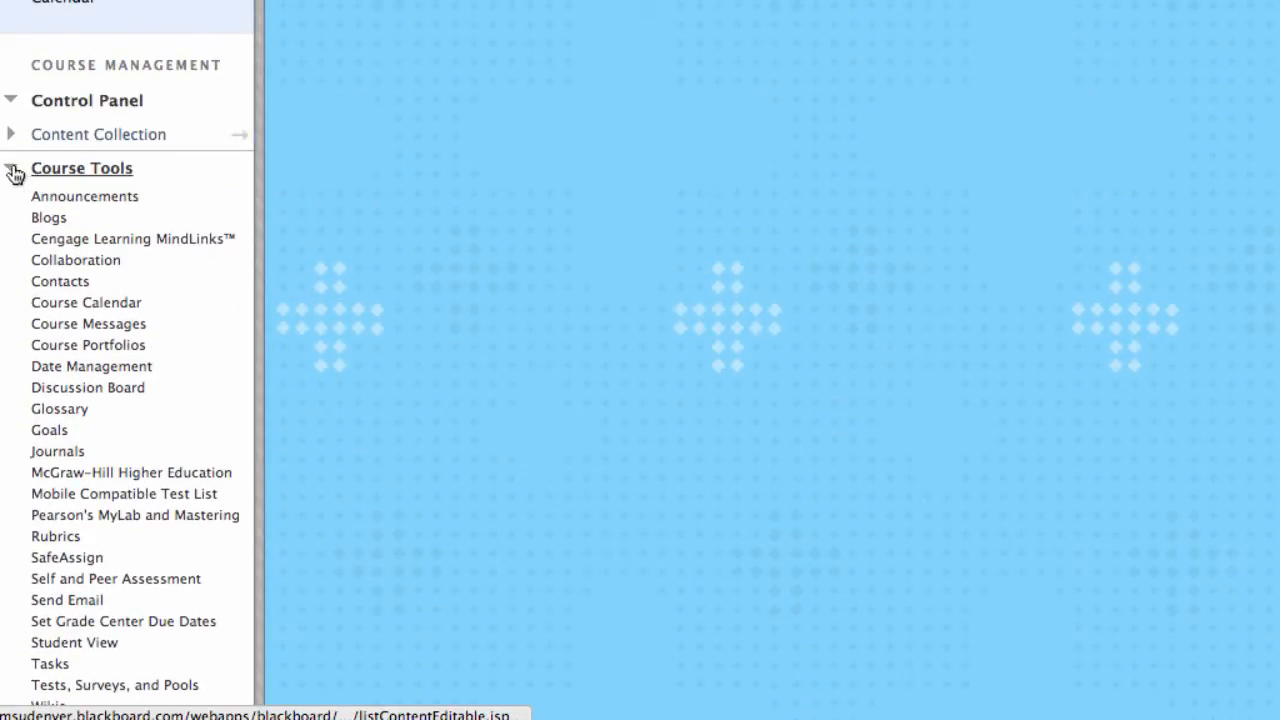
{"action": "left_click", "coordinate": [12, 172]}
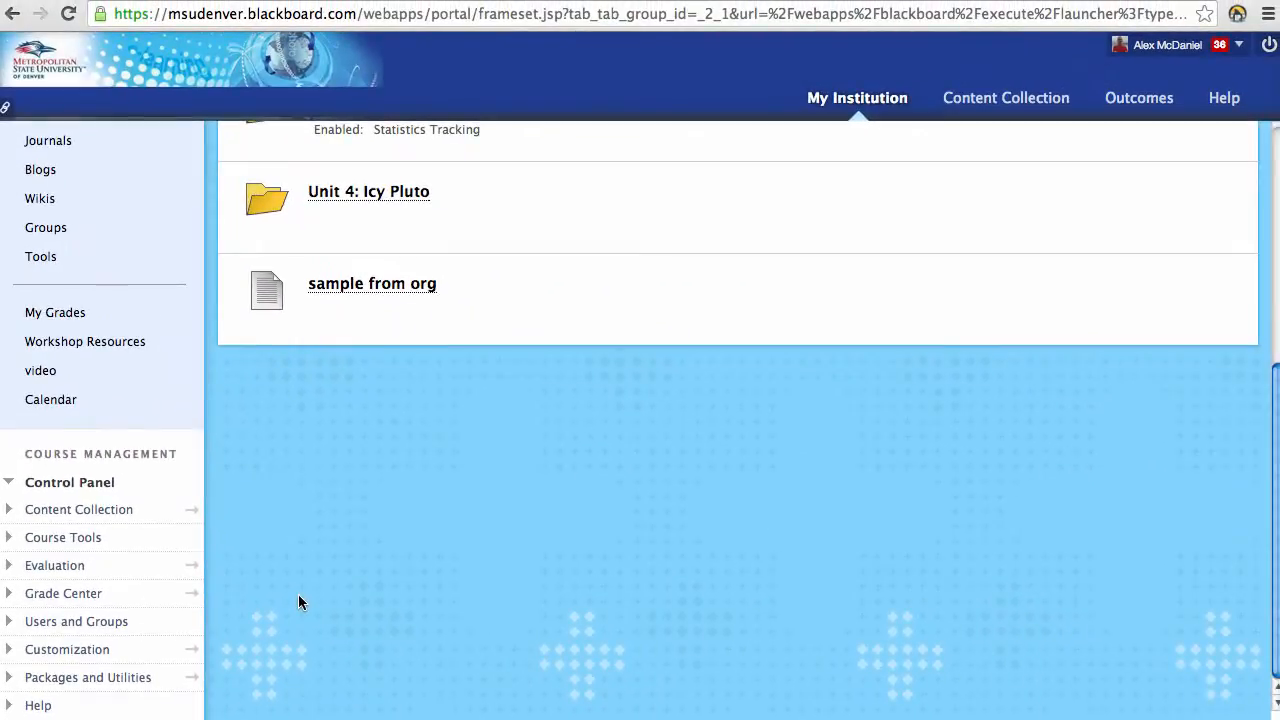
{"action": "scroll", "coordinate": [270, 550], "scroll_direction": "up", "scroll_amount": 10}
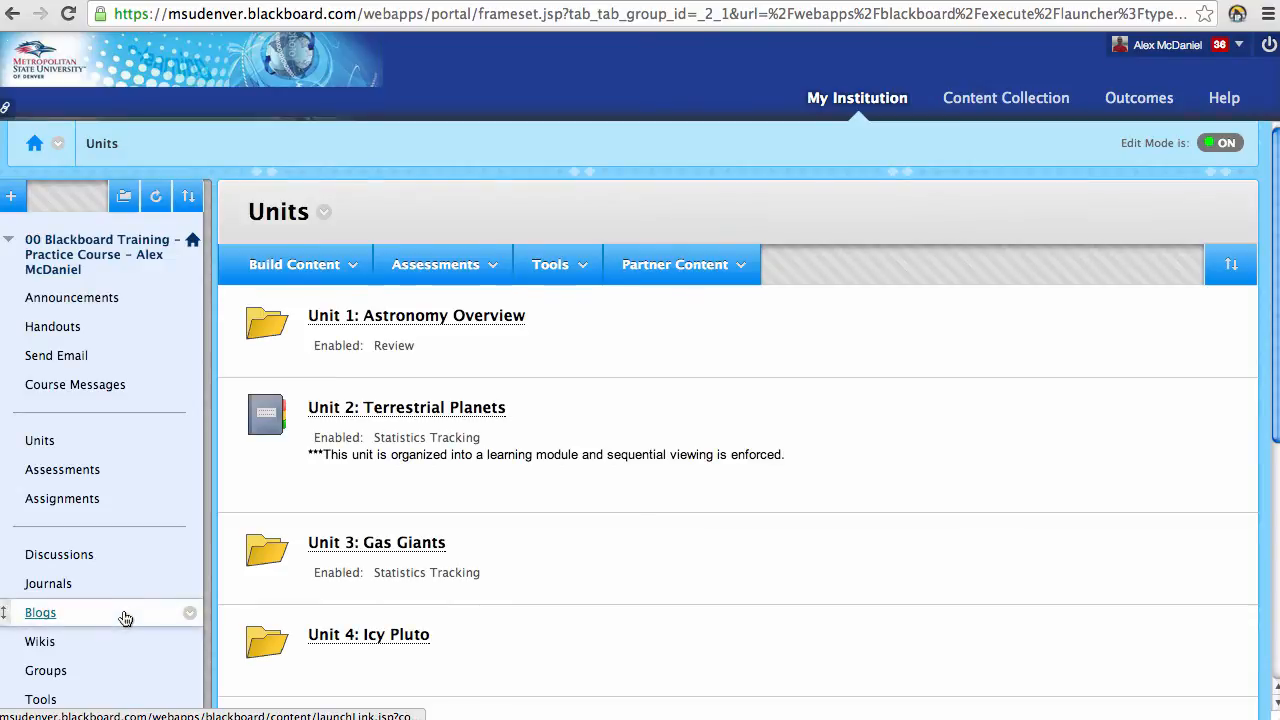
Step: Open the course's Groups page, then switch to the My Institution tab
{"action": "left_click", "coordinate": [50, 673]}
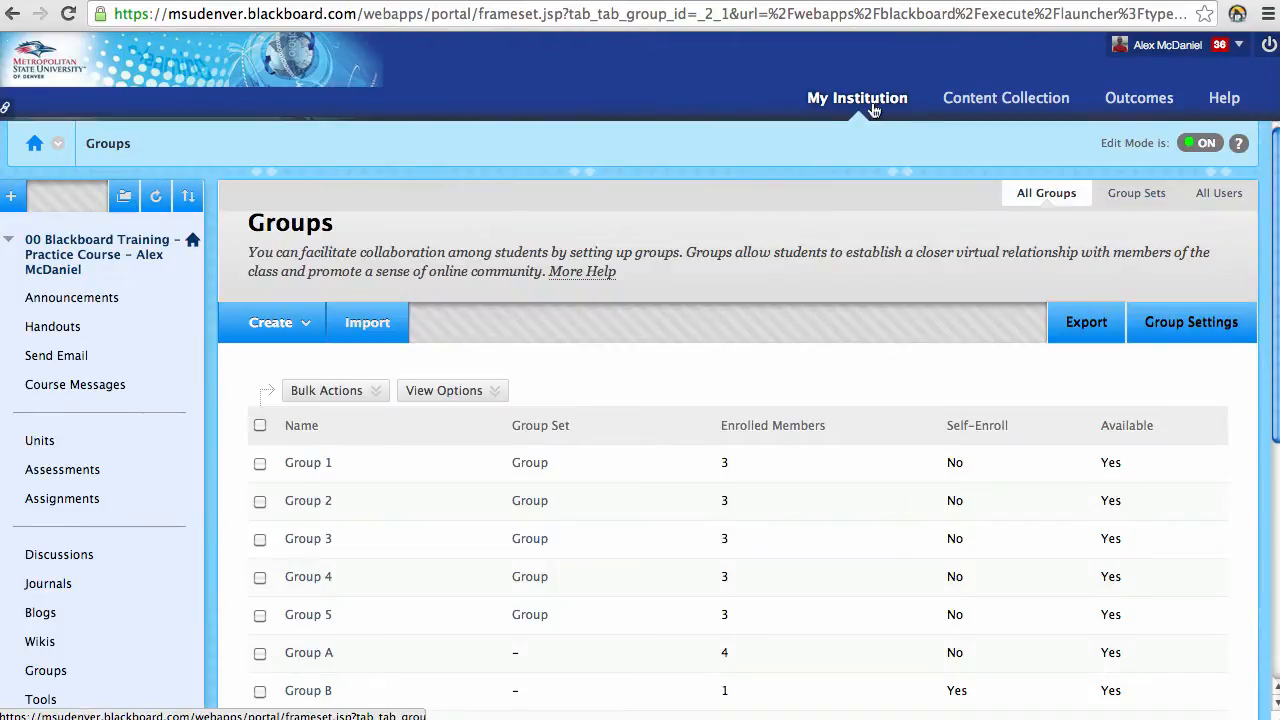
{"action": "left_click", "coordinate": [872, 108]}
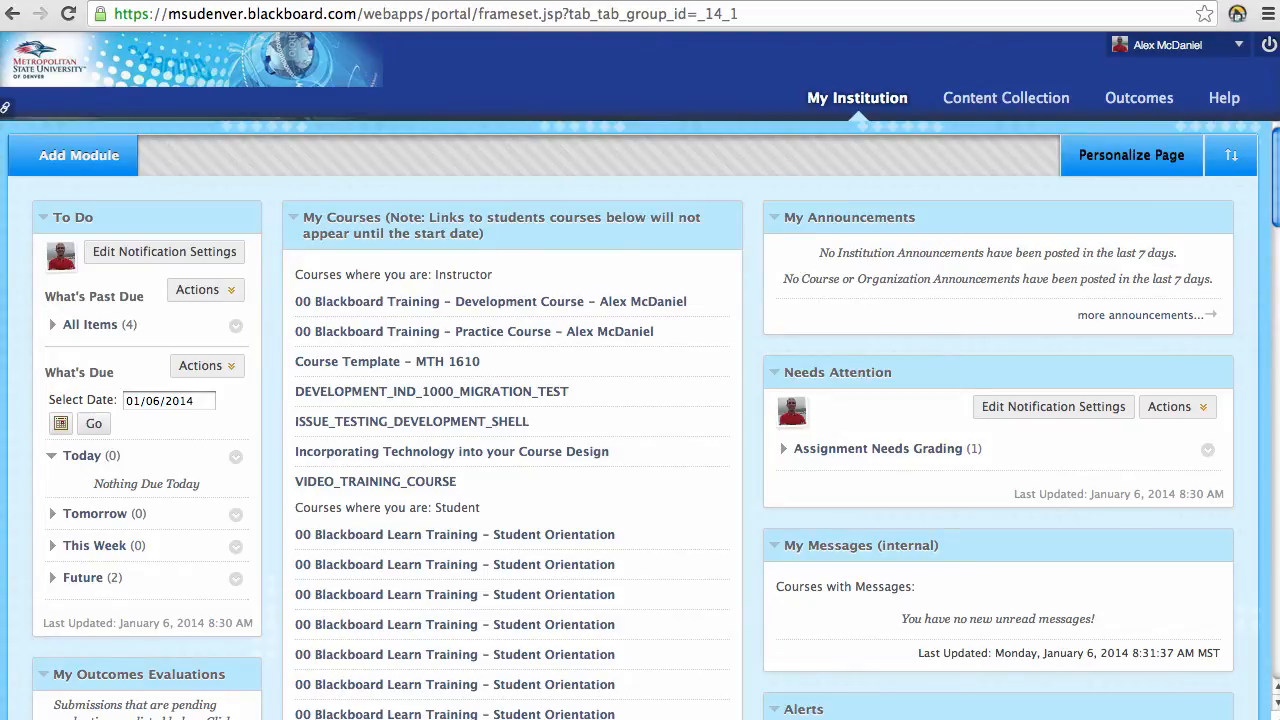
Step: Enter the Blackboard Training Development Course and return to its Home Page with To Do and Alerts
{"action": "left_click", "coordinate": [511, 301]}
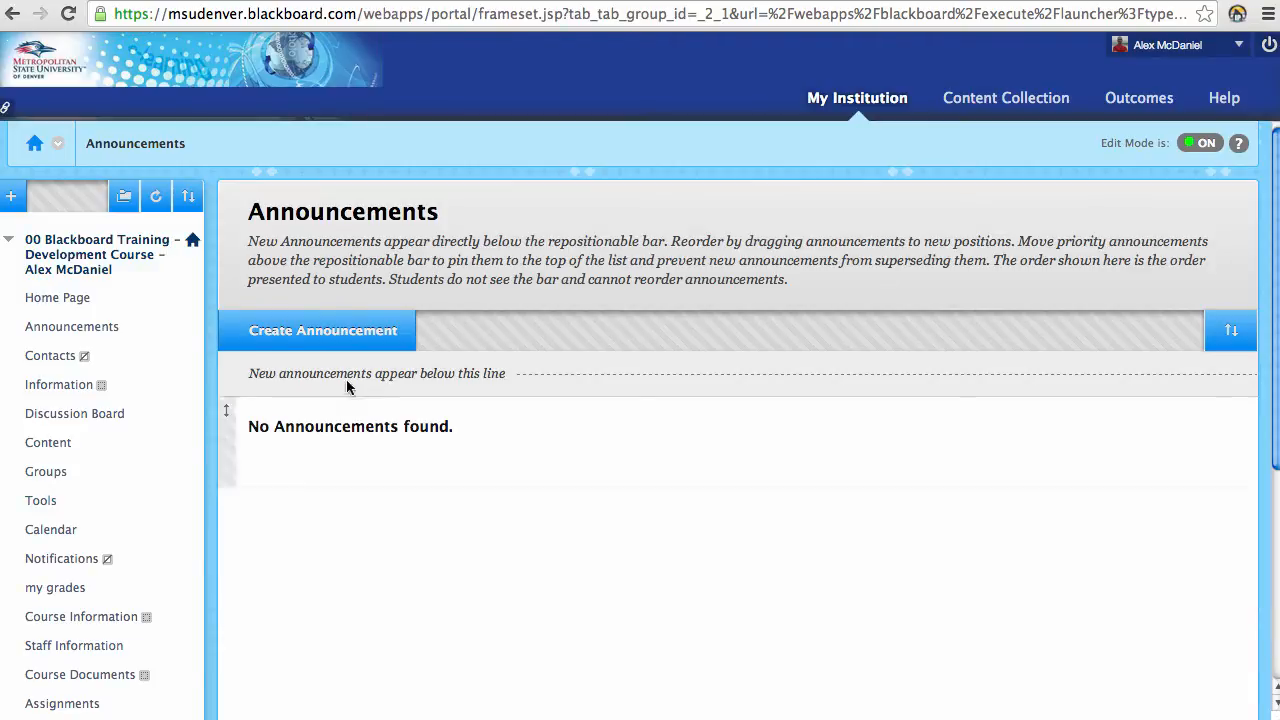
{"action": "scroll", "coordinate": [183, 494], "scroll_direction": "down", "scroll_amount": 5}
{"action": "scroll", "coordinate": [183, 494], "scroll_direction": "up", "scroll_amount": 5}
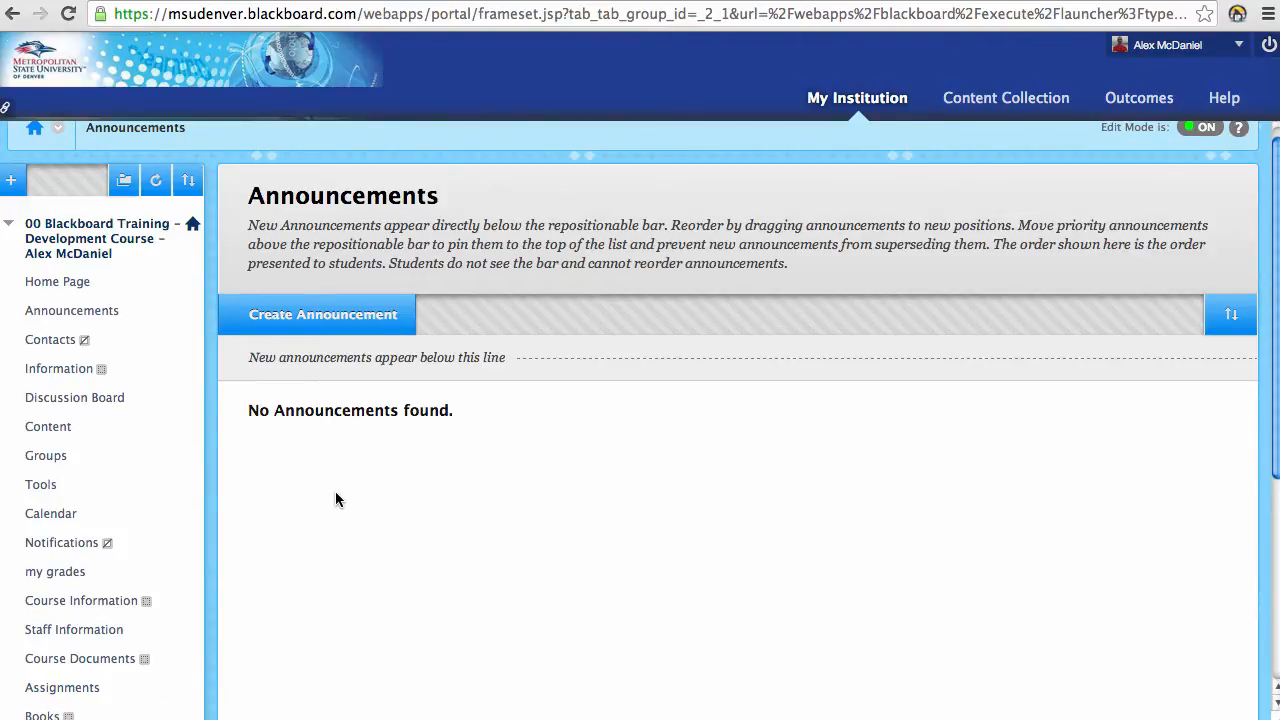
{"action": "left_click", "coordinate": [62, 689]}
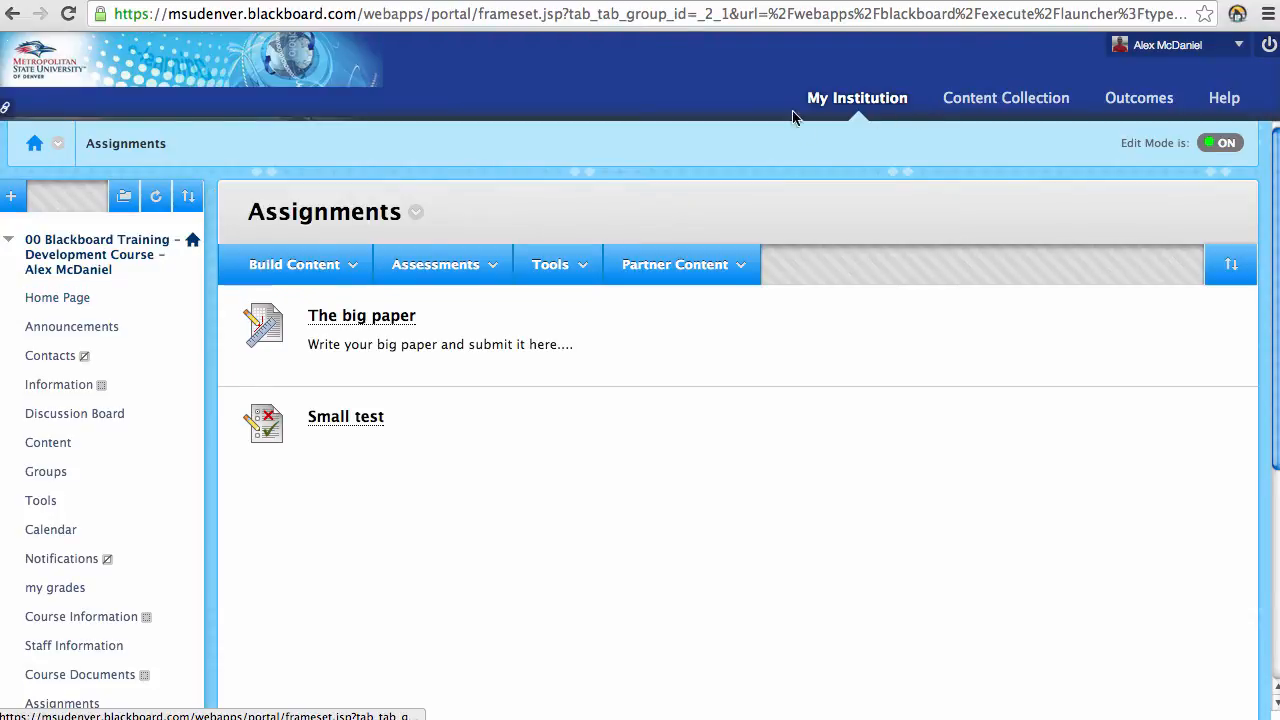
{"action": "left_click", "coordinate": [58, 297]}
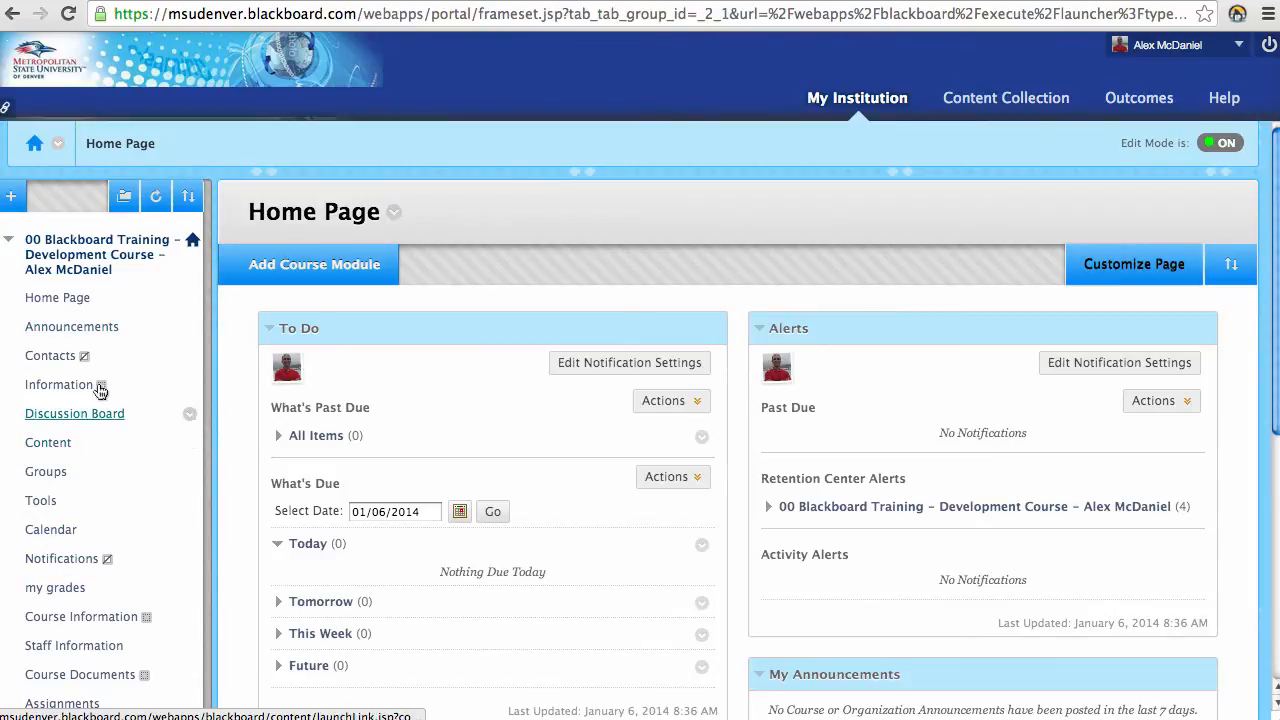
Step: Create a course-menu content area named 'Assignments2', marked Available to Users
{"action": "left_click", "coordinate": [12, 197]}
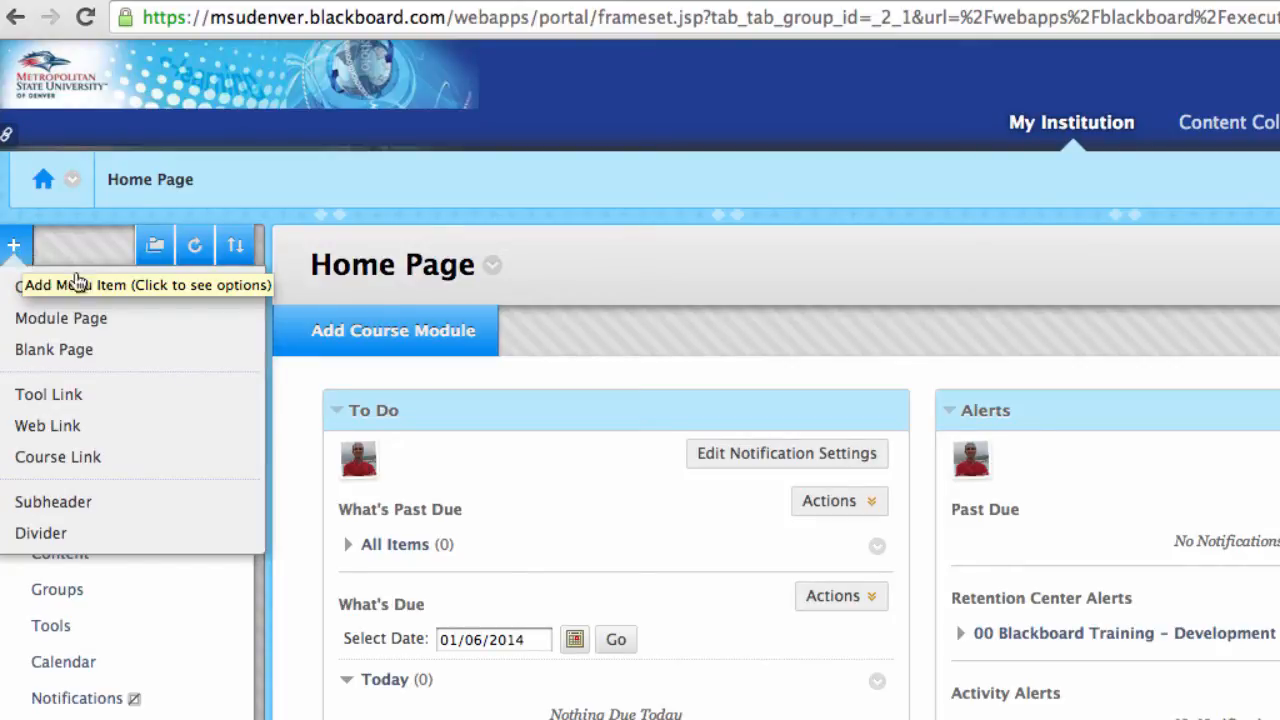
{"action": "left_click", "coordinate": [22, 256]}
{"action": "left_click", "coordinate": [24, 253]}
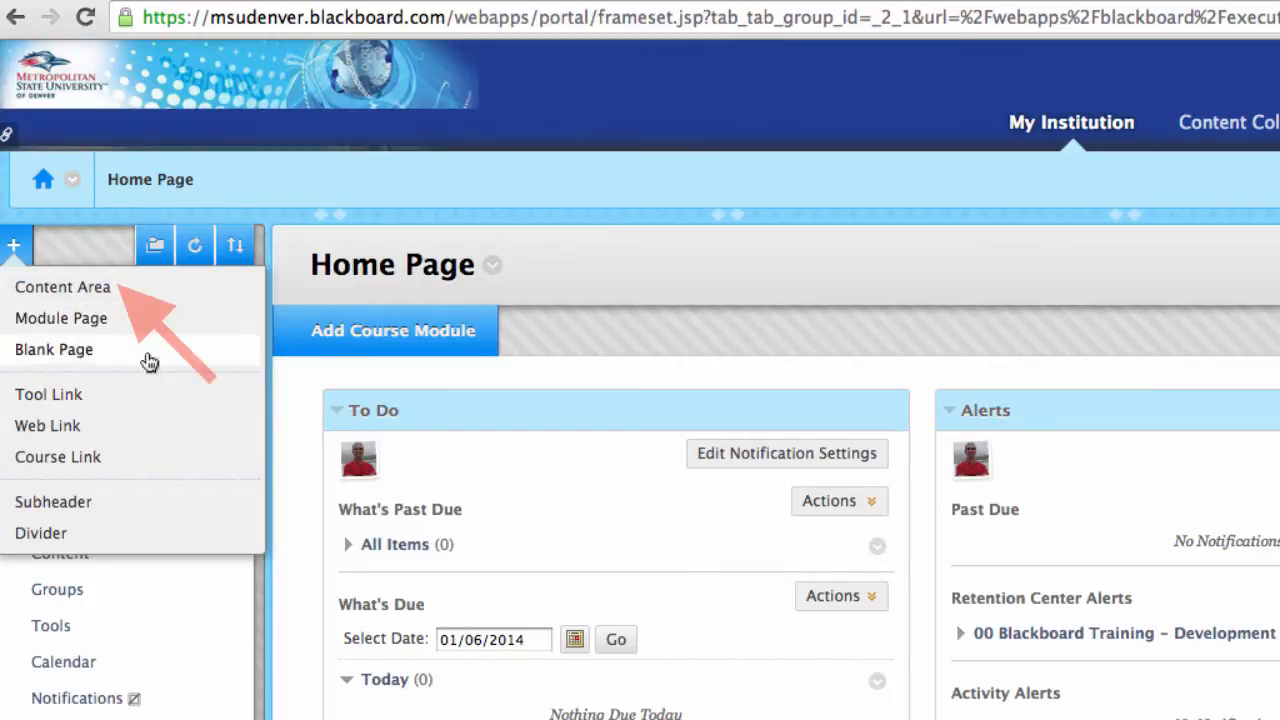
{"action": "left_click", "coordinate": [148, 290]}
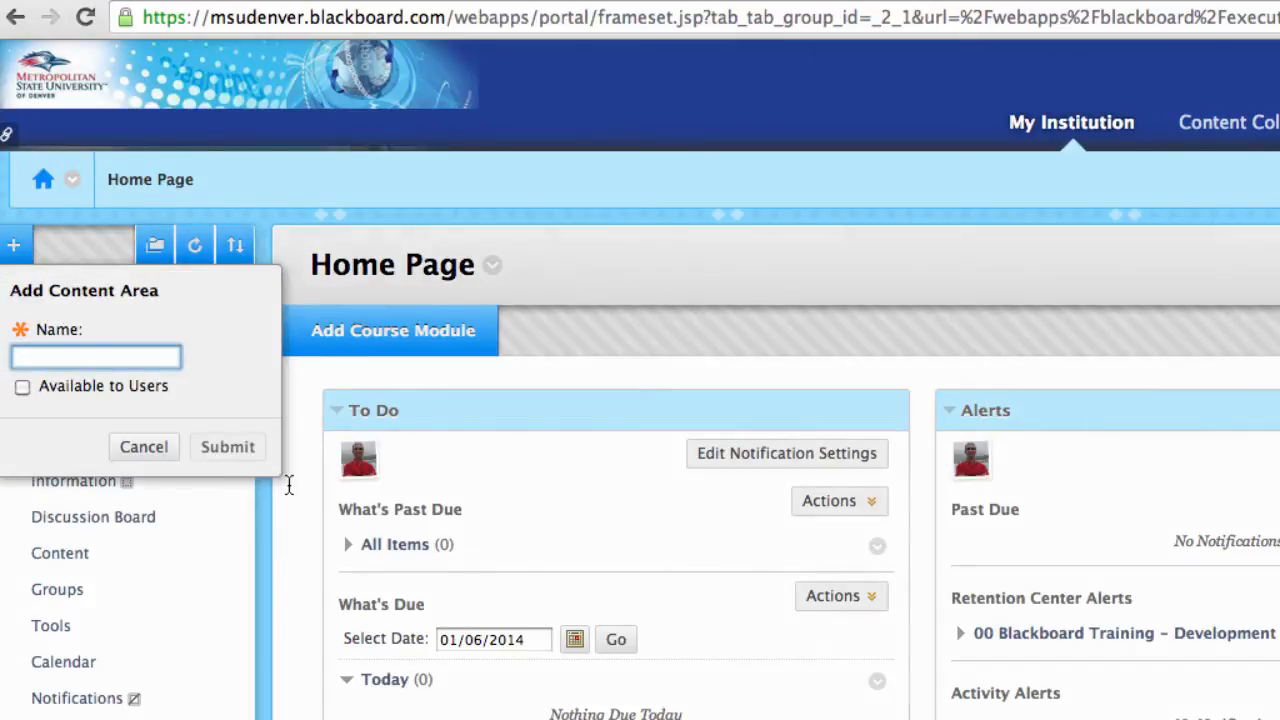
{"action": "type", "text": "Assignments"}
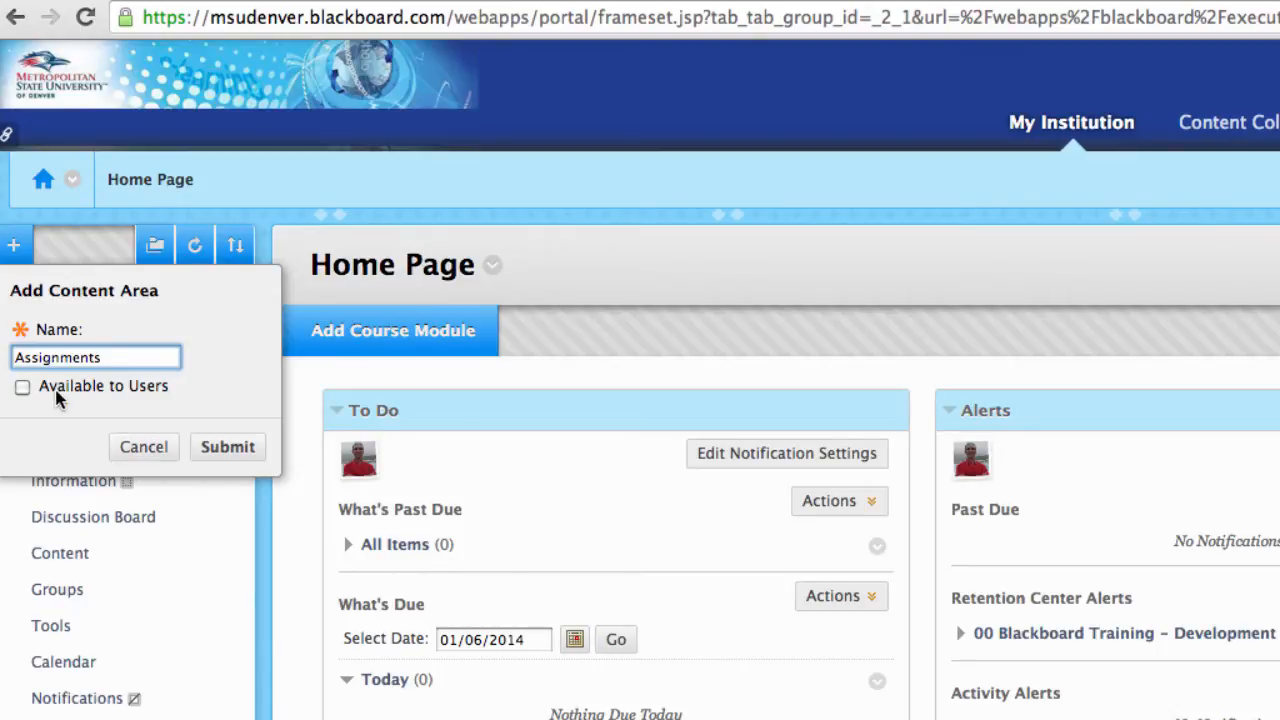
{"action": "left_click", "coordinate": [22, 388]}
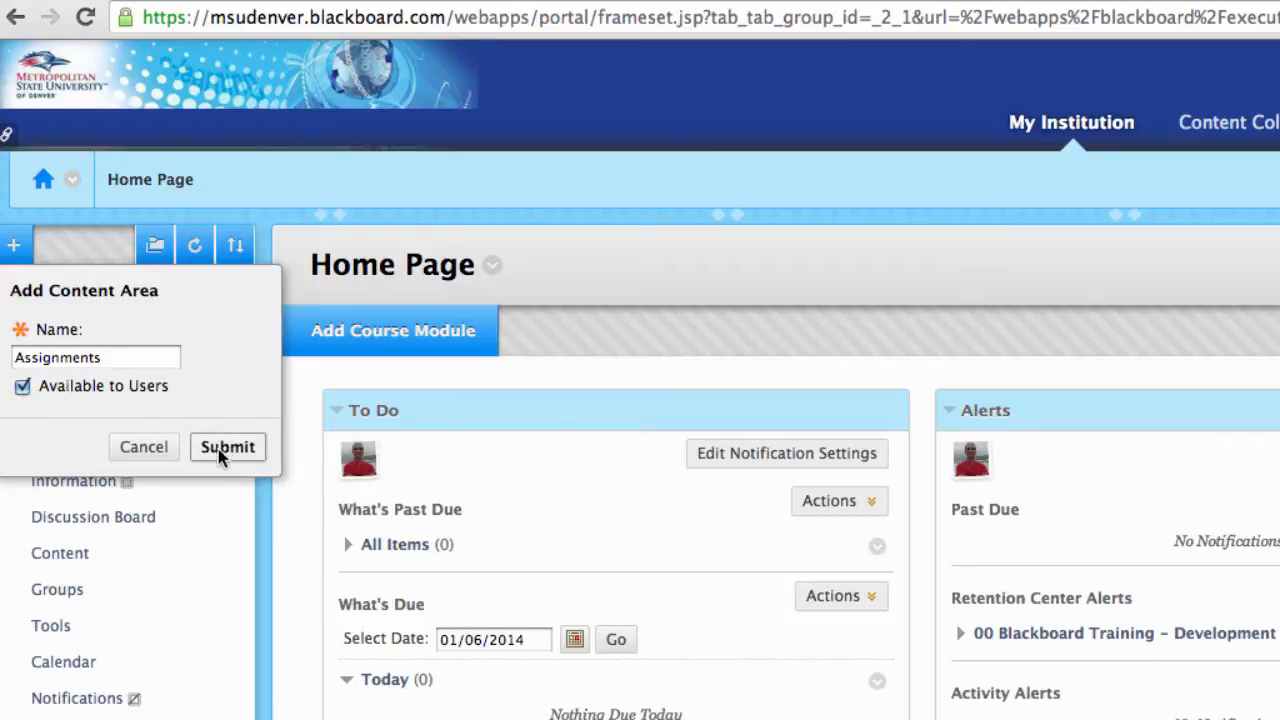
{"action": "left_click", "coordinate": [117, 357]}
{"action": "type", "text": "2"}
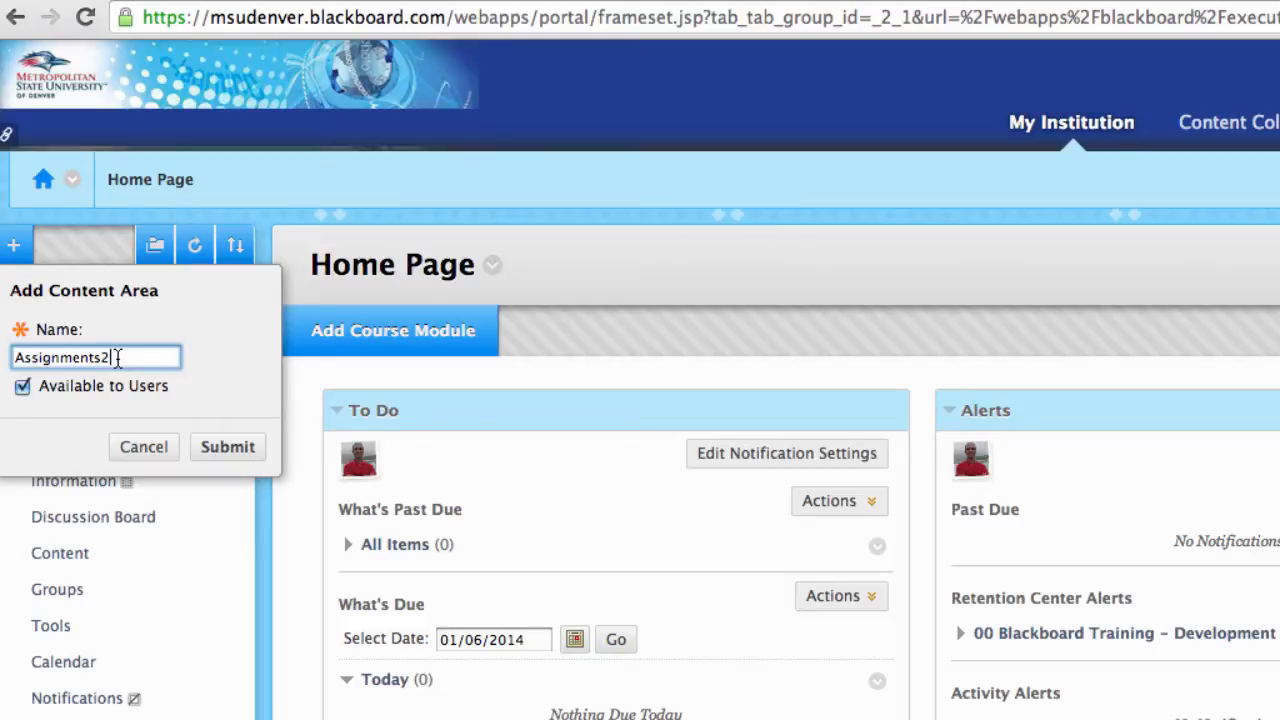
{"action": "left_click", "coordinate": [240, 446]}
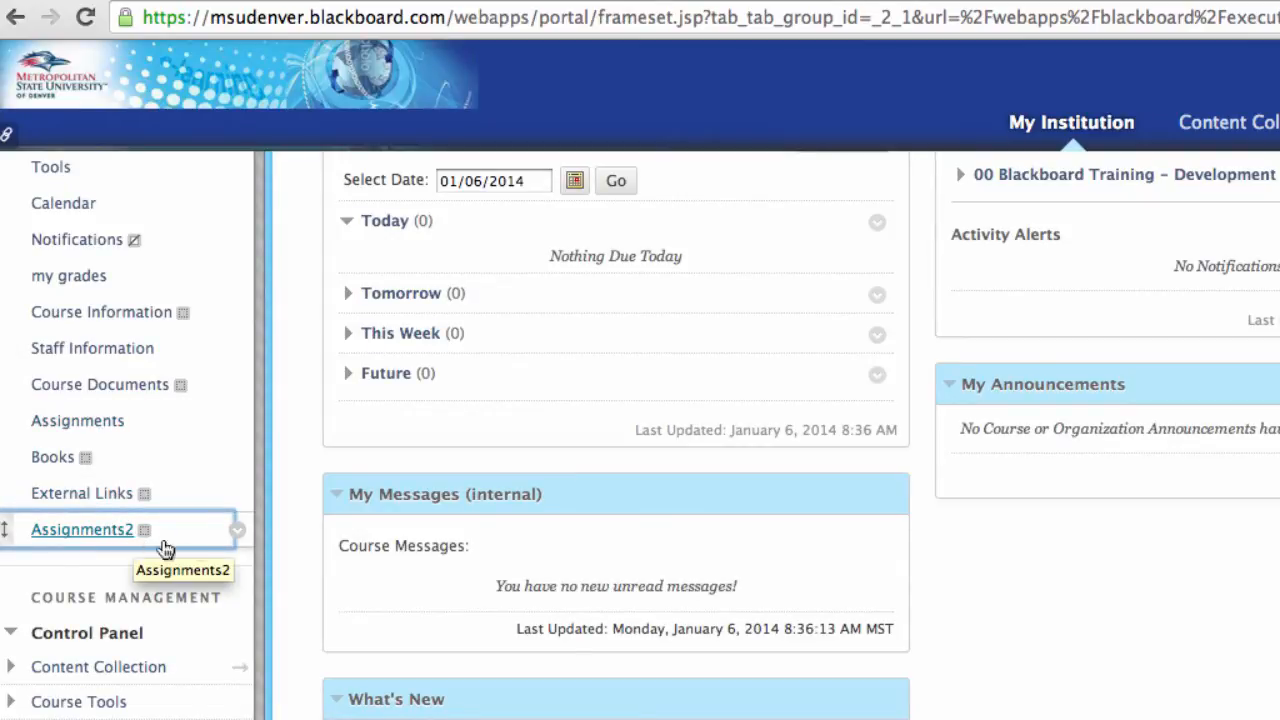
Step: Delete the Assignments2 content area and its content from the course menu
{"action": "left_click", "coordinate": [238, 532]}
{"action": "left_click", "coordinate": [260, 504]}
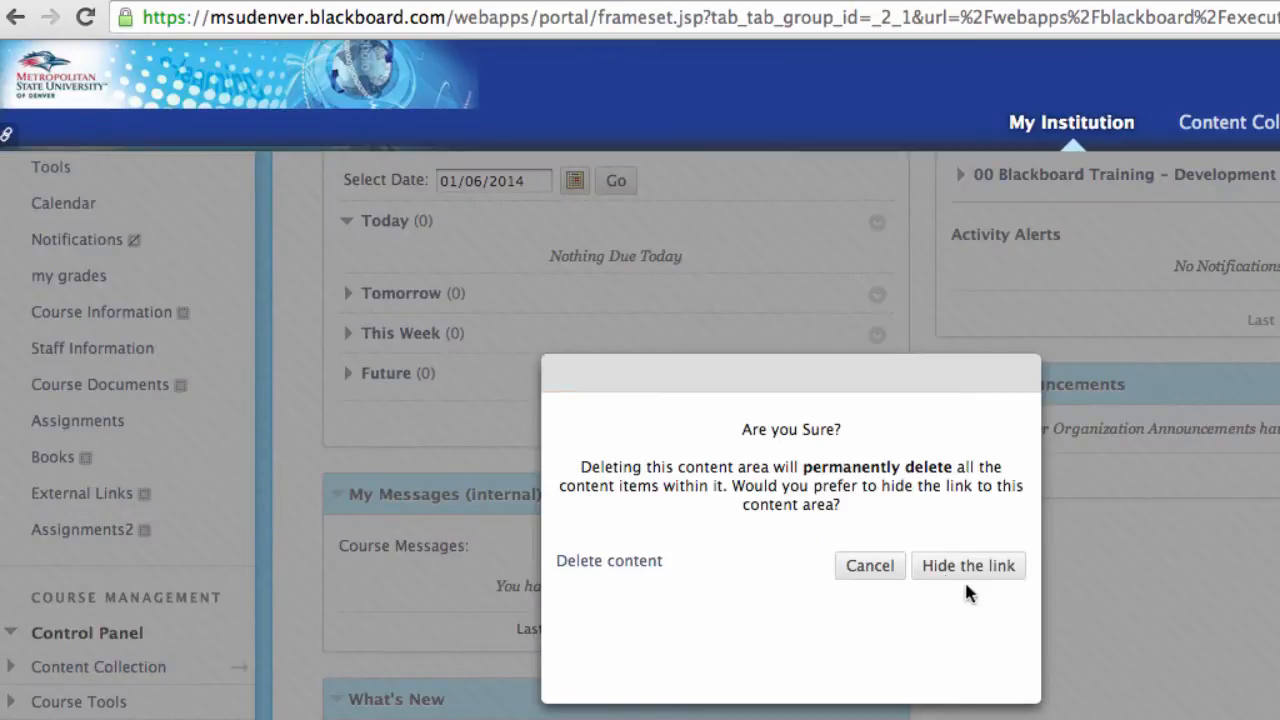
{"action": "left_click", "coordinate": [604, 562]}
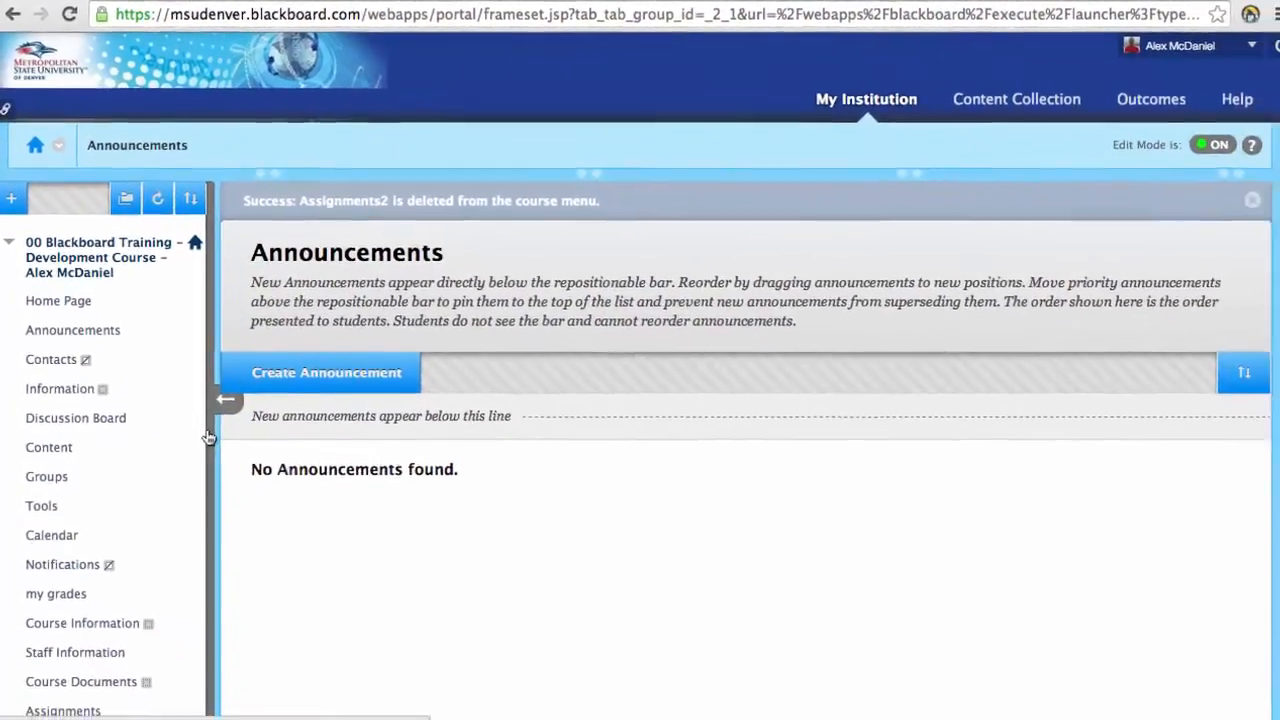
Step: Open the Assignments area listing The big paper and Small test
{"action": "scroll", "coordinate": [210, 470], "scroll_direction": "down", "scroll_amount": 1}
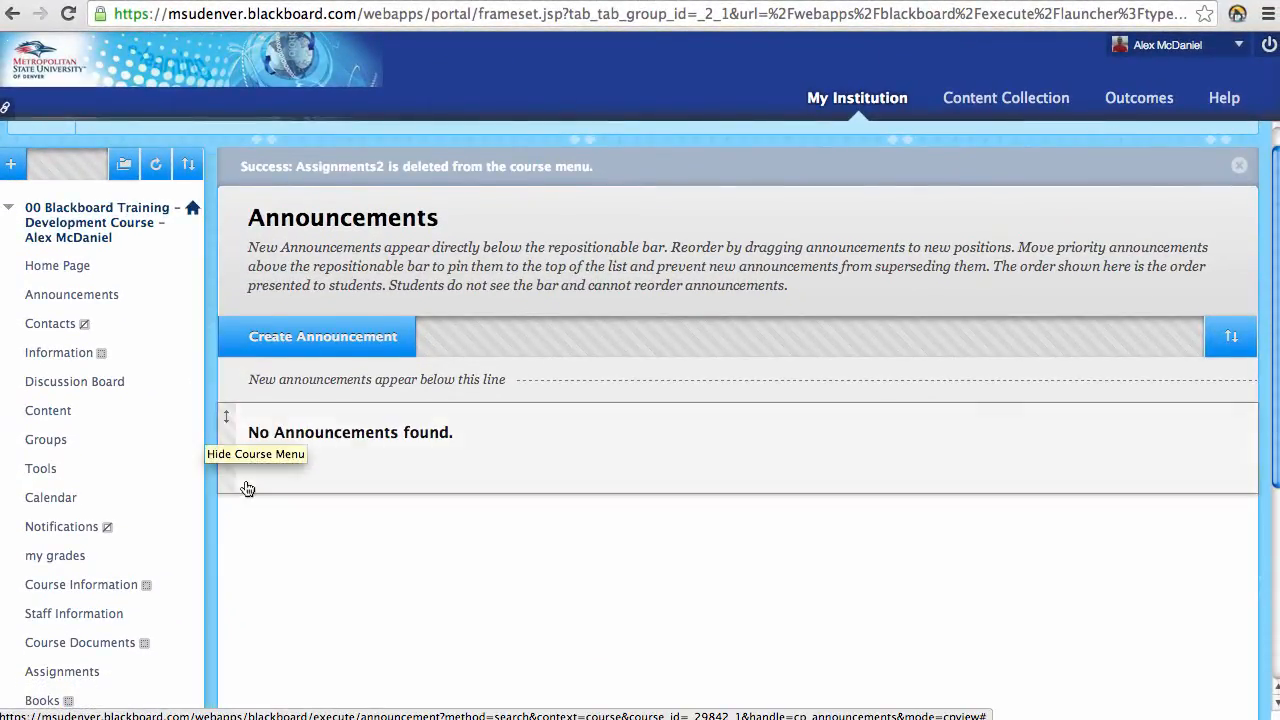
{"action": "scroll", "coordinate": [120, 600], "scroll_direction": "down", "scroll_amount": 1}
{"action": "left_click", "coordinate": [70, 642]}
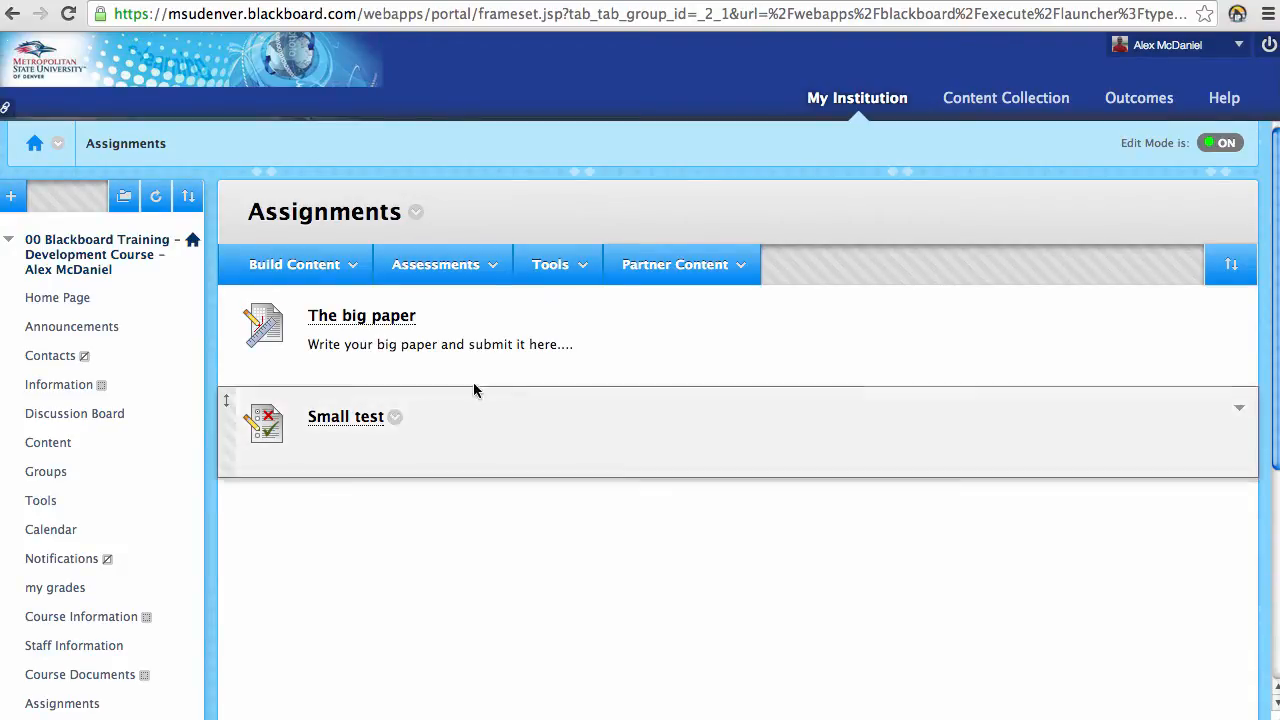
Step: Choose Assignment from the Assessments menu to bring up the Create Assignment form
{"action": "left_click", "coordinate": [498, 265]}
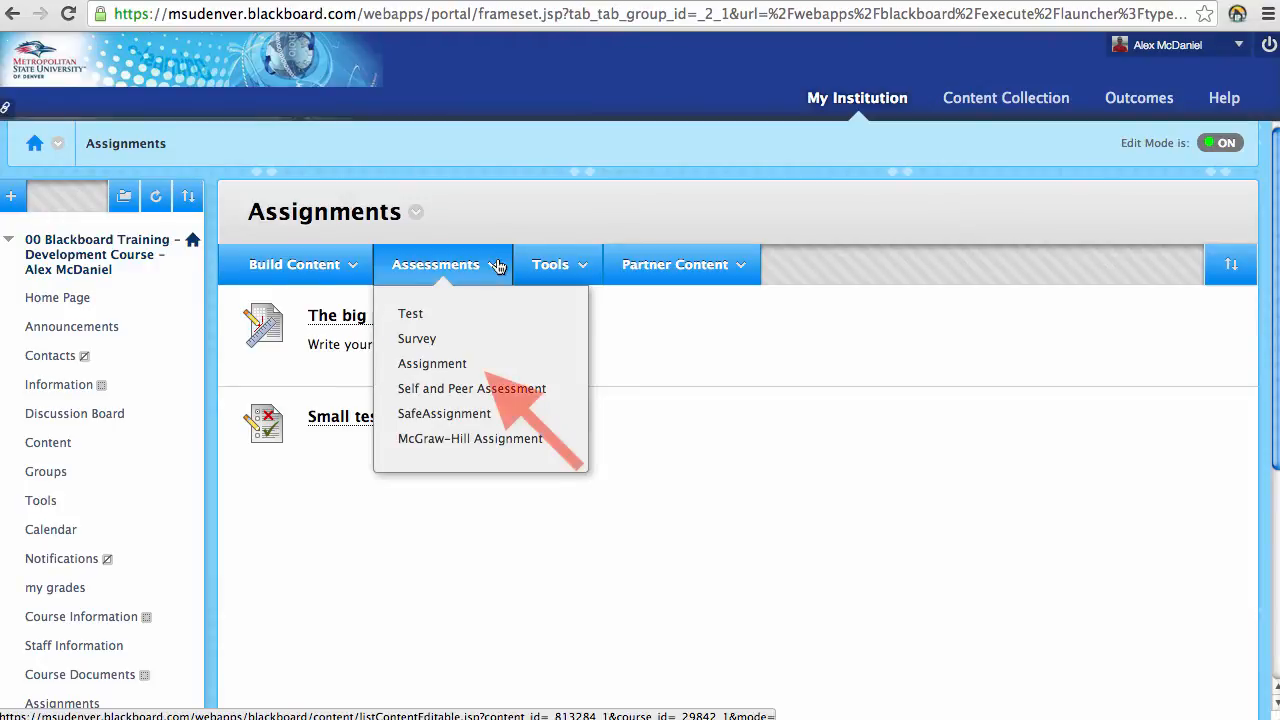
{"action": "left_click", "coordinate": [502, 374]}
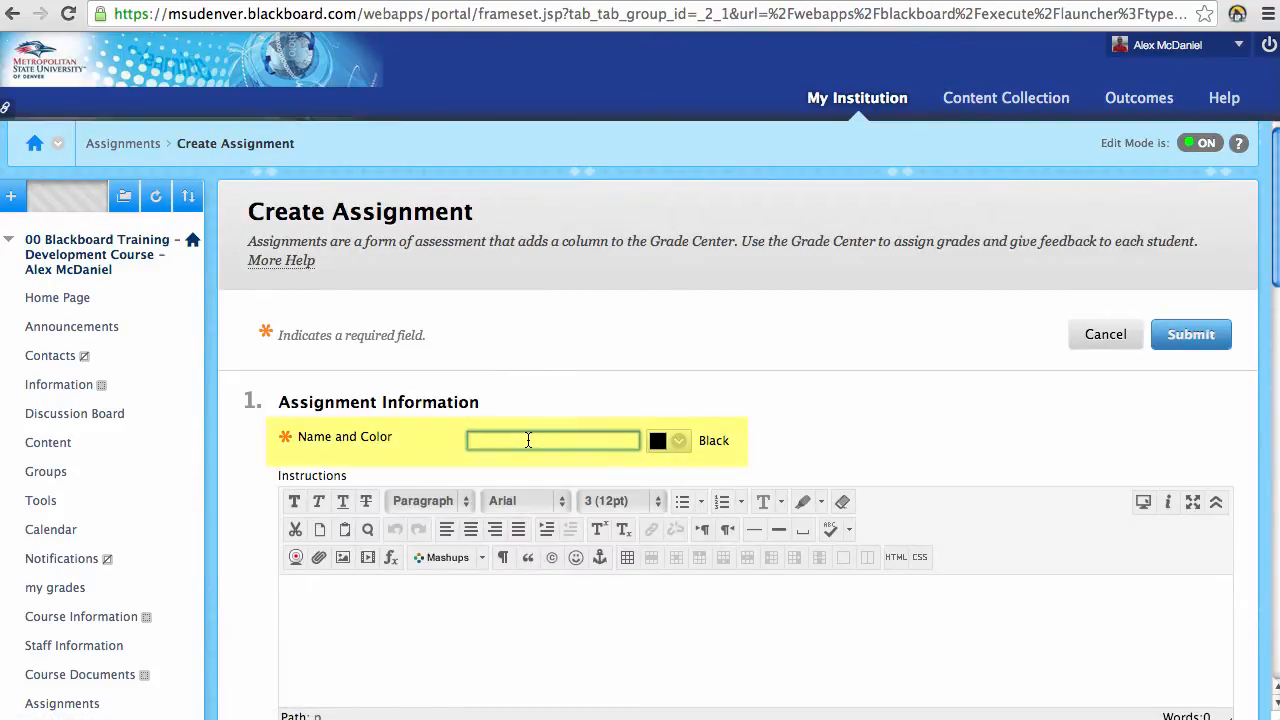
Step: Name the assignment 'assignment #1', enter 'instructions....' as instructions, and set 10 points possible
{"action": "type", "text": "assignment #1"}
{"action": "scroll", "coordinate": [382, 487], "scroll_direction": "down", "scroll_amount": 2}
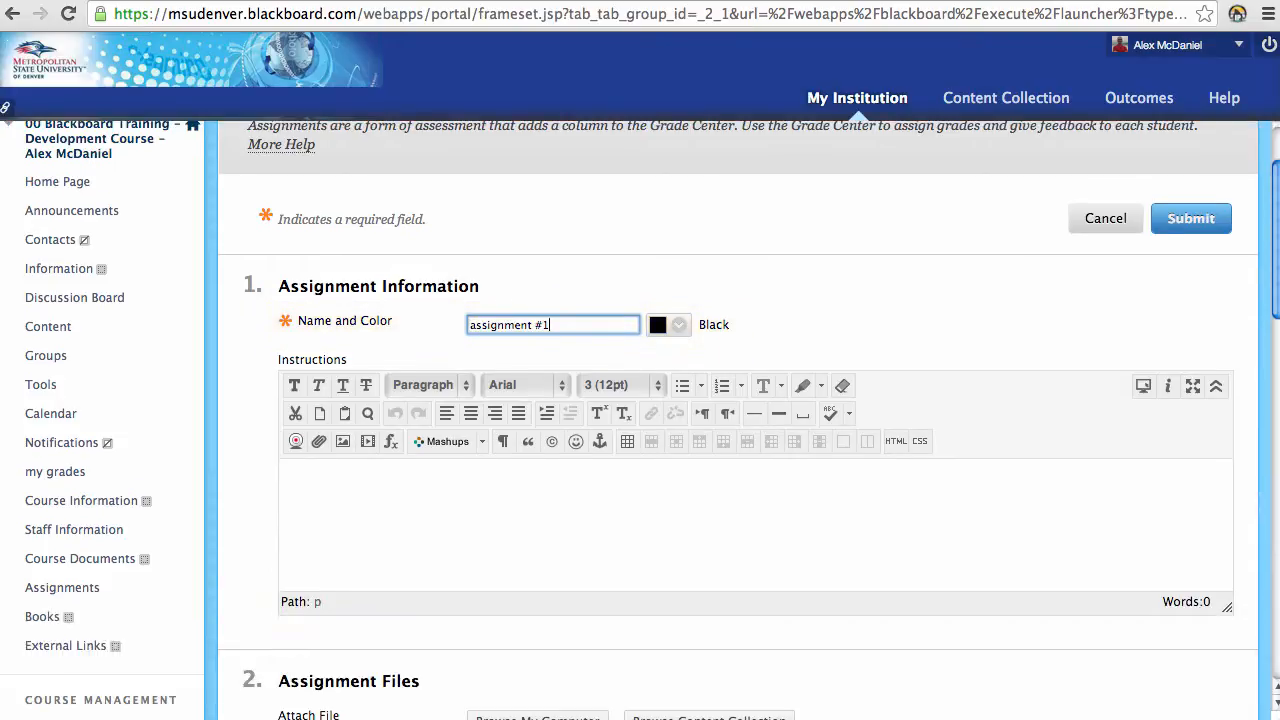
{"action": "left_click", "coordinate": [382, 487]}
{"action": "type", "text": "instru"}
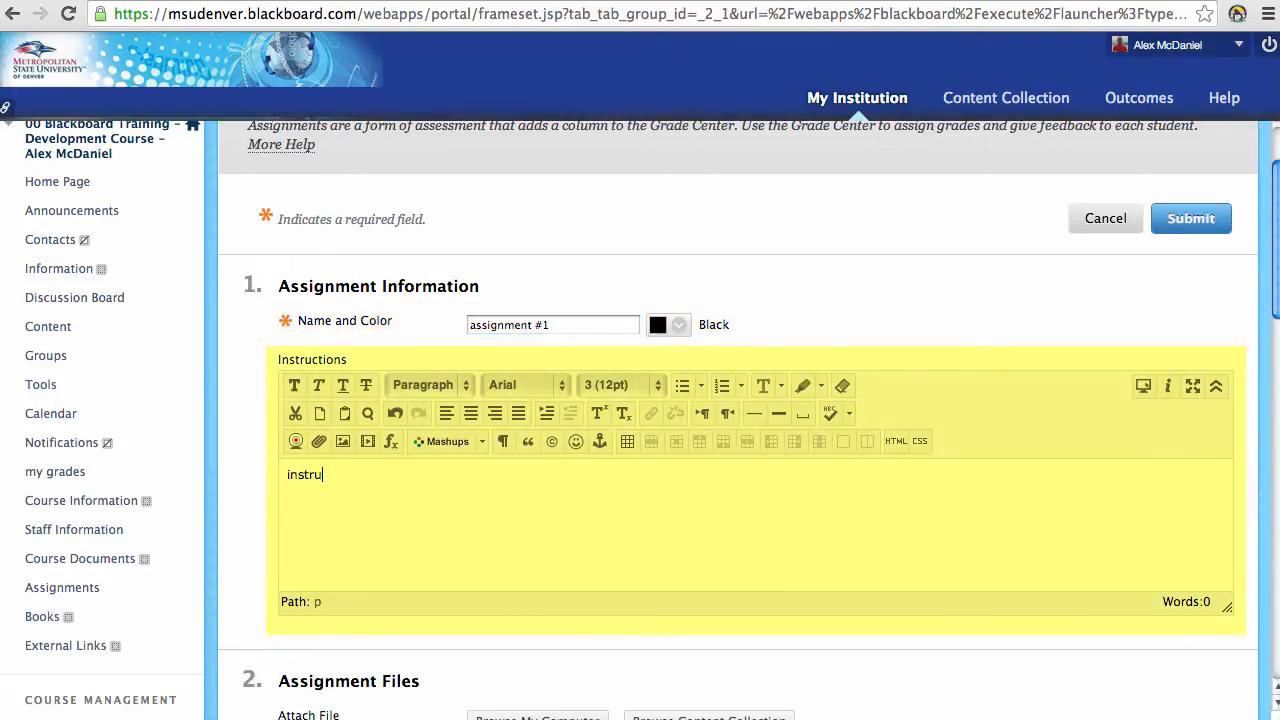
{"action": "type", "text": "ctions...."}
{"action": "scroll", "coordinate": [443, 486], "scroll_direction": "down", "scroll_amount": 1}
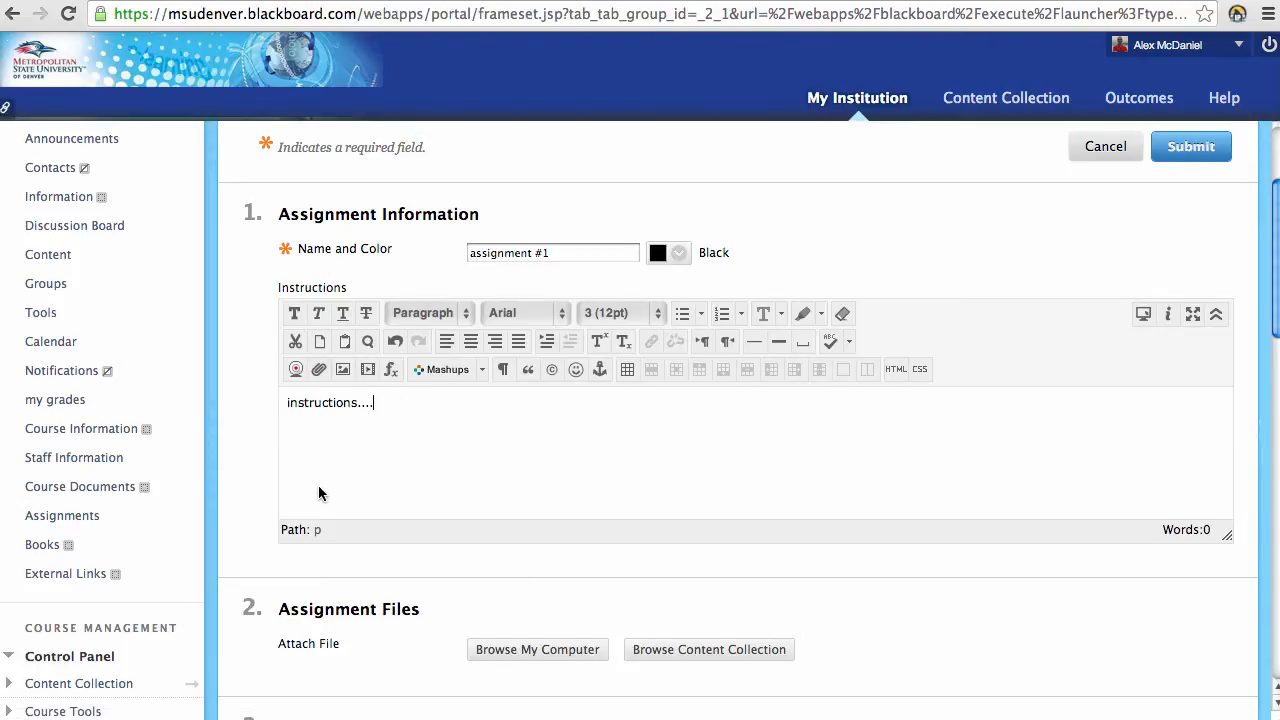
{"action": "scroll", "coordinate": [318, 490], "scroll_direction": "down", "scroll_amount": 7}
{"action": "left_click", "coordinate": [500, 437]}
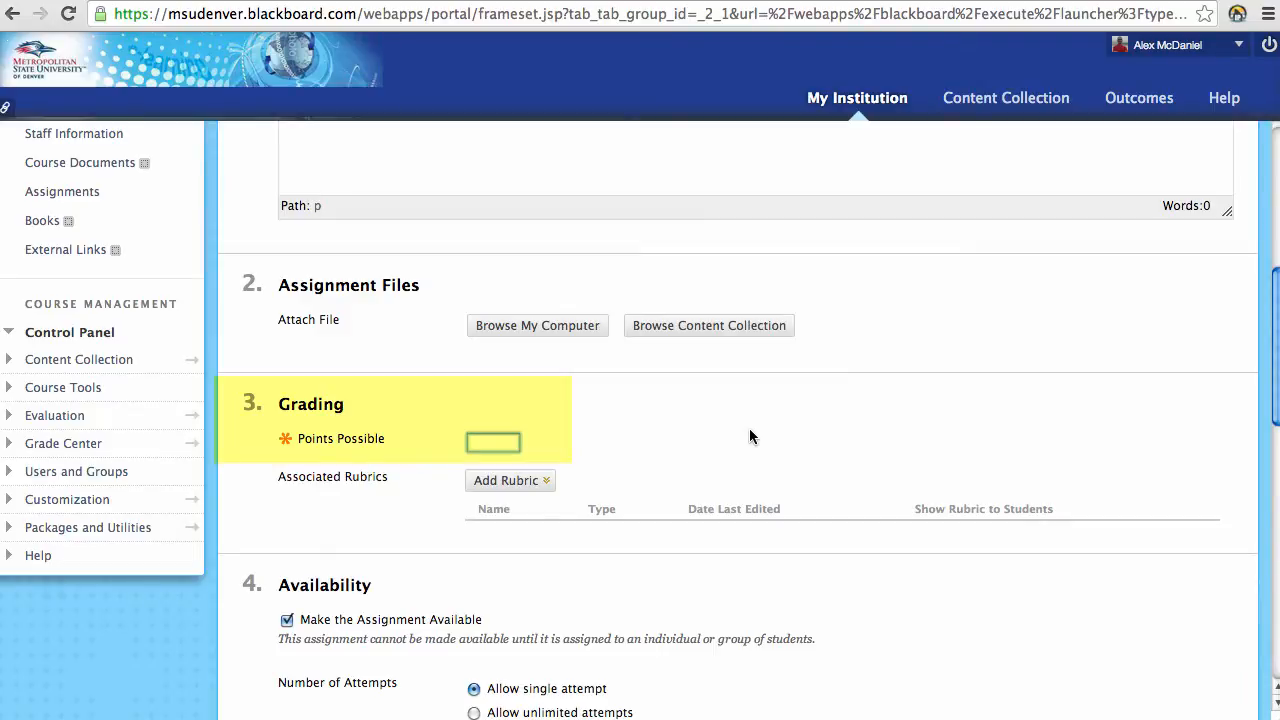
{"action": "type", "text": "10"}
{"action": "key", "text": "Tab"}
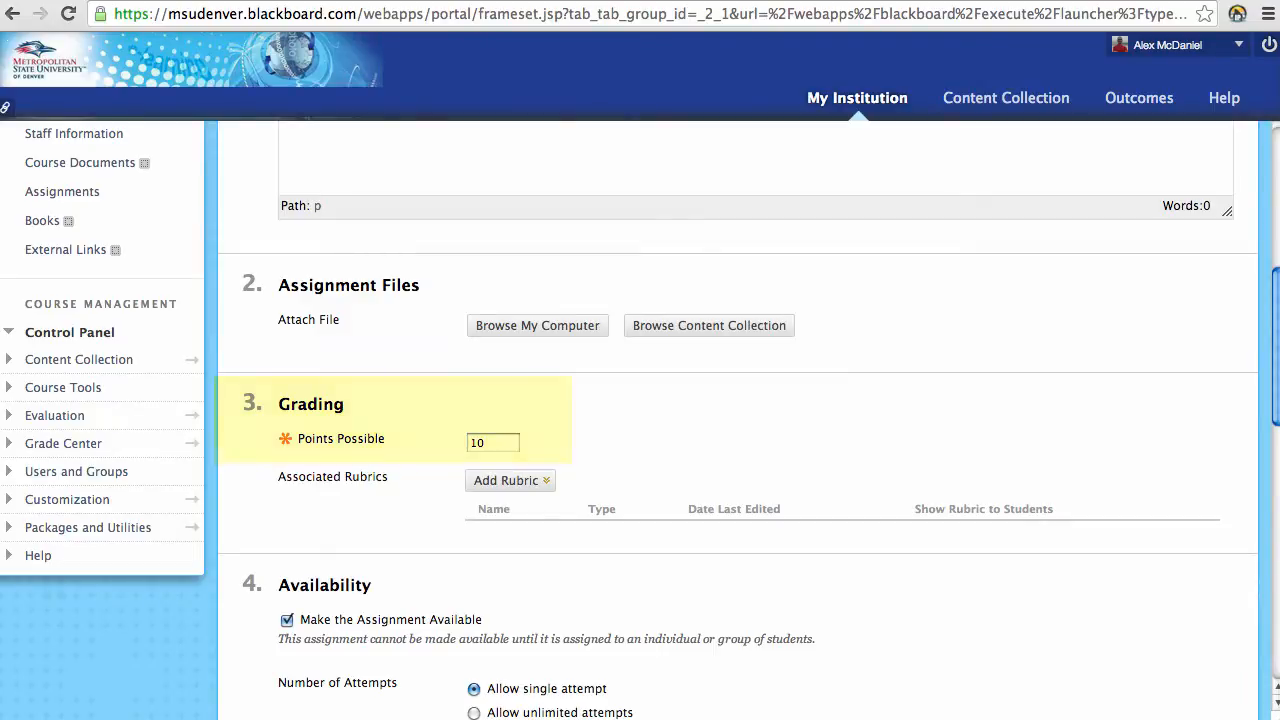
{"action": "left_click", "coordinate": [522, 484]}
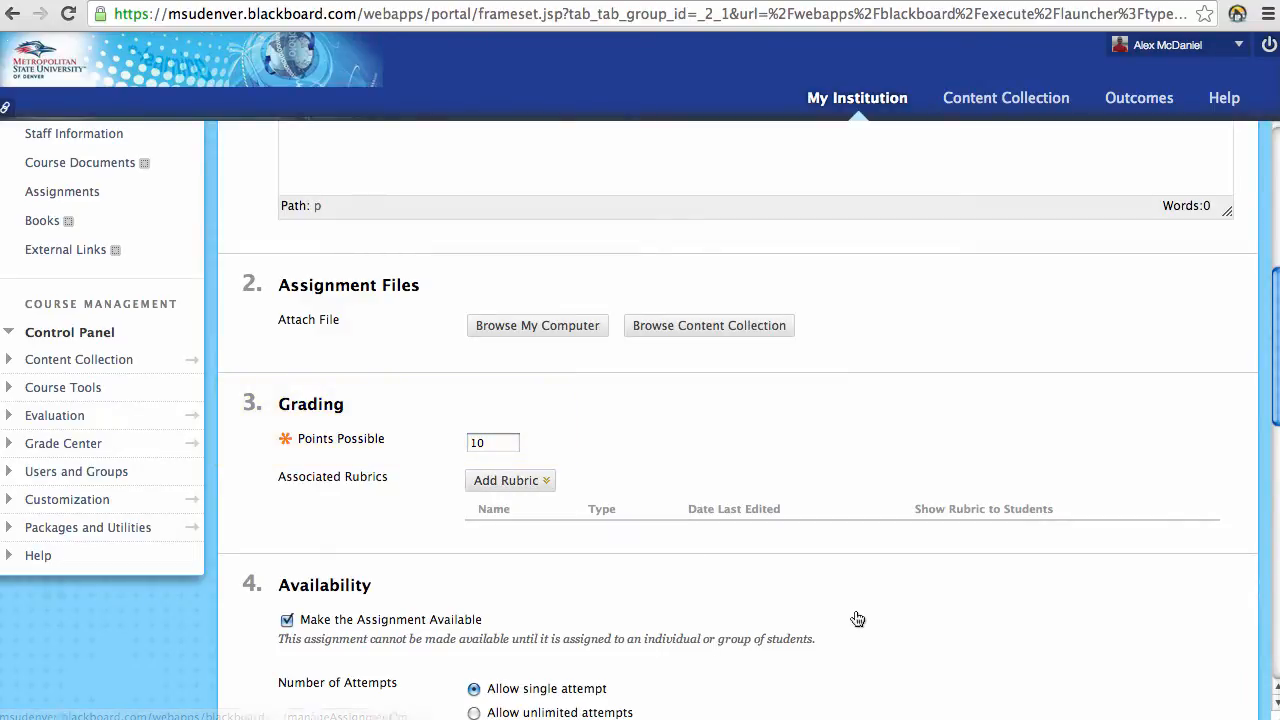
{"action": "scroll", "coordinate": [842, 605], "scroll_direction": "down", "scroll_amount": 5}
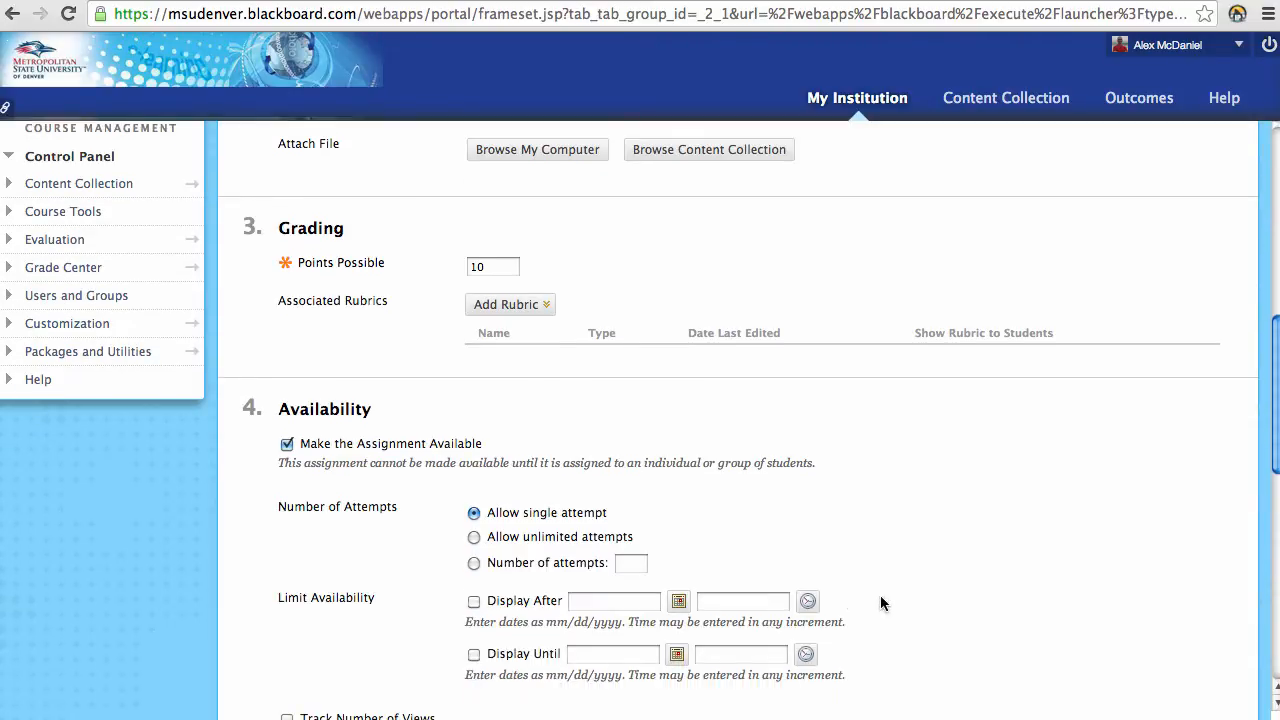
{"action": "scroll", "coordinate": [888, 596], "scroll_direction": "down", "scroll_amount": 2}
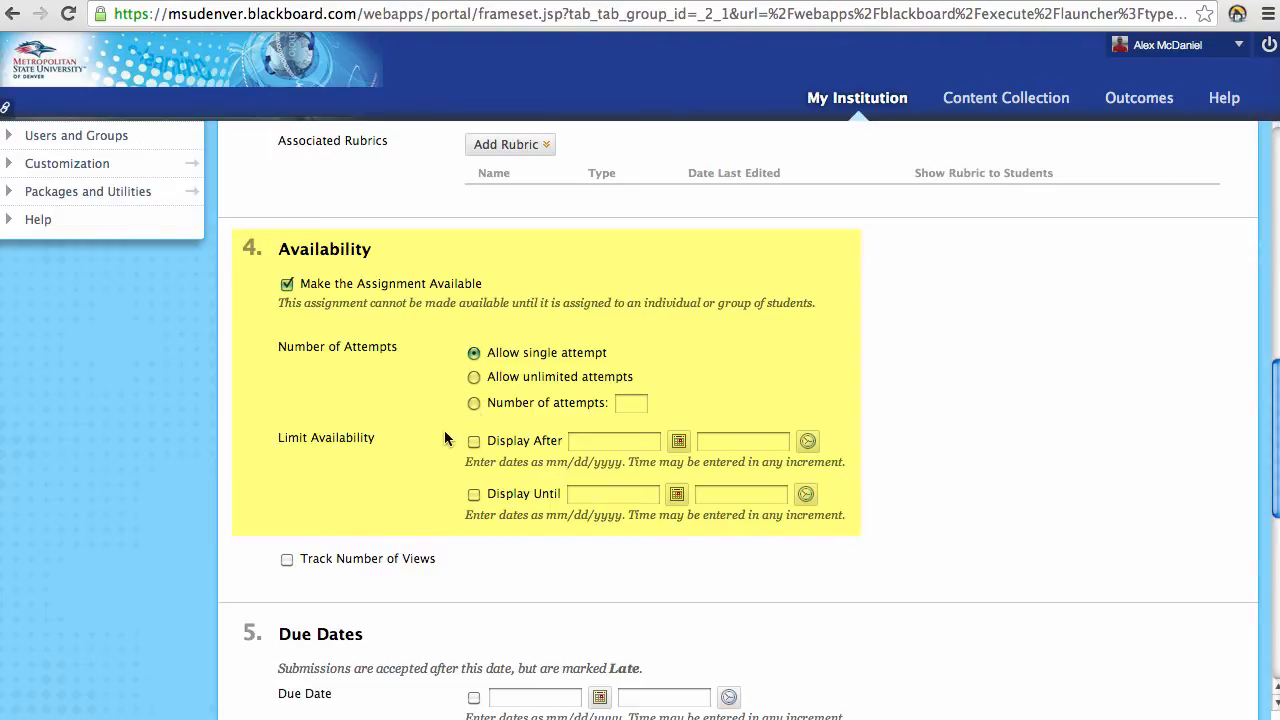
{"action": "scroll", "coordinate": [418, 450], "scroll_direction": "down", "scroll_amount": 1}
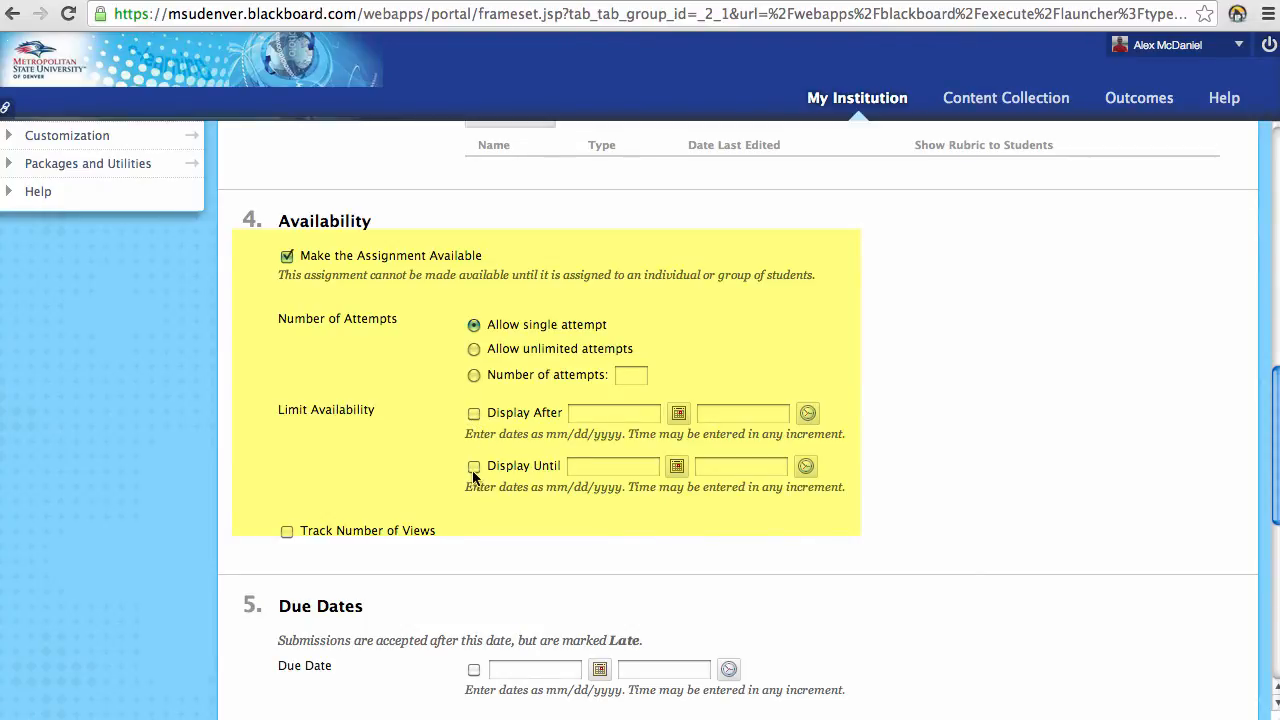
{"action": "scroll", "coordinate": [476, 473], "scroll_direction": "down", "scroll_amount": 1}
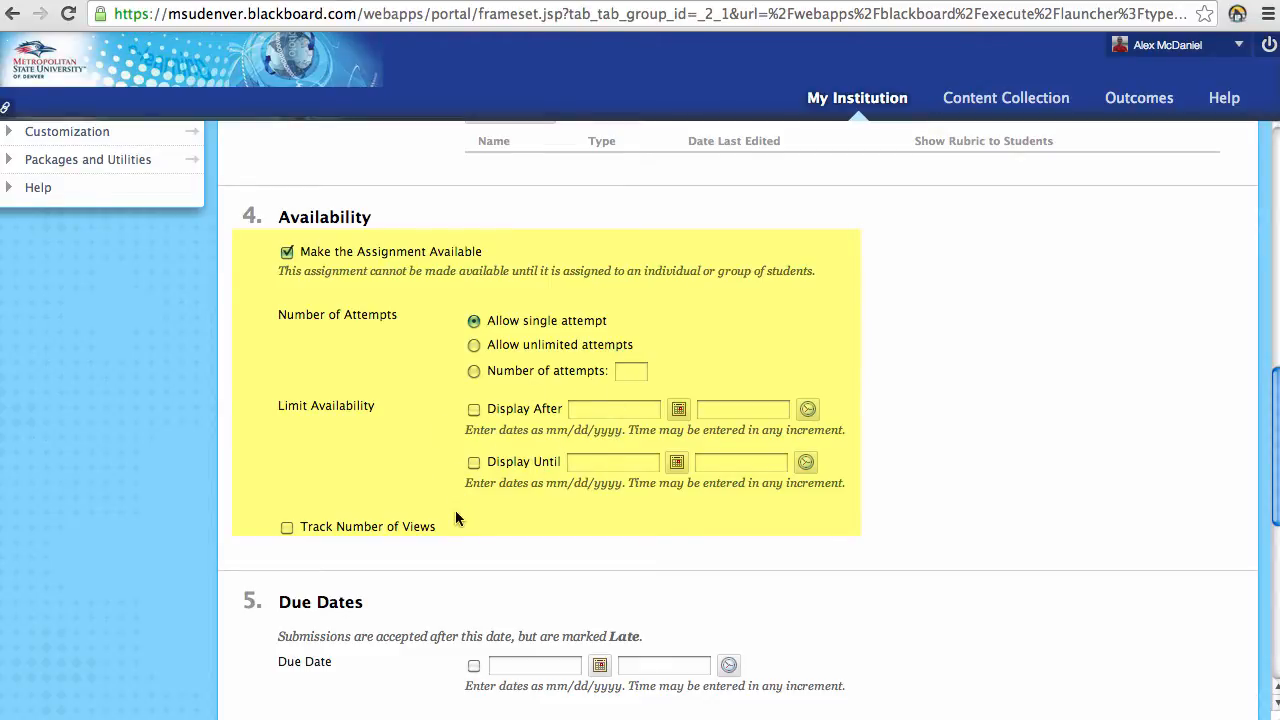
{"action": "scroll", "coordinate": [457, 515], "scroll_direction": "down", "scroll_amount": 1}
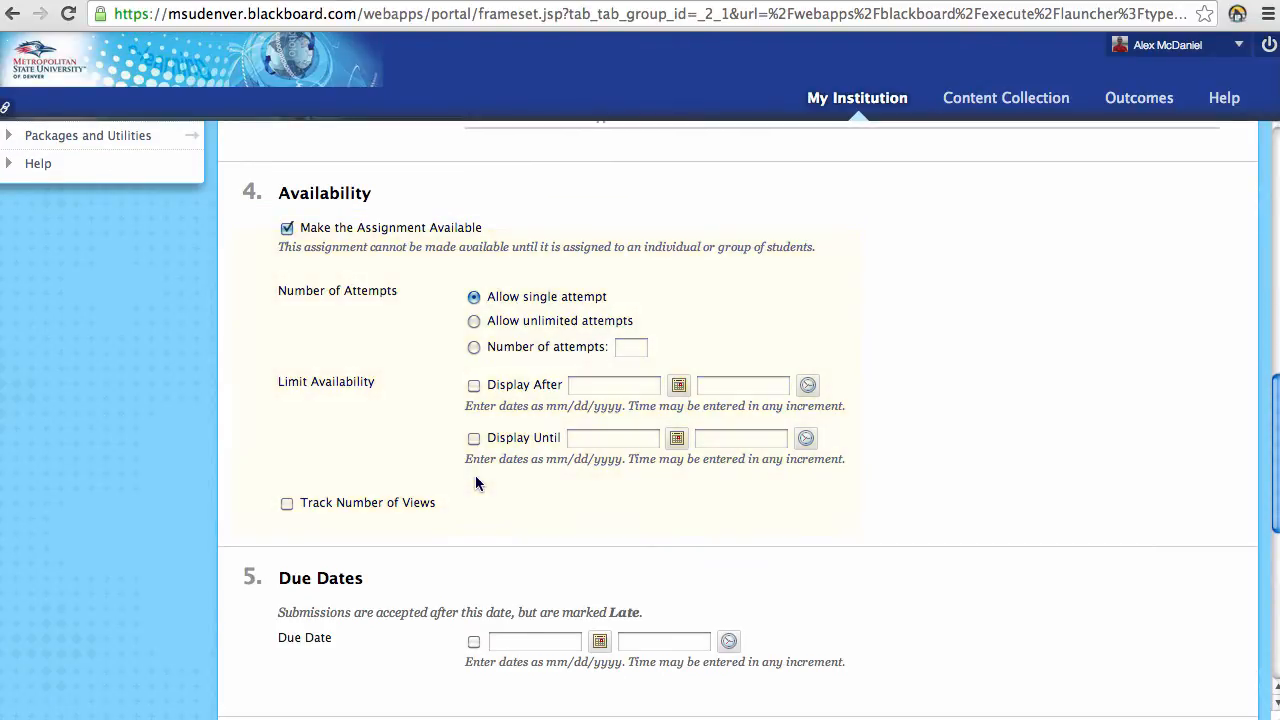
{"action": "scroll", "coordinate": [450, 514], "scroll_direction": "down", "scroll_amount": 3}
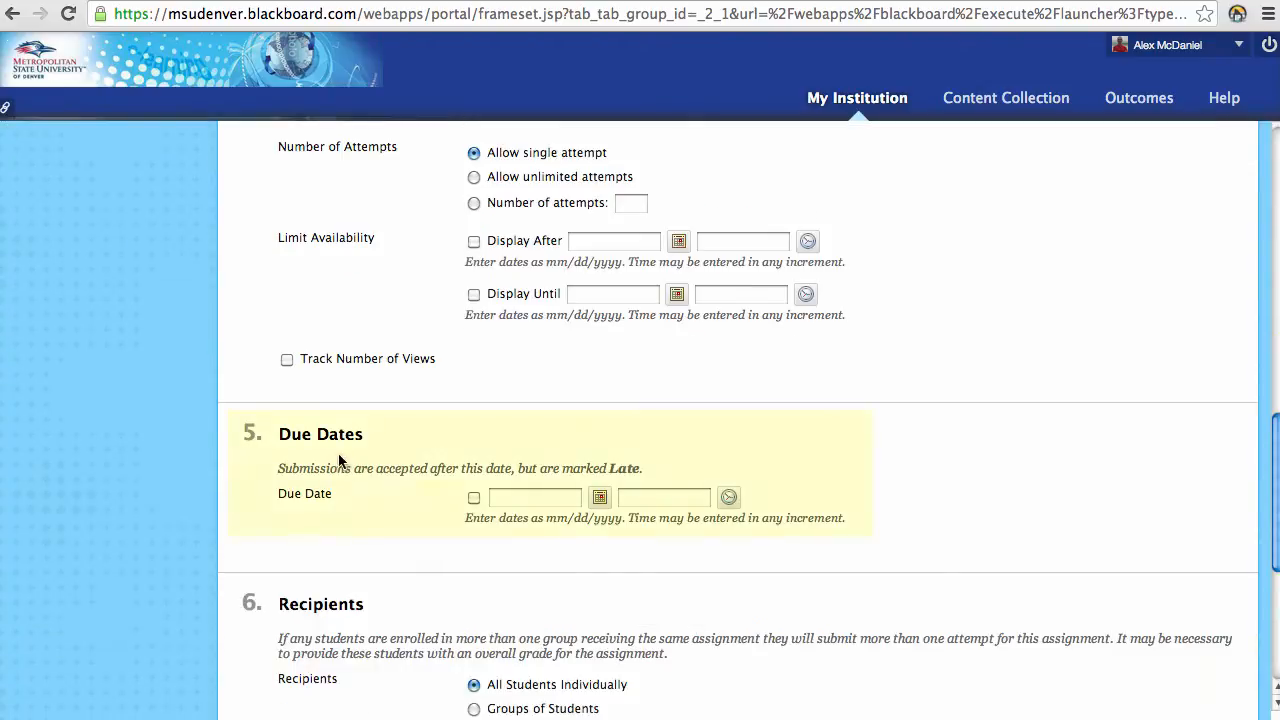
Step: Enable the 01/06/2014 11:59 PM due date, leaving Display After unchecked
{"action": "left_click", "coordinate": [474, 497]}
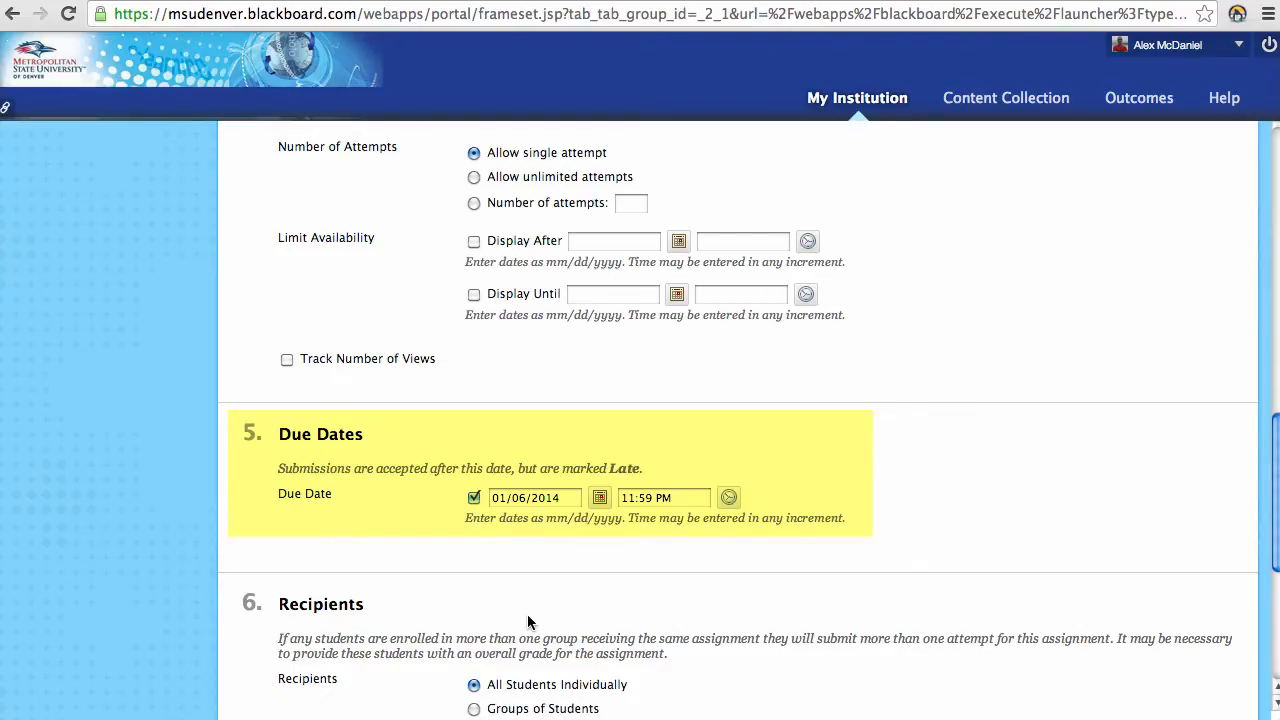
{"action": "scroll", "coordinate": [530, 622], "scroll_direction": "down", "scroll_amount": 1}
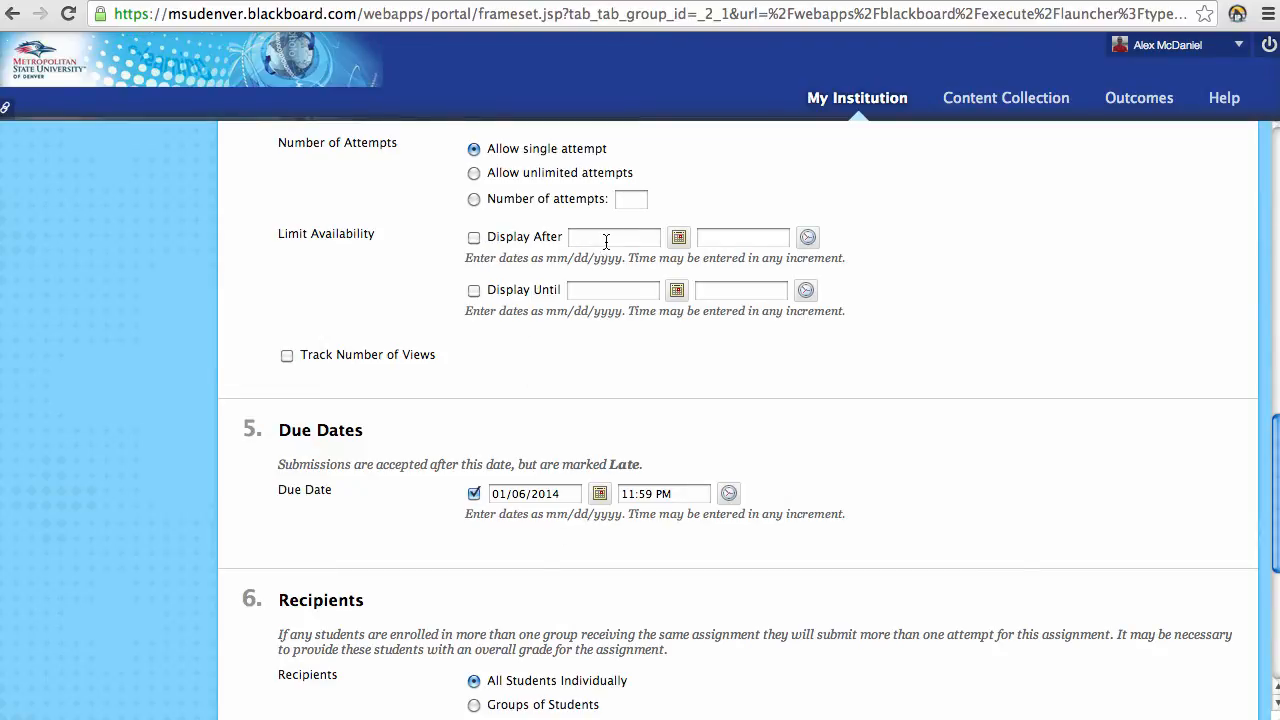
{"action": "left_click", "coordinate": [474, 237]}
{"action": "left_click", "coordinate": [474, 237]}
{"action": "scroll", "coordinate": [480, 465], "scroll_direction": "down", "scroll_amount": 1}
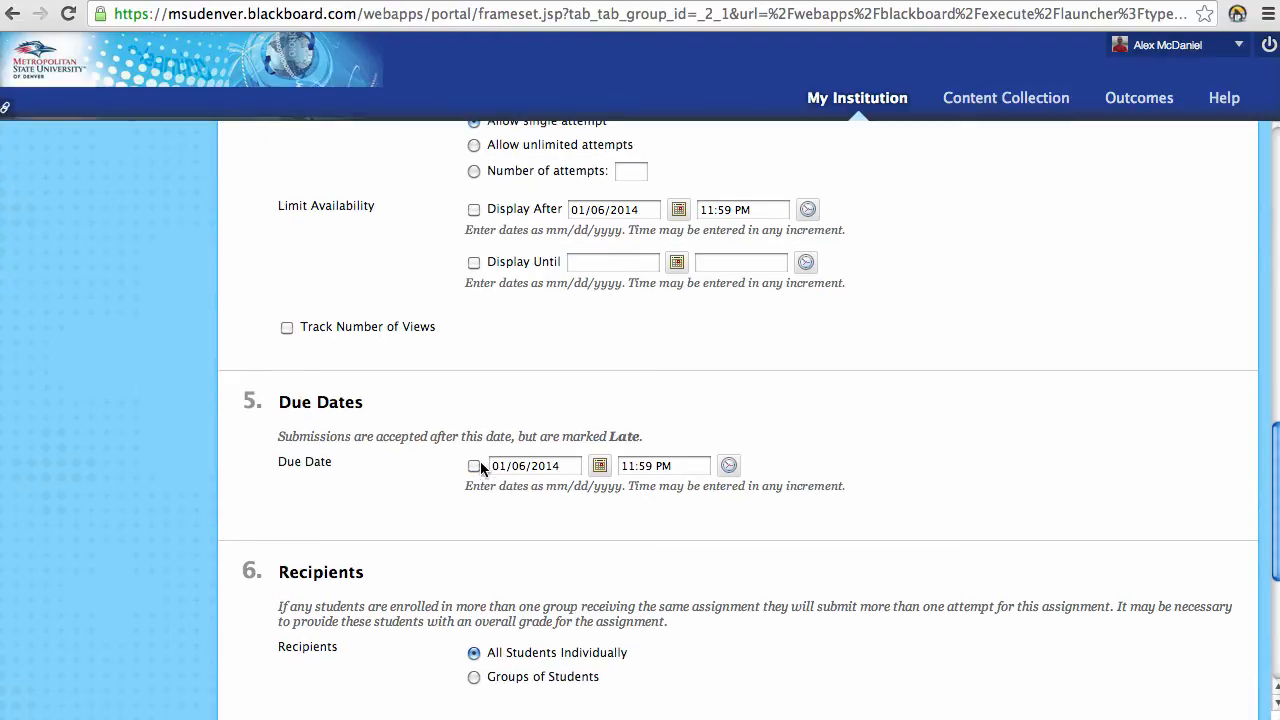
{"action": "left_click", "coordinate": [476, 465]}
{"action": "scroll", "coordinate": [681, 537], "scroll_direction": "down", "scroll_amount": 3}
{"action": "scroll", "coordinate": [706, 542], "scroll_direction": "down", "scroll_amount": 1}
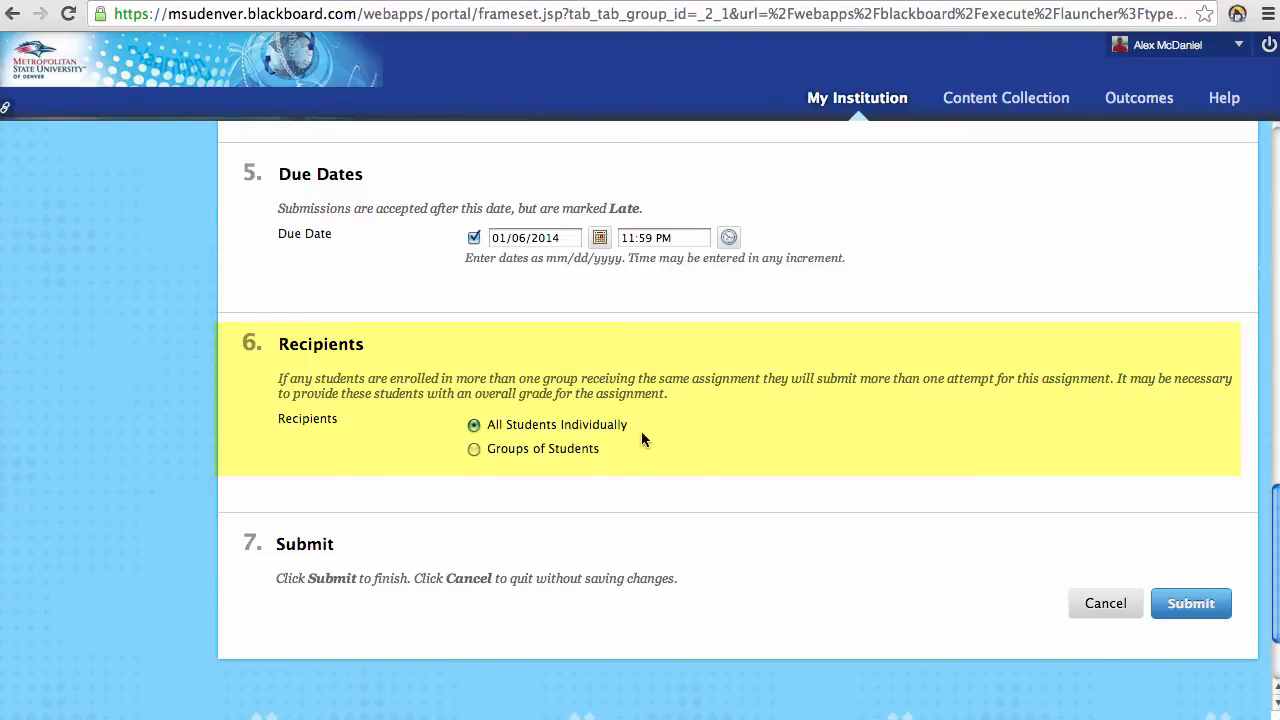
Step: Keep recipients on All Students Individually and submit assignment #1
{"action": "left_click", "coordinate": [473, 449]}
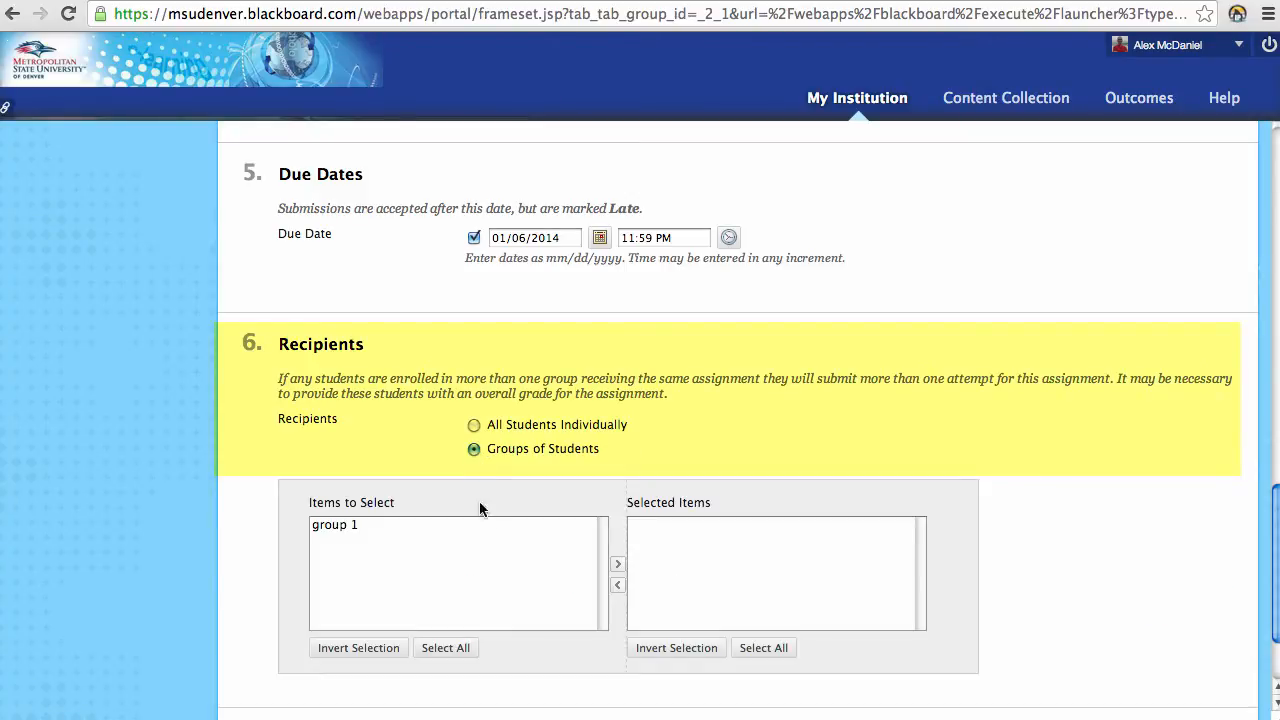
{"action": "left_click", "coordinate": [474, 424]}
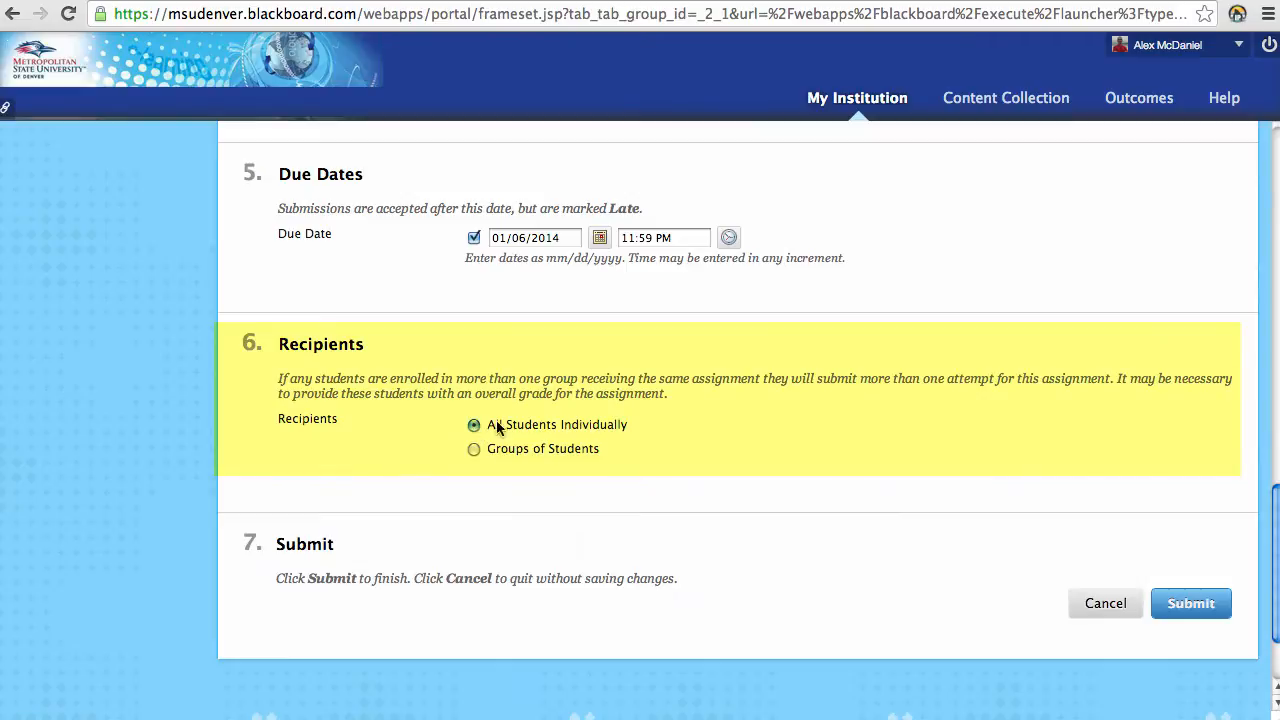
{"action": "left_click", "coordinate": [1174, 608]}
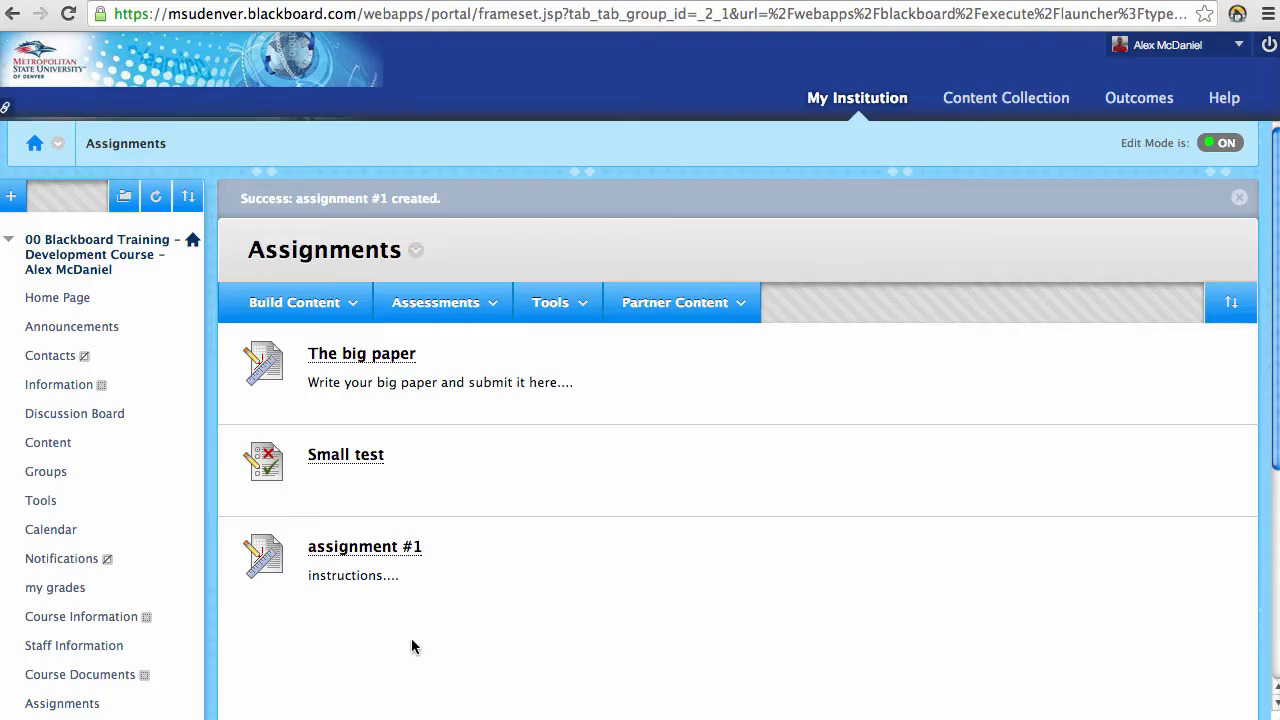
{"action": "scroll", "coordinate": [217, 563], "scroll_direction": "down", "scroll_amount": 3}
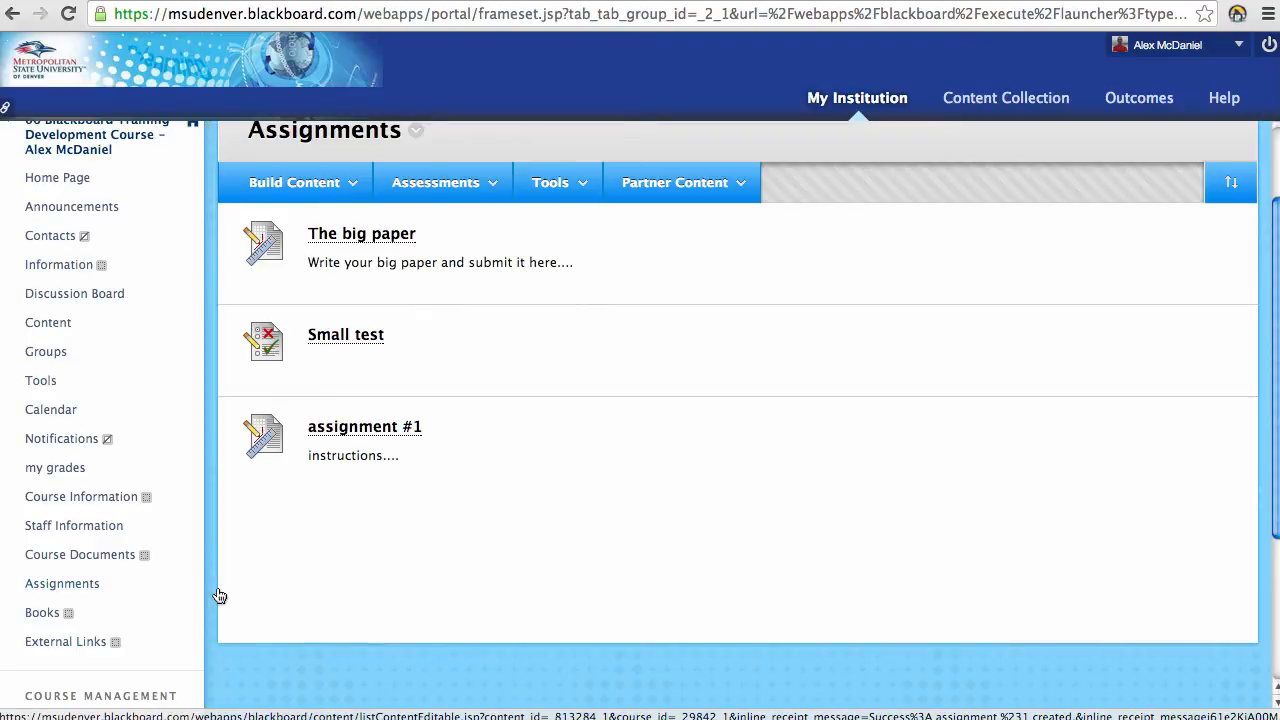
{"action": "scroll", "coordinate": [110, 512], "scroll_direction": "up", "scroll_amount": 3}
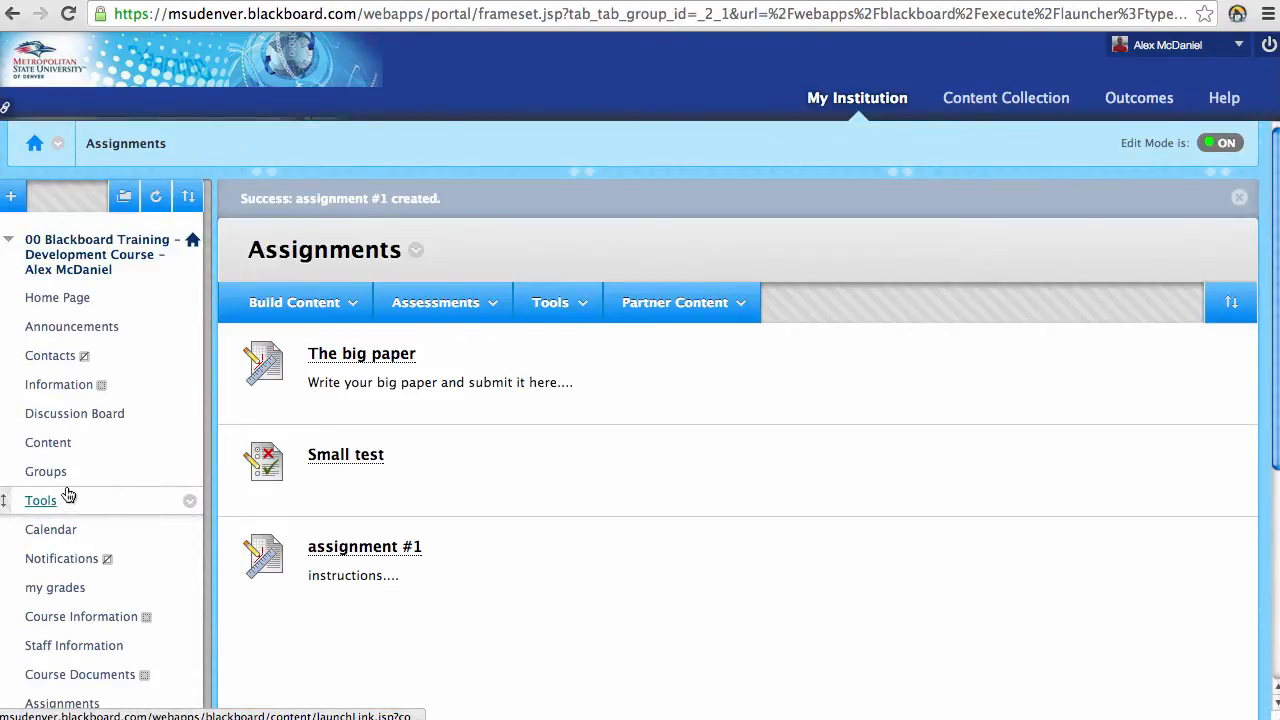
{"action": "left_click", "coordinate": [57, 443]}
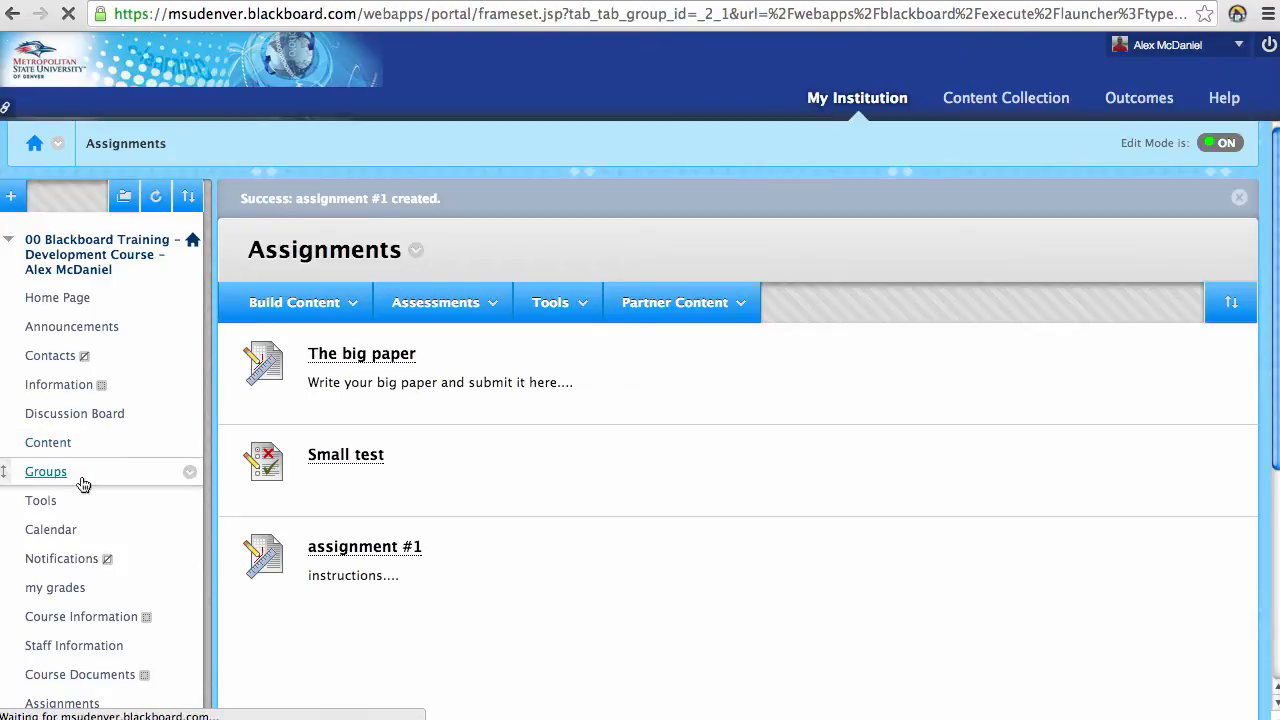
{"action": "scroll", "coordinate": [280, 403], "scroll_direction": "down", "scroll_amount": 5}
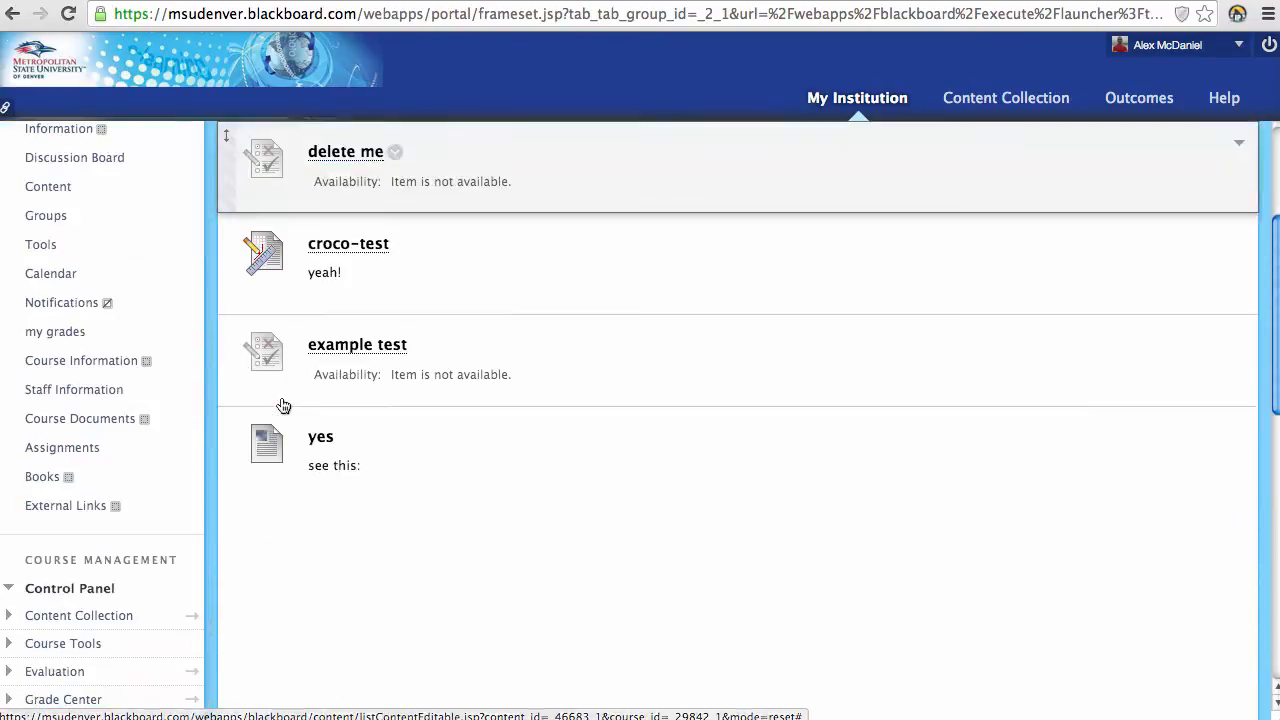
{"action": "scroll", "coordinate": [284, 437], "scroll_direction": "up", "scroll_amount": 4}
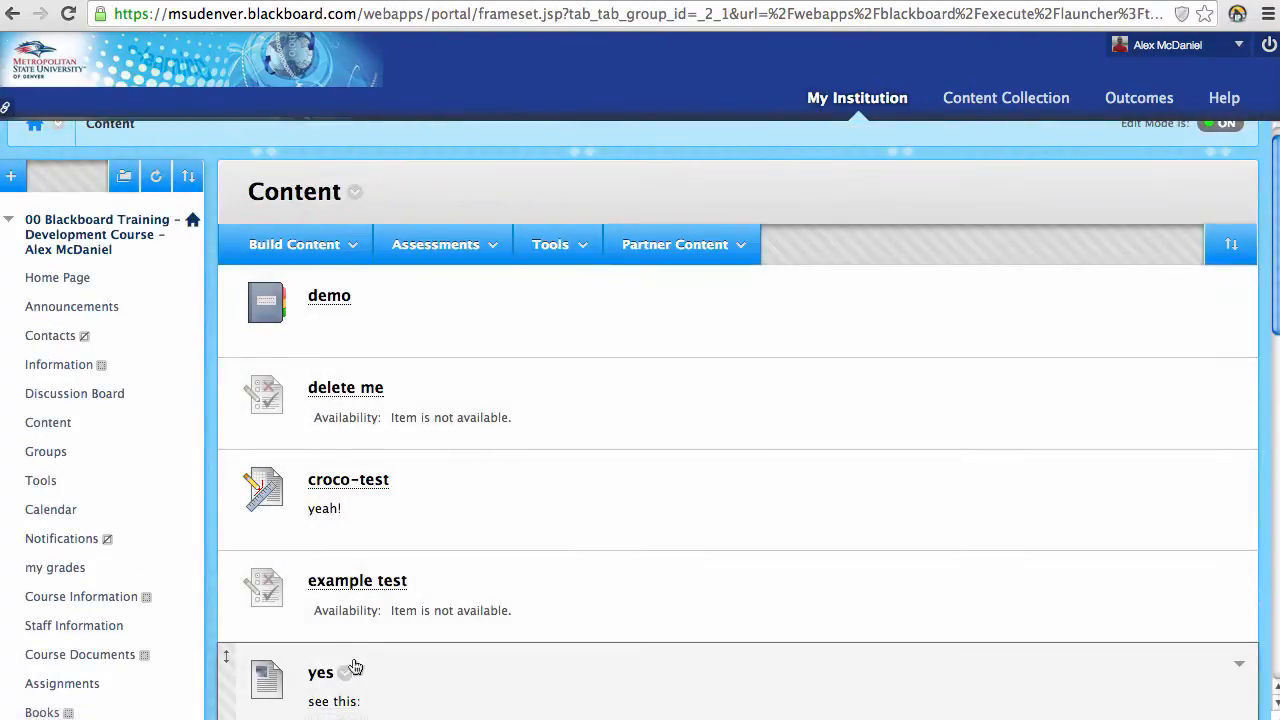
{"action": "scroll", "coordinate": [354, 663], "scroll_direction": "down", "scroll_amount": 10}
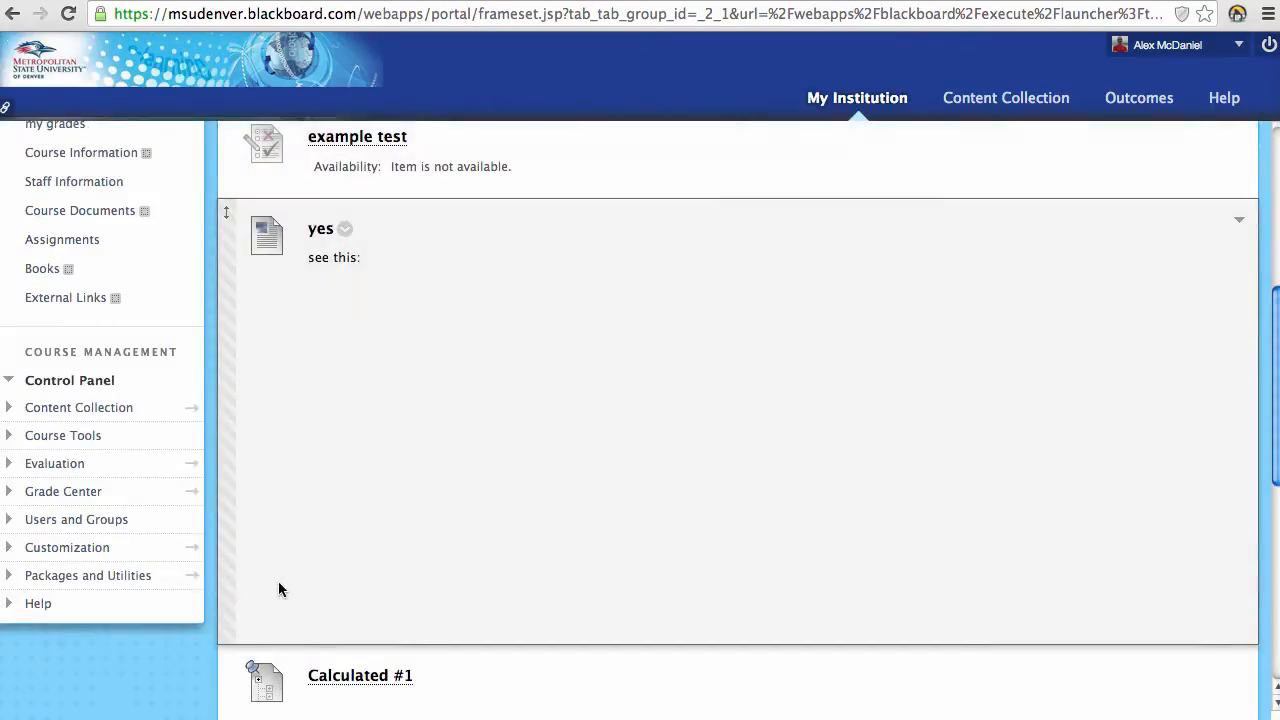
{"action": "scroll", "coordinate": [243, 416], "scroll_direction": "up", "scroll_amount": 3}
{"action": "left_click", "coordinate": [63, 371]}
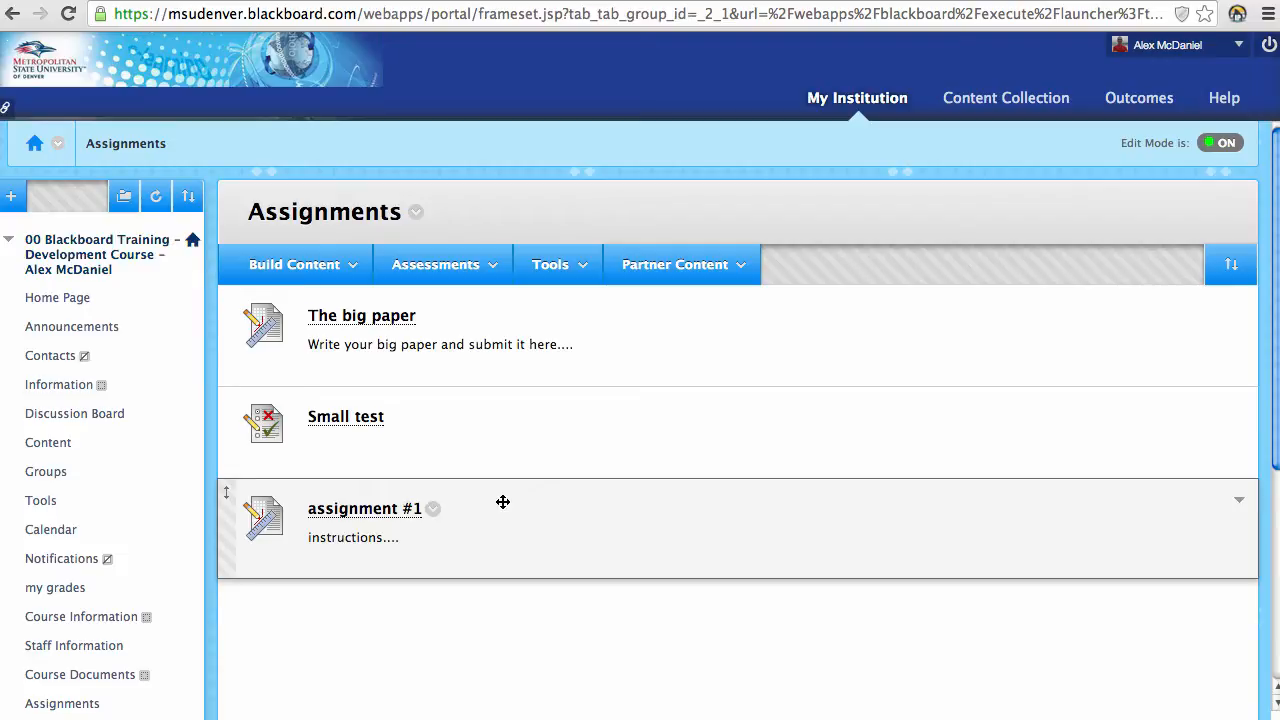
Step: Choose Test from the Assessments menu in the Assignments area
{"action": "left_click", "coordinate": [493, 273]}
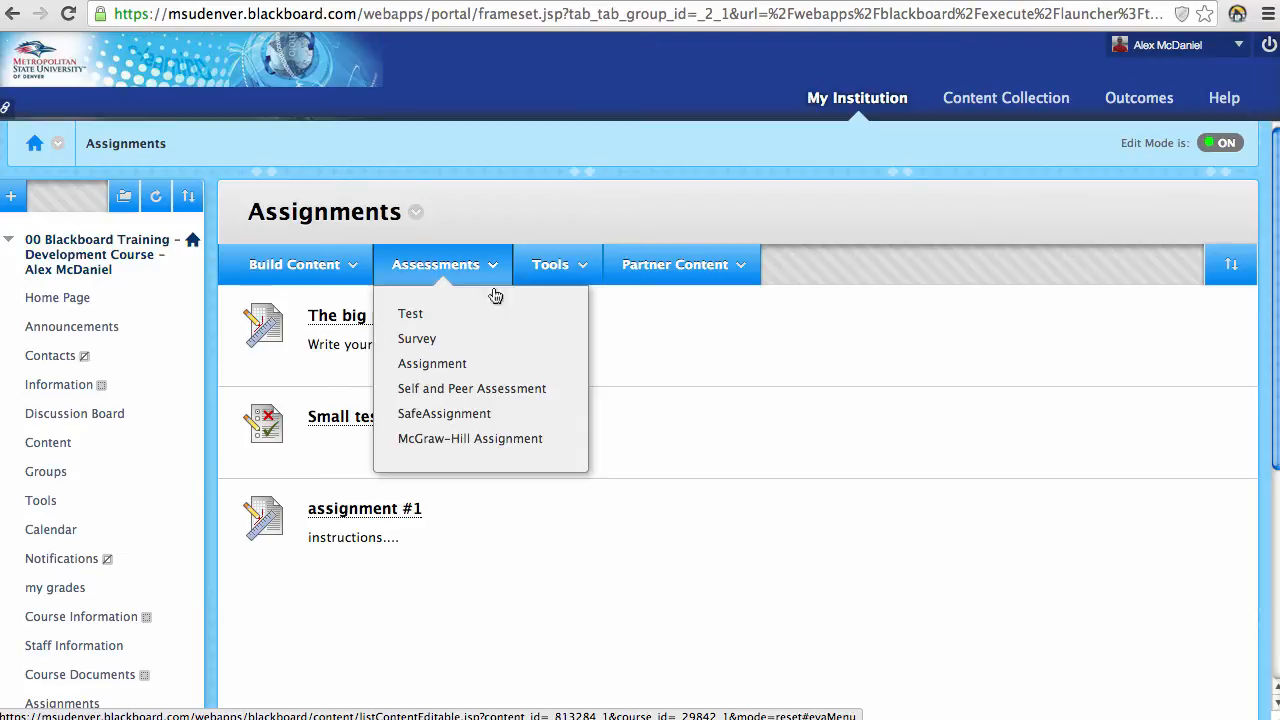
{"action": "mouse_move", "coordinate": [491, 265]}
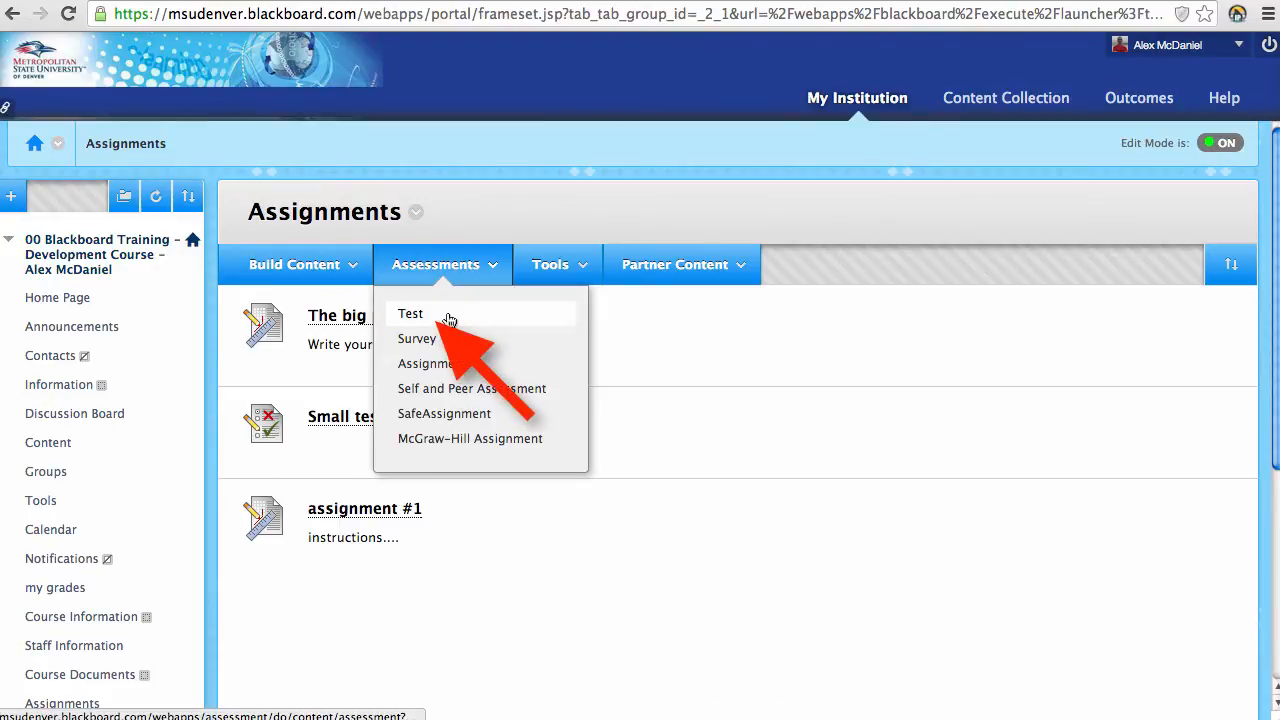
{"action": "left_click", "coordinate": [449, 317]}
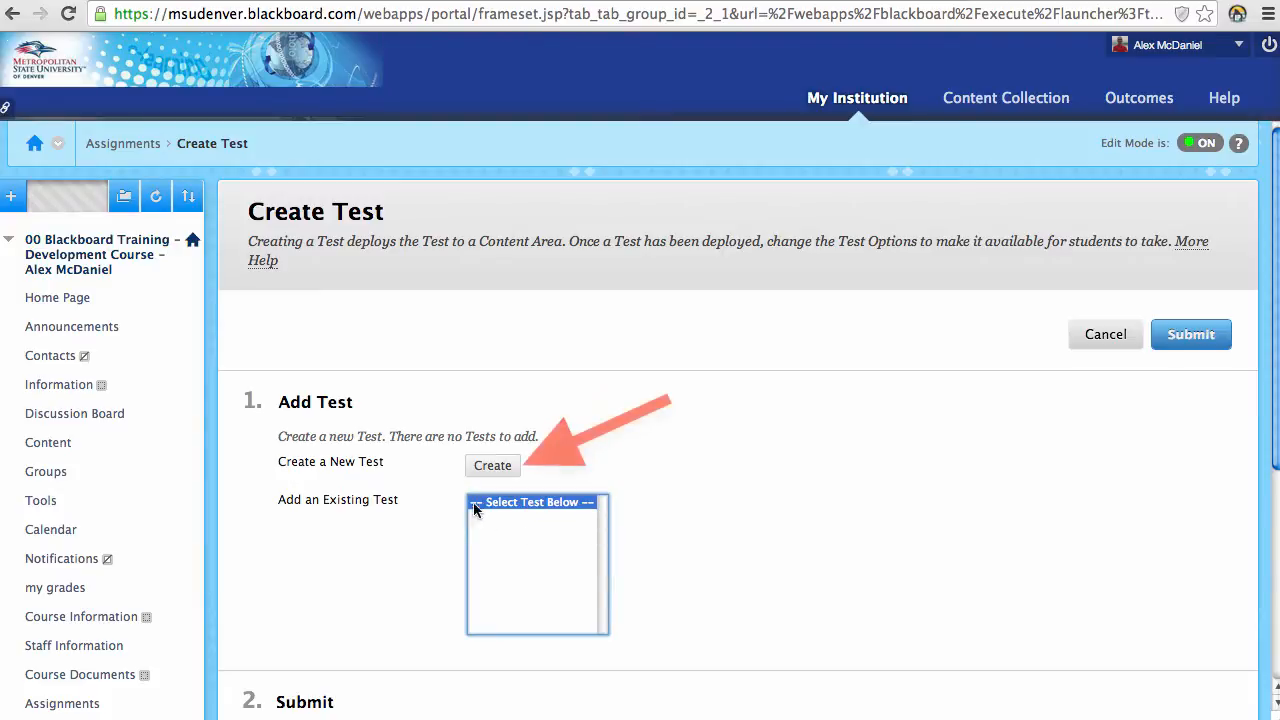
Step: Create a new test named 'test #1' with empty Description and Instructions, and submit it
{"action": "left_click", "coordinate": [484, 461]}
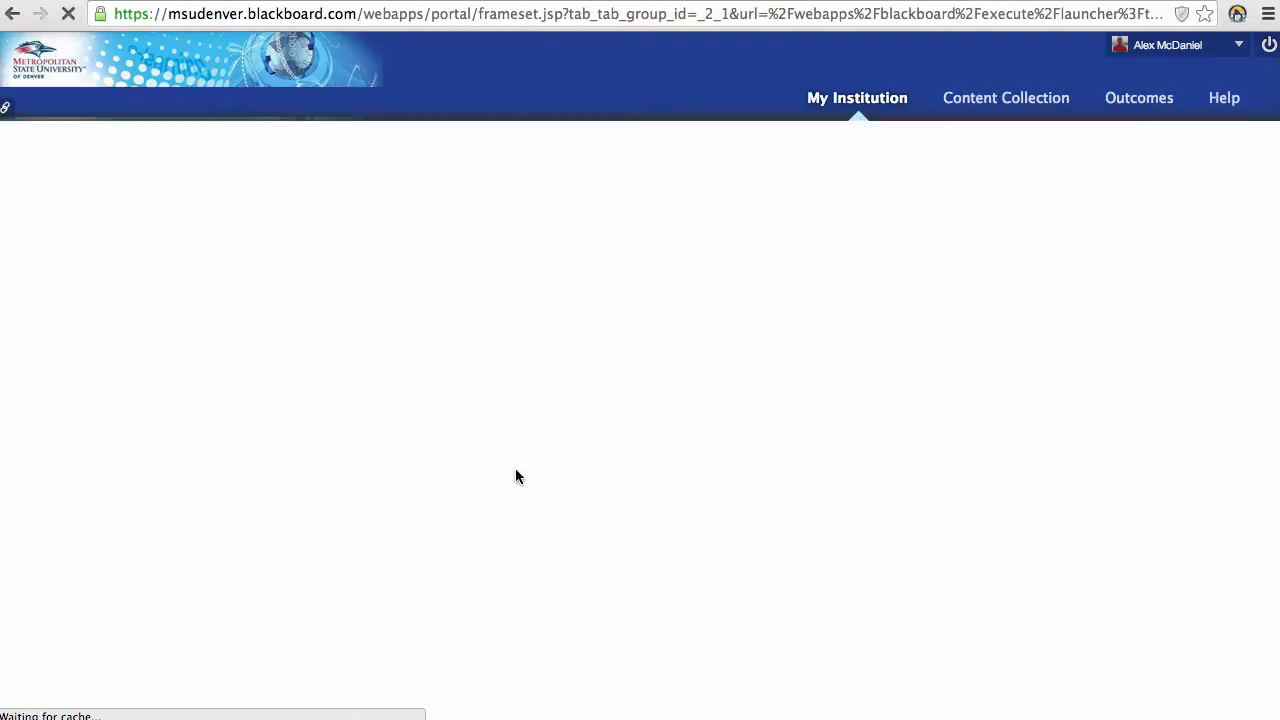
{"action": "type", "text": "t"}
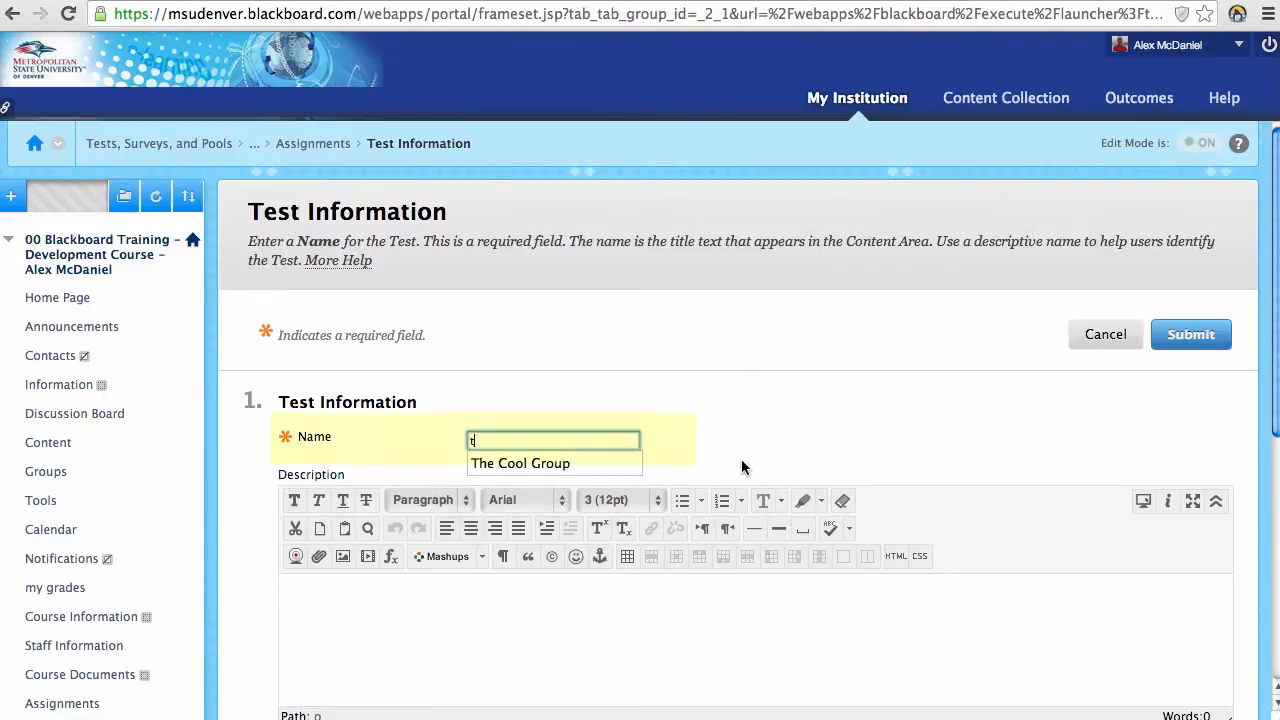
{"action": "type", "text": "est #12"}
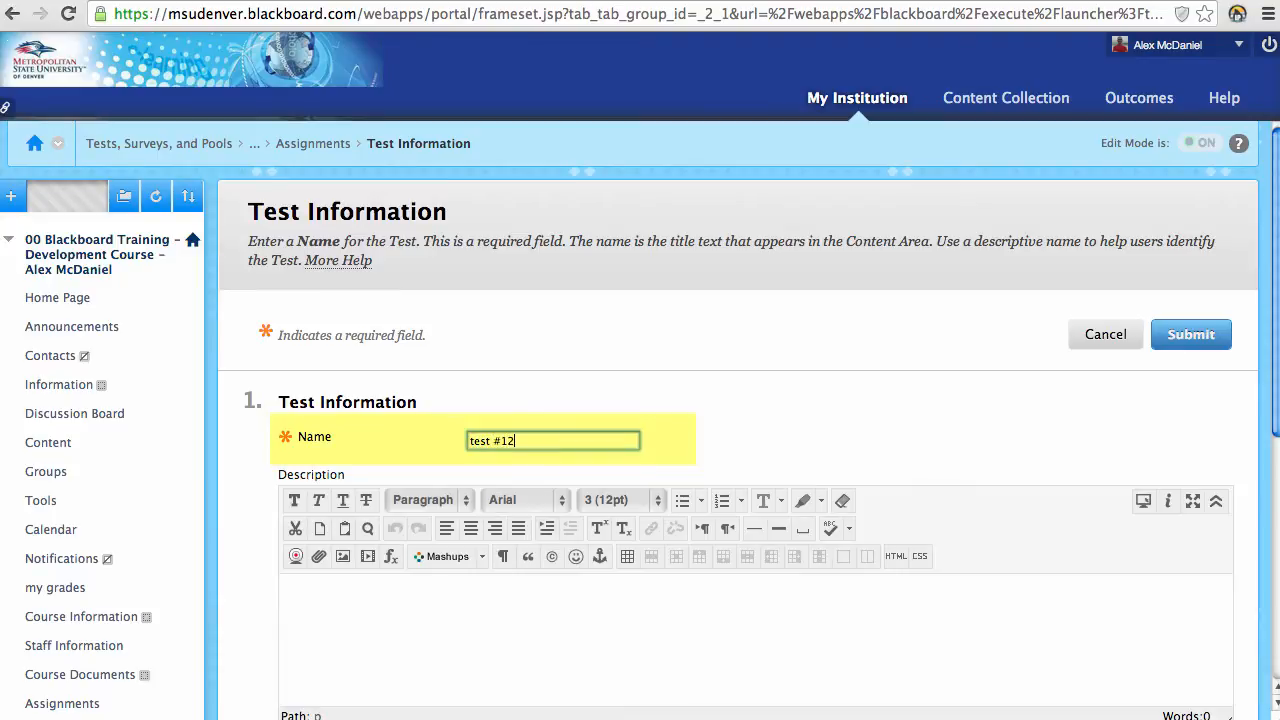
{"action": "key", "text": "BackSpace"}
{"action": "scroll", "coordinate": [453, 378], "scroll_direction": "down", "scroll_amount": 5}
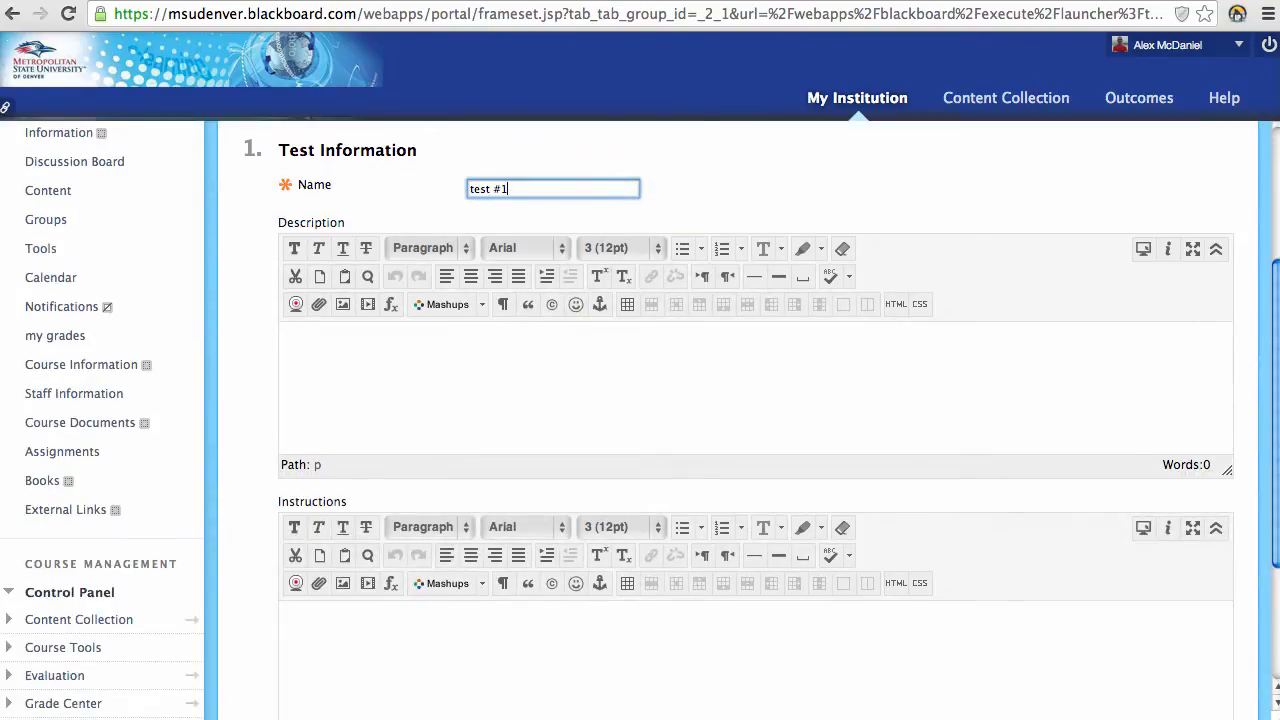
{"action": "left_click", "coordinate": [453, 378]}
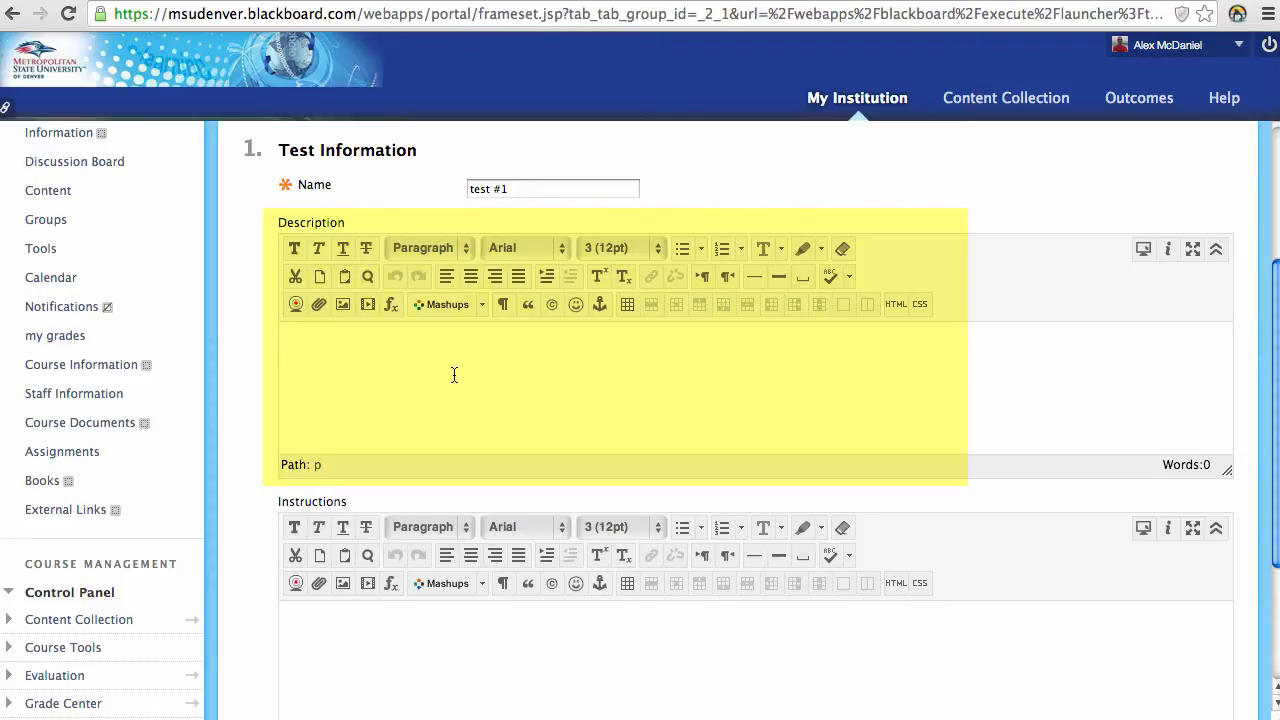
{"action": "scroll", "coordinate": [454, 375], "scroll_direction": "down", "scroll_amount": 3}
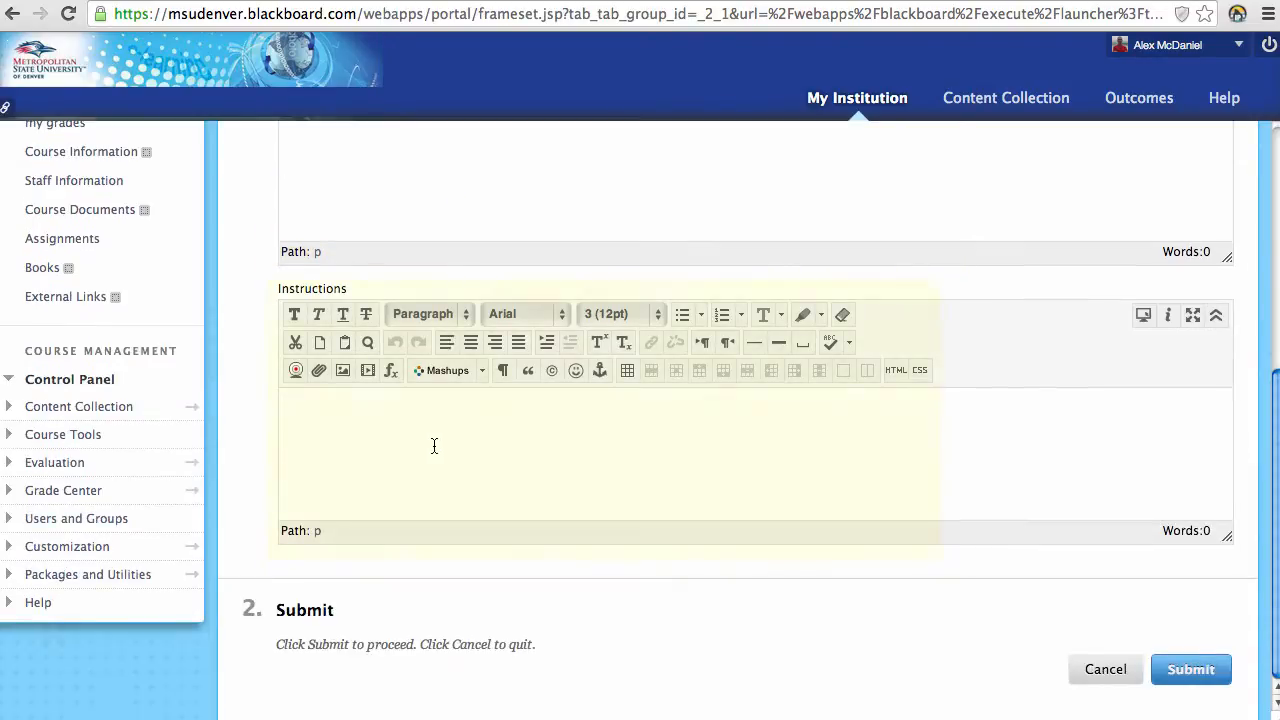
{"action": "left_click", "coordinate": [430, 446]}
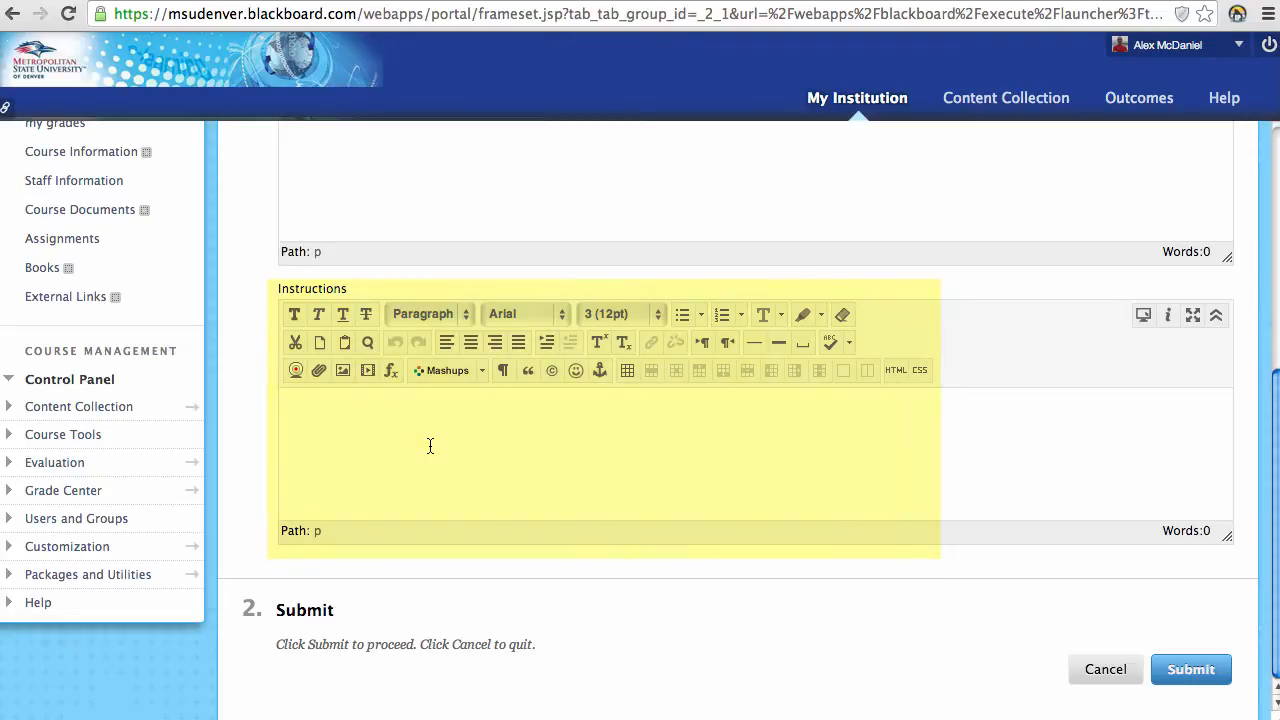
{"action": "left_click", "coordinate": [1222, 669]}
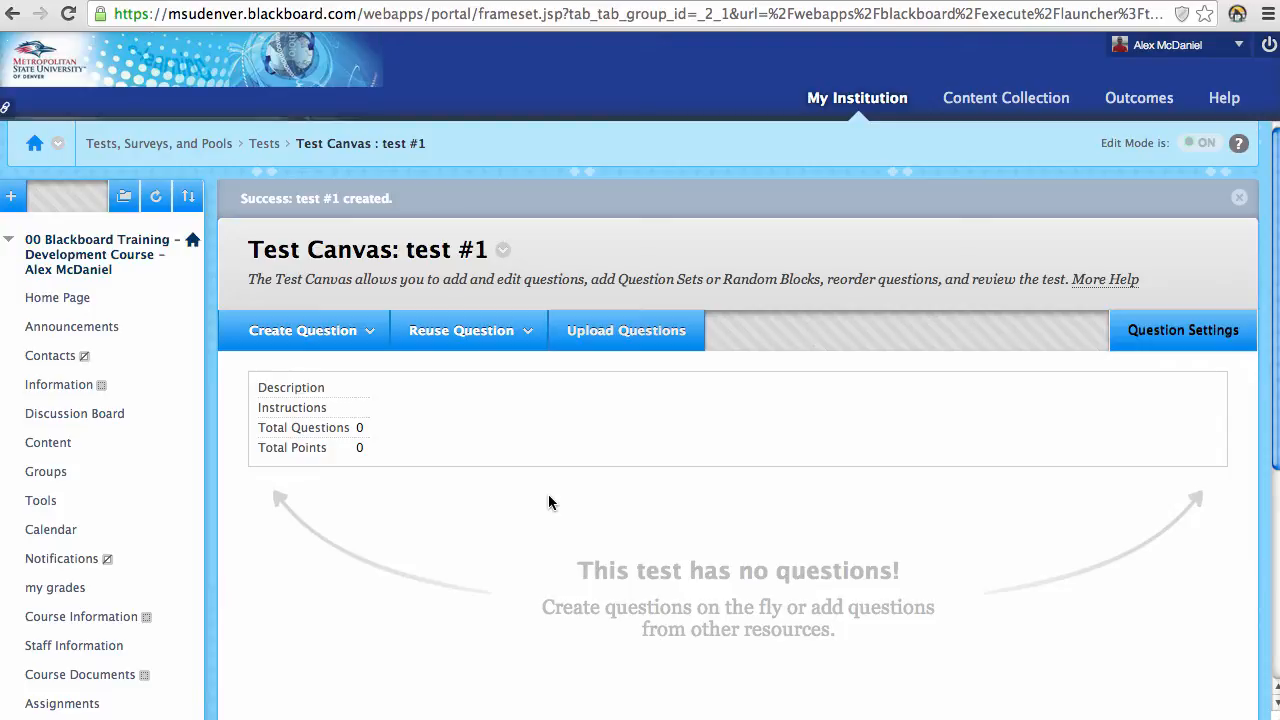
Step: From the Create Question list on test #1's canvas, choose Multiple Choice
{"action": "scroll", "coordinate": [548, 502], "scroll_direction": "down", "scroll_amount": 1}
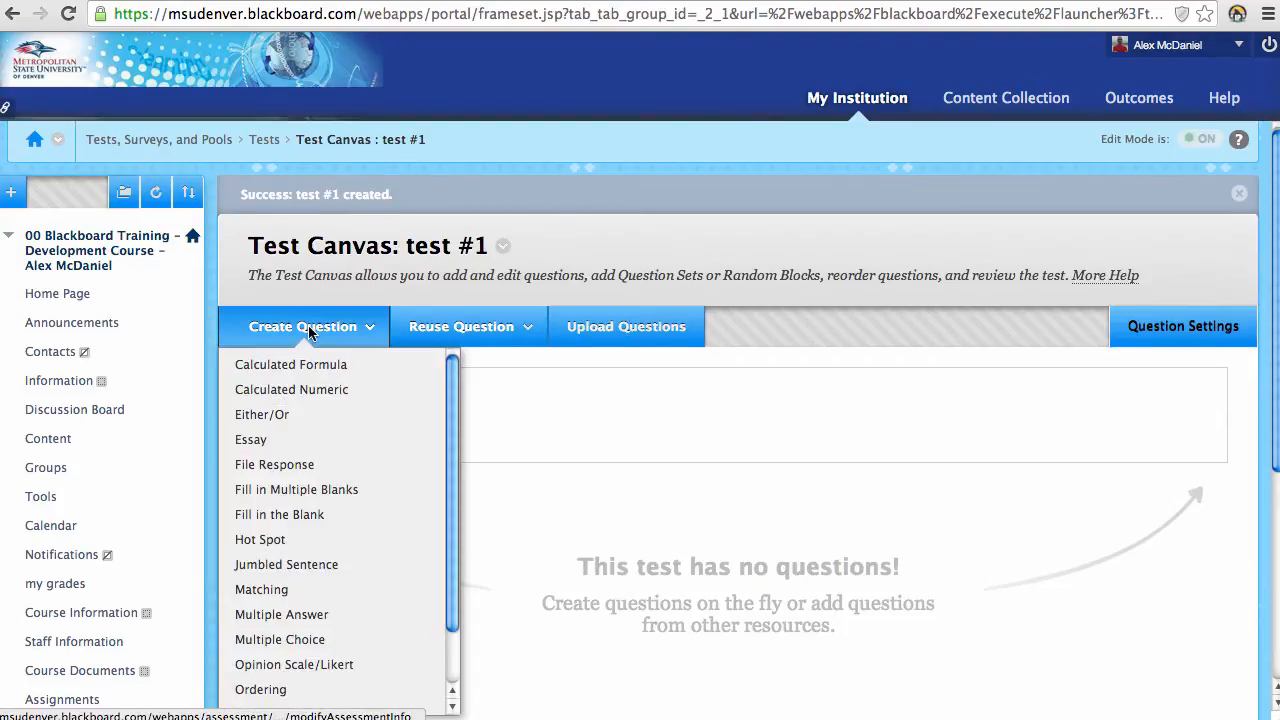
{"action": "mouse_move", "coordinate": [418, 333]}
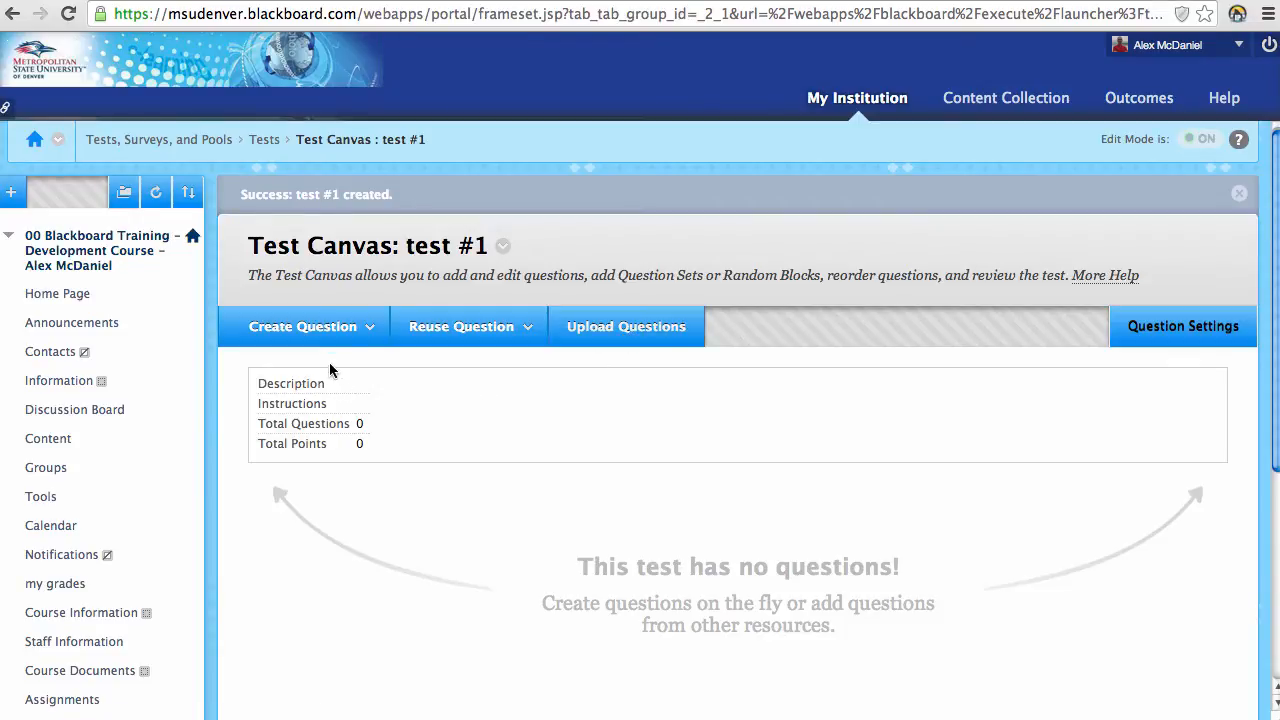
{"action": "left_click", "coordinate": [341, 337]}
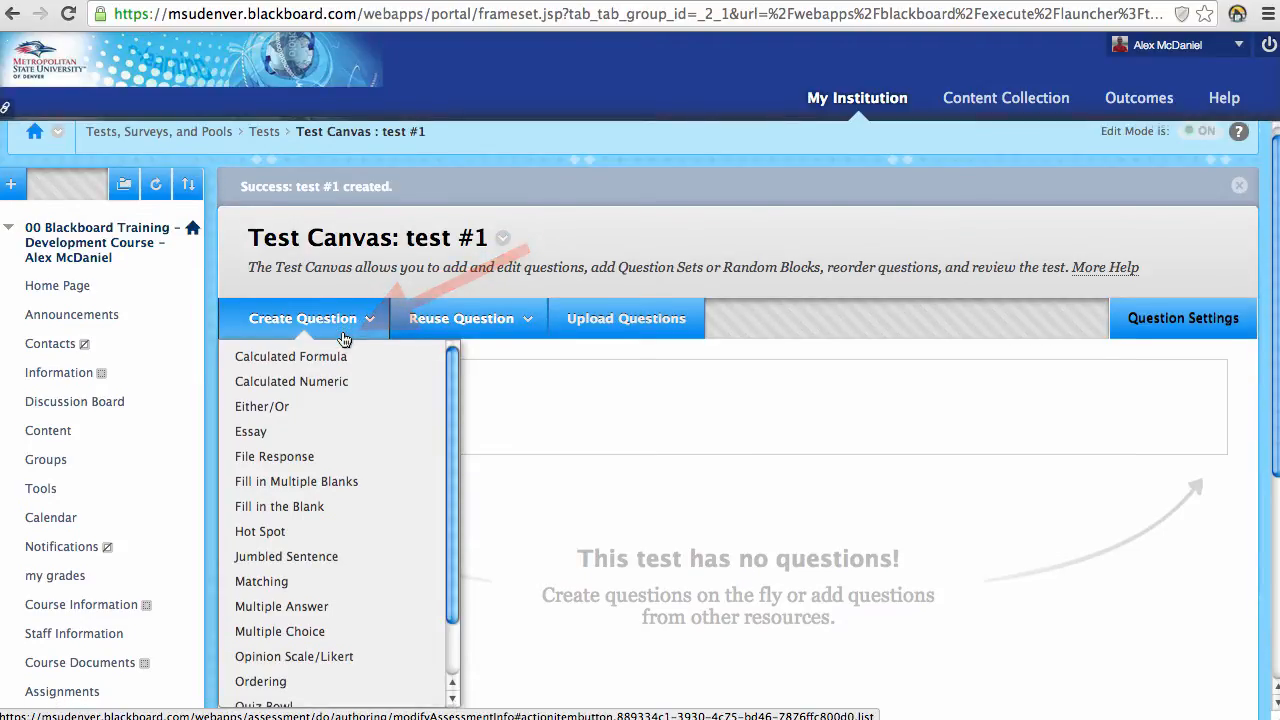
{"action": "scroll", "coordinate": [340, 330], "scroll_direction": "down", "scroll_amount": 3}
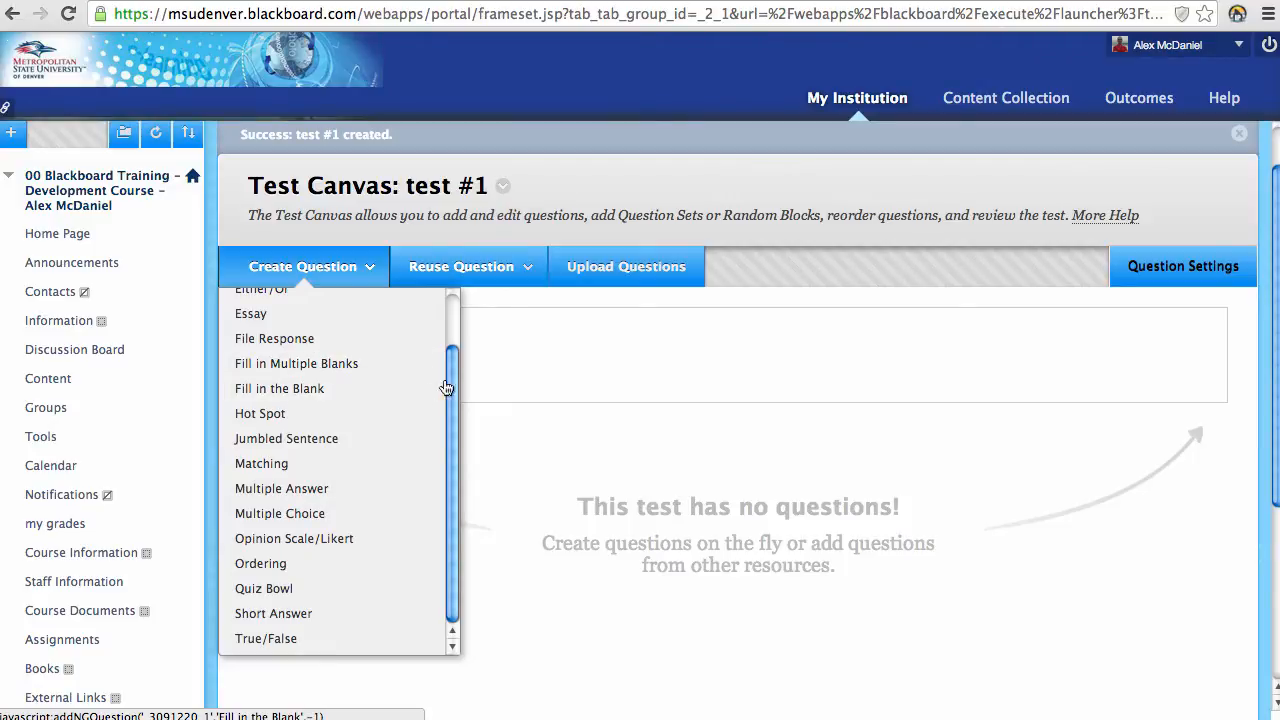
{"action": "left_click_drag", "start_coordinate": [449, 386], "coordinate": [443, 327]}
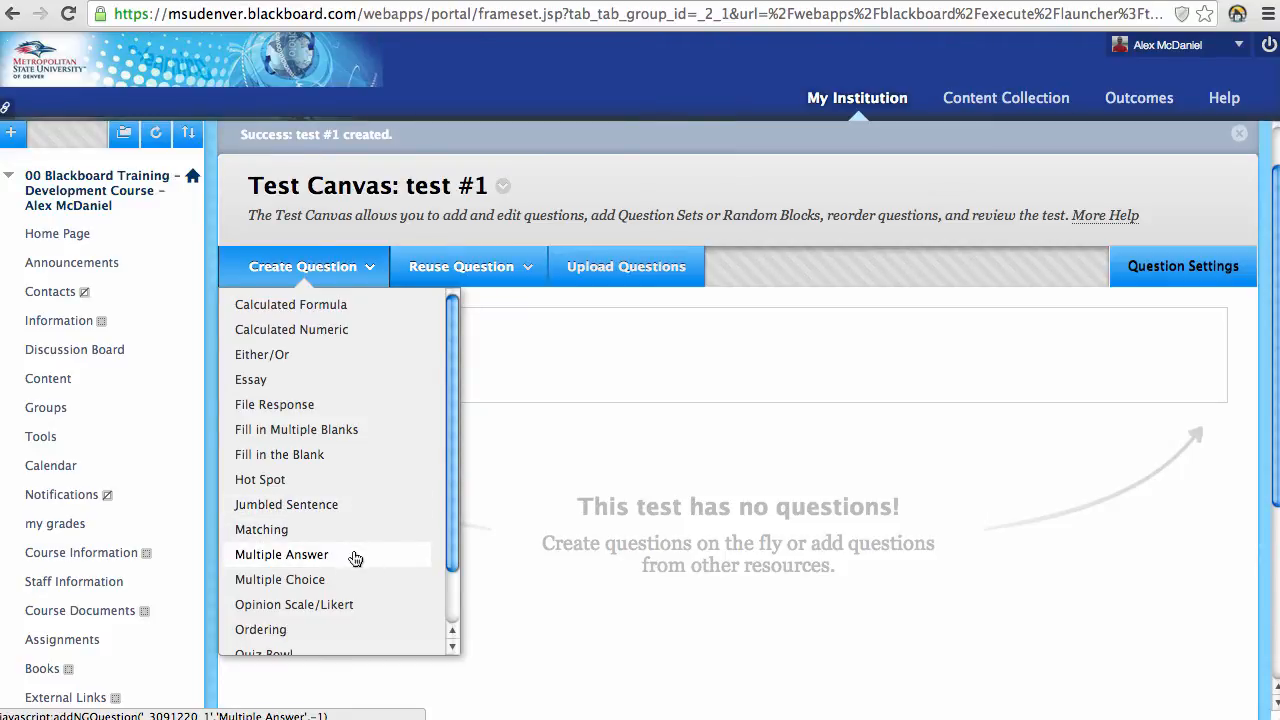
{"action": "left_click", "coordinate": [357, 597]}
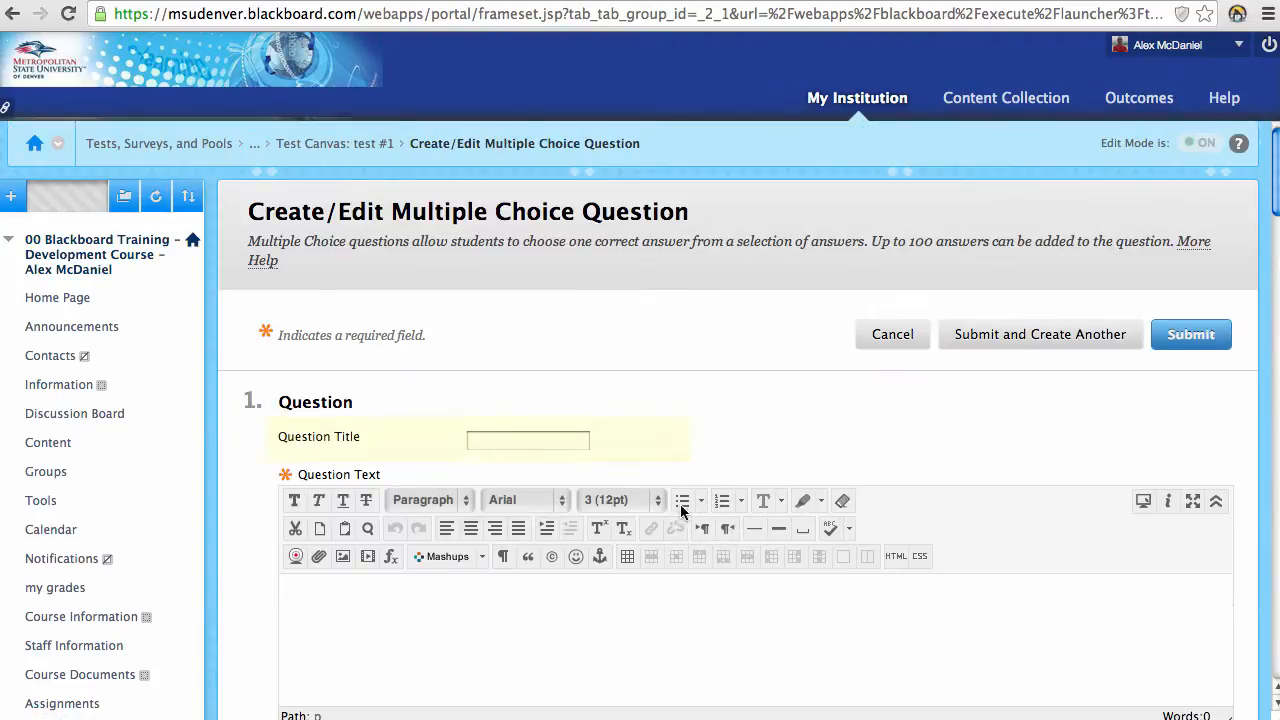
Step: Enter the title 'question 1' and the question text 'Why is the sky blue?'
{"action": "left_click", "coordinate": [513, 440]}
{"action": "type", "text": "ques"}
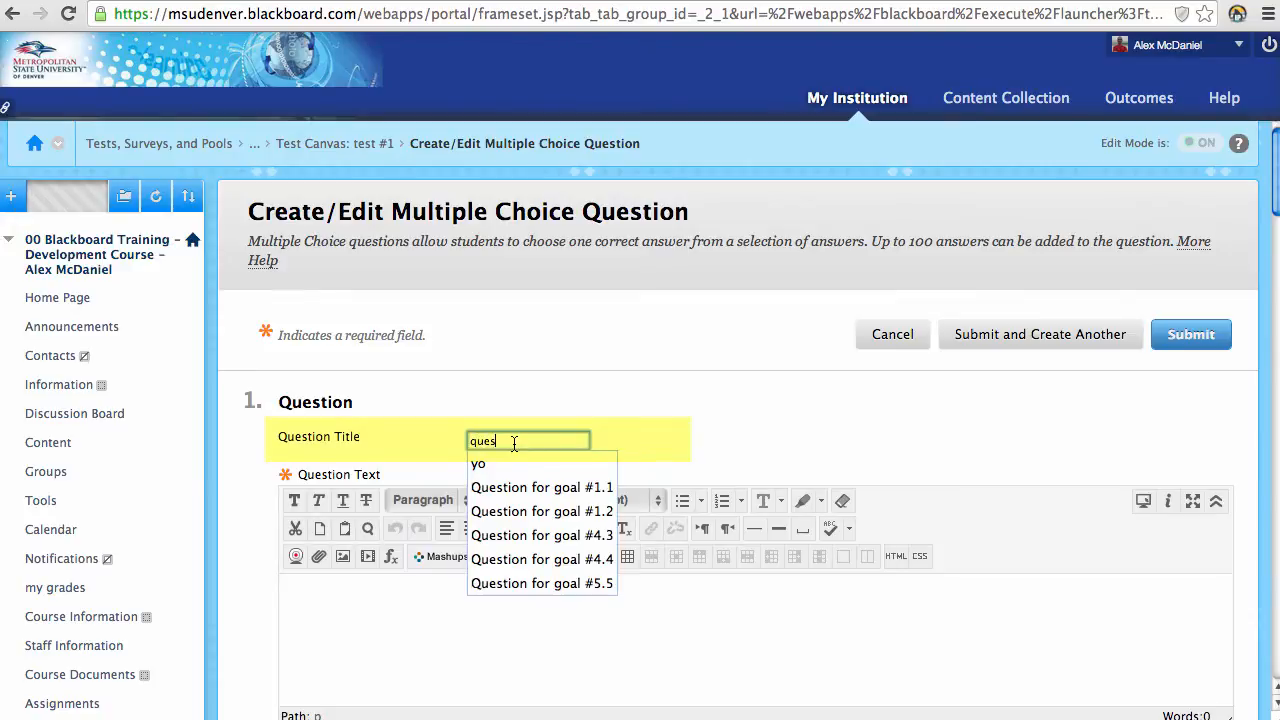
{"action": "type", "text": "tion 1"}
{"action": "scroll", "coordinate": [369, 551], "scroll_direction": "down", "scroll_amount": 1}
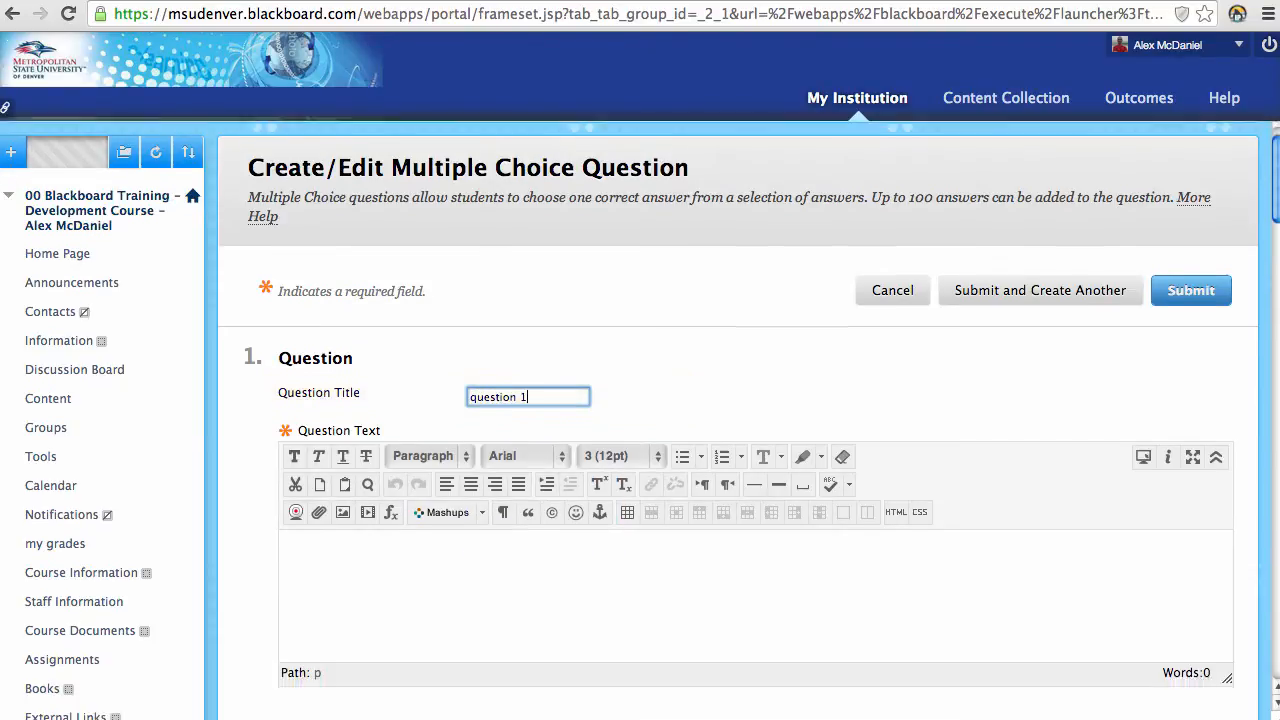
{"action": "left_click", "coordinate": [369, 551]}
{"action": "type", "text": "Wh"}
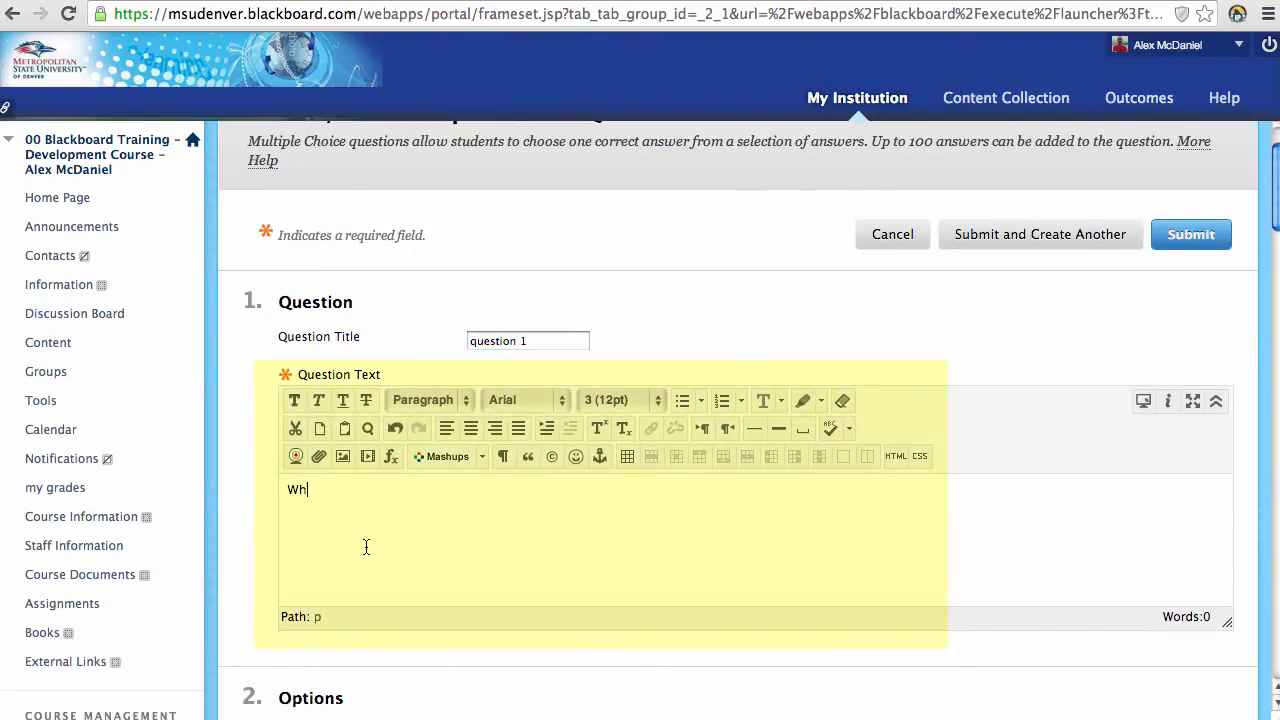
{"action": "type", "text": "y is the sky blue"}
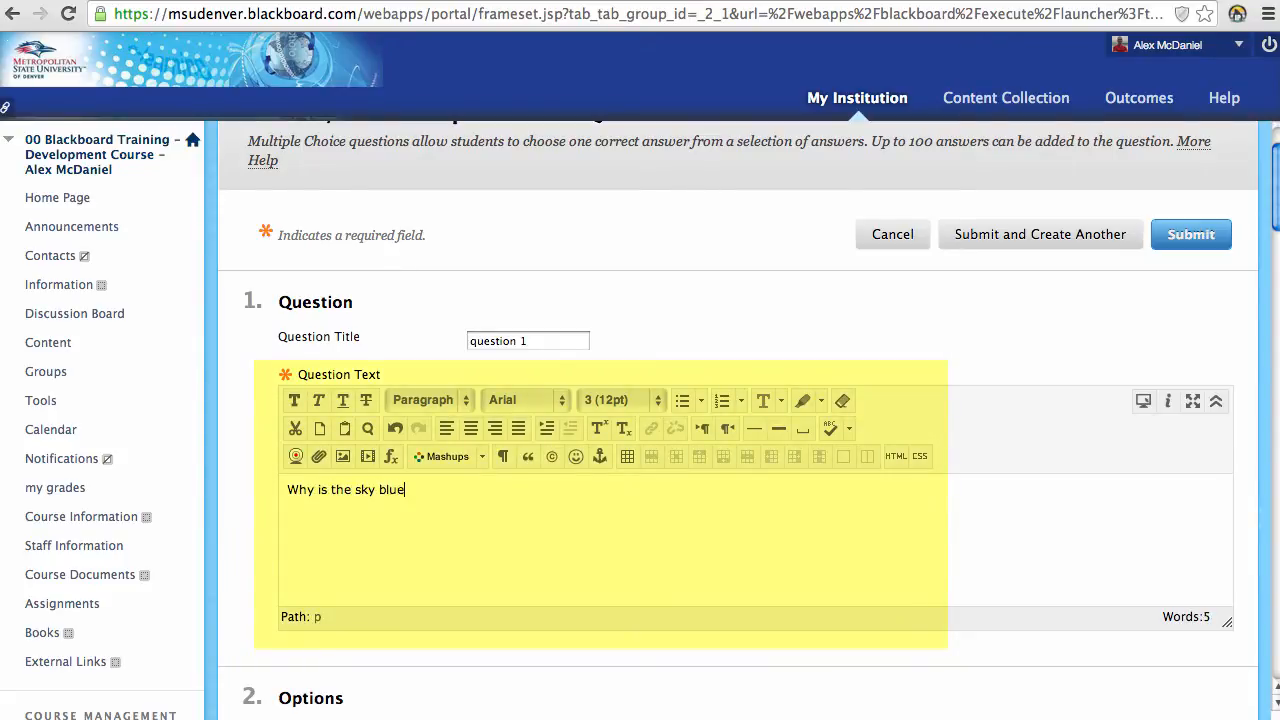
{"action": "type", "text": "?"}
Step: Keep Answer Numbering at None and orientation Vertical, and enable Show Answers in Random Order
{"action": "scroll", "coordinate": [366, 545], "scroll_direction": "down", "scroll_amount": 5}
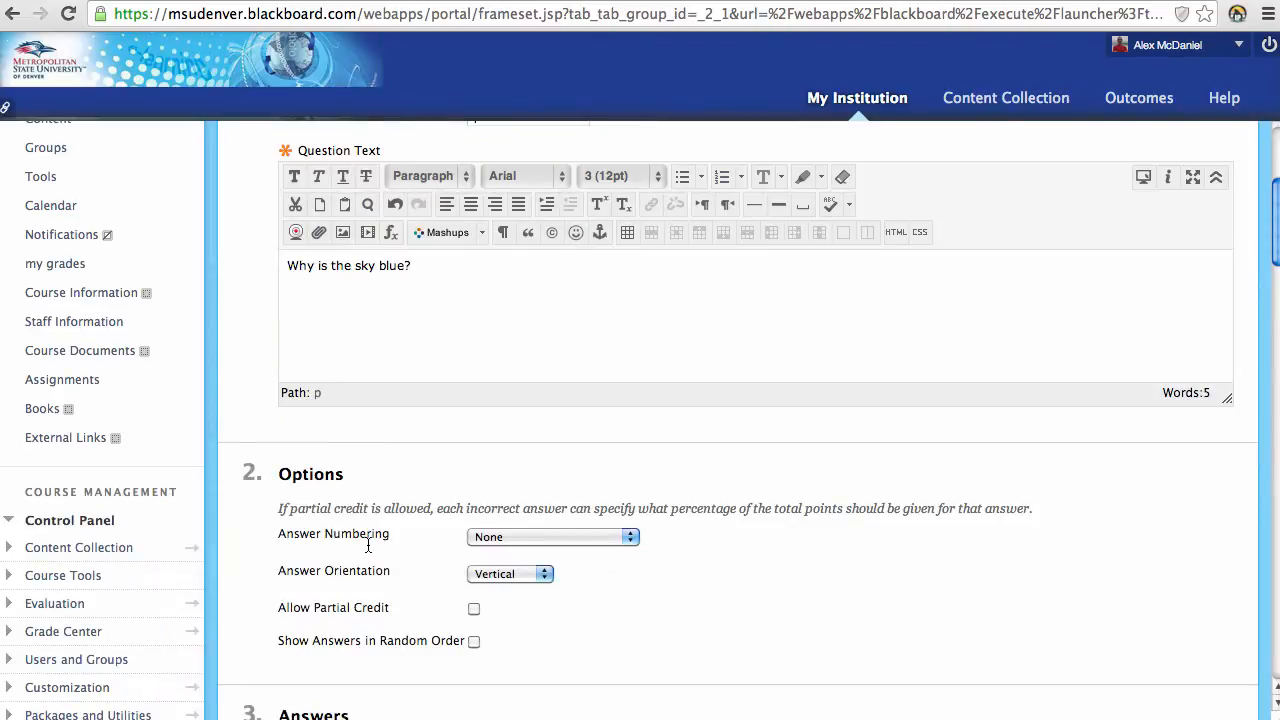
{"action": "scroll", "coordinate": [370, 565], "scroll_direction": "down", "scroll_amount": 2}
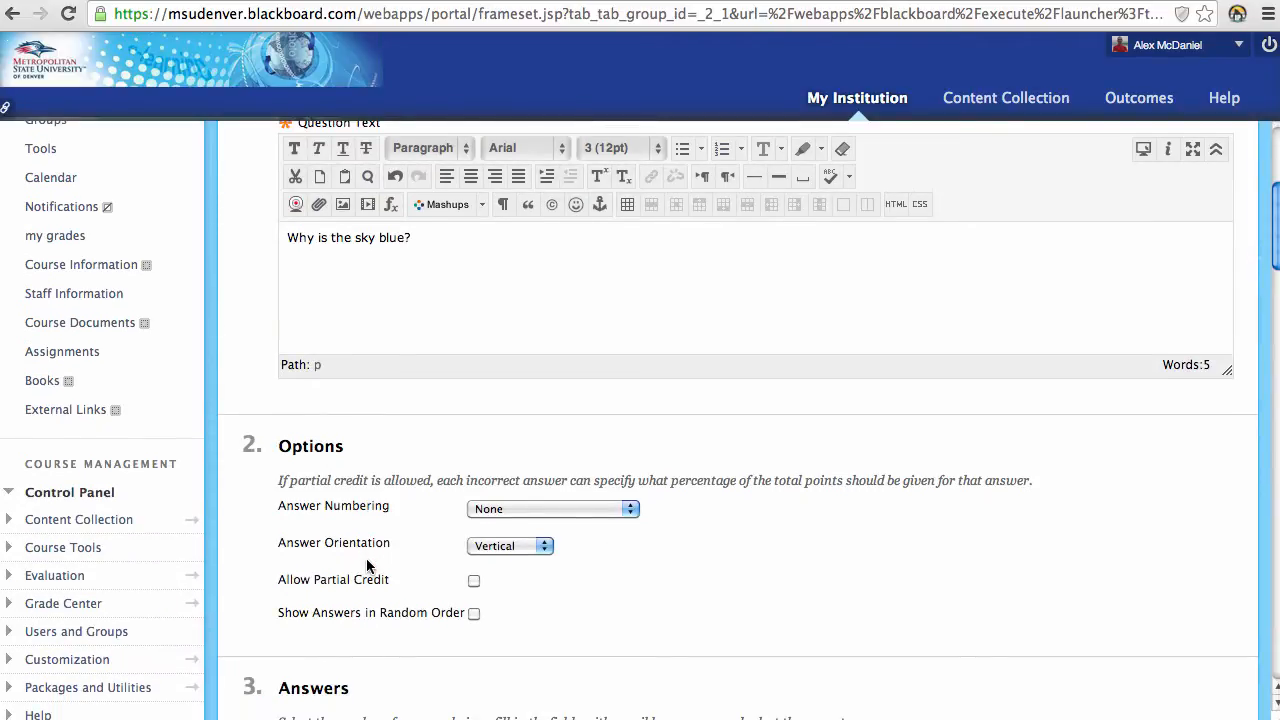
{"action": "scroll", "coordinate": [457, 527], "scroll_direction": "down", "scroll_amount": 3}
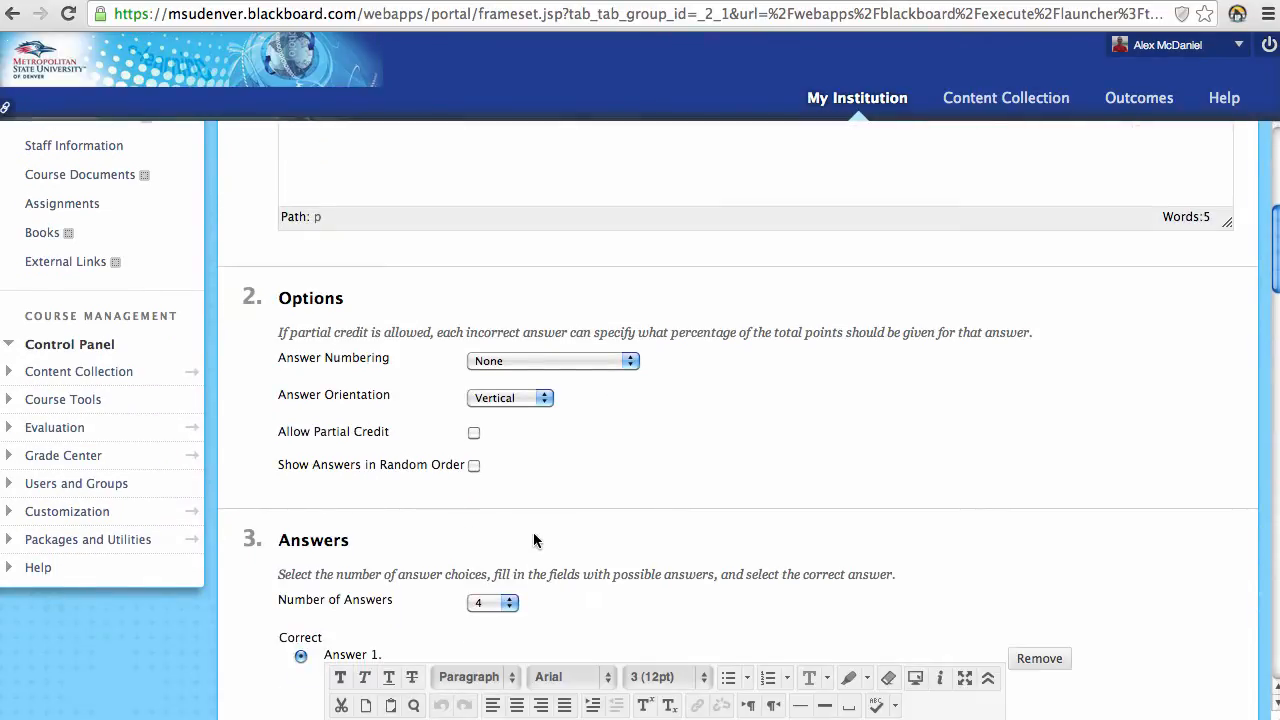
{"action": "left_click", "coordinate": [631, 361]}
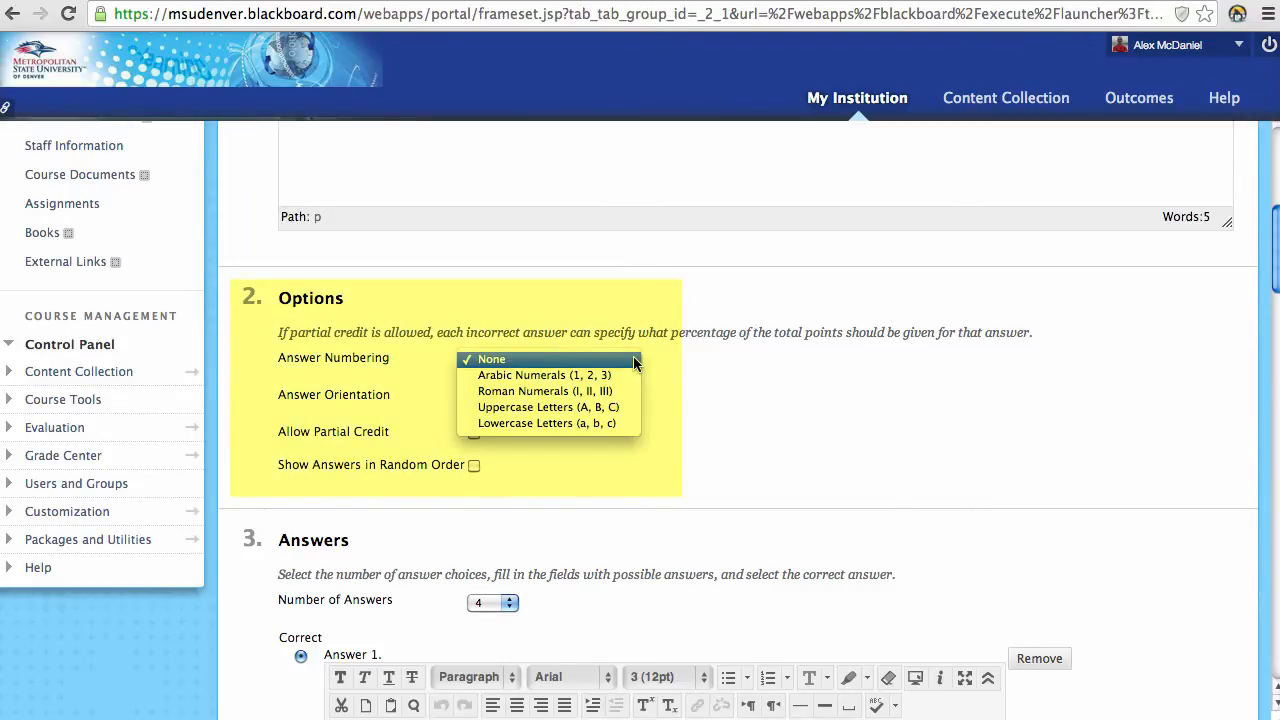
{"action": "left_click", "coordinate": [634, 362]}
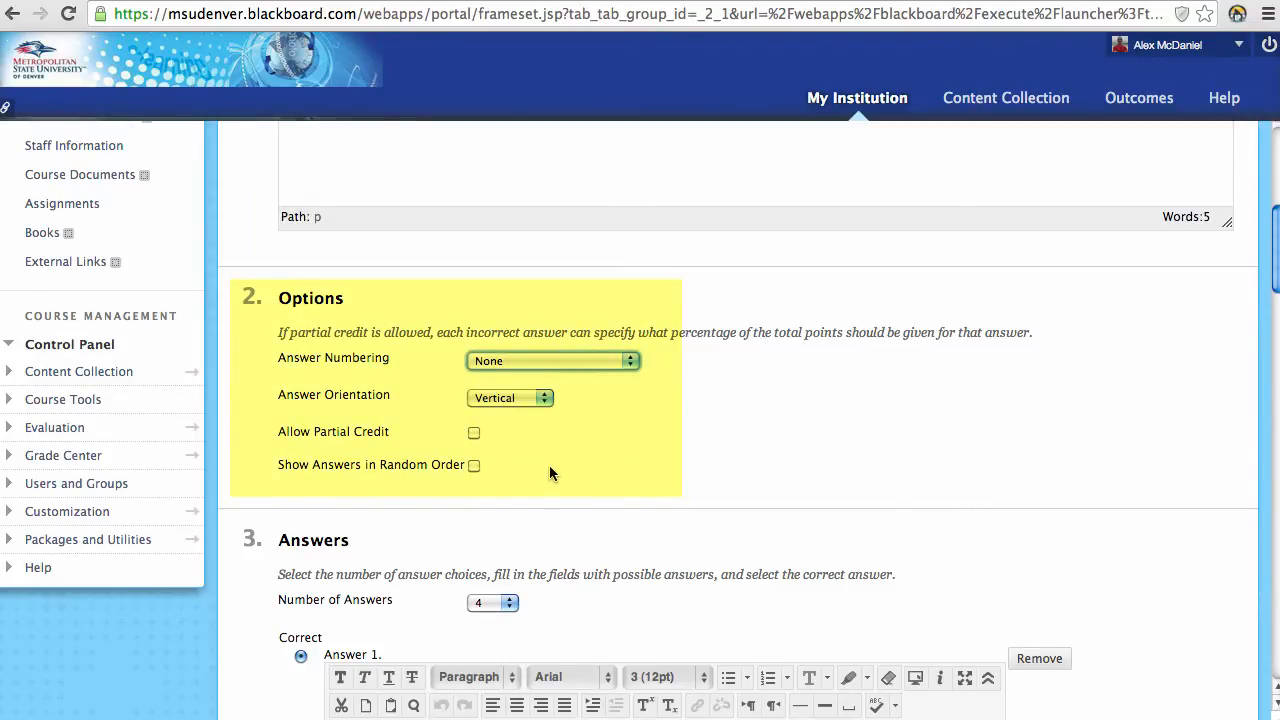
{"action": "left_click", "coordinate": [545, 399]}
{"action": "left_click", "coordinate": [557, 399]}
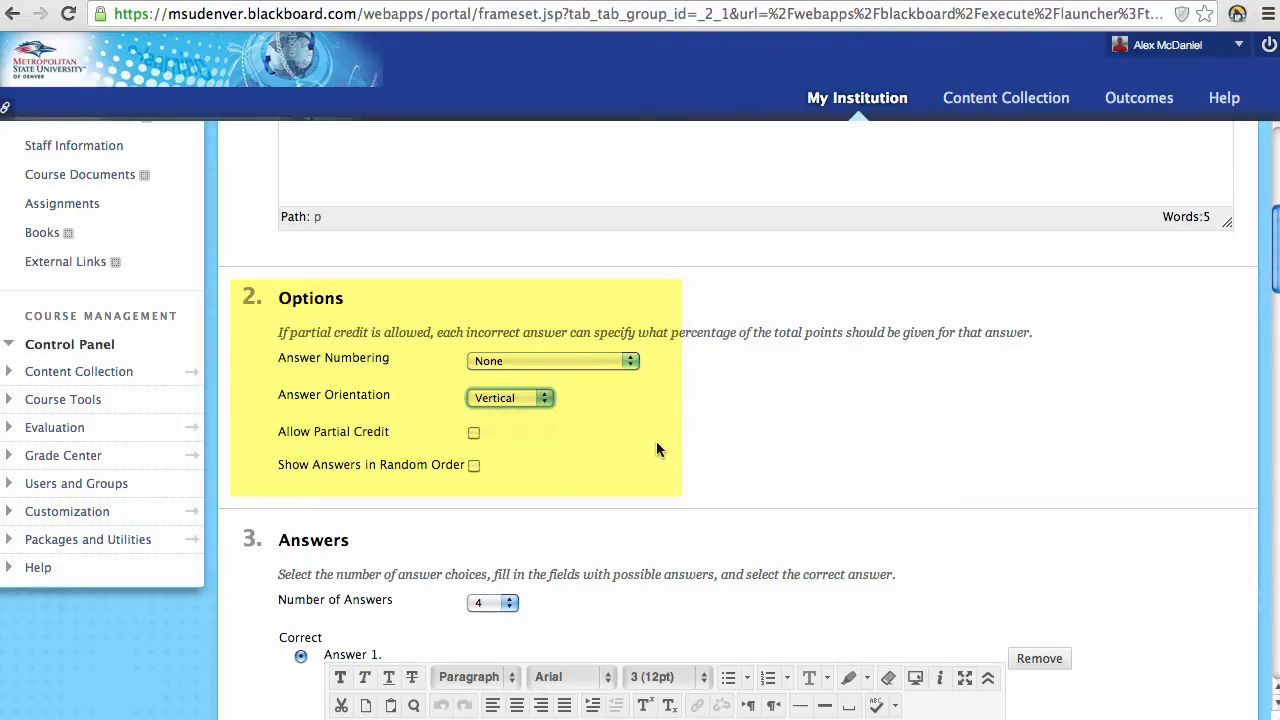
{"action": "left_click", "coordinate": [474, 466]}
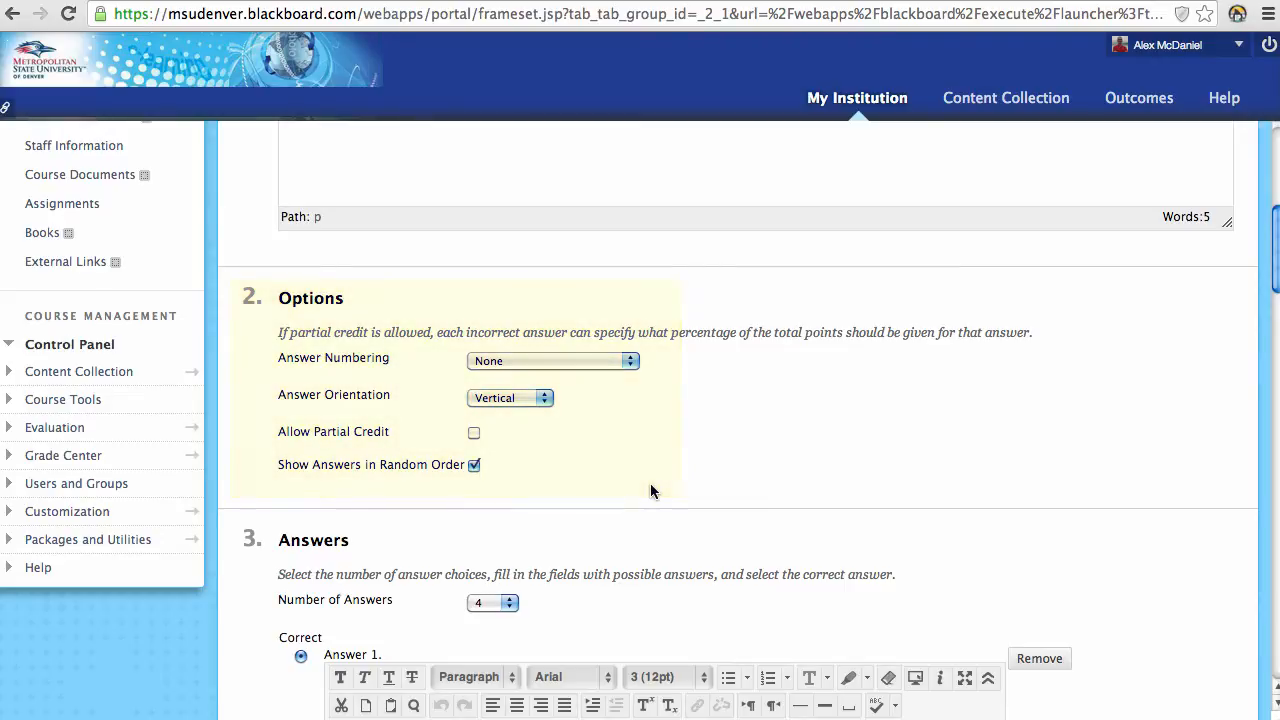
{"action": "scroll", "coordinate": [648, 490], "scroll_direction": "down", "scroll_amount": 1}
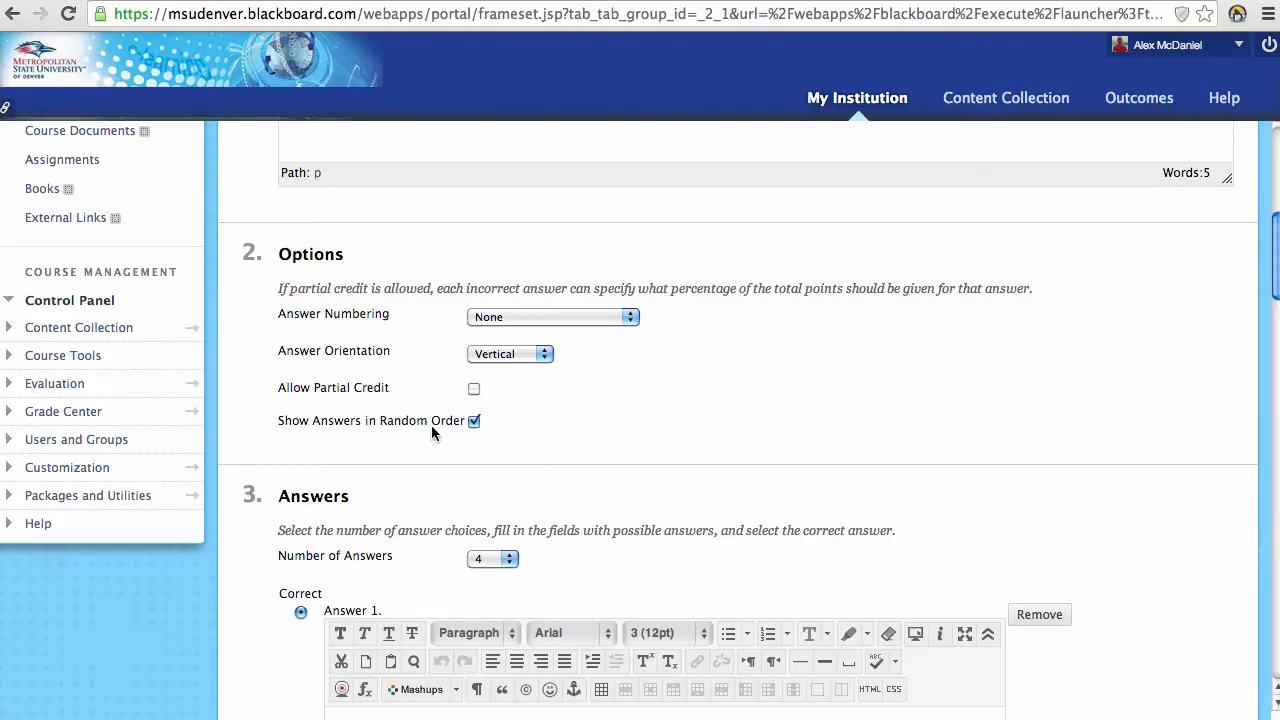
Step: Enter 'because' as Answer 1 and 'yellow' as Answer 2
{"action": "scroll", "coordinate": [431, 425], "scroll_direction": "down", "scroll_amount": 6}
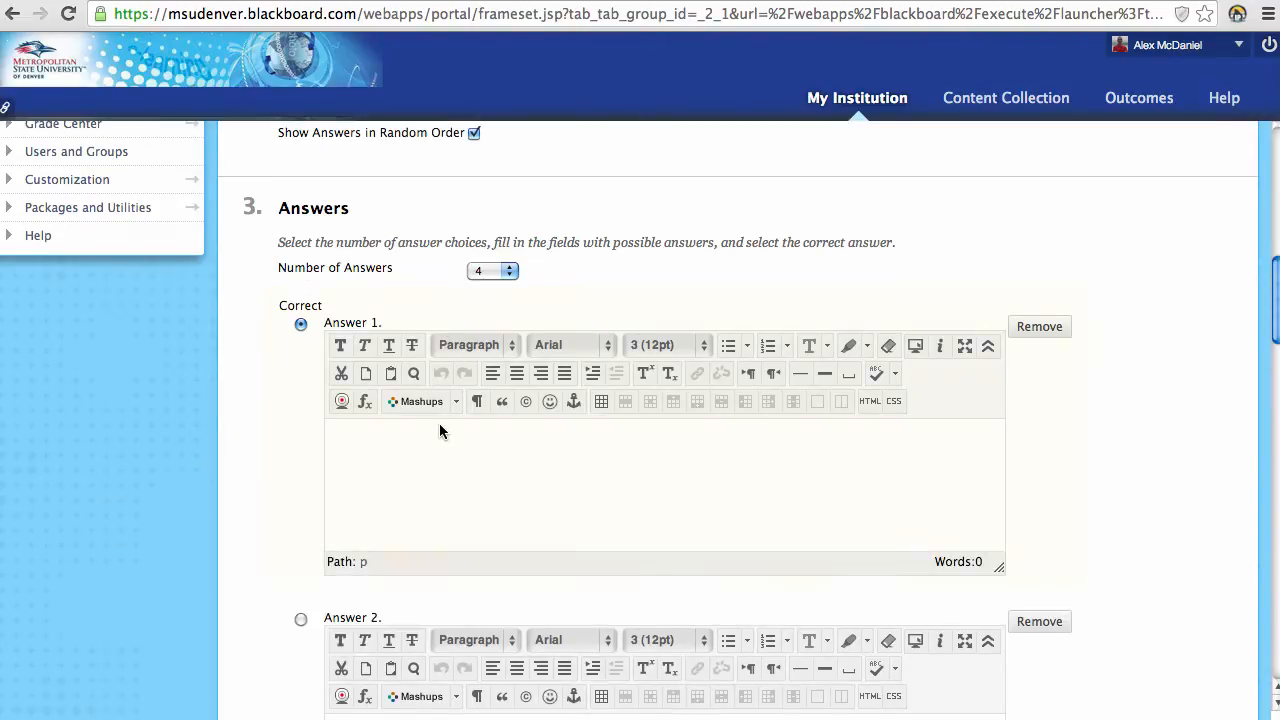
{"action": "type", "text": "because."}
{"action": "scroll", "coordinate": [390, 600], "scroll_direction": "down", "scroll_amount": 6}
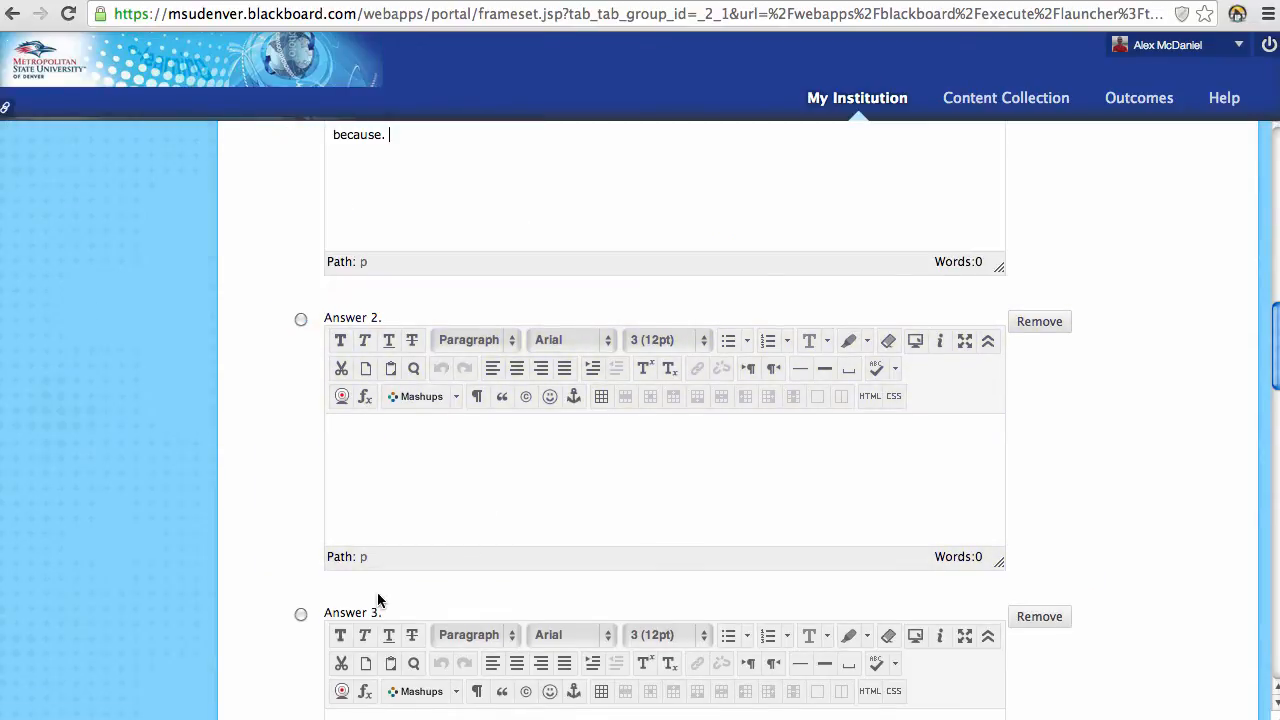
{"action": "left_click", "coordinate": [397, 478]}
{"action": "type", "text": "yellow"}
Step: Leave Answers 3 and 4 blank and mark Answer 1 'because.' as correct
{"action": "scroll", "coordinate": [428, 480], "scroll_direction": "down", "scroll_amount": 3}
{"action": "left_click", "coordinate": [423, 600]}
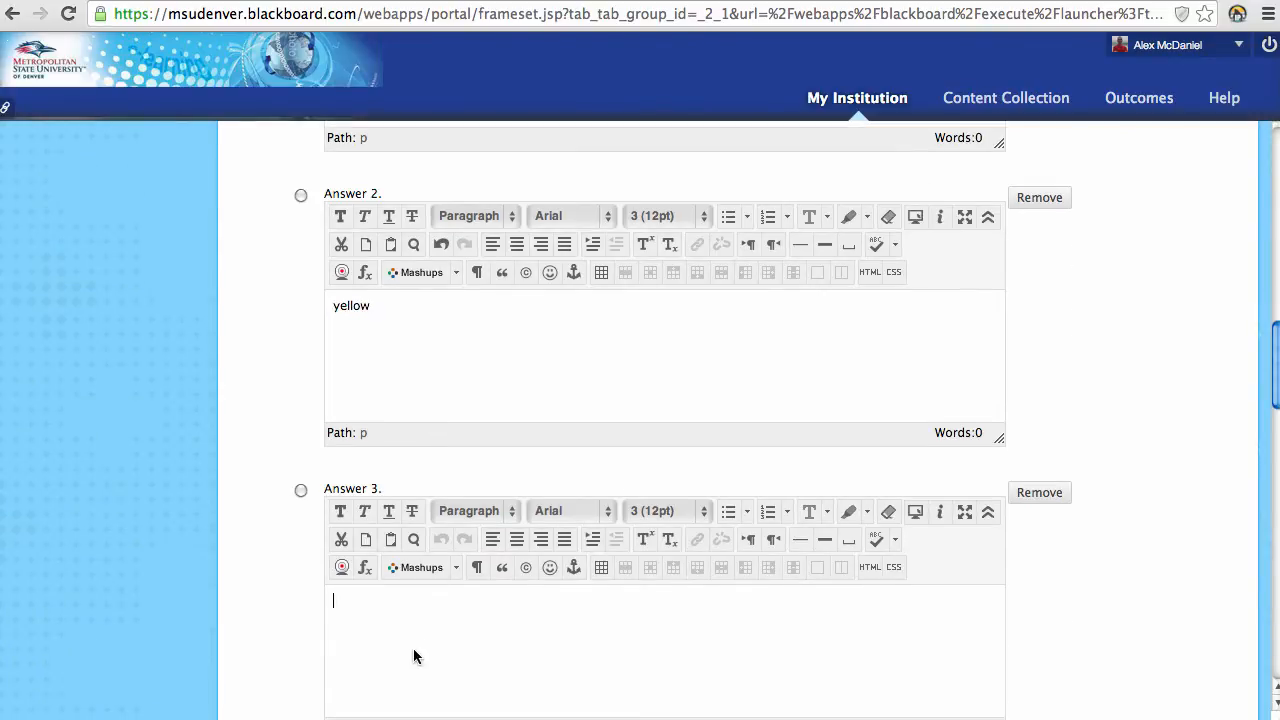
{"action": "scroll", "coordinate": [412, 650], "scroll_direction": "down", "scroll_amount": 4}
{"action": "scroll", "coordinate": [406, 645], "scroll_direction": "down", "scroll_amount": 3}
{"action": "left_click", "coordinate": [406, 591]}
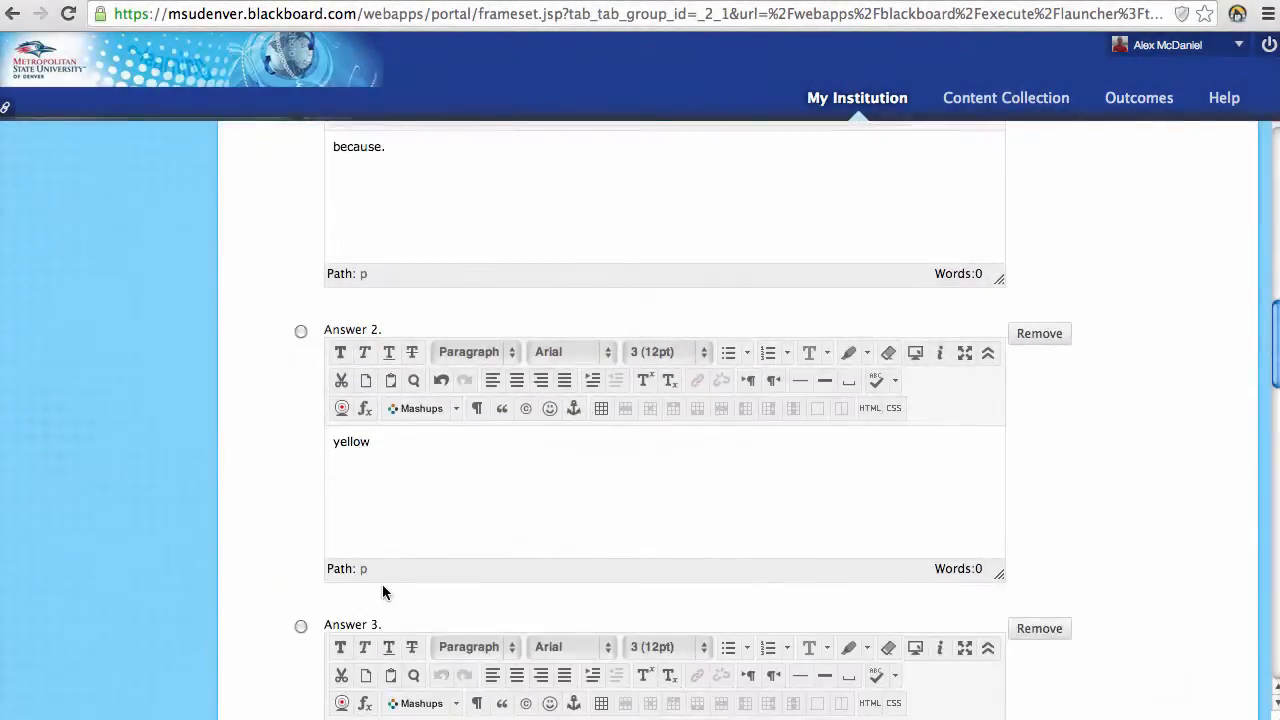
{"action": "scroll", "coordinate": [382, 584], "scroll_direction": "up", "scroll_amount": 6}
{"action": "scroll", "coordinate": [366, 533], "scroll_direction": "down", "scroll_amount": 1}
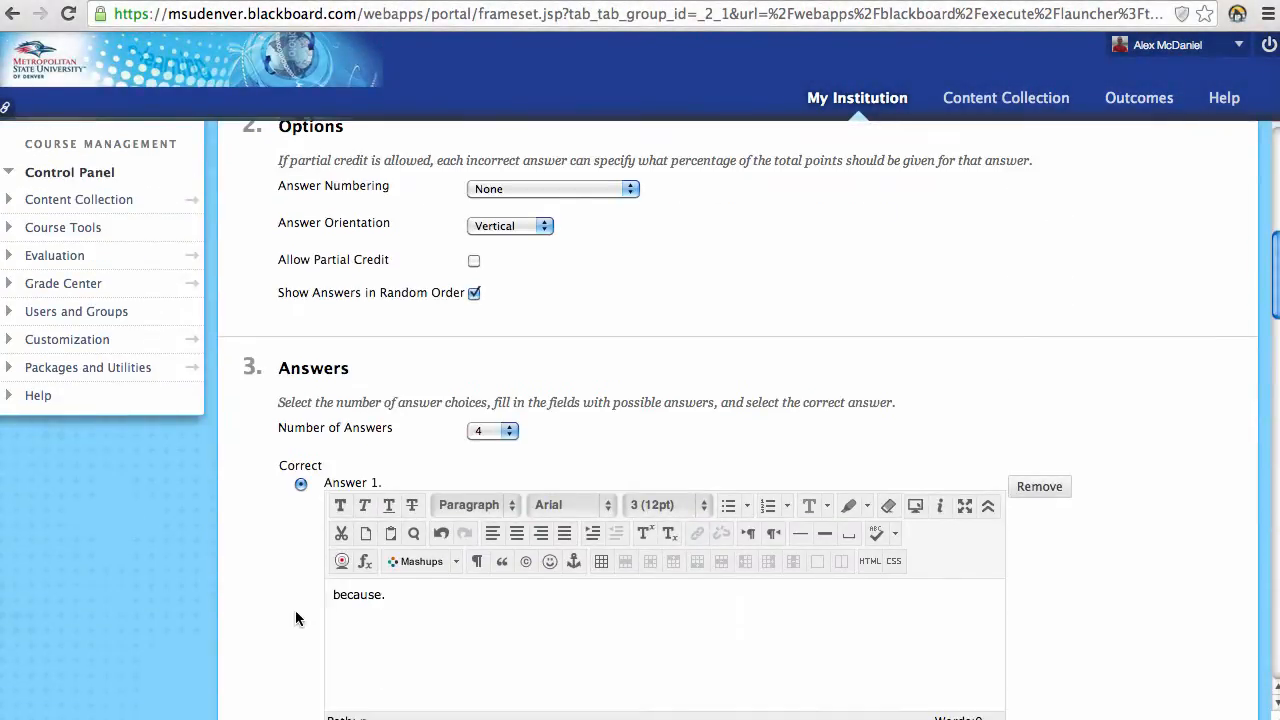
{"action": "left_click", "coordinate": [301, 485]}
{"action": "scroll", "coordinate": [300, 495], "scroll_direction": "down", "scroll_amount": 15}
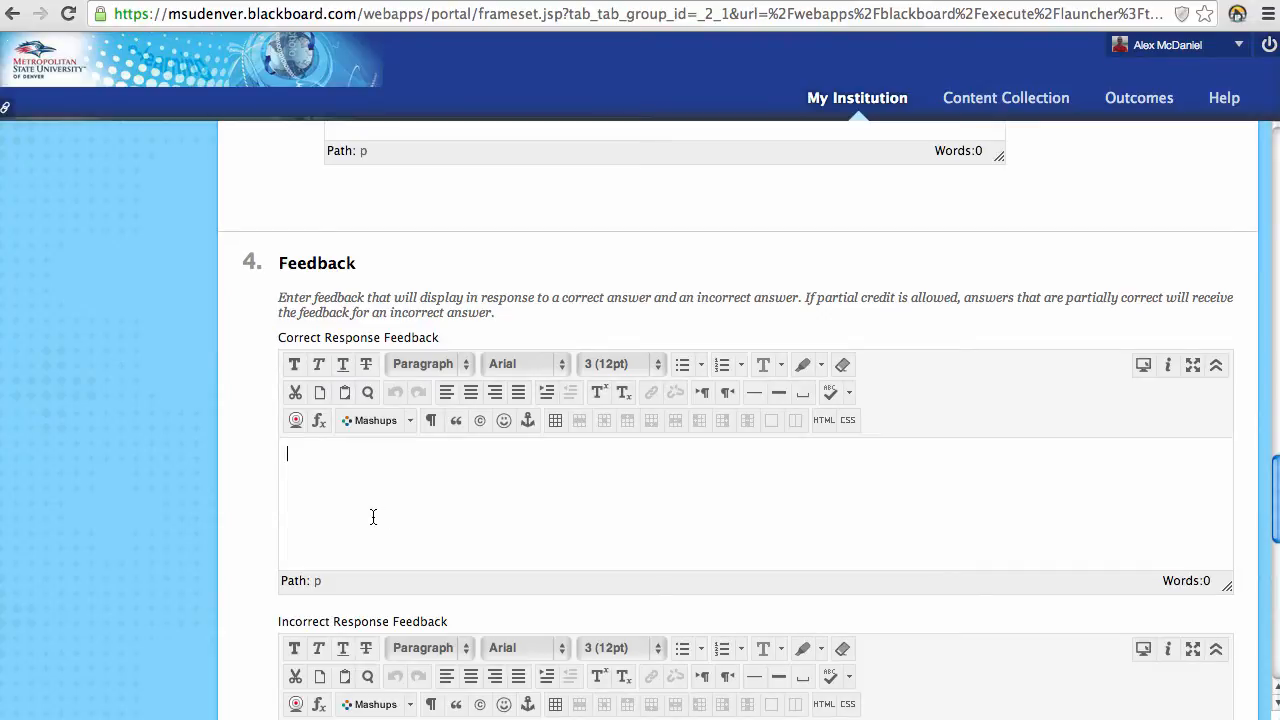
Step: Leave feedback, categories and instructor notes empty and submit question 1 to test #1
{"action": "scroll", "coordinate": [376, 514], "scroll_direction": "down", "scroll_amount": 2}
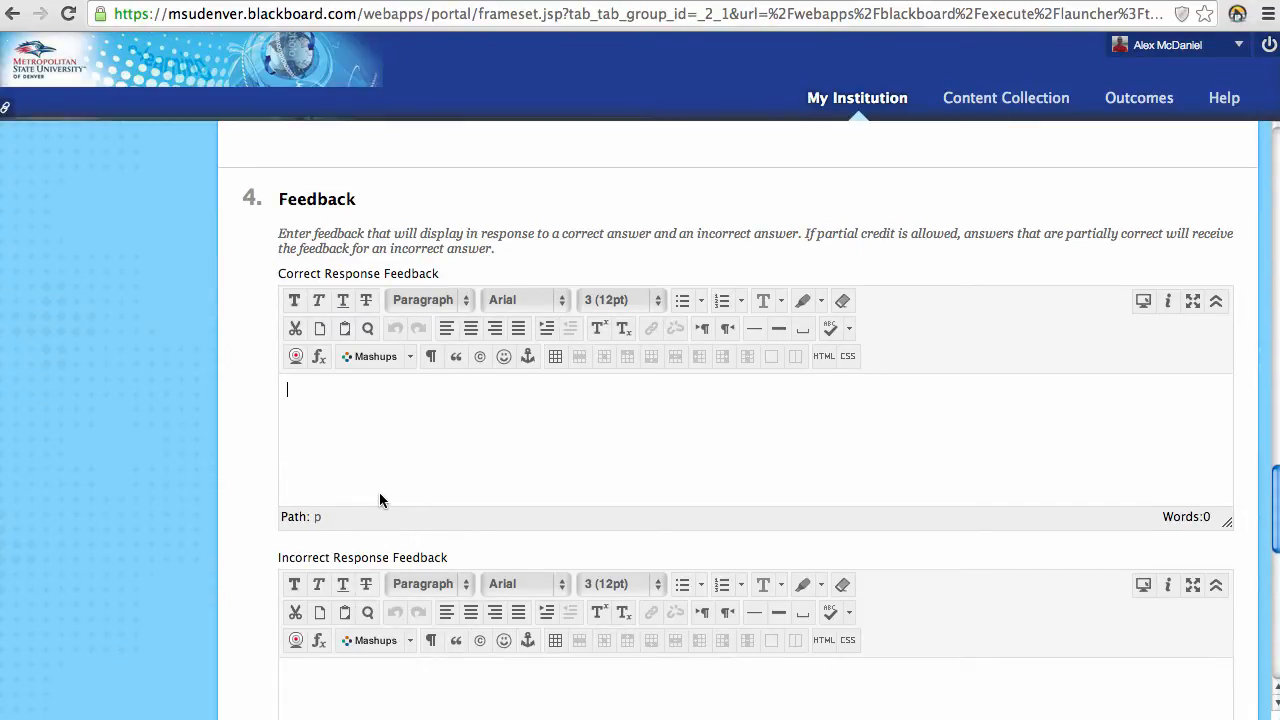
{"action": "left_click", "coordinate": [379, 492]}
{"action": "scroll", "coordinate": [375, 510], "scroll_direction": "down", "scroll_amount": 4}
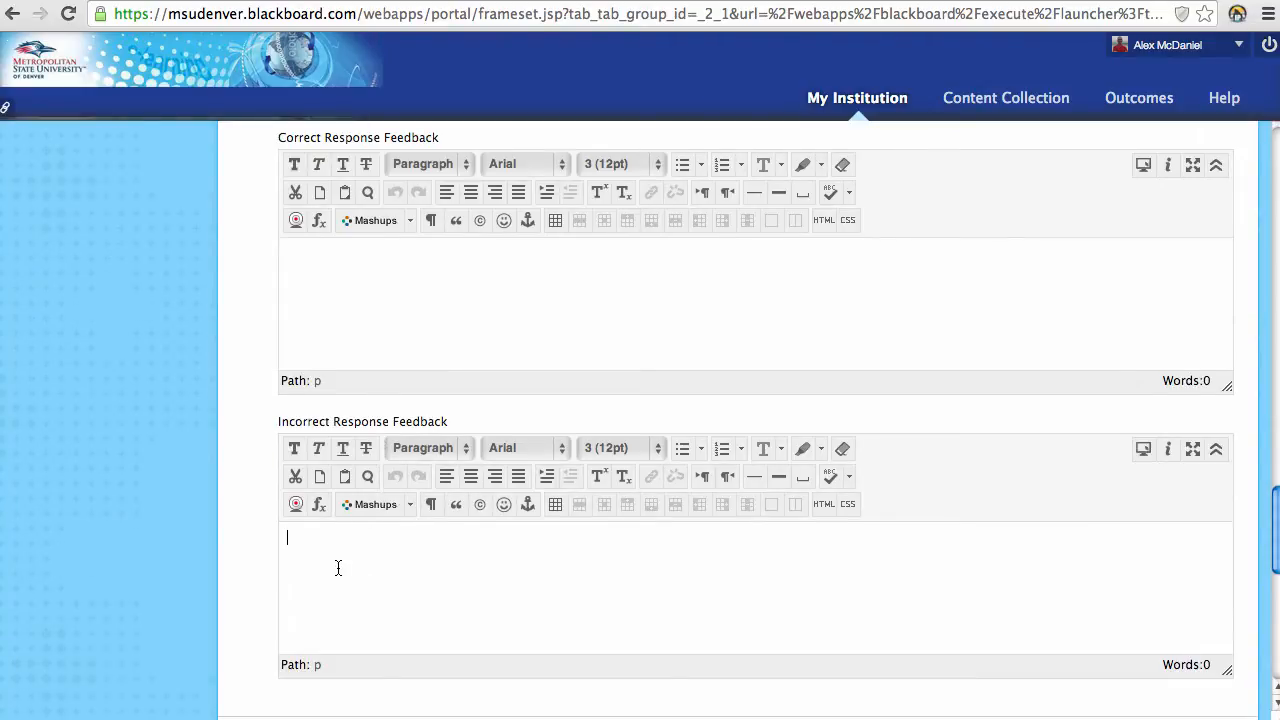
{"action": "scroll", "coordinate": [338, 568], "scroll_direction": "down", "scroll_amount": 10}
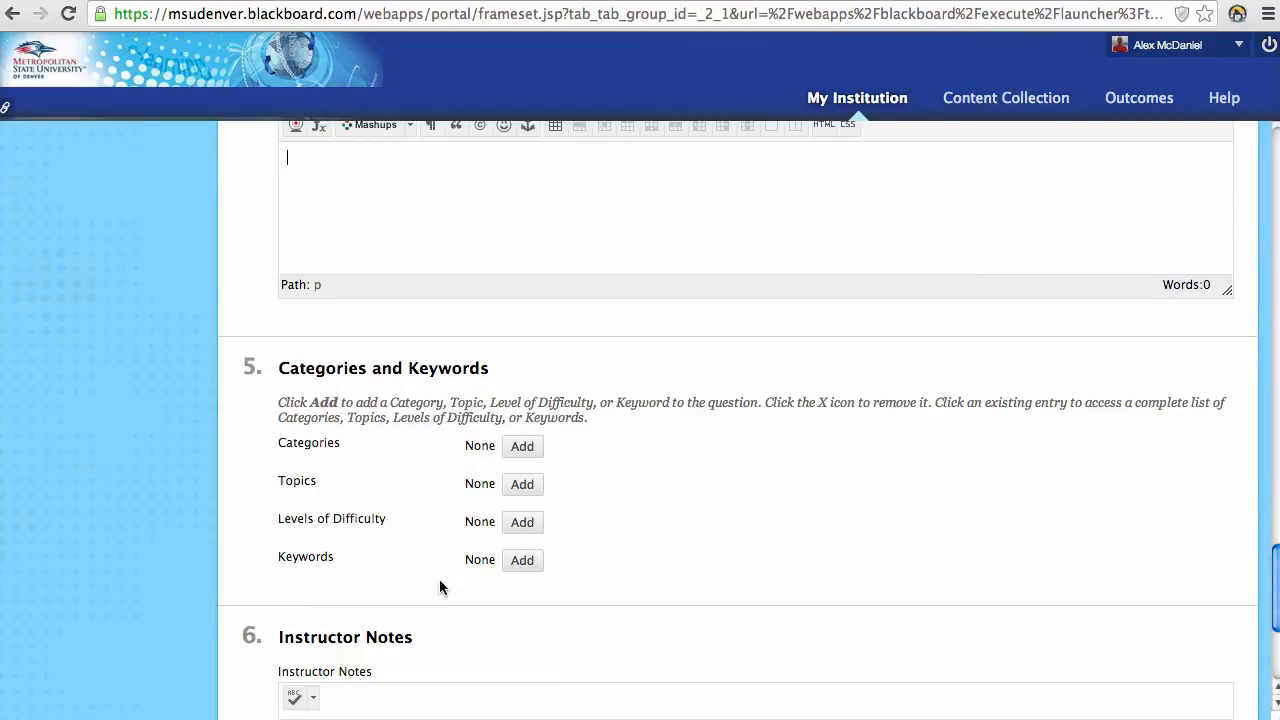
{"action": "scroll", "coordinate": [464, 609], "scroll_direction": "down", "scroll_amount": 1}
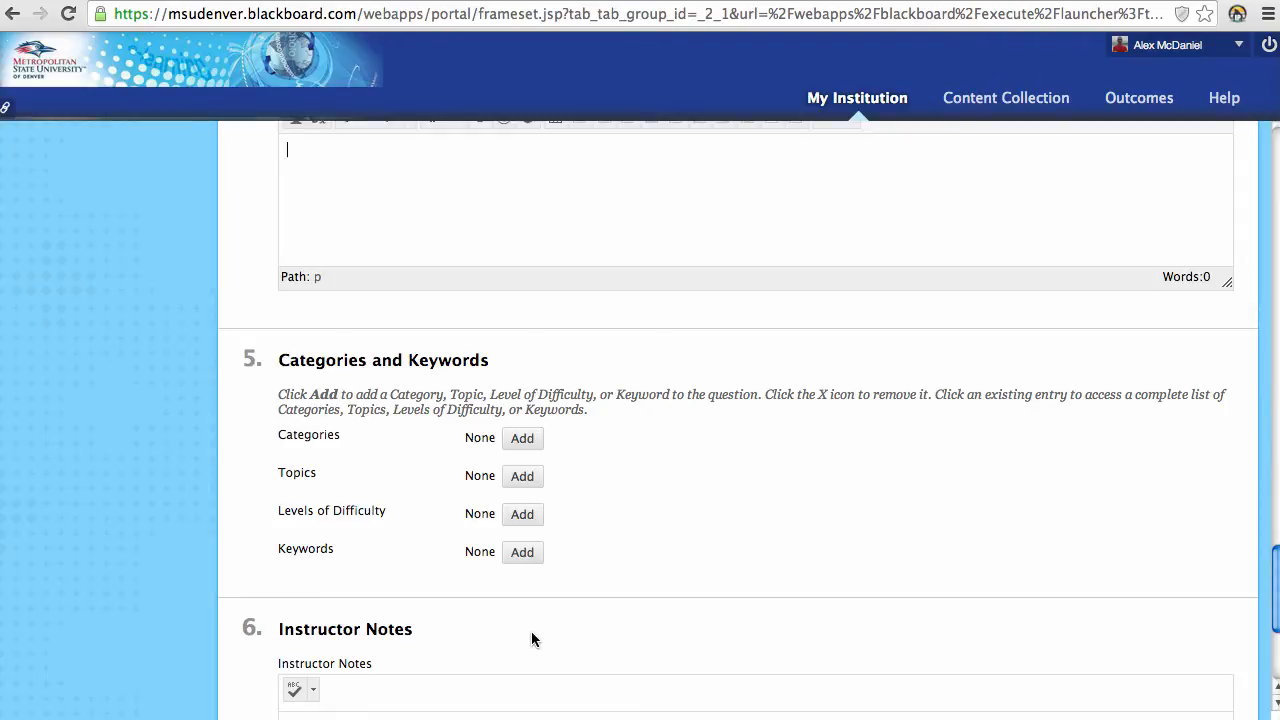
{"action": "scroll", "coordinate": [546, 665], "scroll_direction": "down", "scroll_amount": 3}
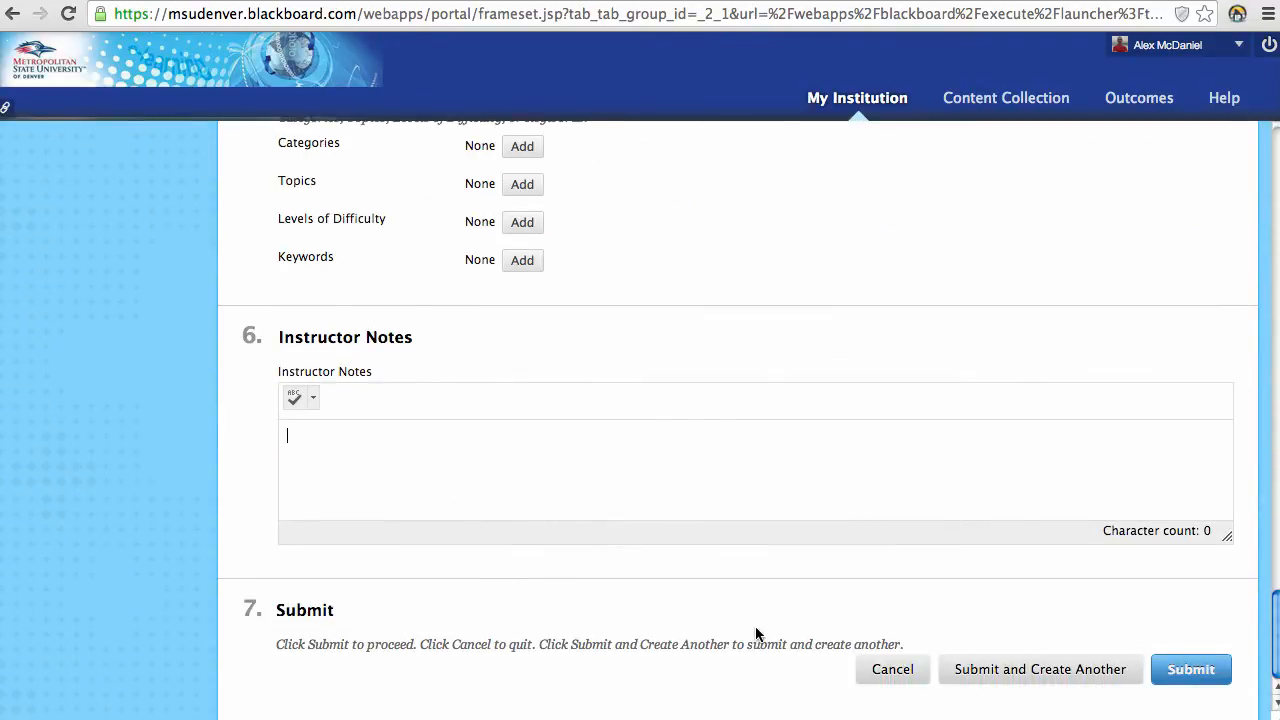
{"action": "left_click", "coordinate": [1178, 680]}
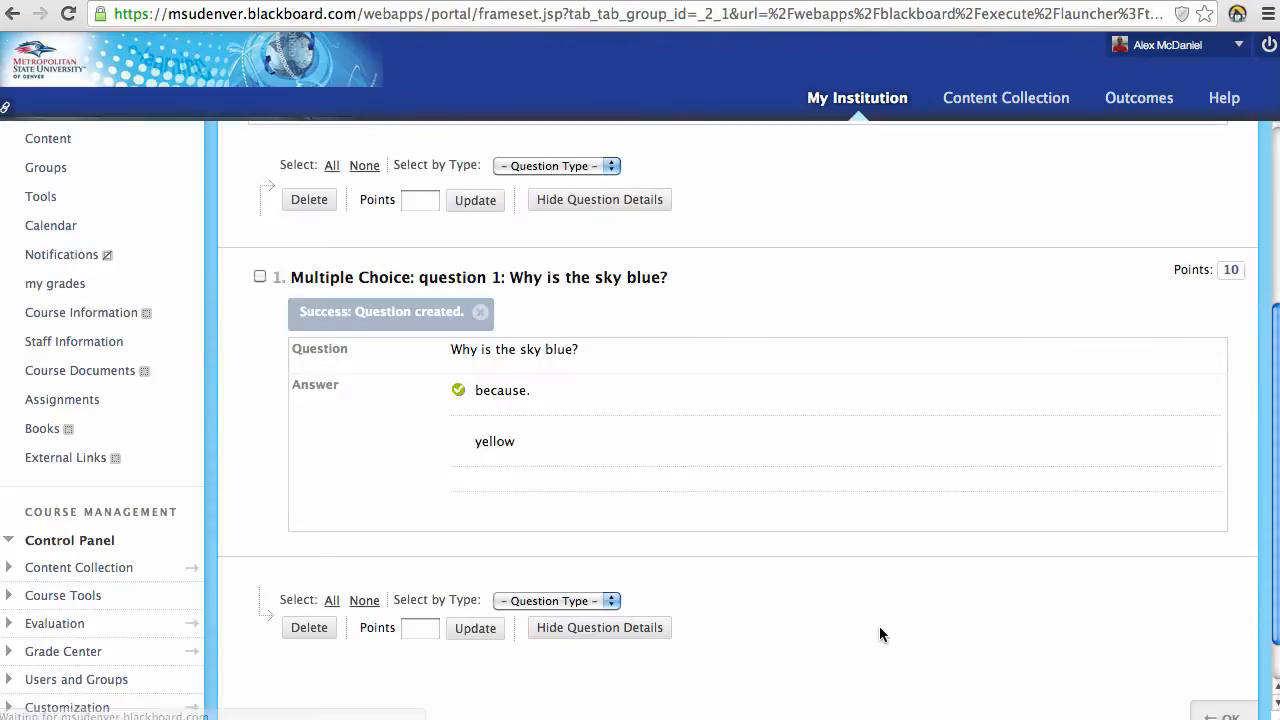
Step: Confirm the Test Canvas with OK to get back to the Create Test page
{"action": "scroll", "coordinate": [881, 620], "scroll_direction": "up", "scroll_amount": 5}
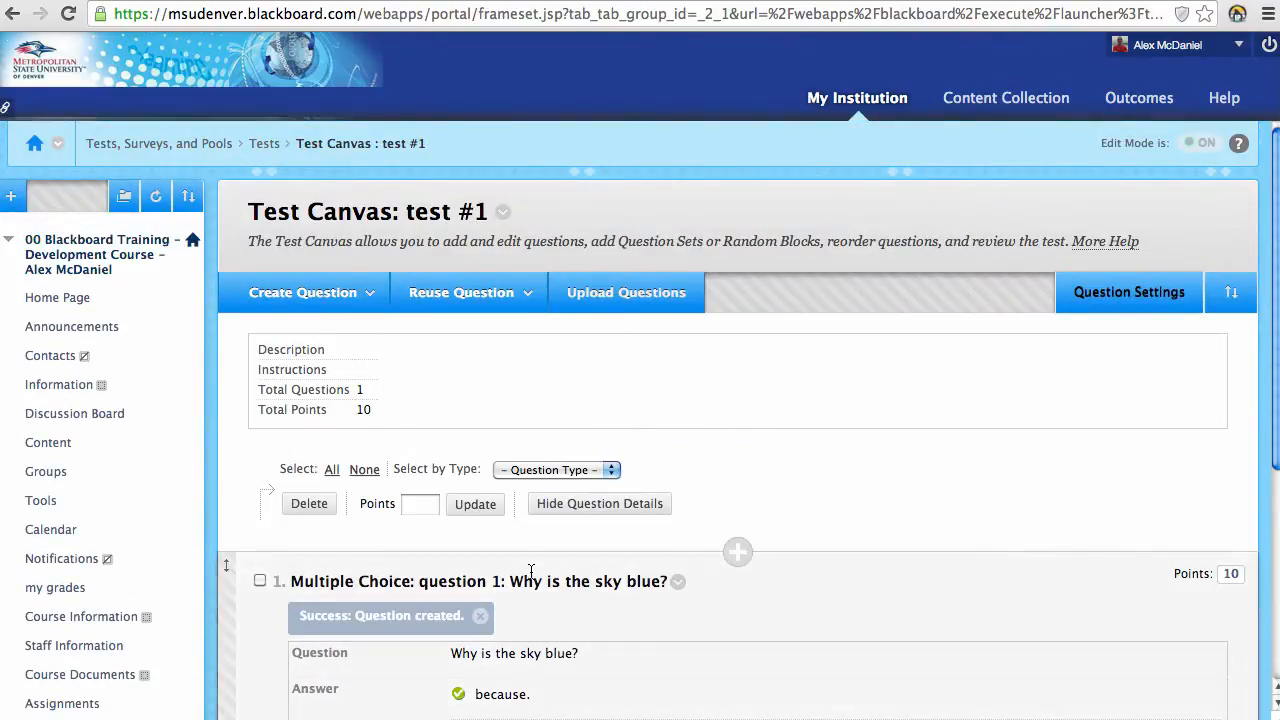
{"action": "scroll", "coordinate": [618, 647], "scroll_direction": "down", "scroll_amount": 4}
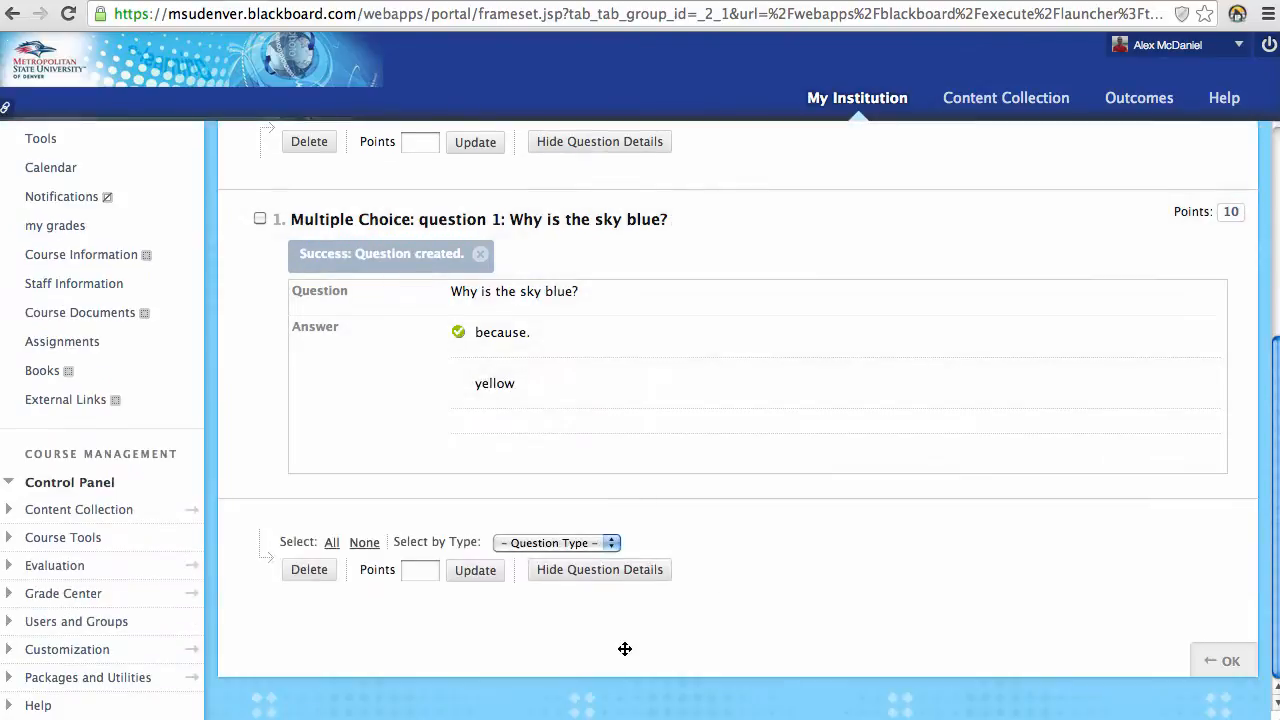
{"action": "scroll", "coordinate": [624, 649], "scroll_direction": "up", "scroll_amount": 4}
{"action": "scroll", "coordinate": [668, 568], "scroll_direction": "down", "scroll_amount": 5}
{"action": "left_click", "coordinate": [1220, 661]}
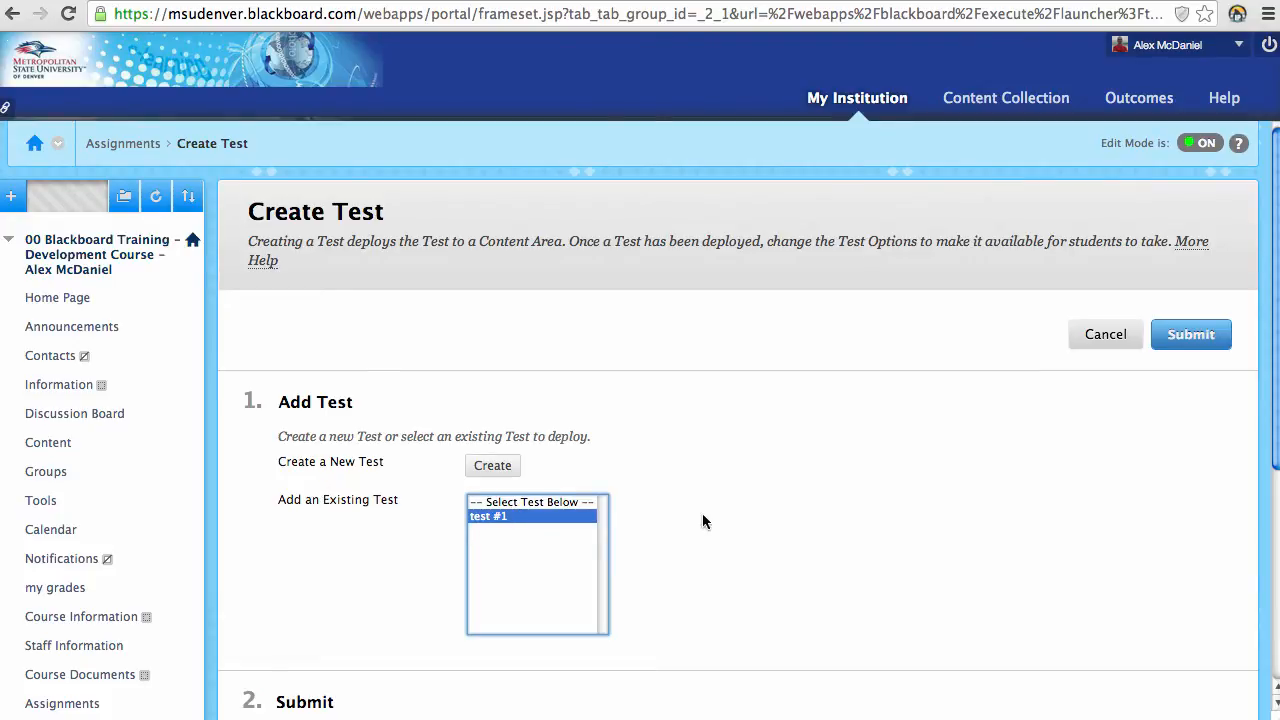
Step: Deploy test #1, keeping Open Test in New Window set to No
{"action": "scroll", "coordinate": [703, 515], "scroll_direction": "down", "scroll_amount": 3}
{"action": "left_click", "coordinate": [1193, 210]}
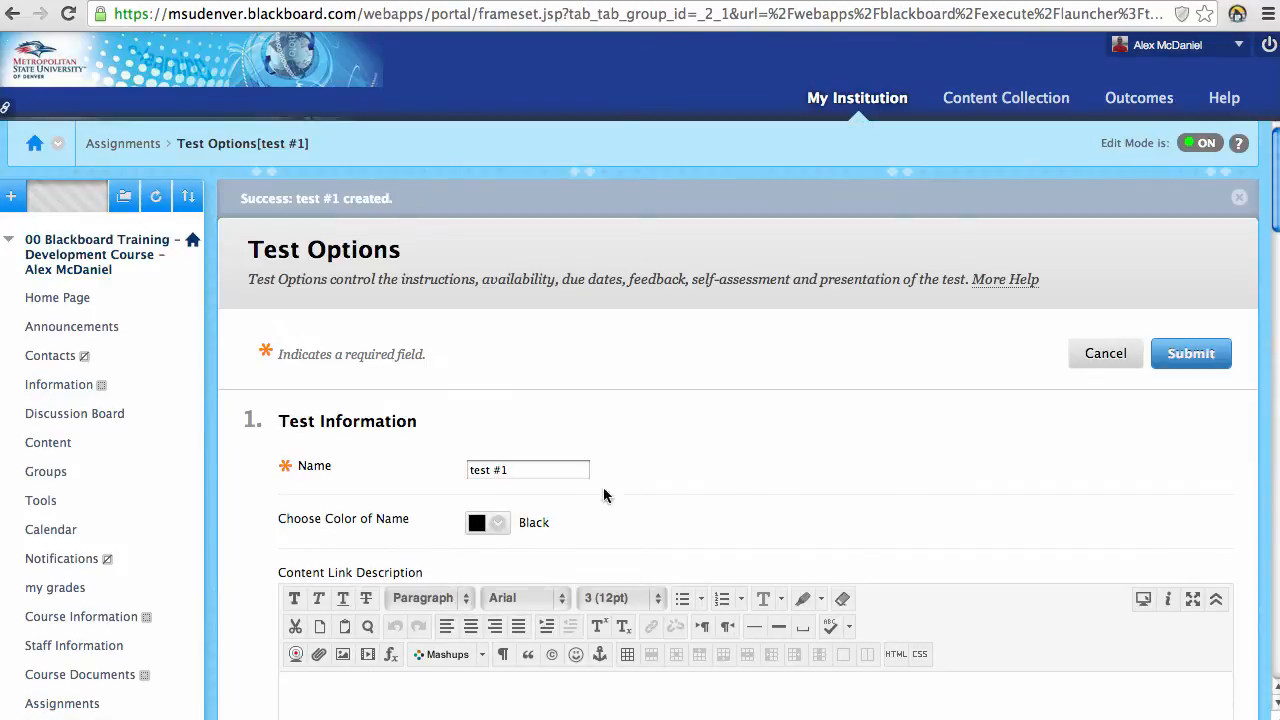
{"action": "scroll", "coordinate": [736, 455], "scroll_direction": "down", "scroll_amount": 1}
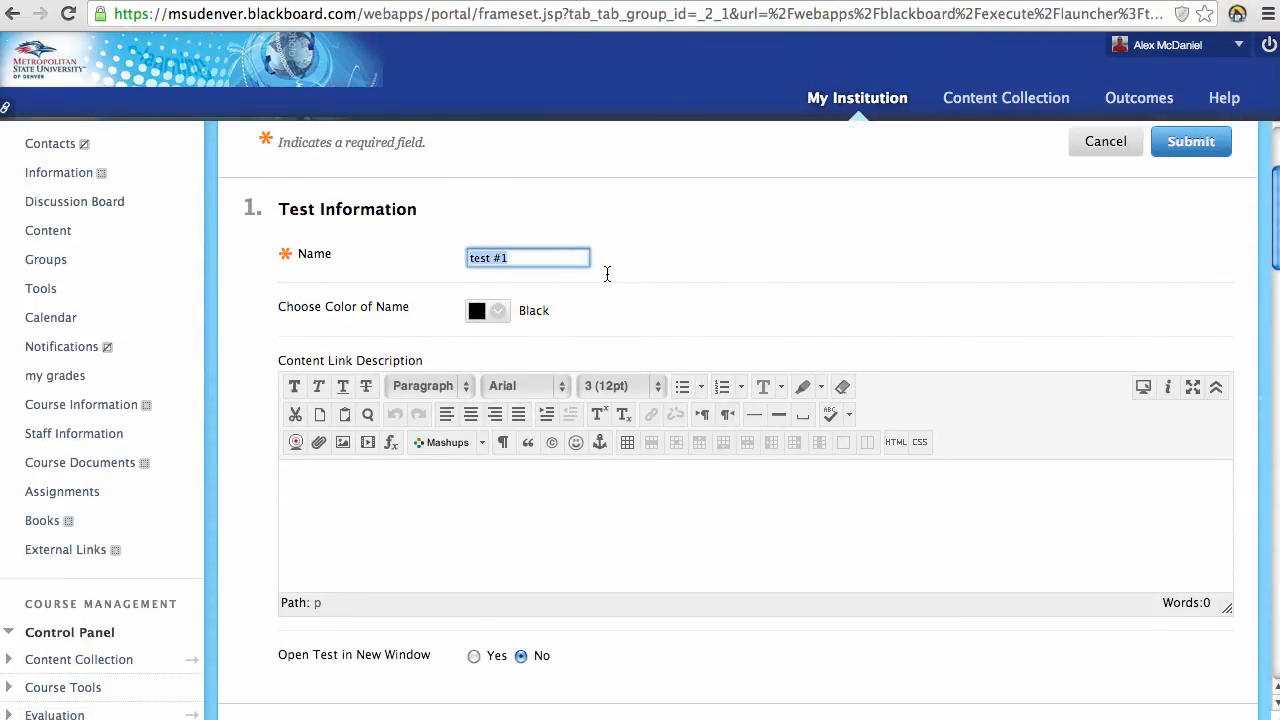
{"action": "scroll", "coordinate": [604, 334], "scroll_direction": "down", "scroll_amount": 1}
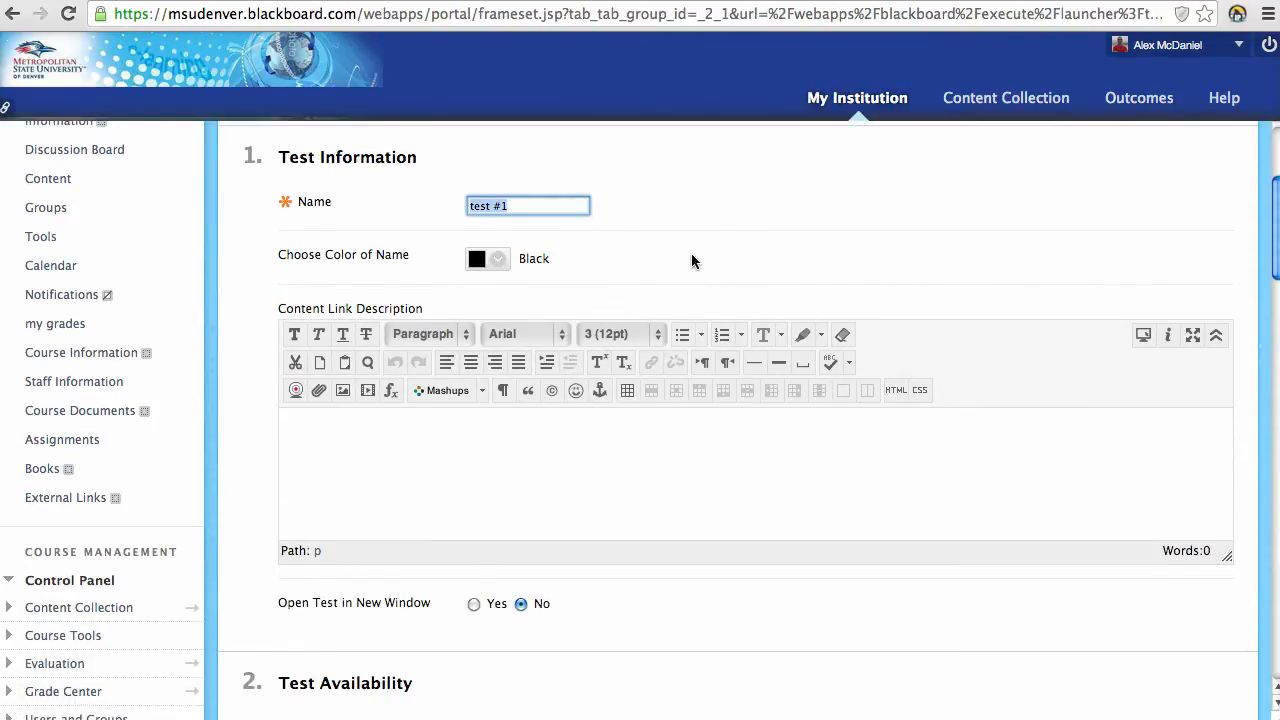
{"action": "left_click", "coordinate": [474, 605]}
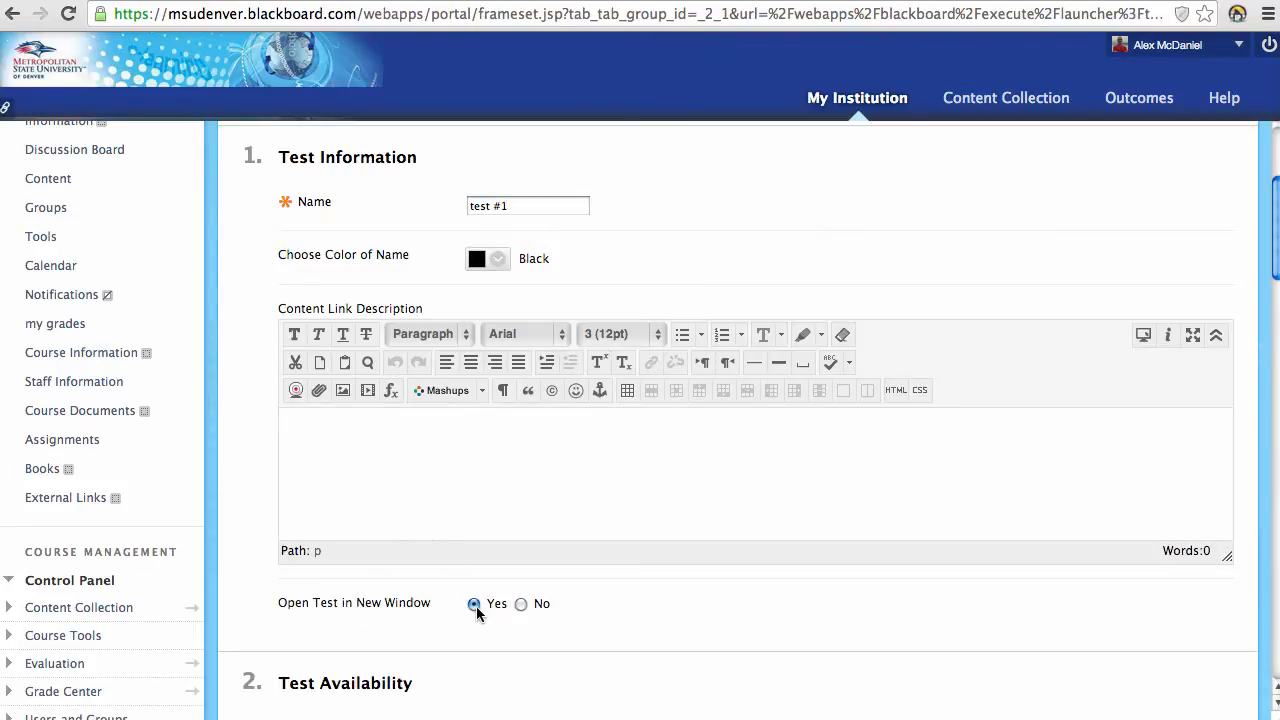
{"action": "left_click", "coordinate": [520, 604]}
Step: Enter the content link description 'link to the test...'
{"action": "scroll", "coordinate": [514, 606], "scroll_direction": "up", "scroll_amount": 1}
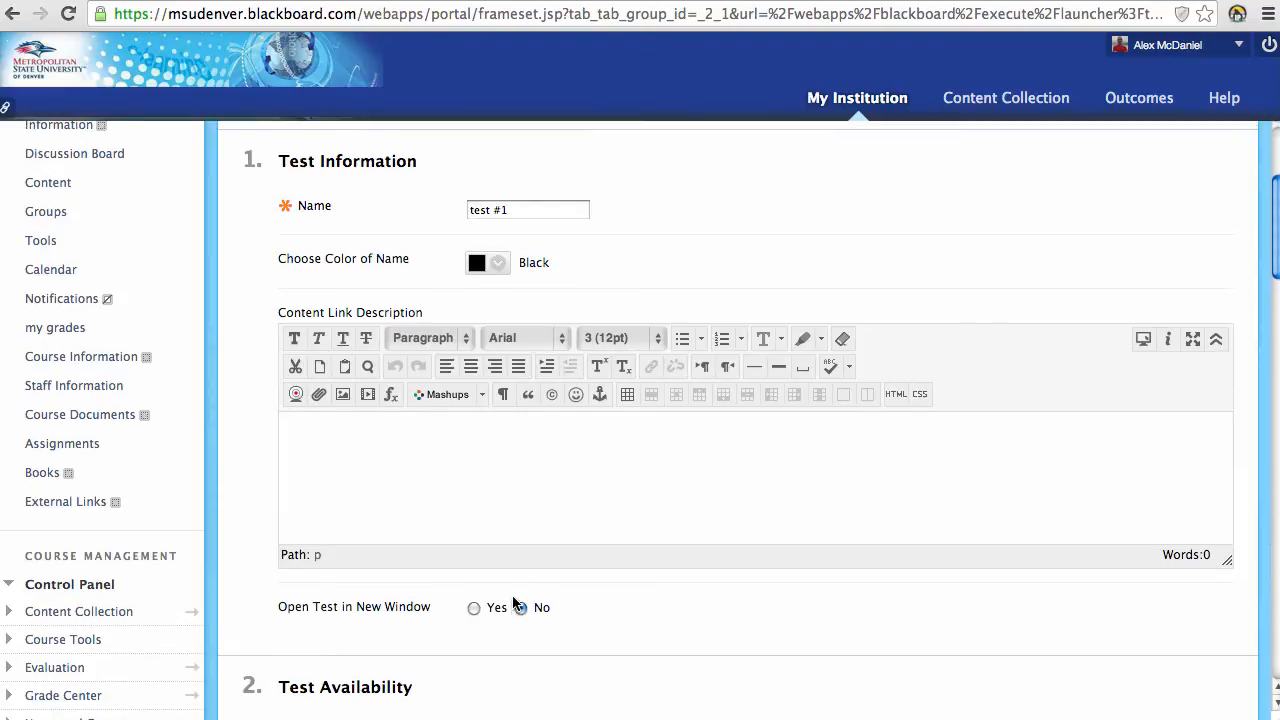
{"action": "left_click", "coordinate": [467, 505]}
{"action": "type", "text": "li"}
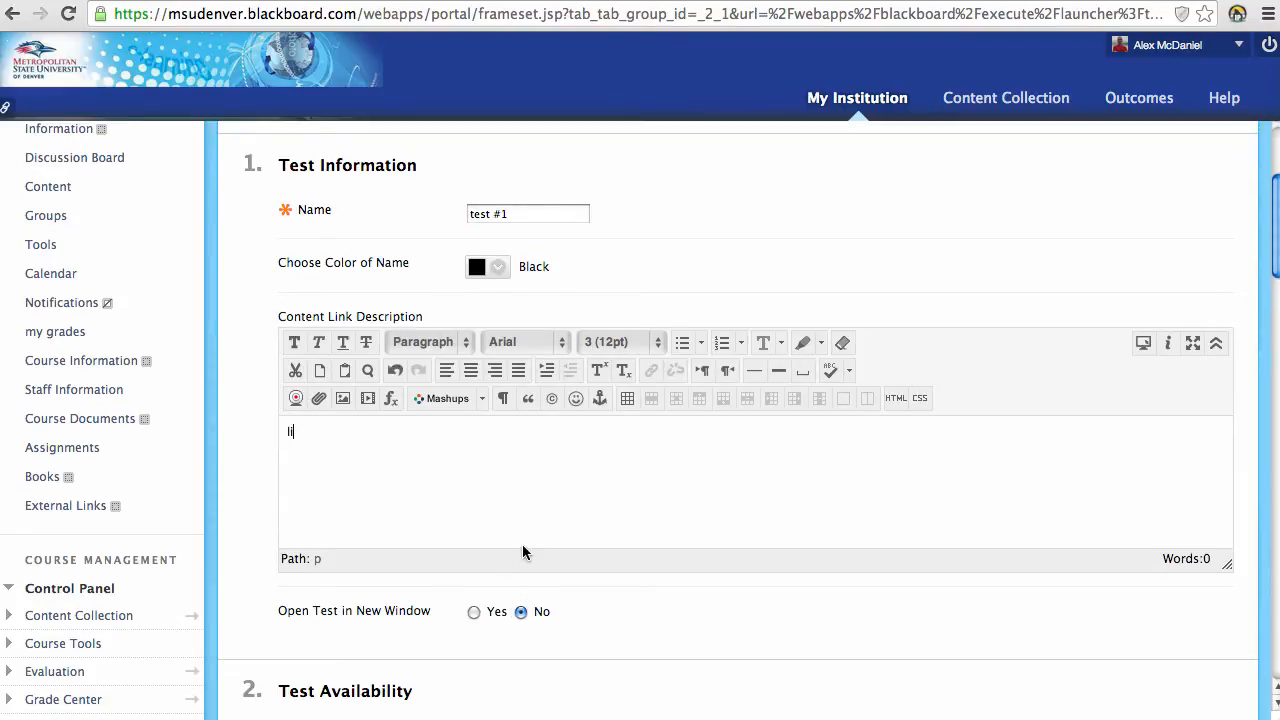
{"action": "type", "text": "nk to the test..."}
{"action": "scroll", "coordinate": [715, 594], "scroll_direction": "down", "scroll_amount": 10}
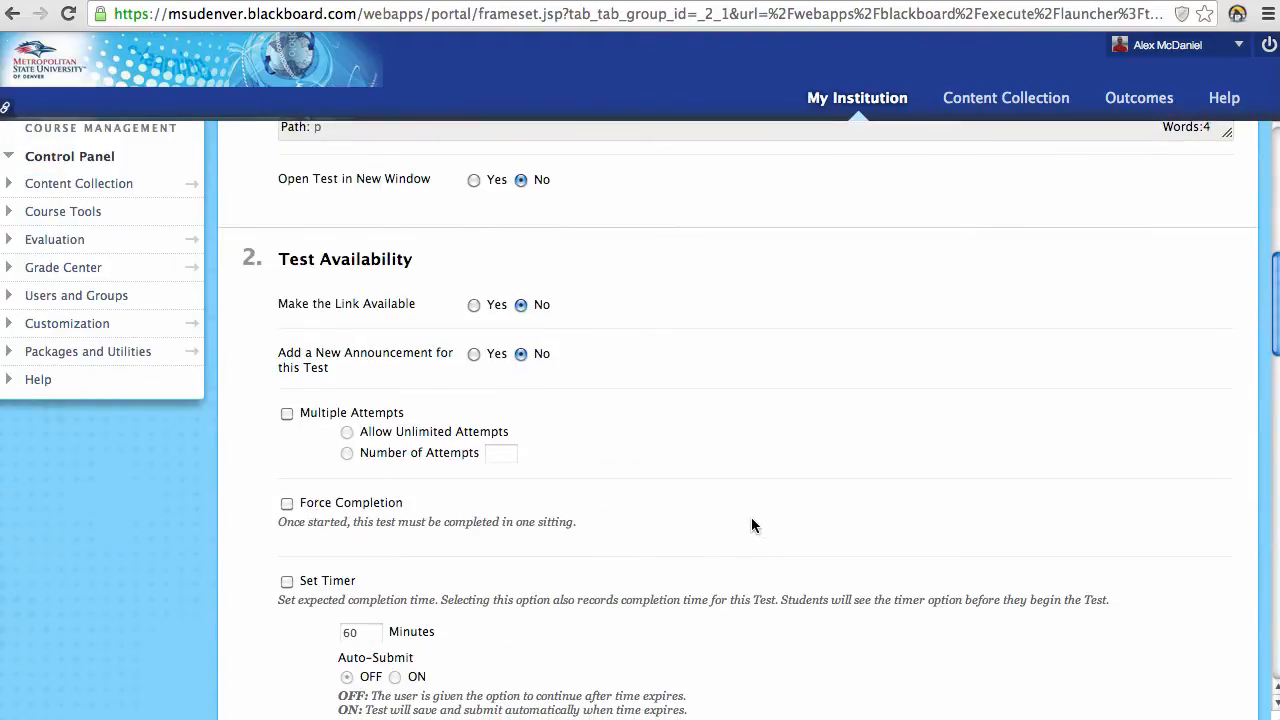
{"action": "scroll", "coordinate": [752, 520], "scroll_direction": "up", "scroll_amount": 4}
{"action": "scroll", "coordinate": [752, 525], "scroll_direction": "down", "scroll_amount": 3}
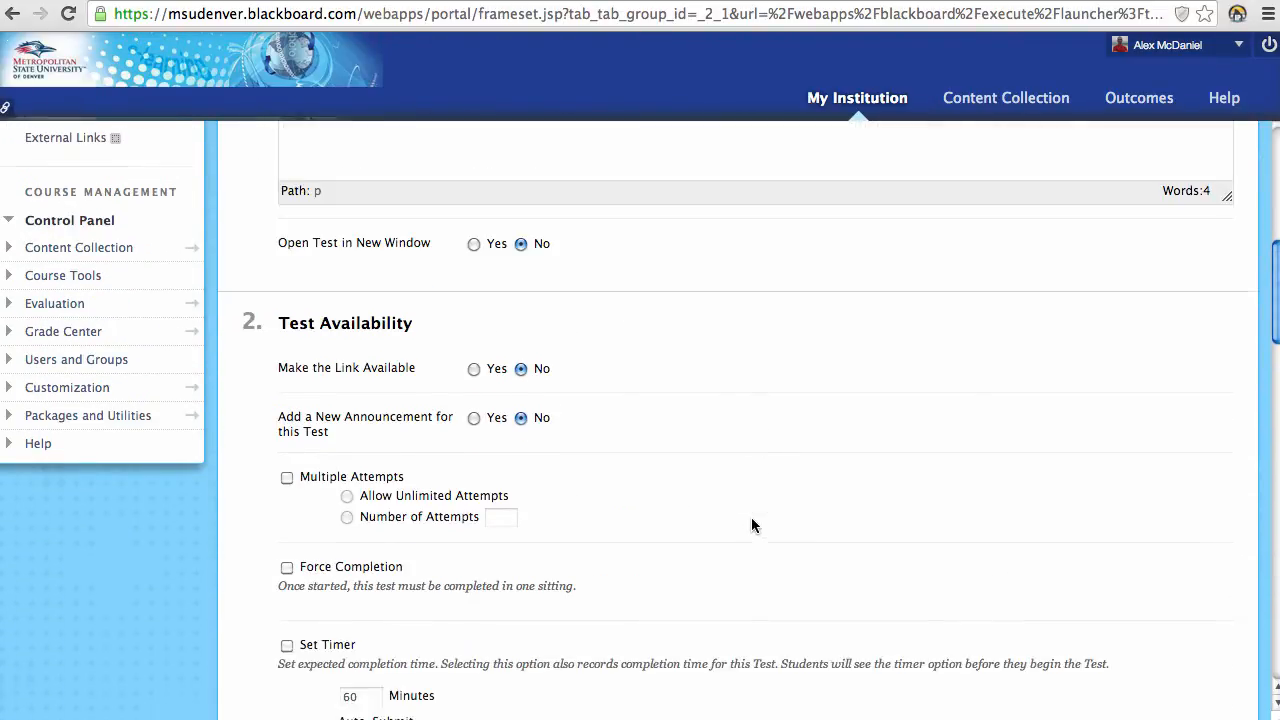
Step: Set both Make the Link Available and Add a New Announcement to Yes
{"action": "left_click", "coordinate": [474, 370]}
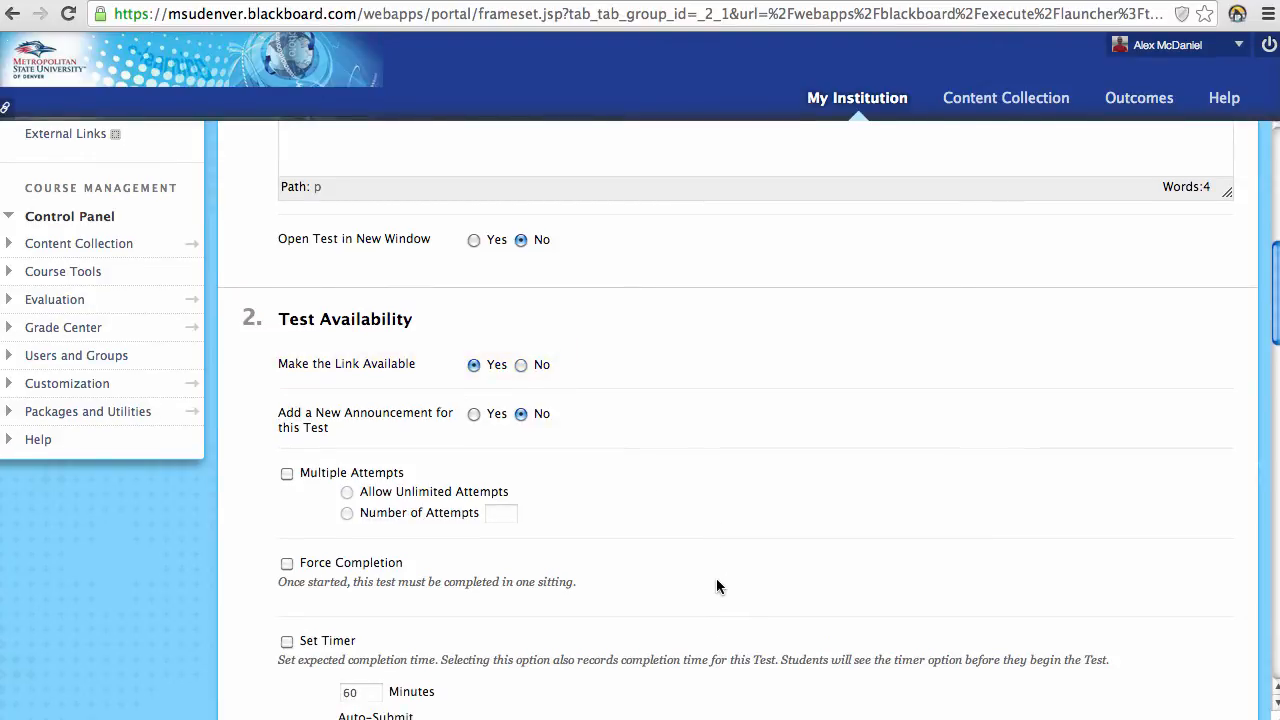
{"action": "scroll", "coordinate": [716, 584], "scroll_direction": "down", "scroll_amount": 1}
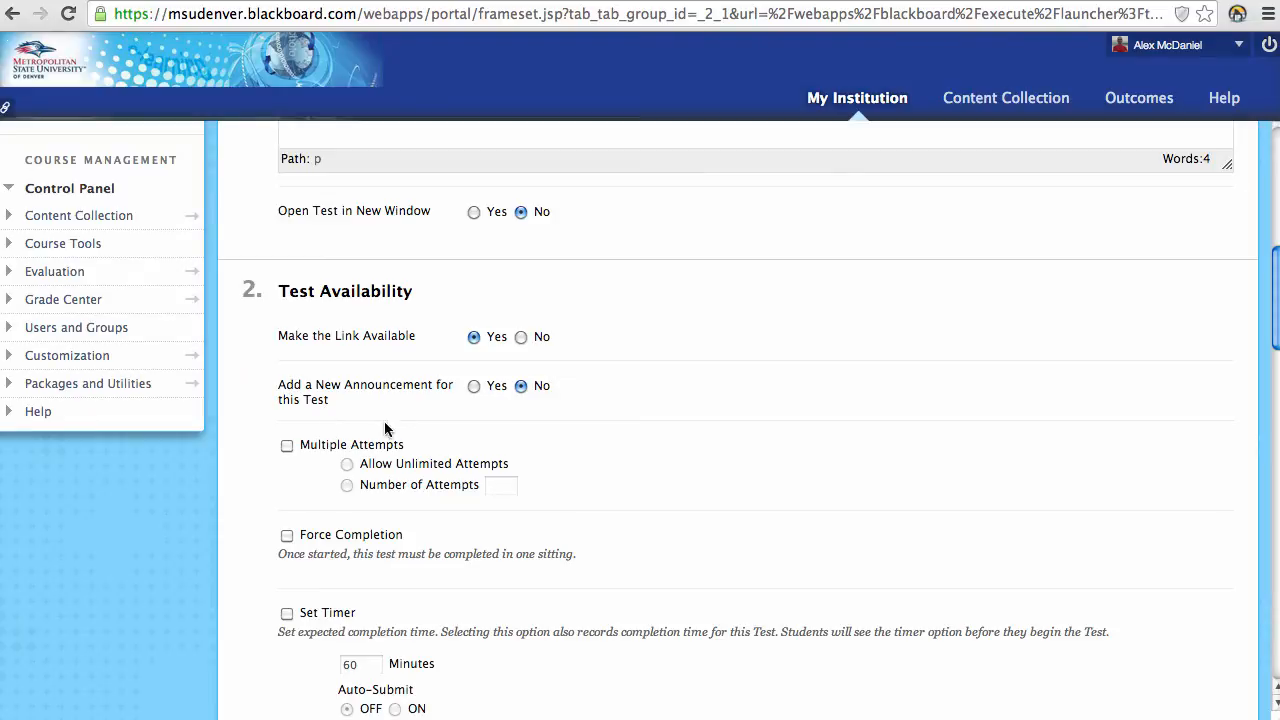
{"action": "left_click", "coordinate": [472, 387]}
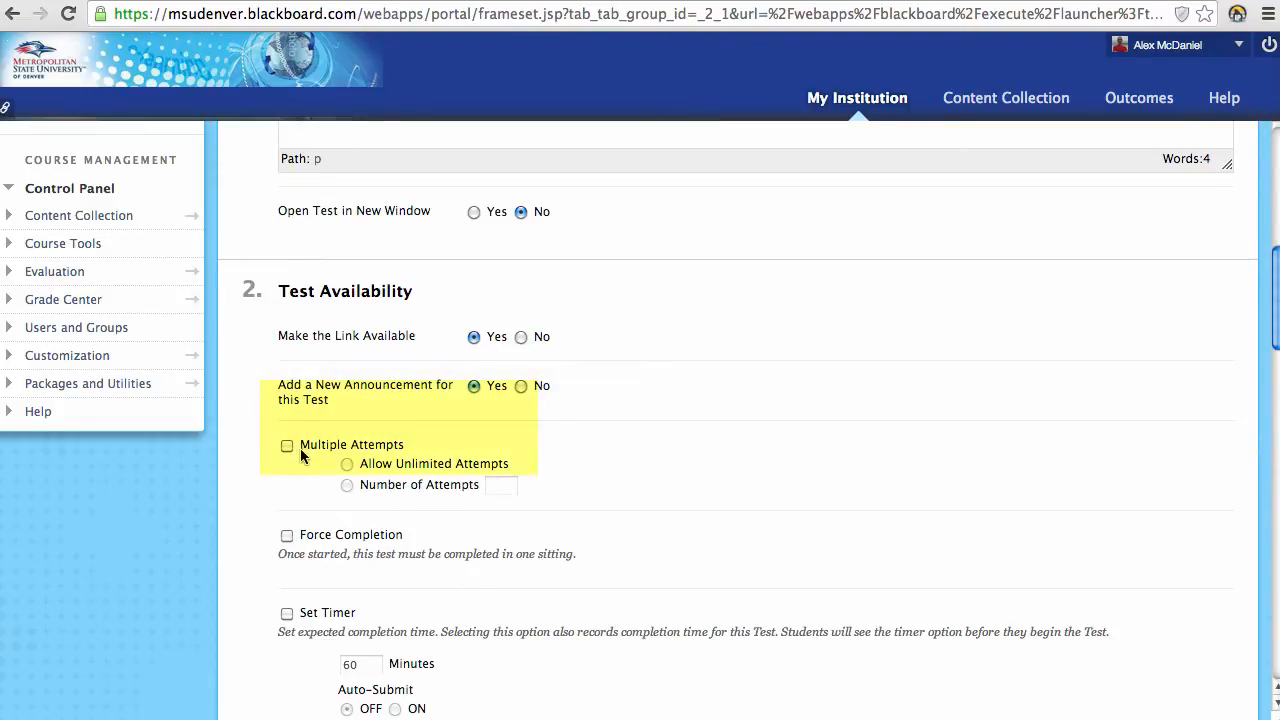
{"action": "scroll", "coordinate": [300, 450], "scroll_direction": "down", "scroll_amount": 1}
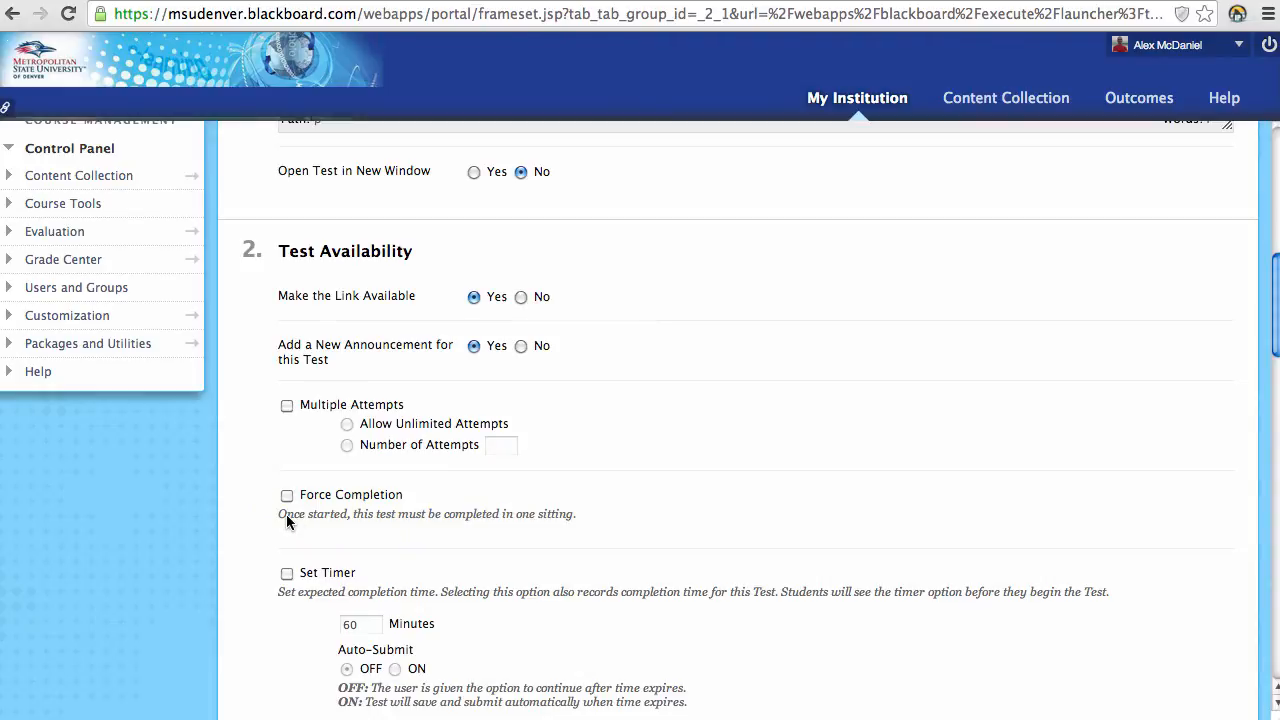
Step: Toggle Set Timer on and back off, leaving it disabled, and select the Password field
{"action": "scroll", "coordinate": [286, 514], "scroll_direction": "down", "scroll_amount": 3}
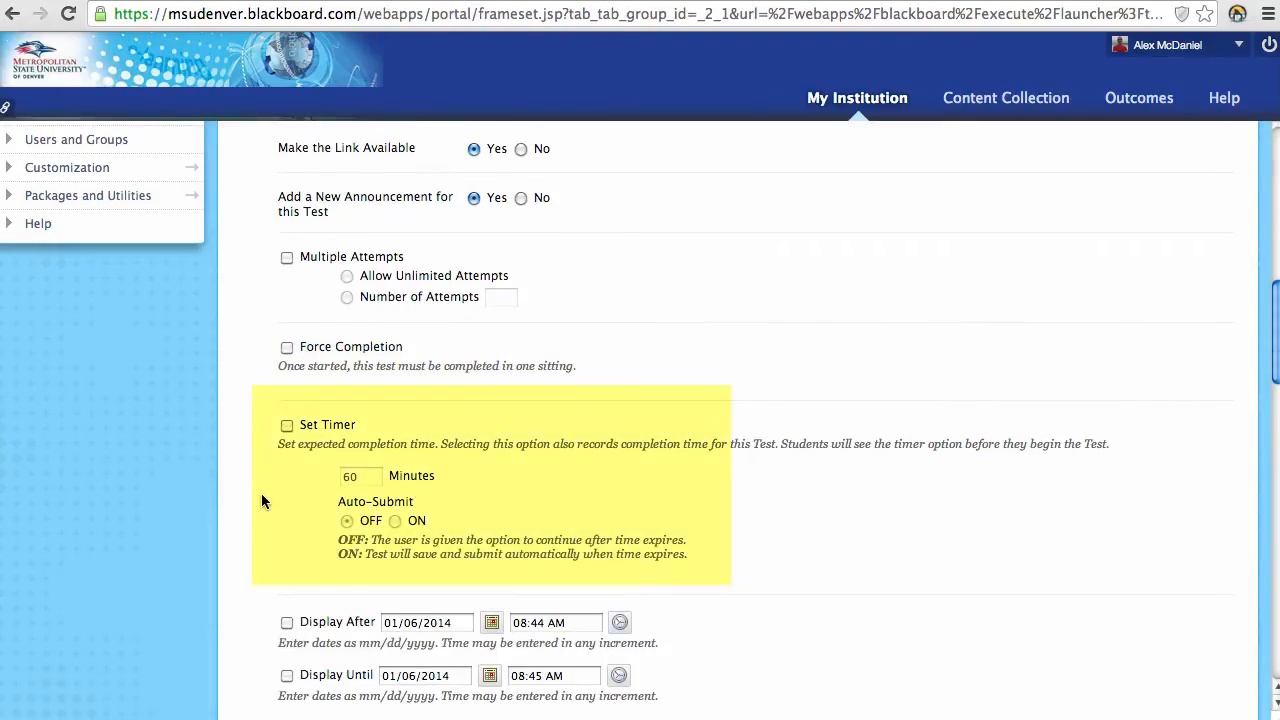
{"action": "left_click", "coordinate": [287, 427]}
{"action": "scroll", "coordinate": [330, 475], "scroll_direction": "down", "scroll_amount": 1}
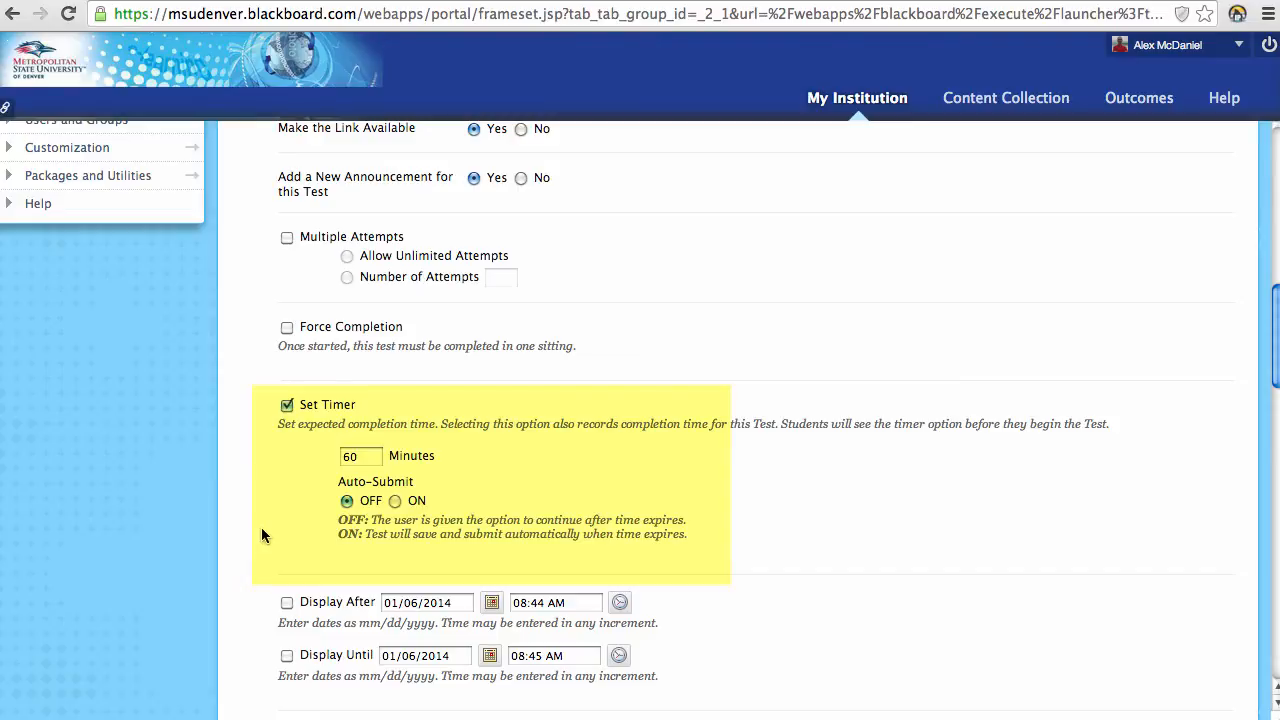
{"action": "left_click", "coordinate": [286, 406]}
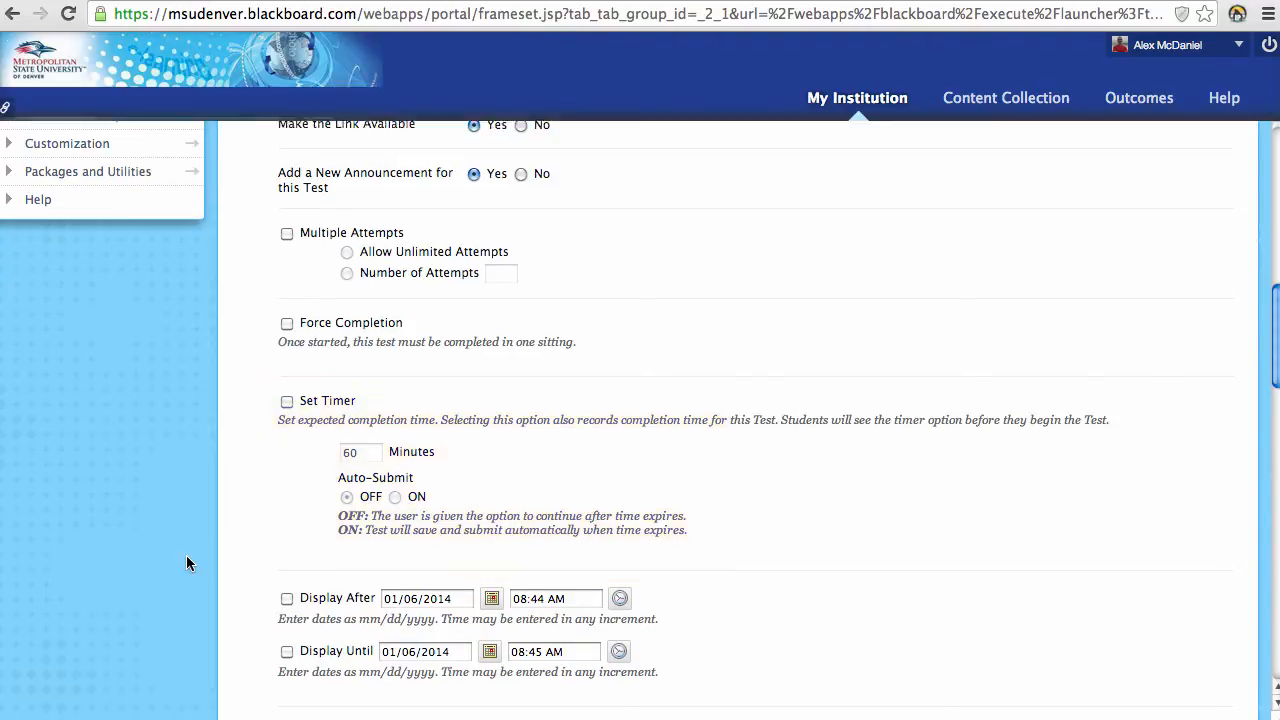
{"action": "scroll", "coordinate": [186, 563], "scroll_direction": "down", "scroll_amount": 3}
{"action": "scroll", "coordinate": [188, 563], "scroll_direction": "down", "scroll_amount": 1}
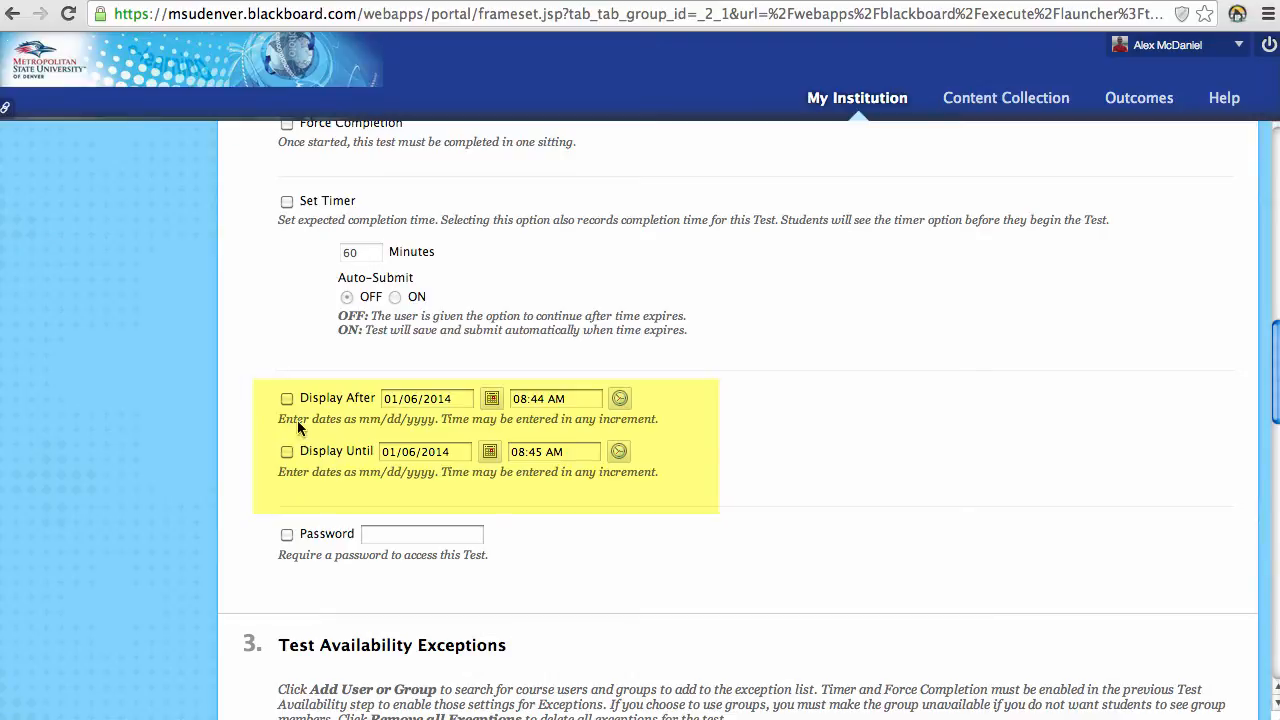
{"action": "scroll", "coordinate": [239, 449], "scroll_direction": "down", "scroll_amount": 2}
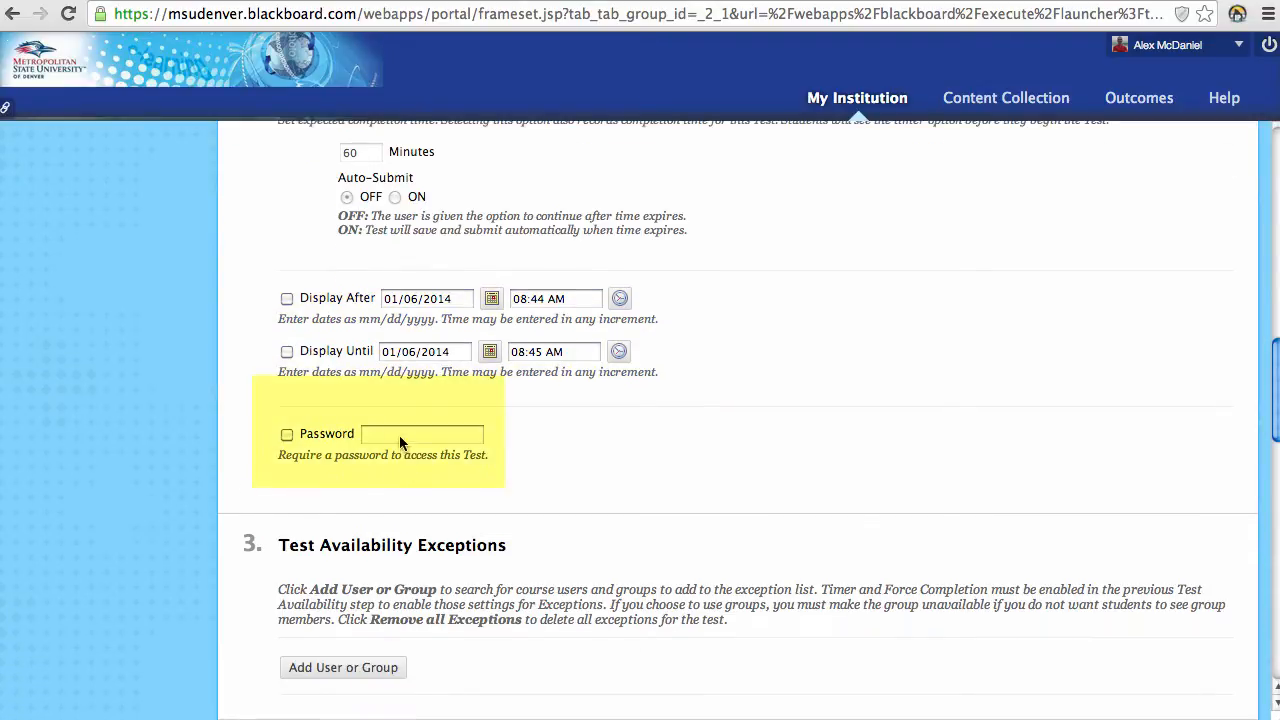
{"action": "left_click", "coordinate": [399, 435]}
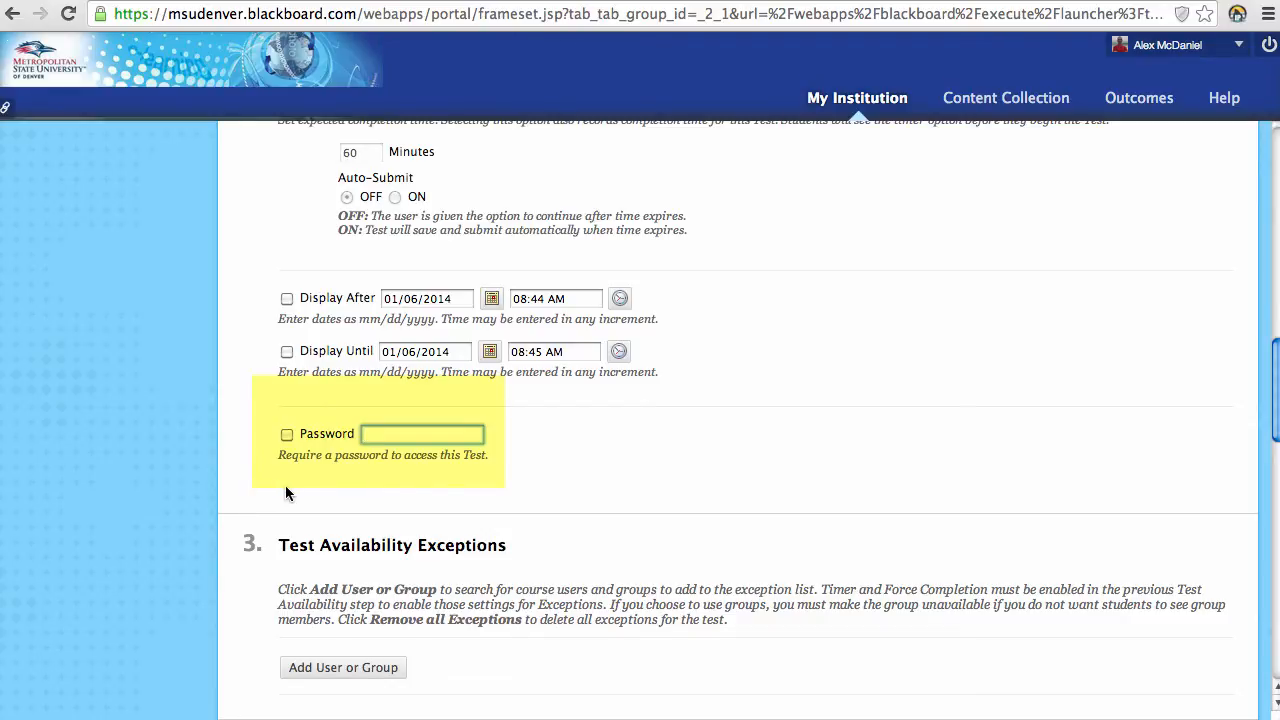
Step: Open the Add User or Group window for availability exceptions and bring it fully into view
{"action": "scroll", "coordinate": [260, 485], "scroll_direction": "down", "scroll_amount": 1}
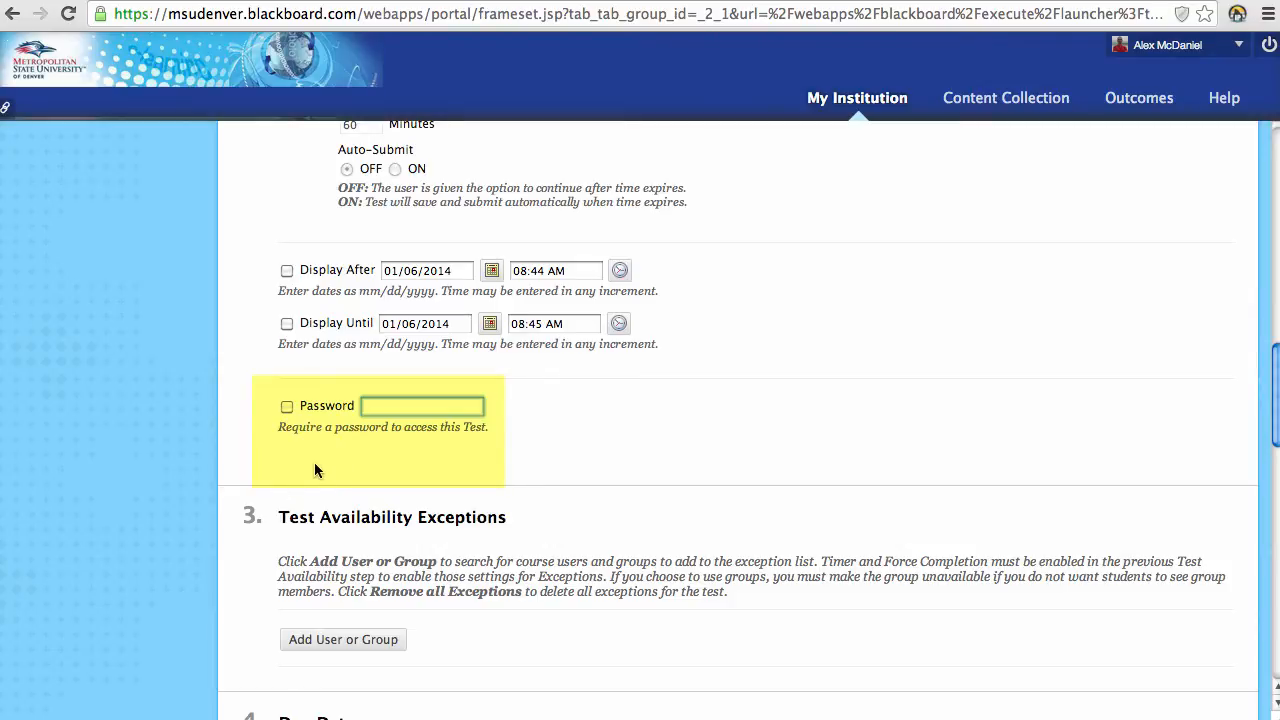
{"action": "scroll", "coordinate": [206, 462], "scroll_direction": "down", "scroll_amount": 3}
{"action": "scroll", "coordinate": [206, 467], "scroll_direction": "down", "scroll_amount": 1}
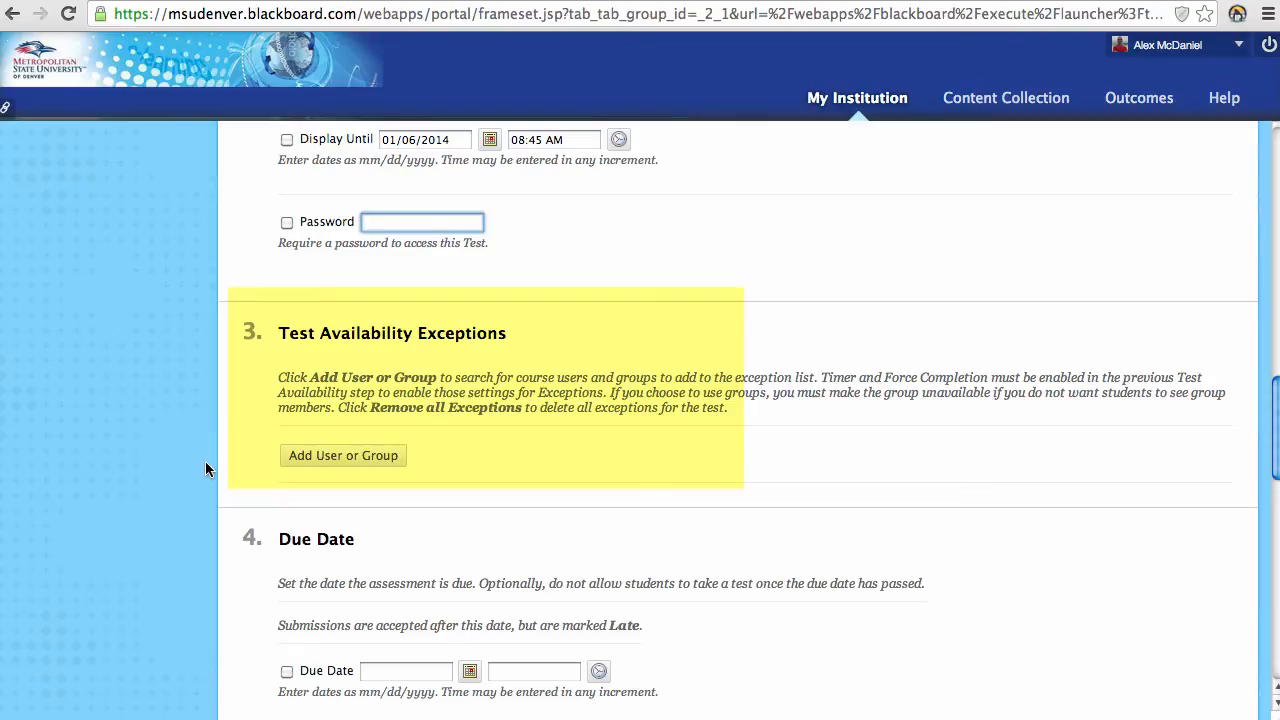
{"action": "scroll", "coordinate": [208, 479], "scroll_direction": "down", "scroll_amount": 1}
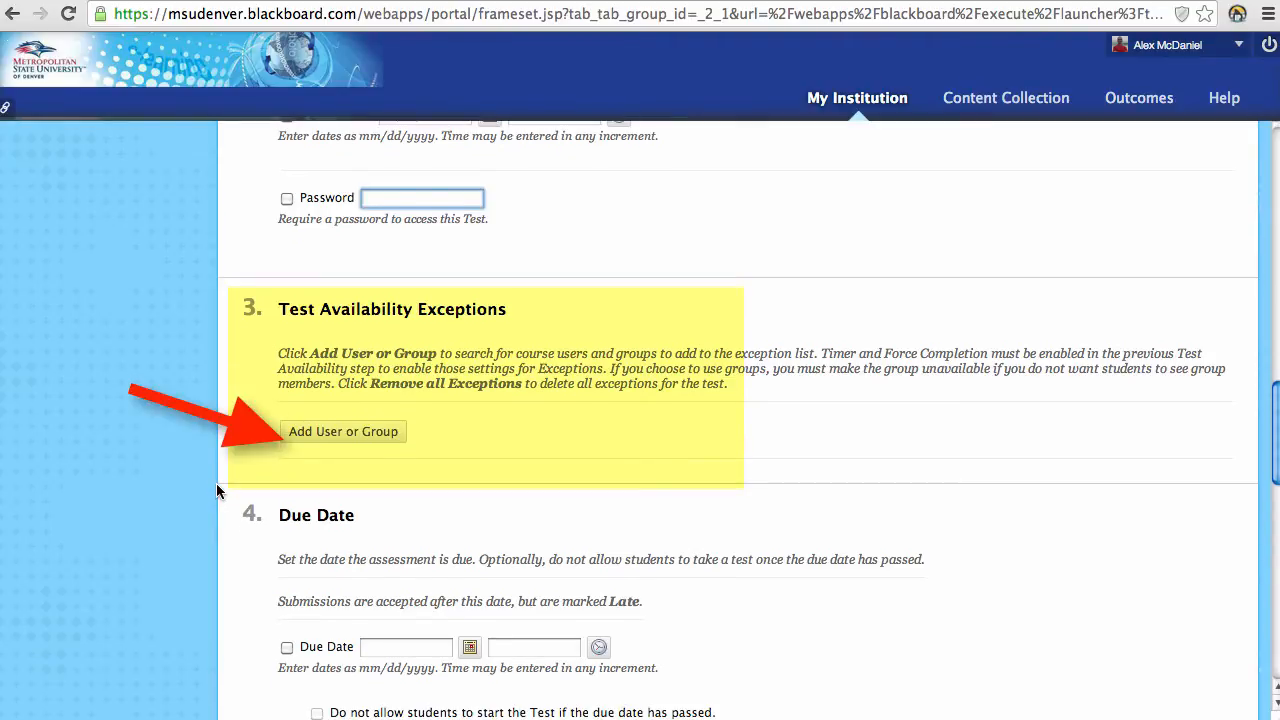
{"action": "left_click", "coordinate": [314, 433]}
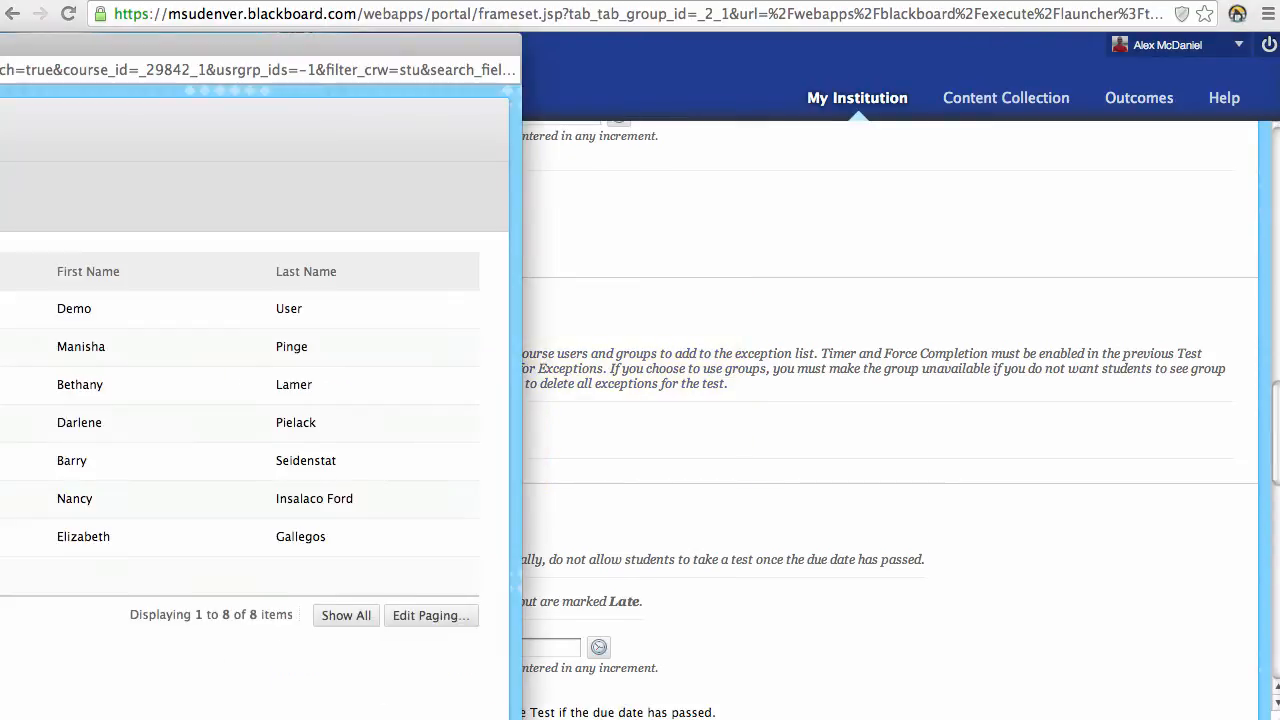
{"action": "left_click_drag", "start_coordinate": [0, 48], "coordinate": [393, 40]}
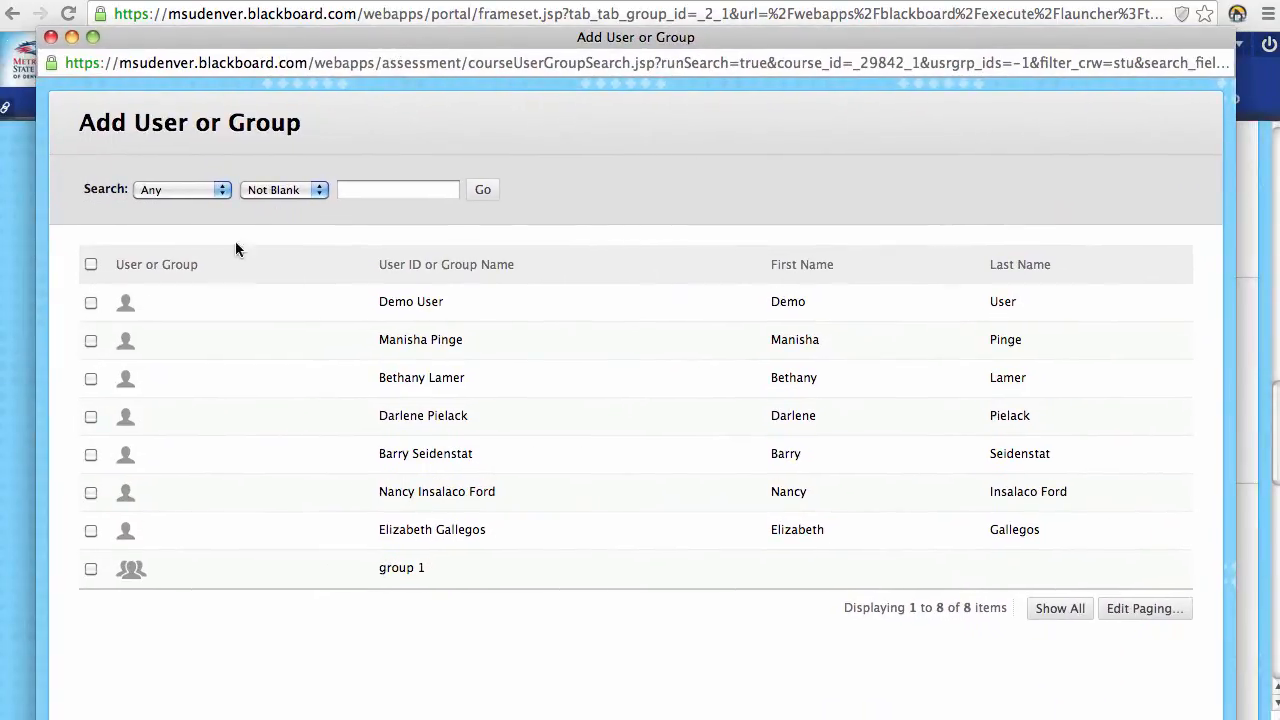
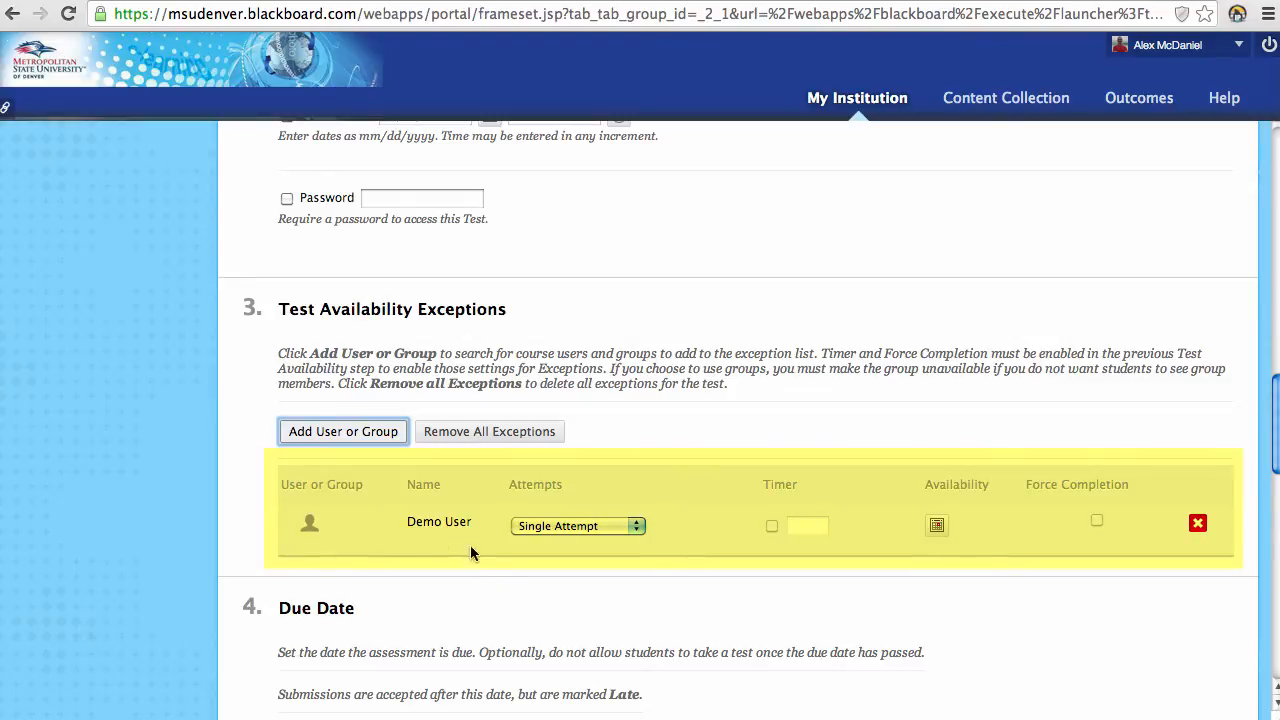
Step: Give the Demo User exception Multiple Attempts, set to 2 attempts
{"action": "left_click", "coordinate": [633, 526]}
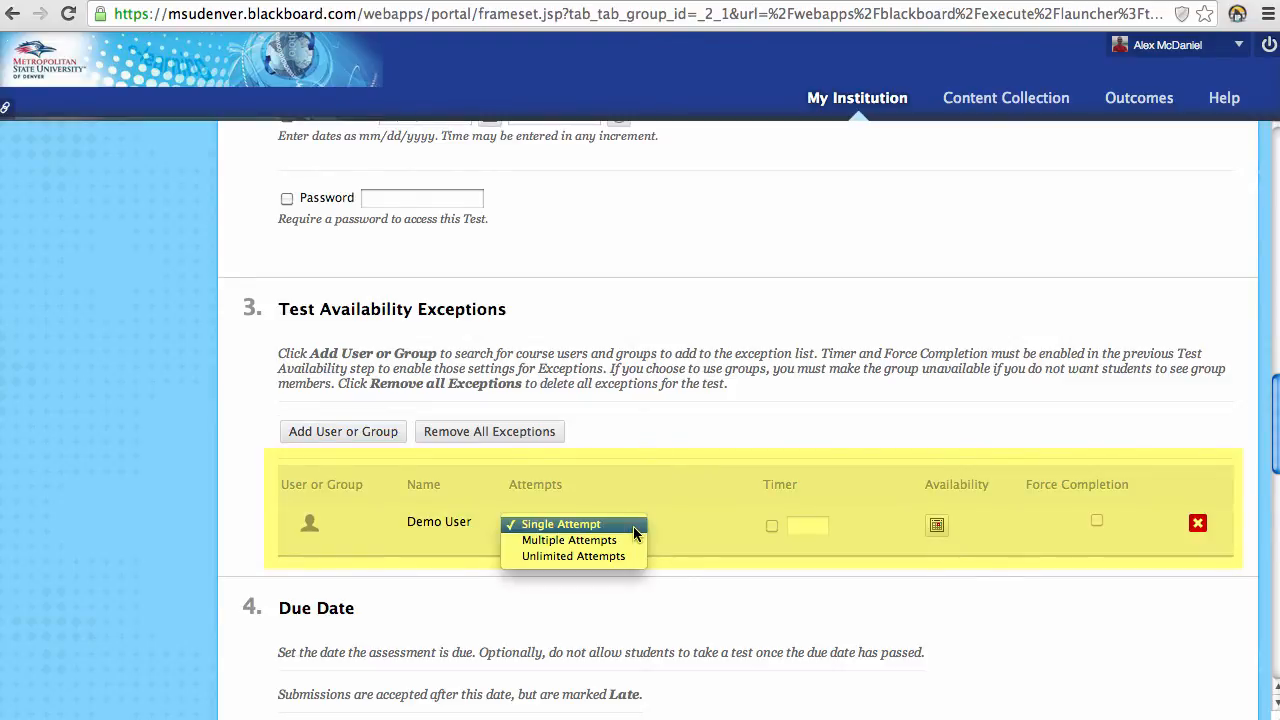
{"action": "left_click", "coordinate": [660, 526]}
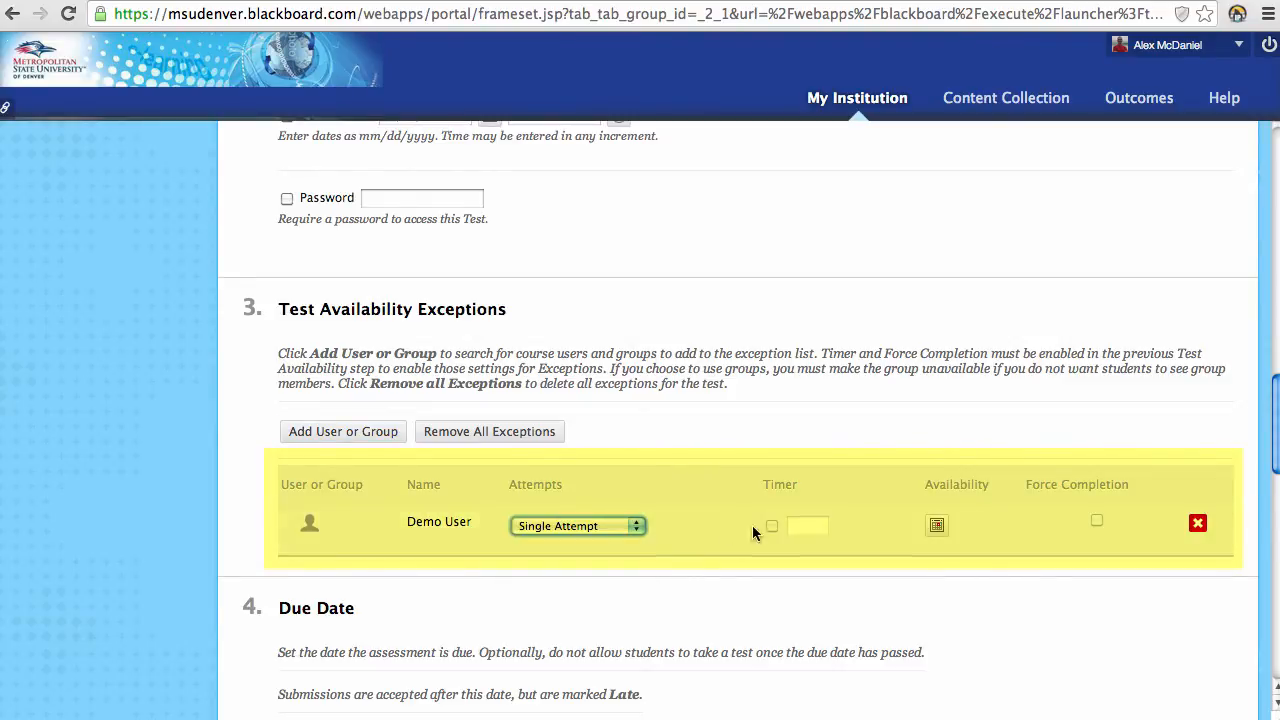
{"action": "left_click", "coordinate": [633, 526]}
{"action": "left_click", "coordinate": [620, 540]}
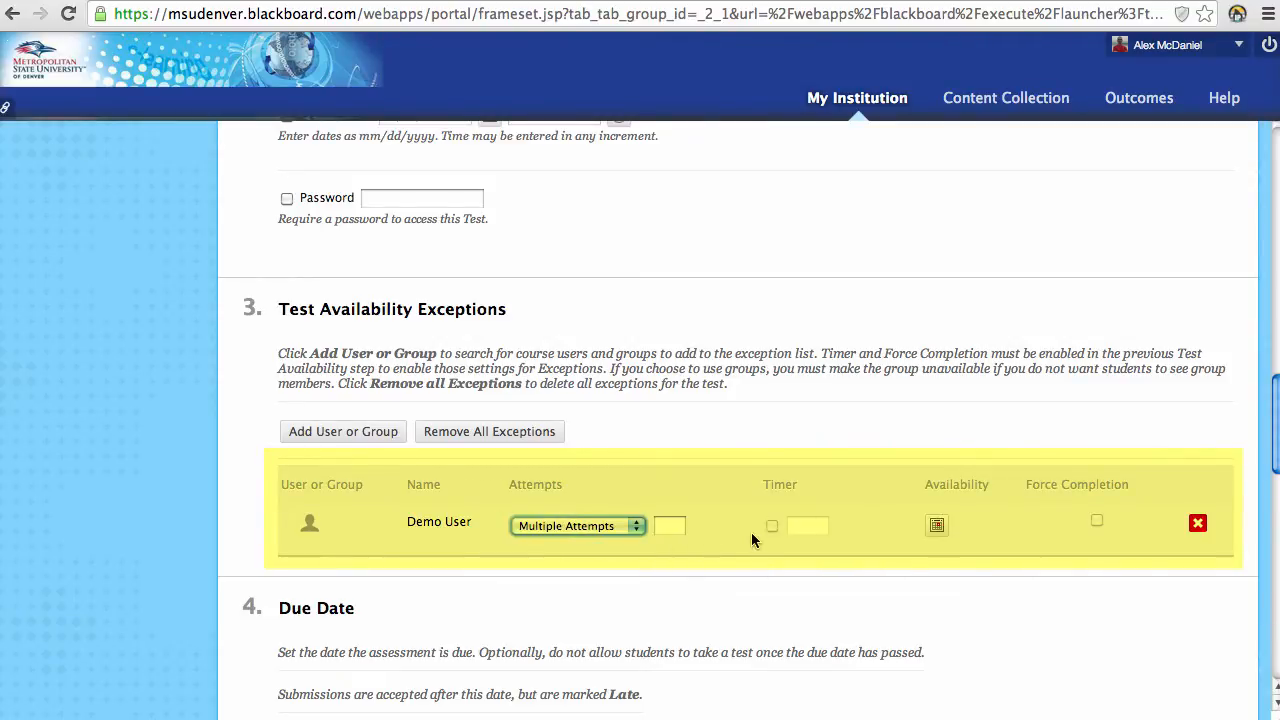
{"action": "left_click", "coordinate": [670, 525]}
{"action": "type", "text": "2"}
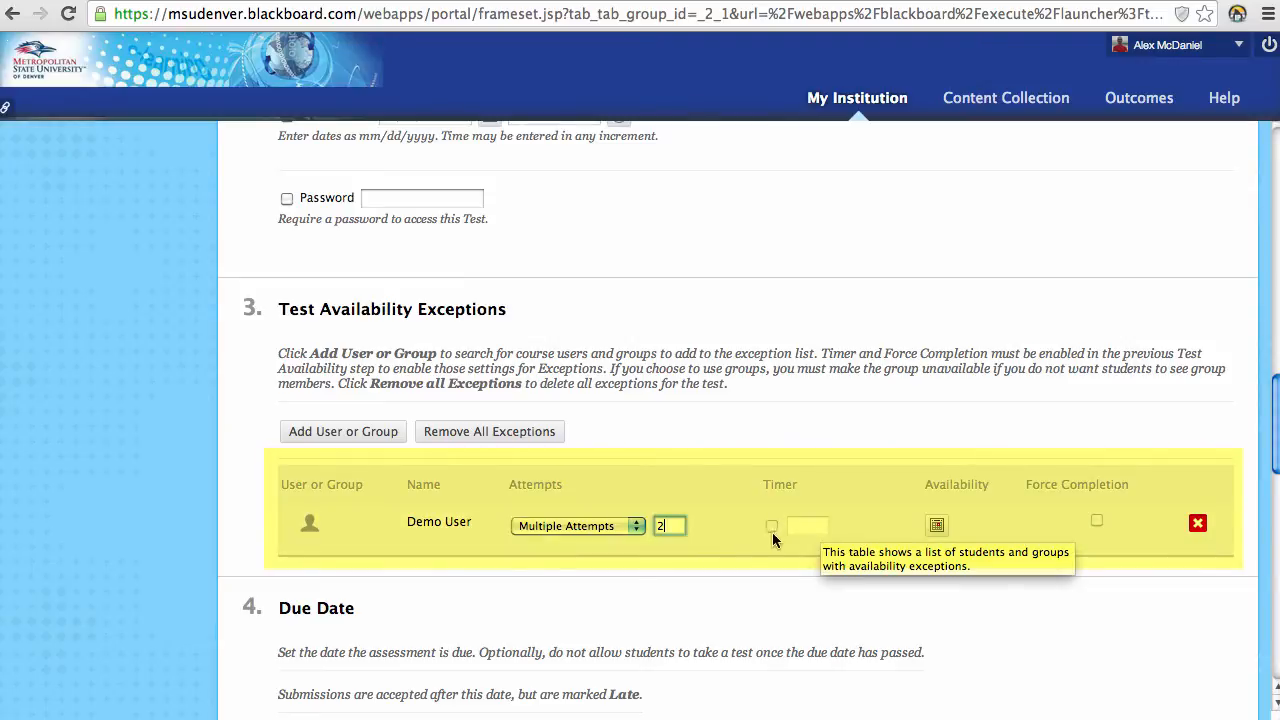
Step: Turn on the test timer and give the Demo User exception a 120-minute timer
{"action": "scroll", "coordinate": [750, 527], "scroll_direction": "up", "scroll_amount": 10}
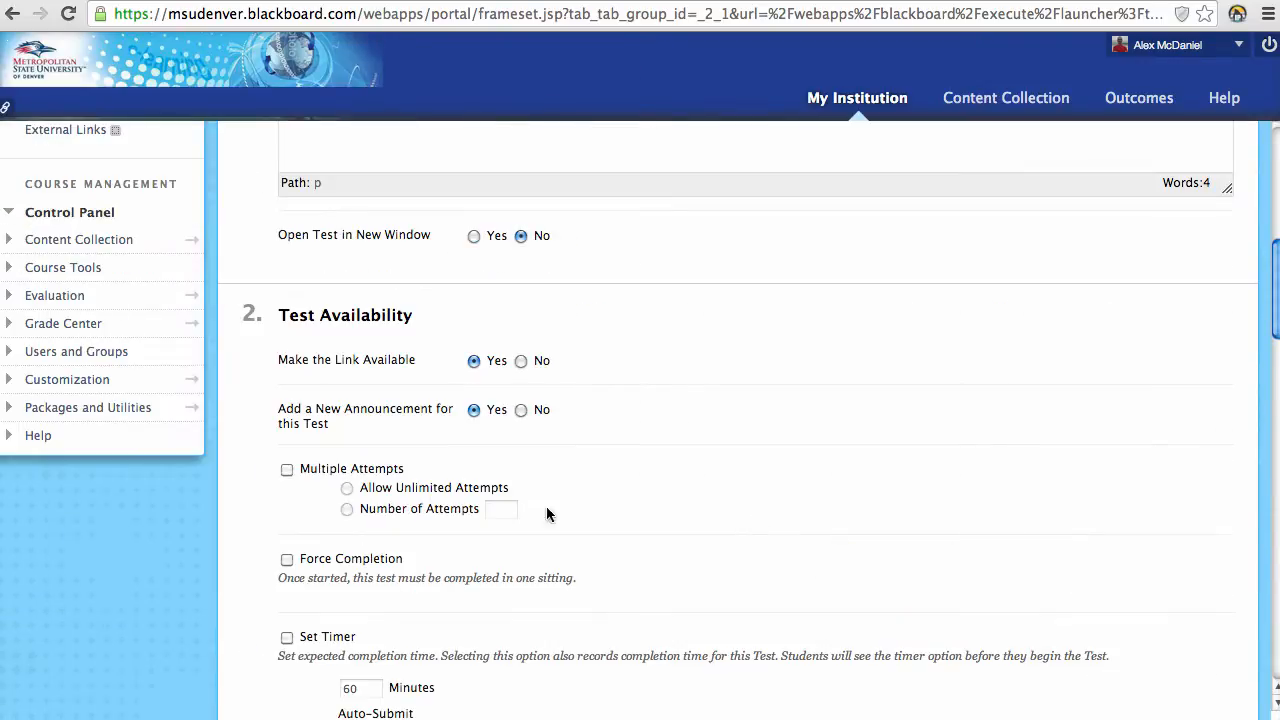
{"action": "scroll", "coordinate": [463, 515], "scroll_direction": "down", "scroll_amount": 1}
{"action": "left_click", "coordinate": [287, 592]}
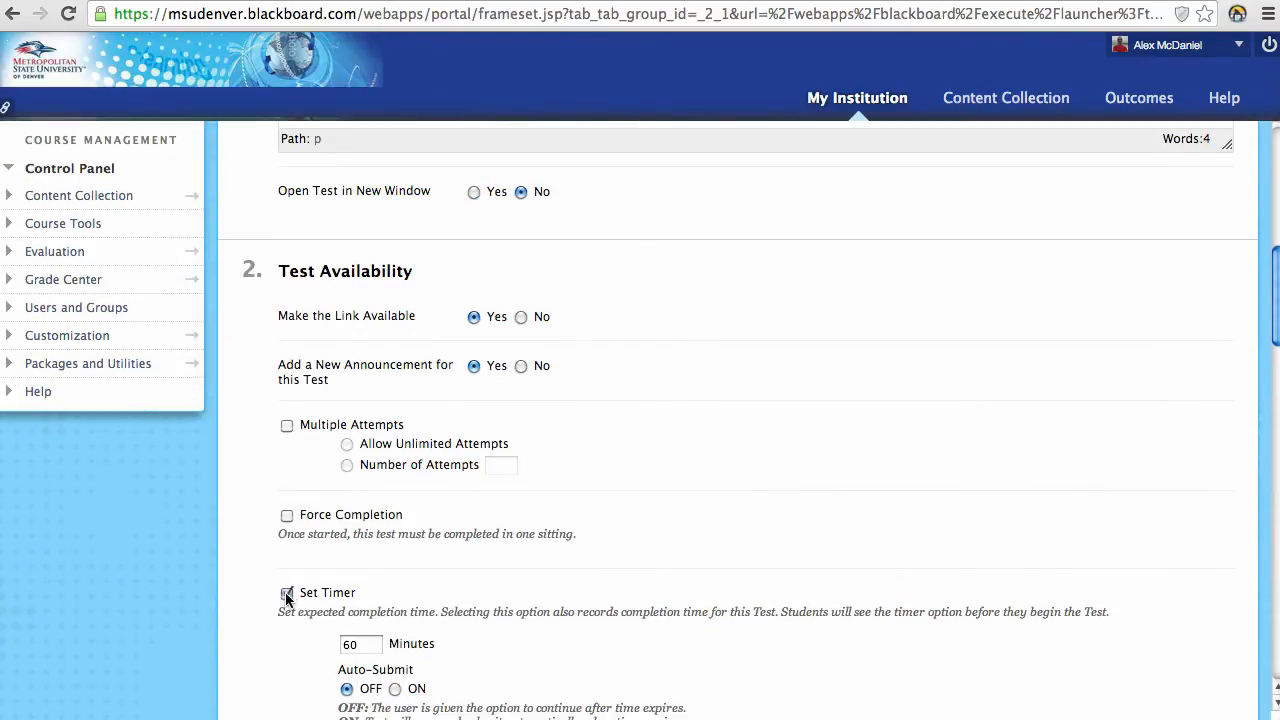
{"action": "scroll", "coordinate": [543, 497], "scroll_direction": "down", "scroll_amount": 10}
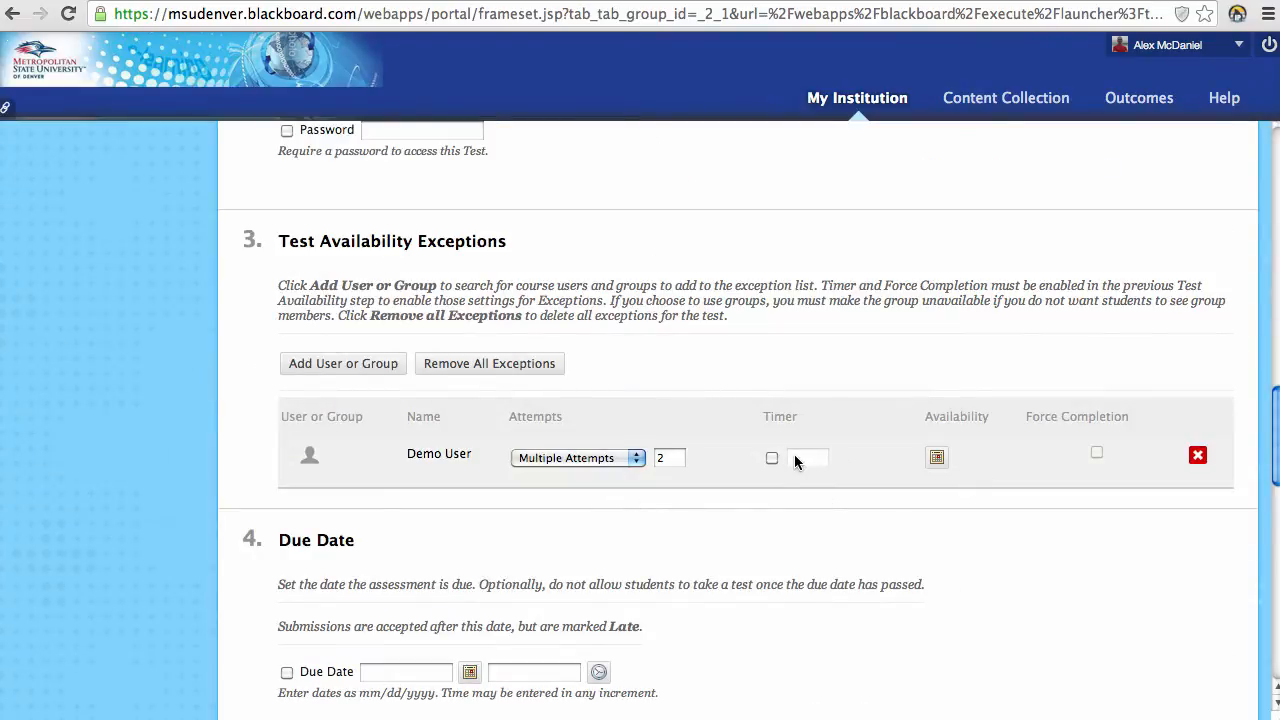
{"action": "left_click", "coordinate": [772, 458]}
{"action": "left_click", "coordinate": [800, 458]}
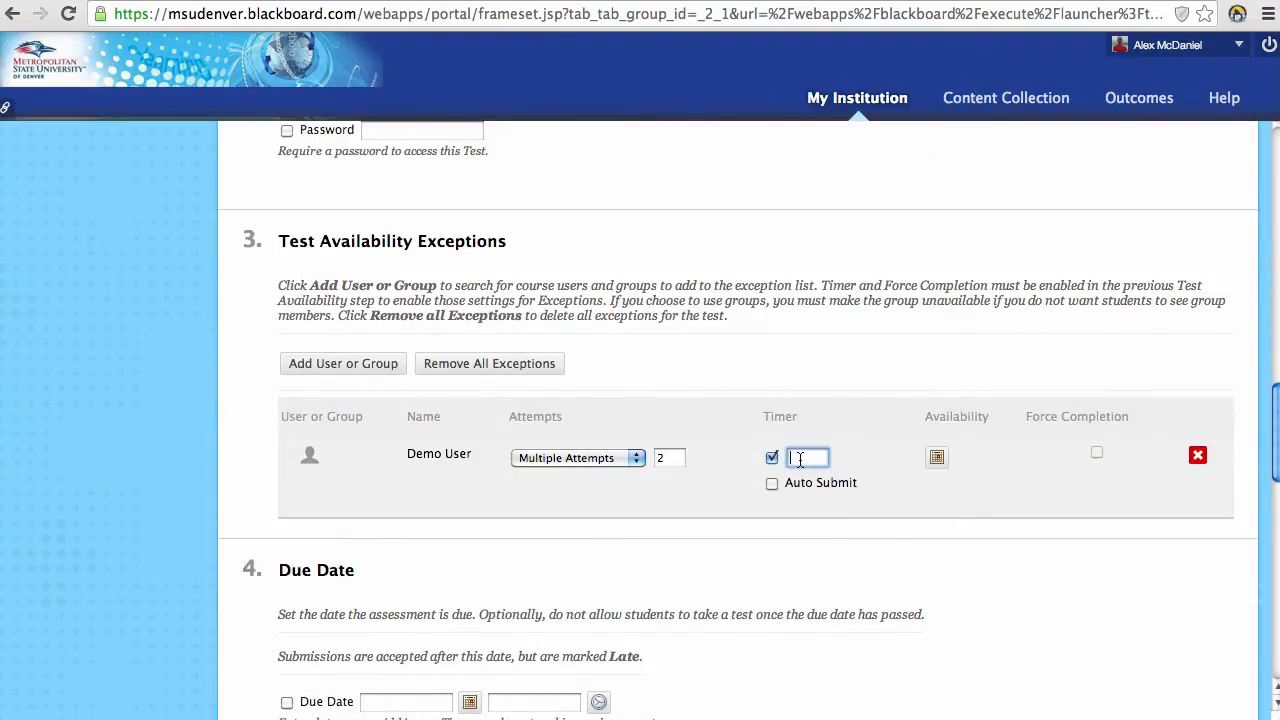
{"action": "type", "text": "120"}
{"action": "scroll", "coordinate": [677, 308], "scroll_direction": "up", "scroll_amount": 3}
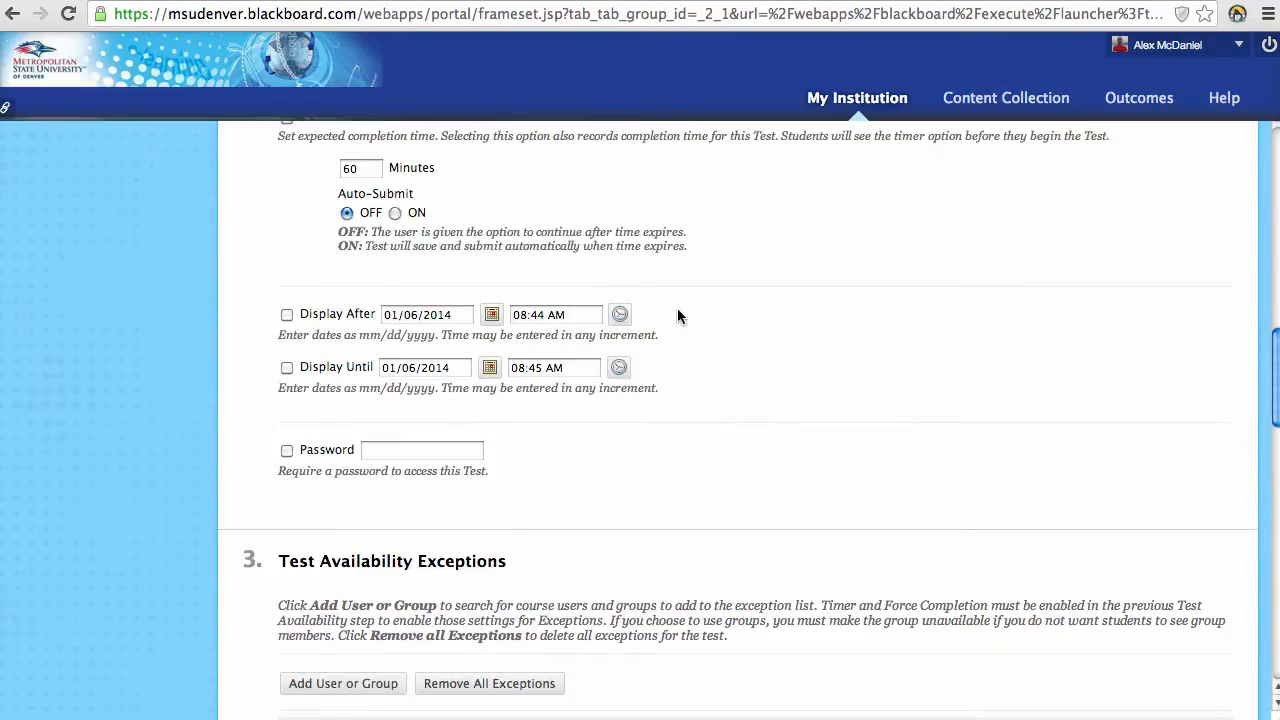
{"action": "scroll", "coordinate": [763, 477], "scroll_direction": "down", "scroll_amount": 2}
{"action": "scroll", "coordinate": [866, 650], "scroll_direction": "down", "scroll_amount": 1}
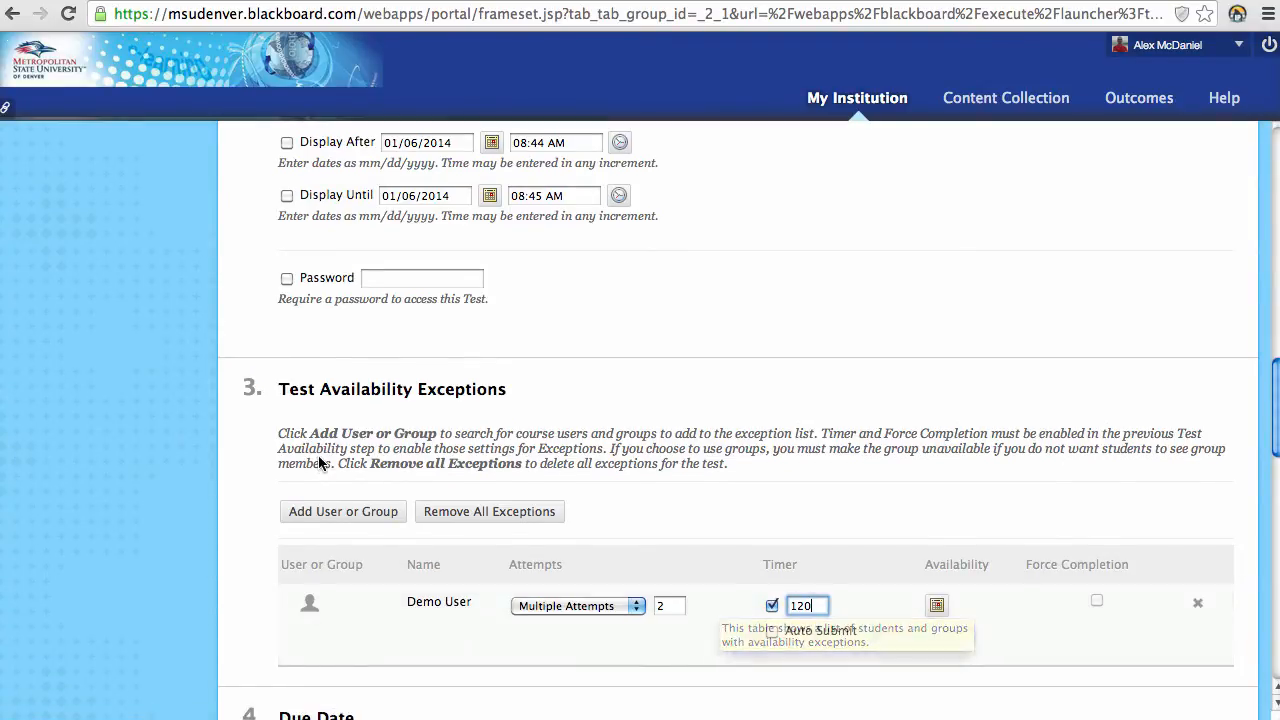
{"action": "scroll", "coordinate": [626, 450], "scroll_direction": "down", "scroll_amount": 3}
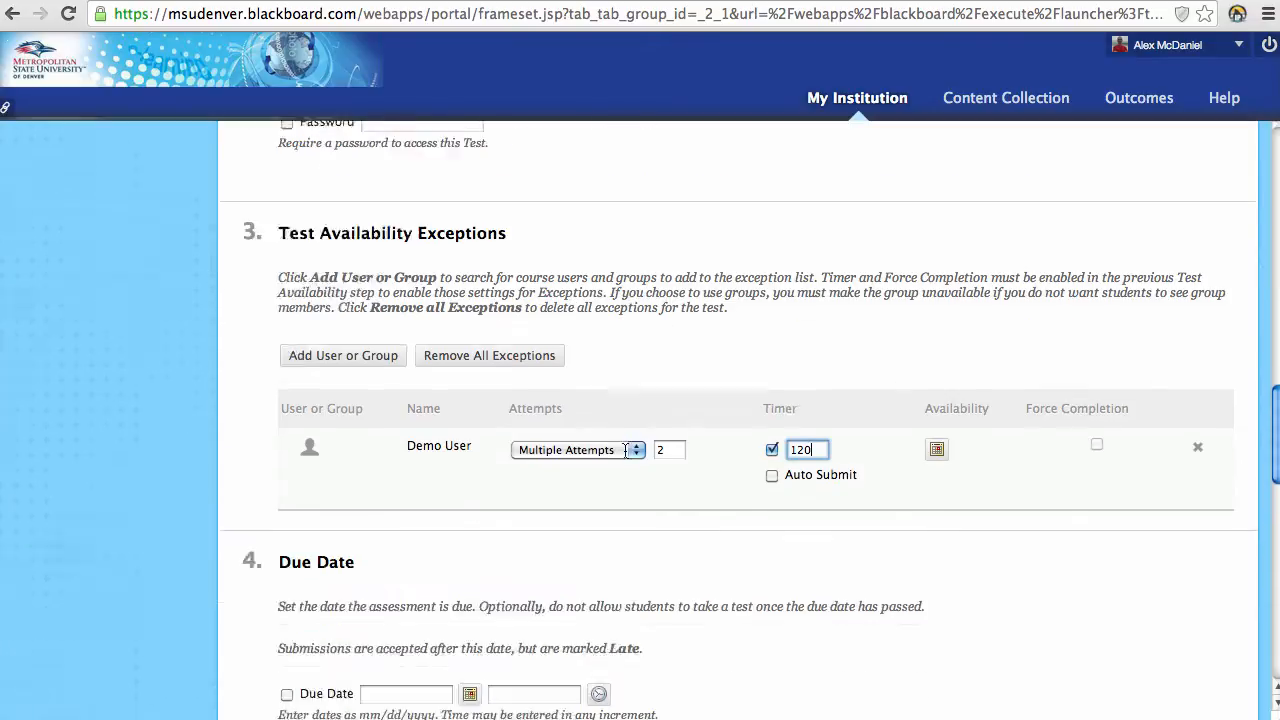
{"action": "scroll", "coordinate": [626, 450], "scroll_direction": "down", "scroll_amount": 3}
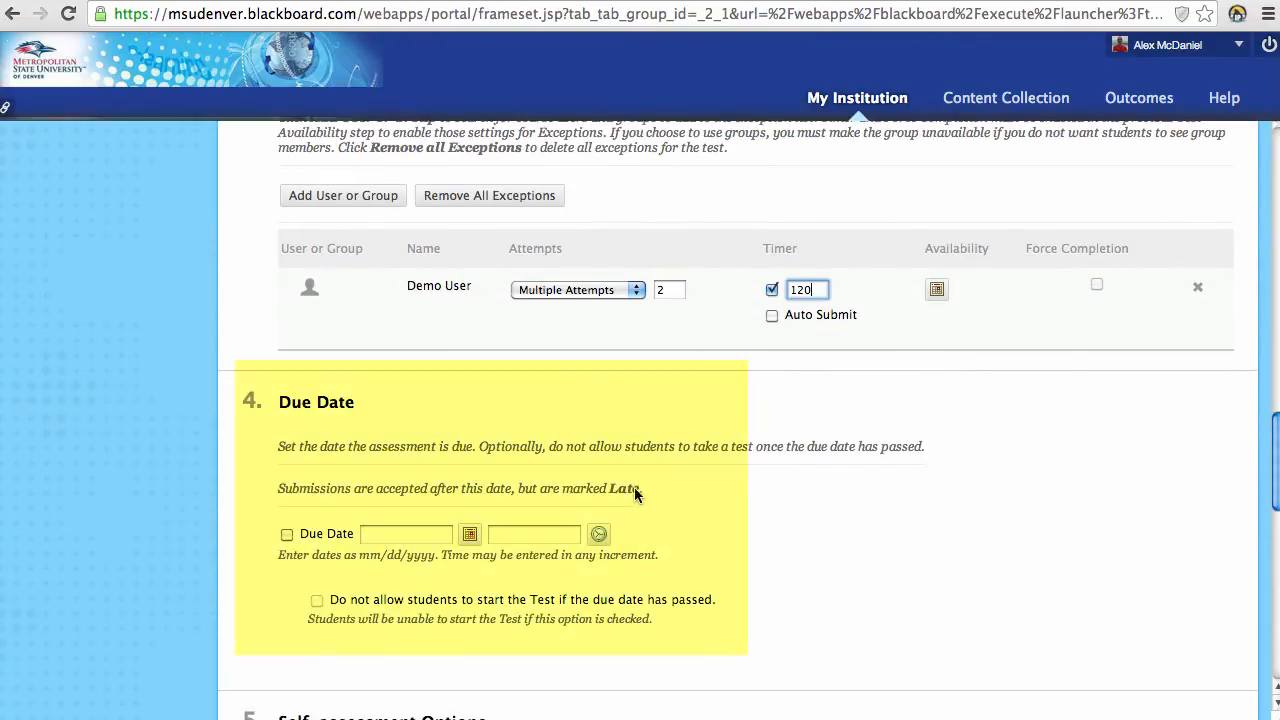
Step: Enable the 01/06/2014 11:59 PM due date and block starting the test after it passes
{"action": "scroll", "coordinate": [270, 547], "scroll_direction": "down", "scroll_amount": 1}
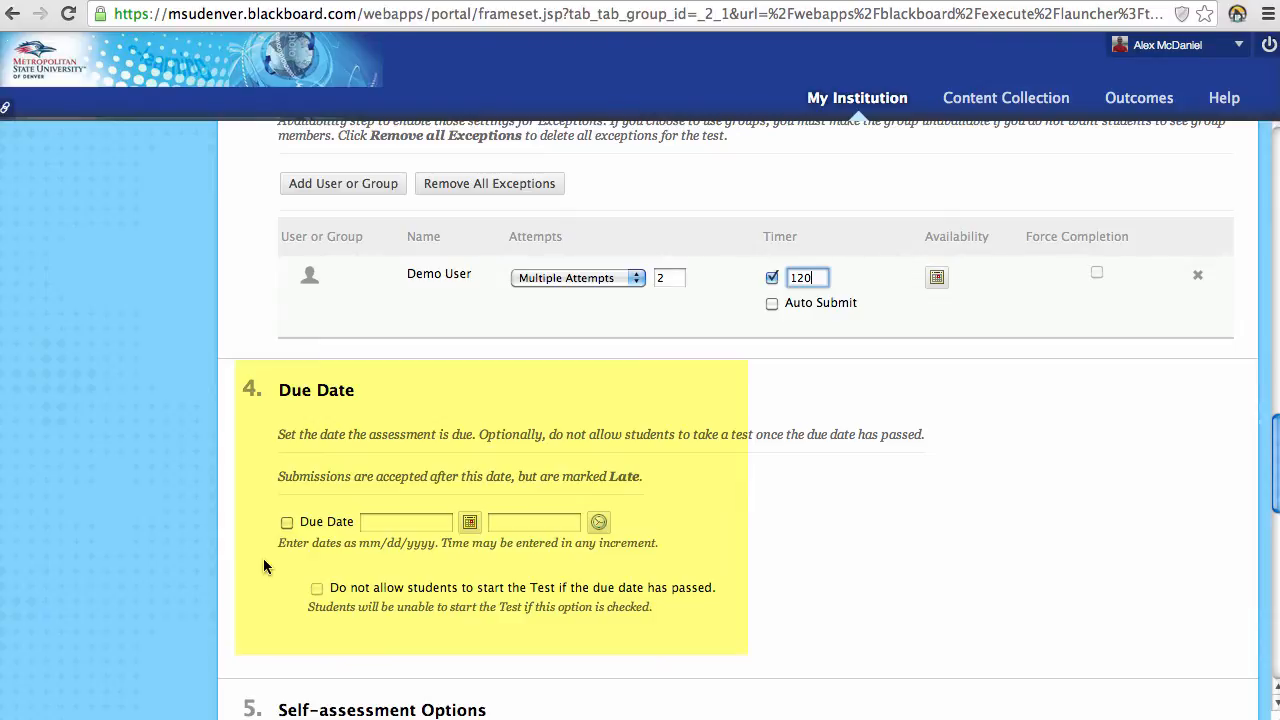
{"action": "left_click", "coordinate": [286, 522]}
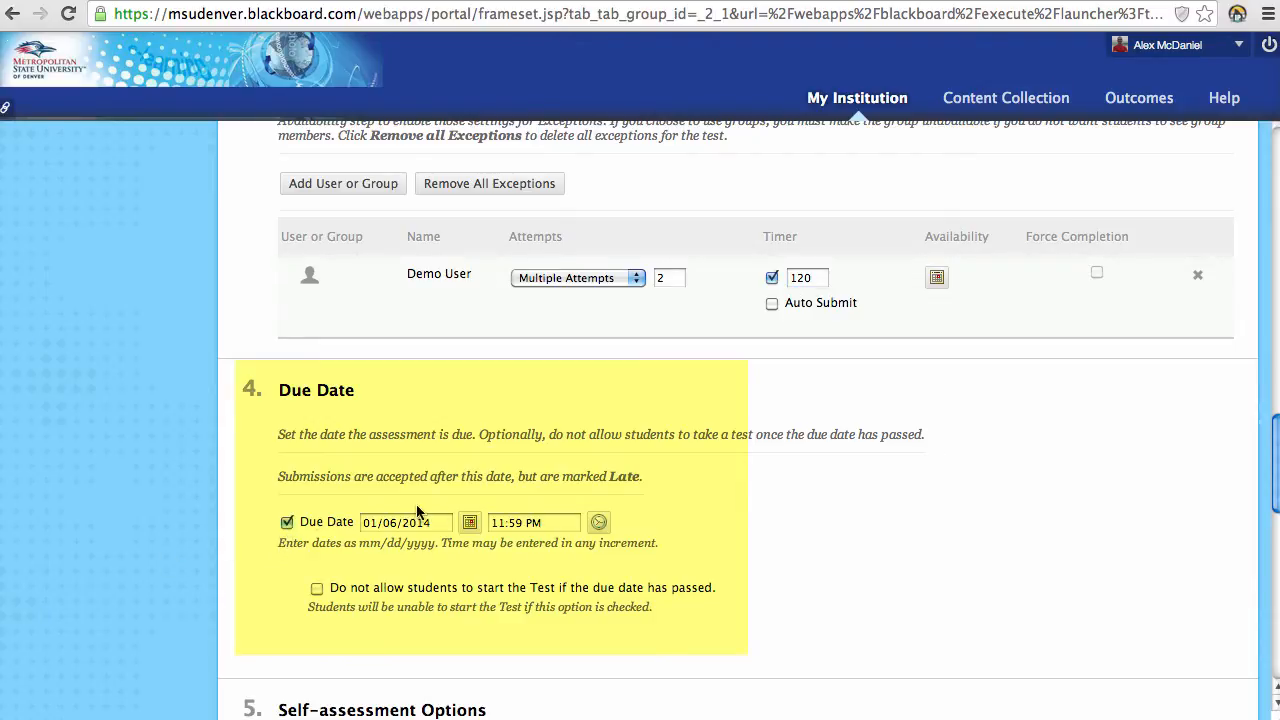
{"action": "left_click", "coordinate": [313, 590]}
{"action": "scroll", "coordinate": [270, 594], "scroll_direction": "down", "scroll_amount": 2}
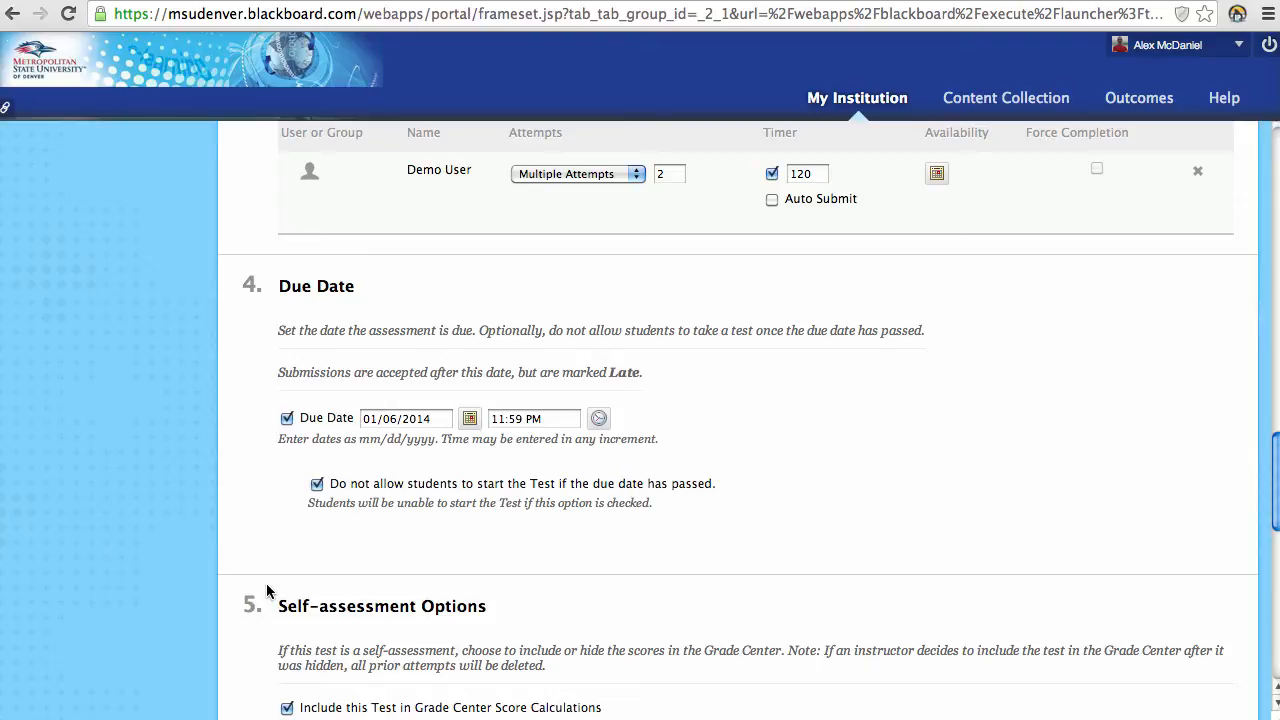
{"action": "scroll", "coordinate": [198, 572], "scroll_direction": "down", "scroll_amount": 1}
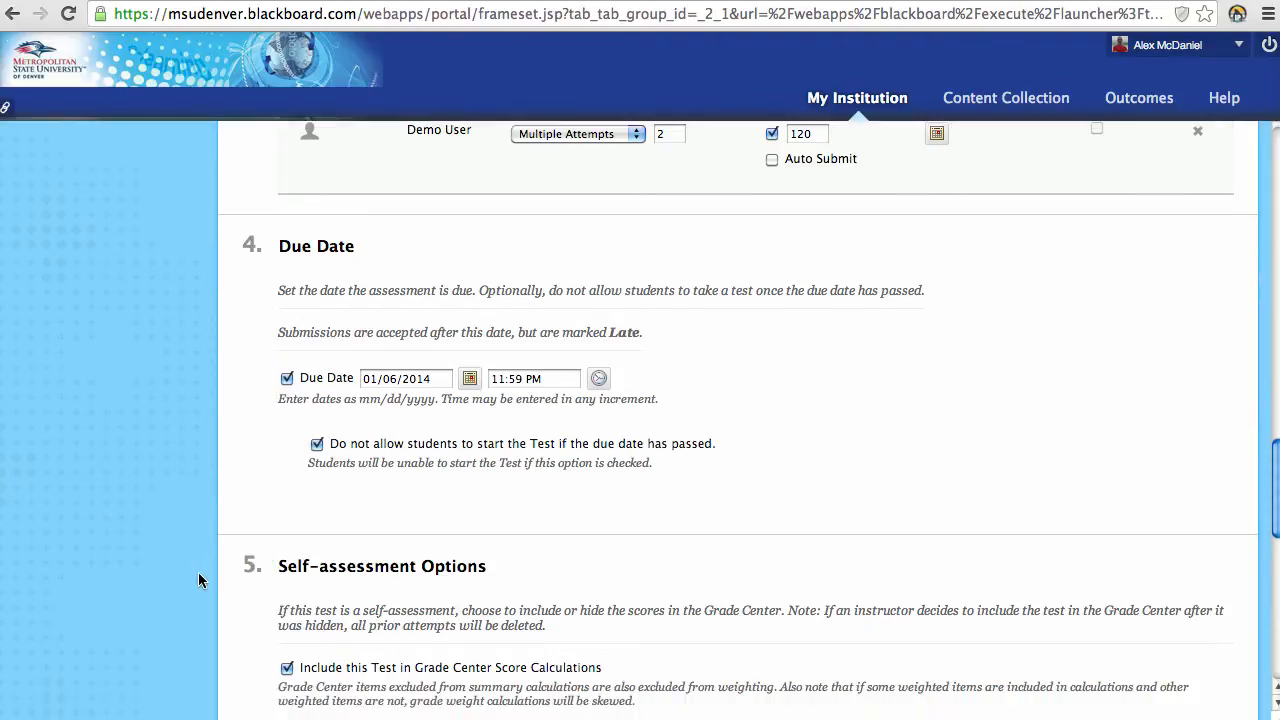
{"action": "scroll", "coordinate": [198, 573], "scroll_direction": "down", "scroll_amount": 6}
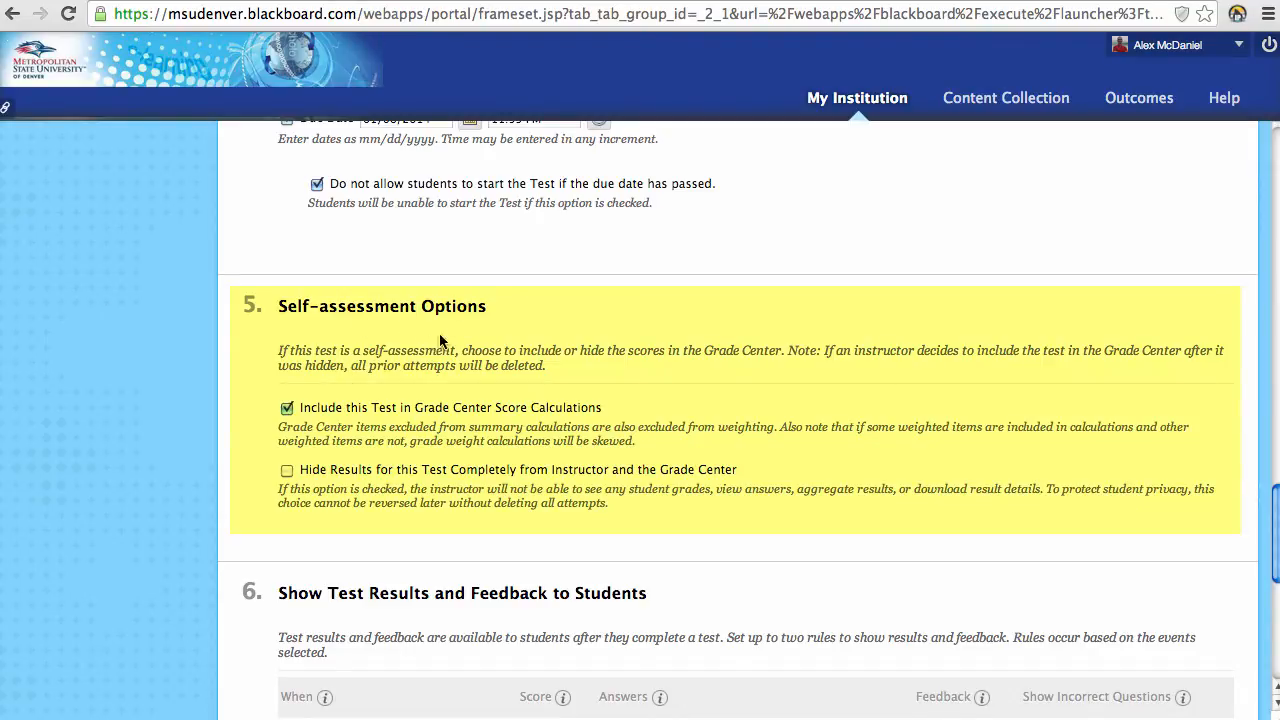
{"action": "left_click", "coordinate": [288, 472]}
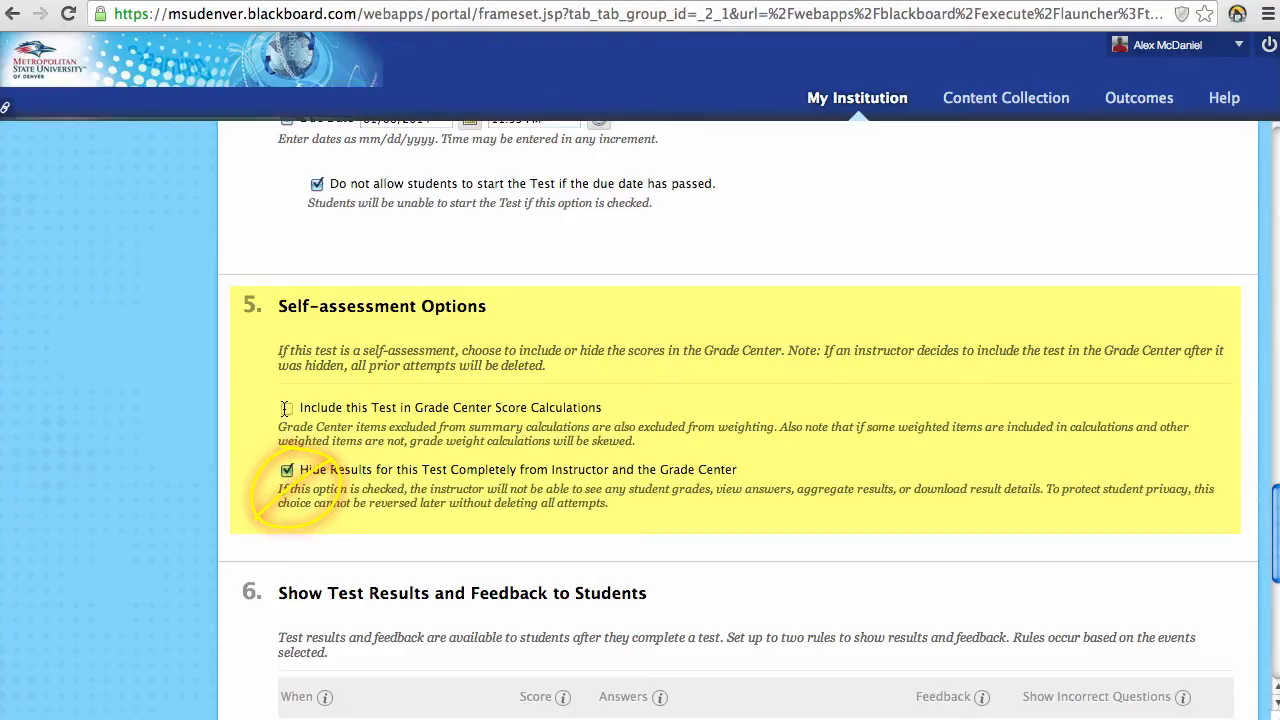
{"action": "left_click", "coordinate": [287, 470]}
{"action": "left_click", "coordinate": [745, 172]}
{"action": "left_click", "coordinate": [287, 408]}
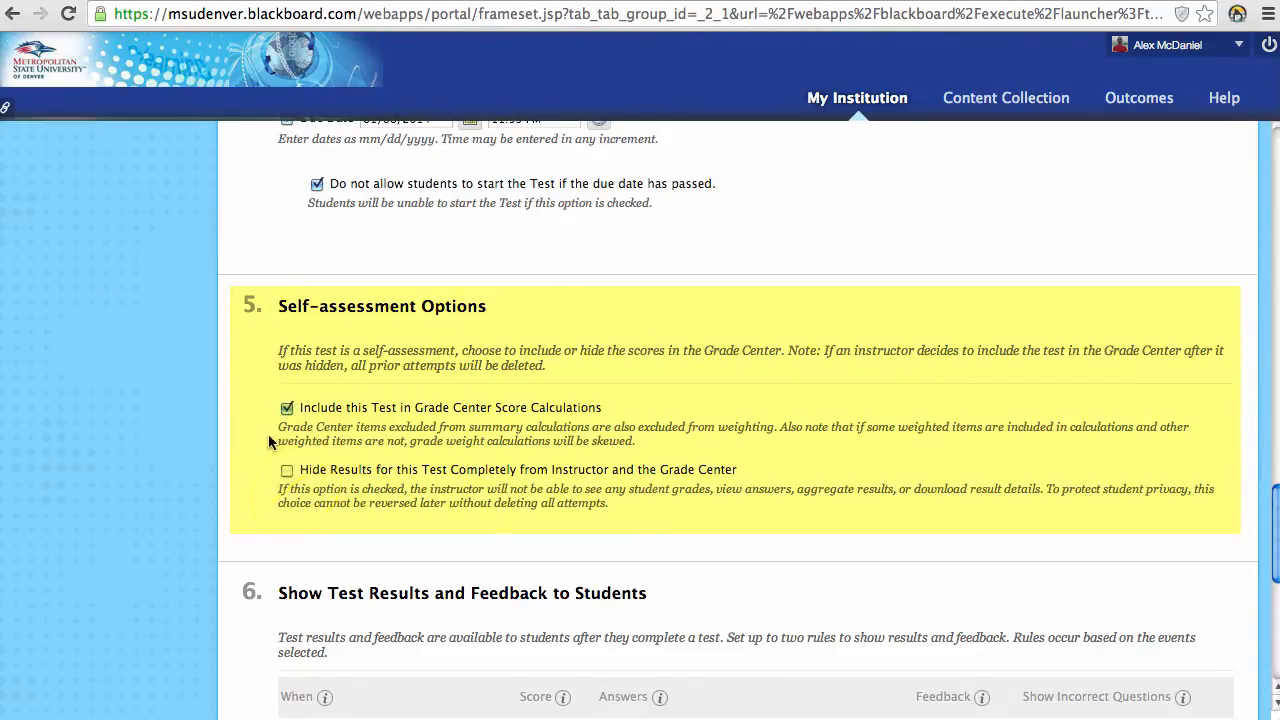
{"action": "scroll", "coordinate": [228, 446], "scroll_direction": "down", "scroll_amount": 5}
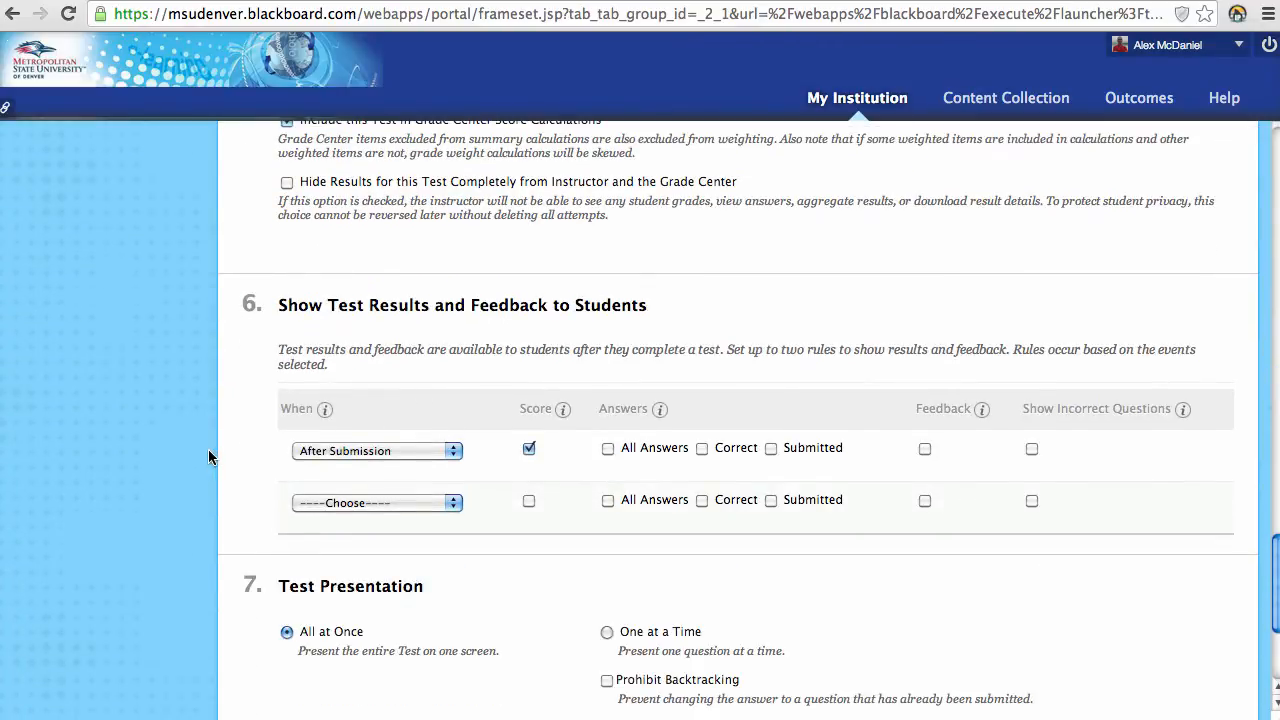
{"action": "left_click", "coordinate": [380, 263]}
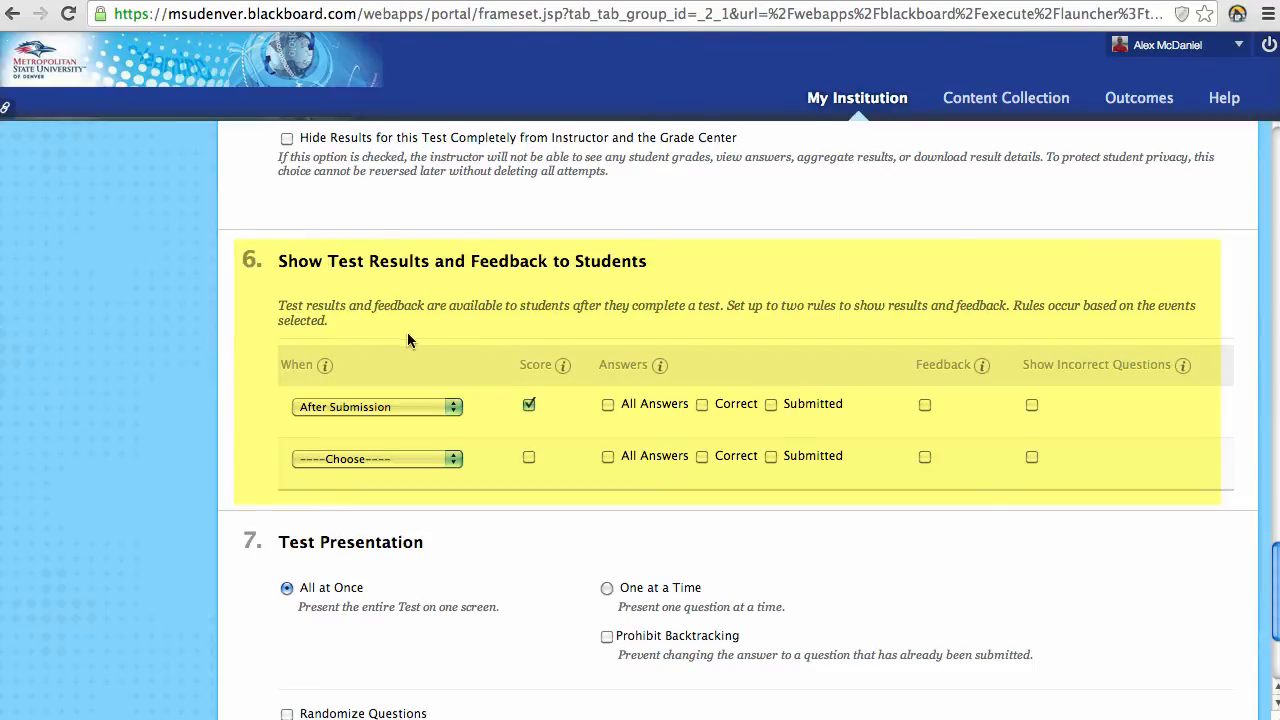
{"action": "left_click", "coordinate": [453, 406]}
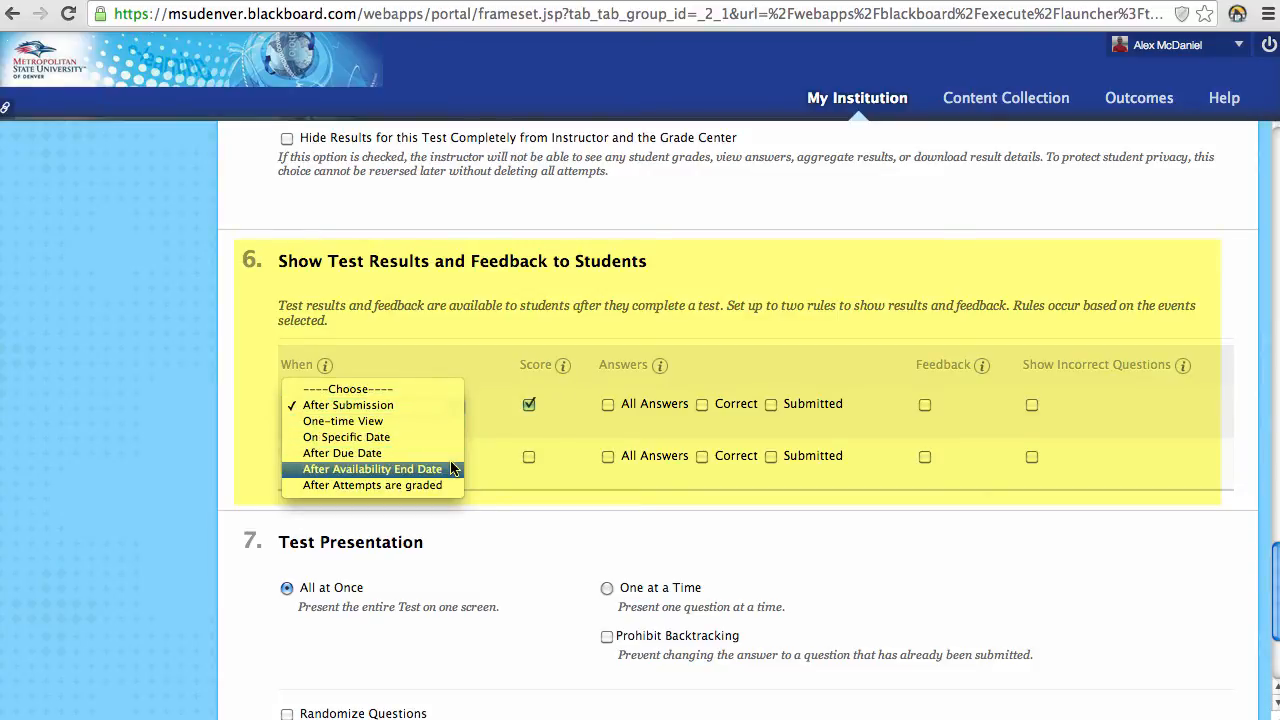
{"action": "left_click", "coordinate": [444, 304]}
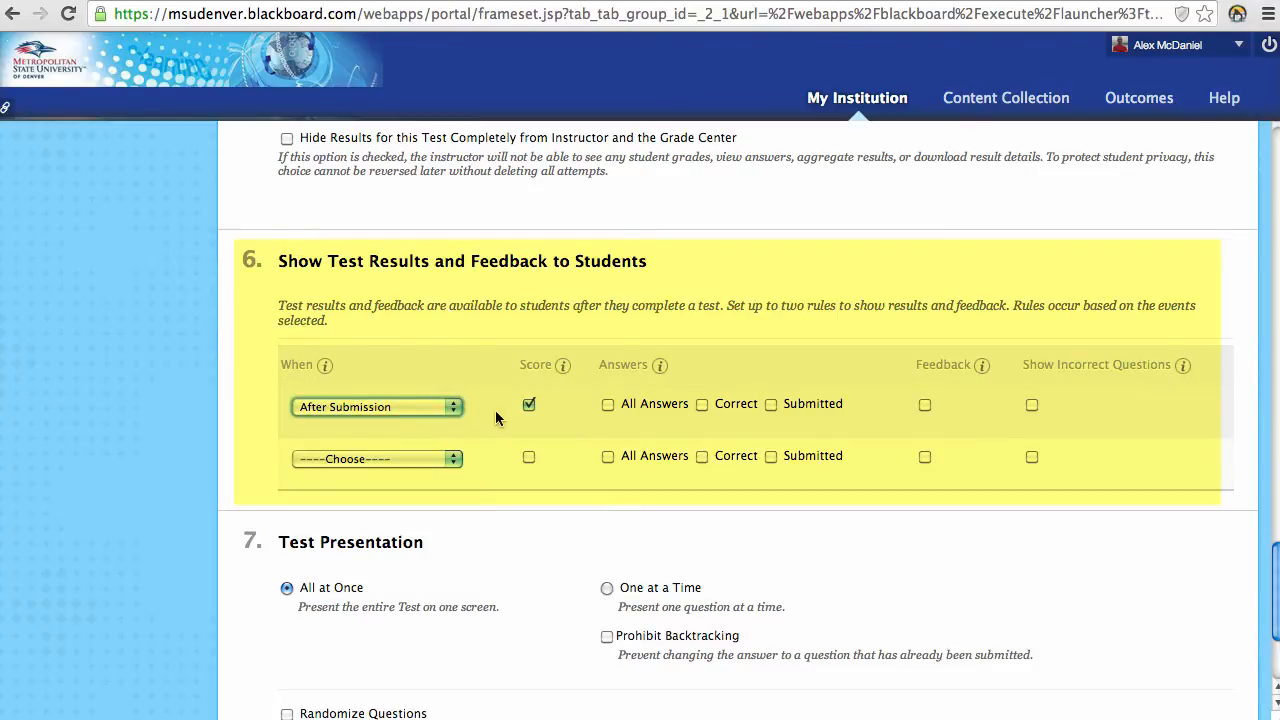
{"action": "left_click", "coordinate": [529, 406]}
{"action": "left_click", "coordinate": [529, 406]}
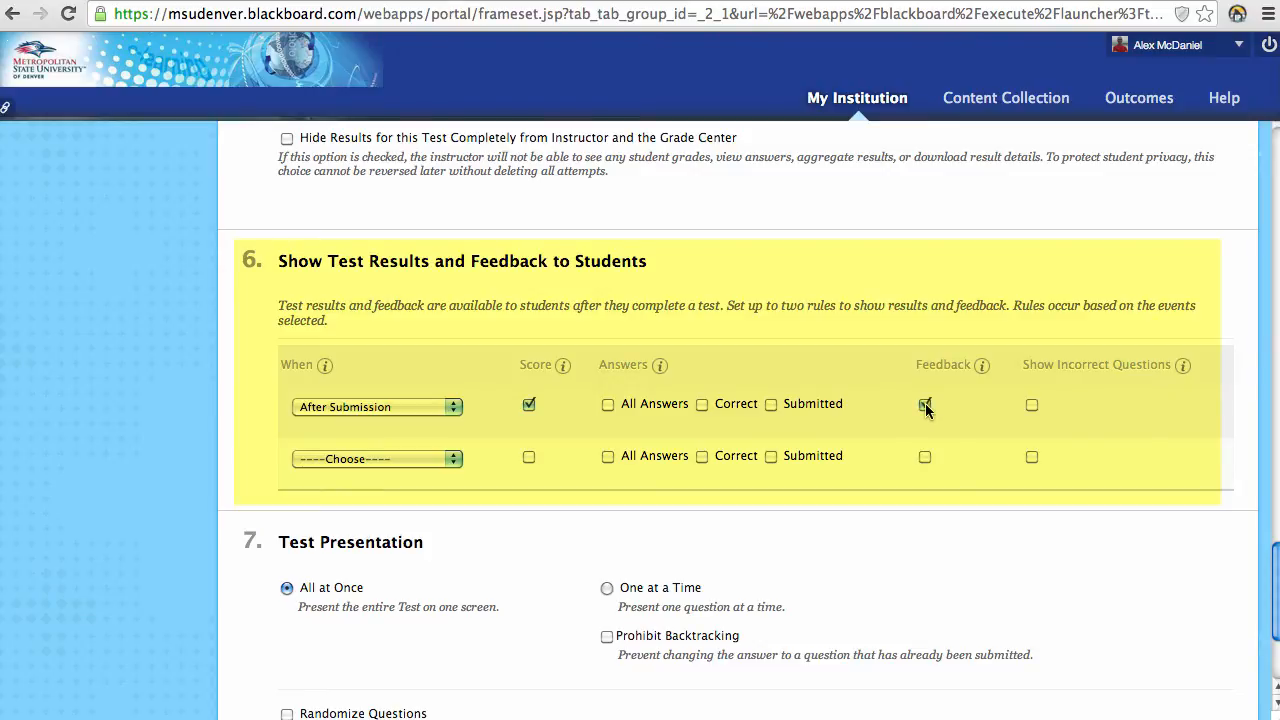
{"action": "left_click", "coordinate": [1031, 405]}
{"action": "left_click", "coordinate": [1031, 405]}
{"action": "scroll", "coordinate": [570, 474], "scroll_direction": "down", "scroll_amount": 3}
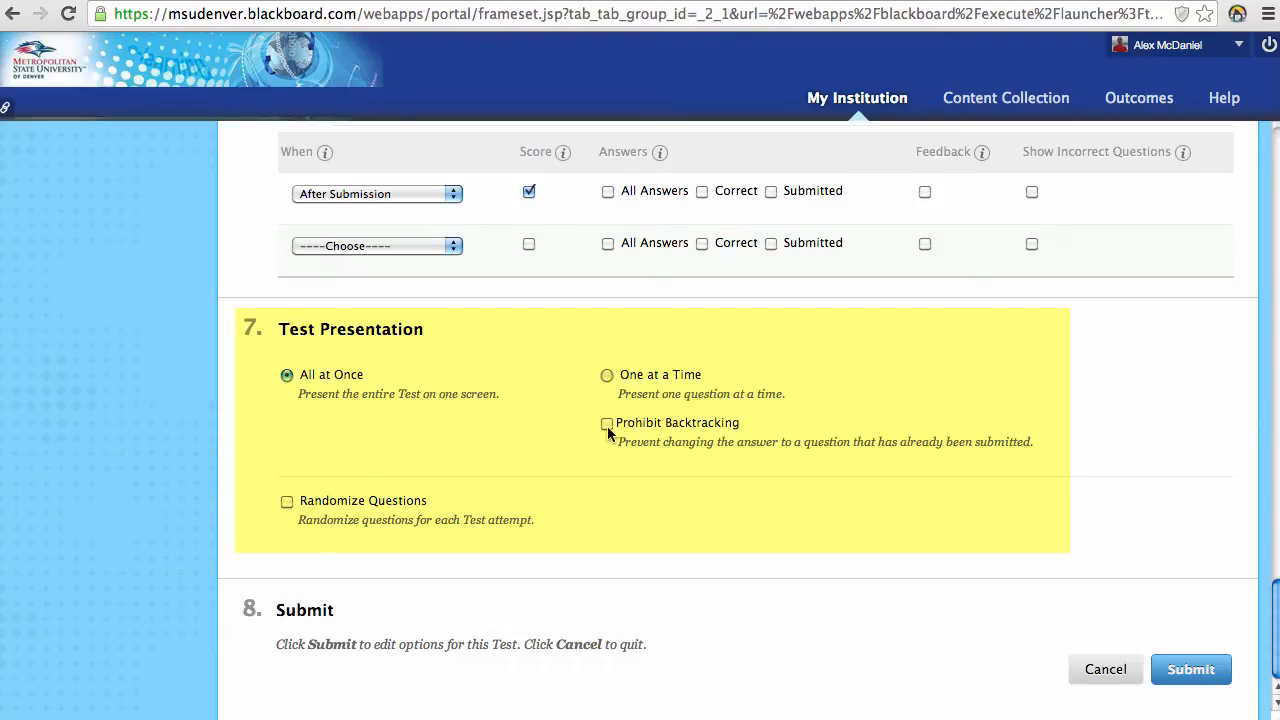
Step: Show questions one at a time with backtracking allowed, randomize questions, and submit the options
{"action": "left_click", "coordinate": [607, 374]}
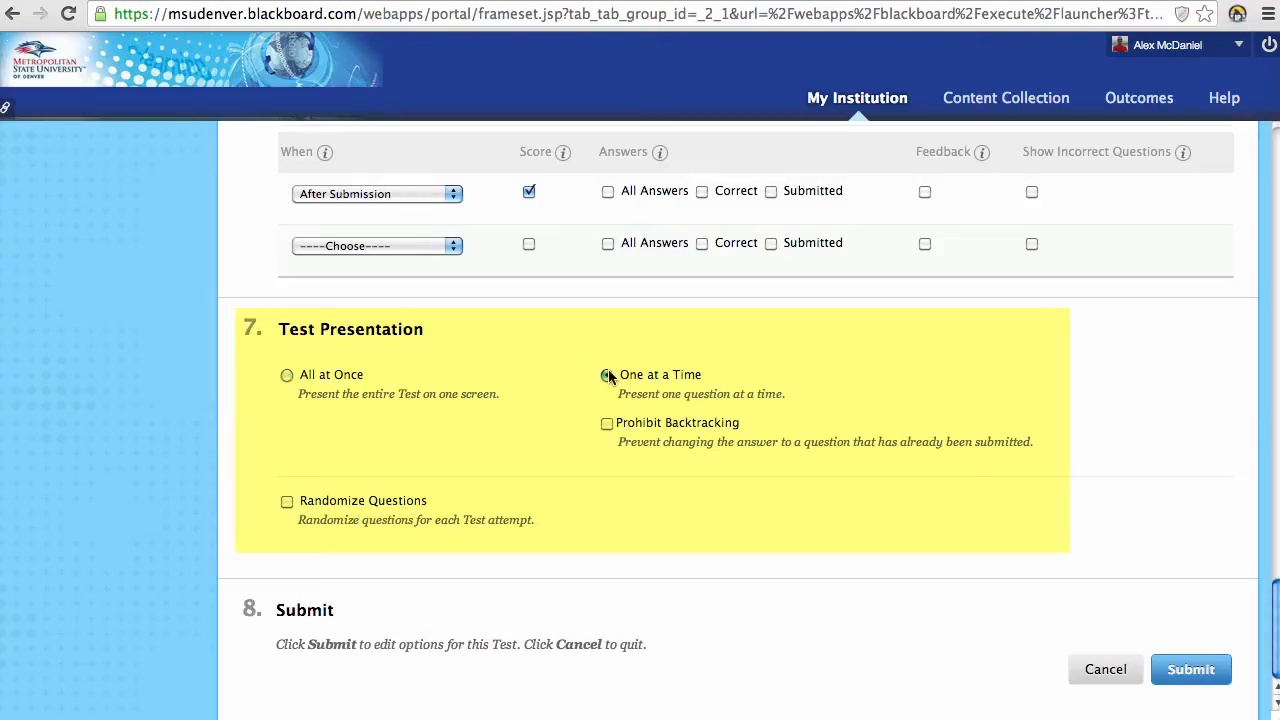
{"action": "left_click", "coordinate": [606, 422]}
{"action": "left_click", "coordinate": [286, 501]}
{"action": "left_click", "coordinate": [1207, 684]}
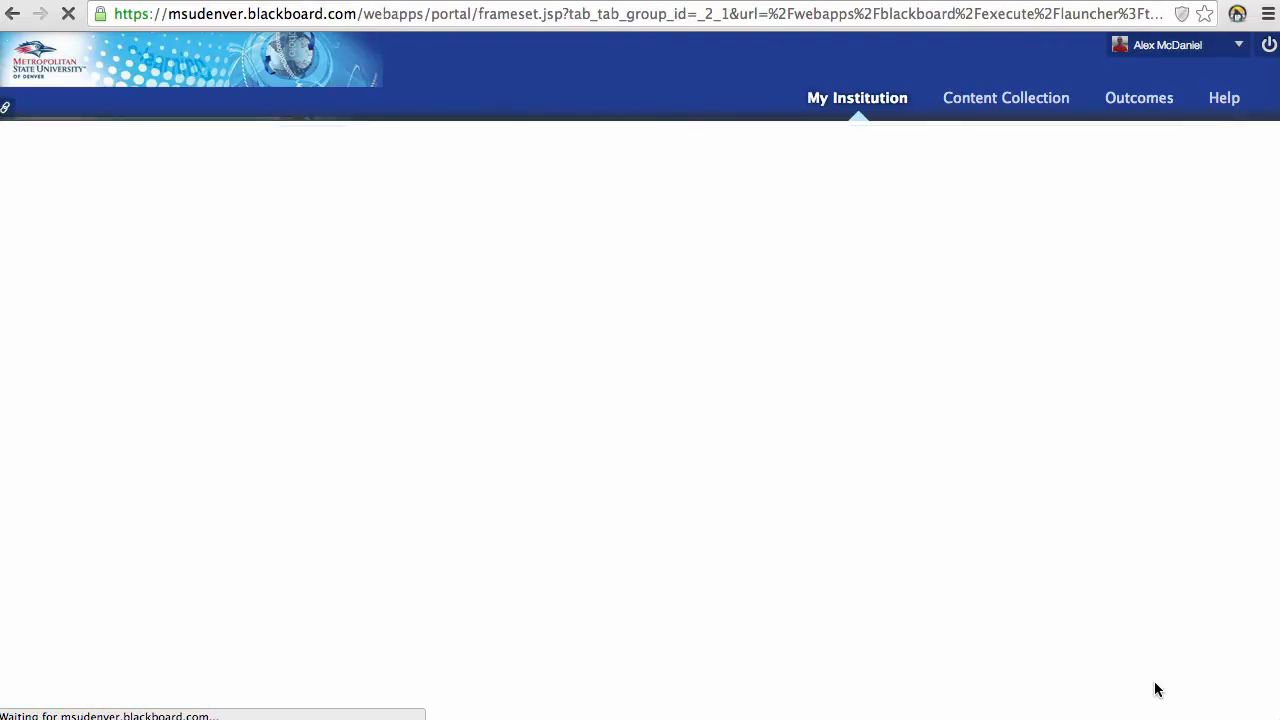
Step: Open test #1 from the Assignments list and cancel out of its preview
{"action": "scroll", "coordinate": [849, 637], "scroll_direction": "down", "scroll_amount": 5}
{"action": "scroll", "coordinate": [566, 510], "scroll_direction": "up", "scroll_amount": 3}
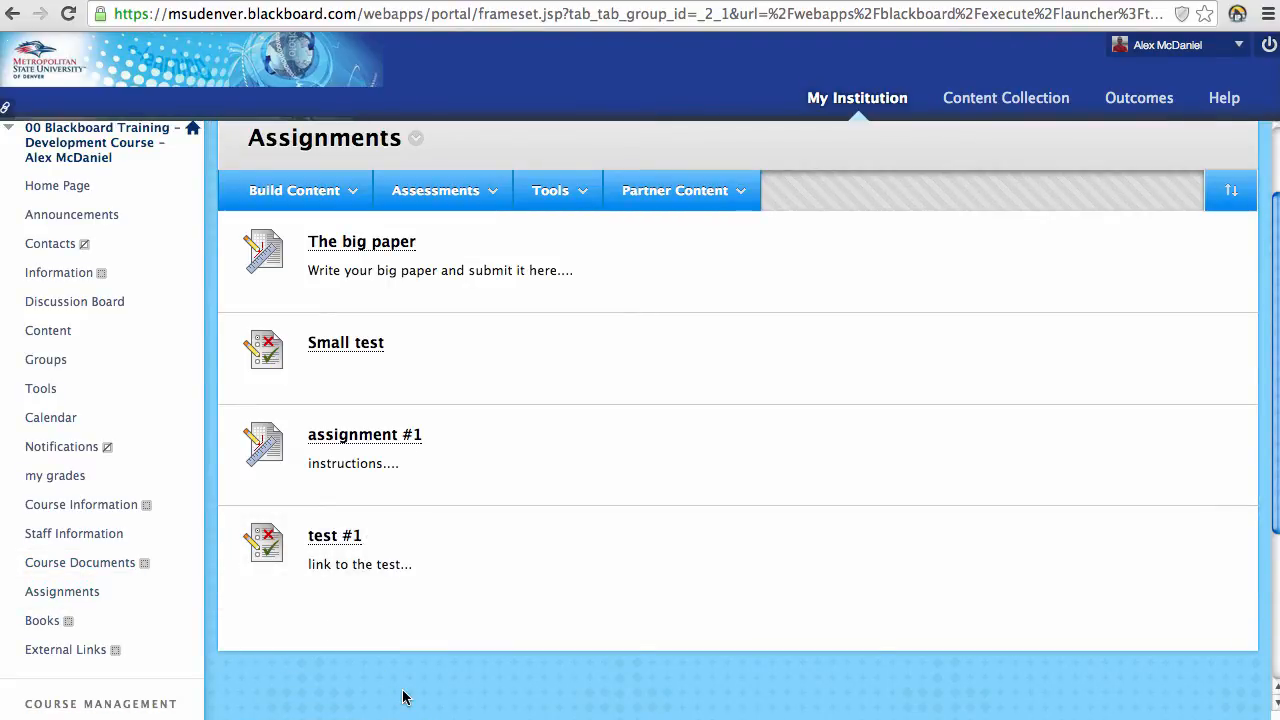
{"action": "left_click", "coordinate": [336, 536]}
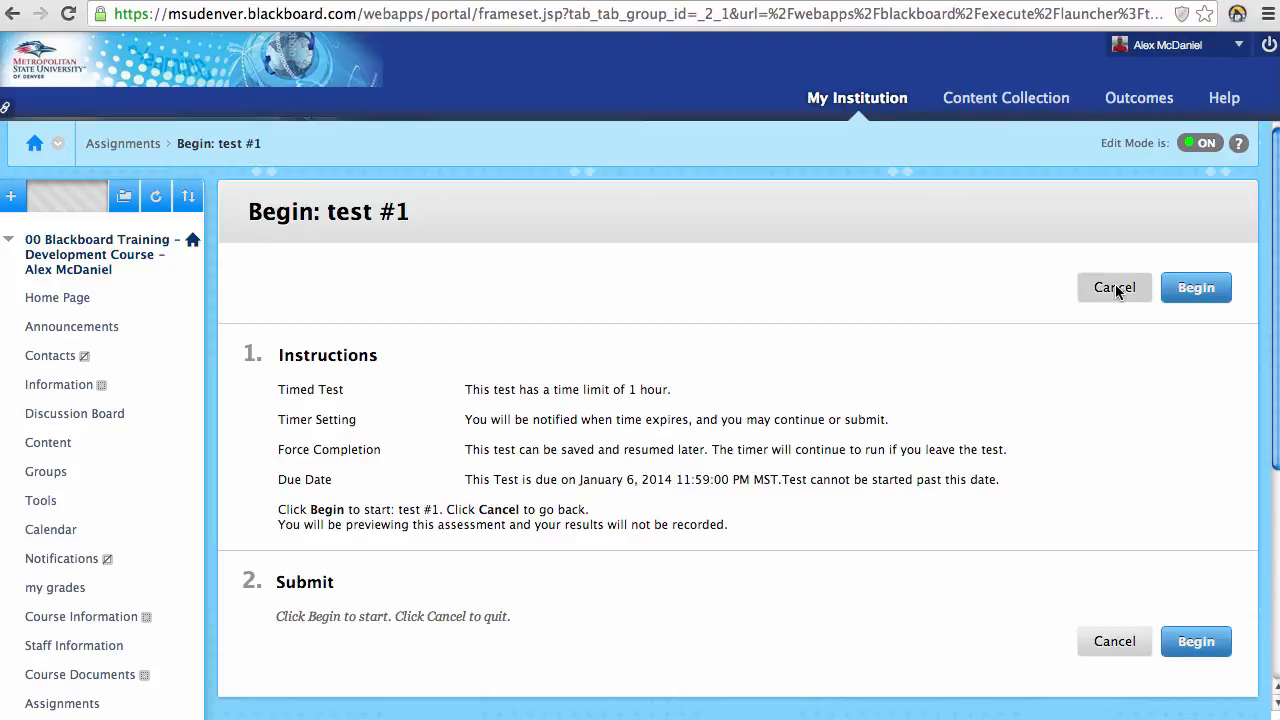
{"action": "left_click", "coordinate": [1116, 286]}
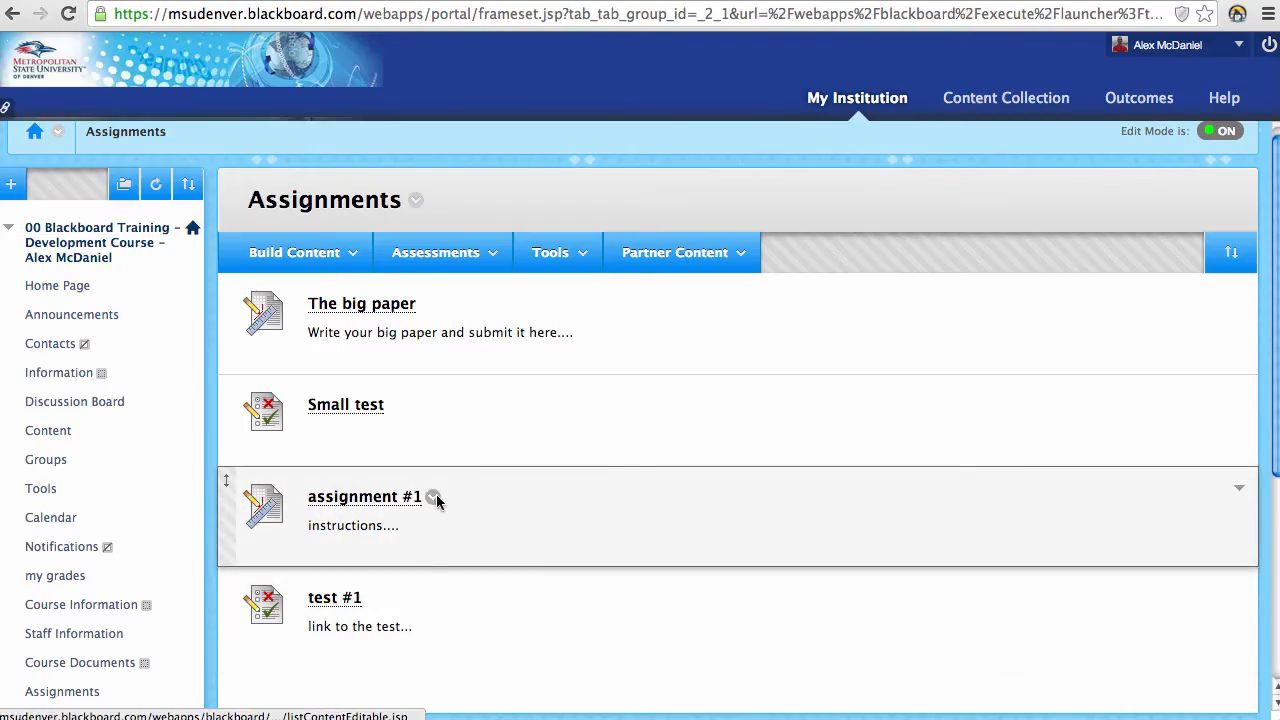
Step: Inspect the context menus of assignment #1 and test #1, then dismiss them
{"action": "left_click", "coordinate": [434, 499]}
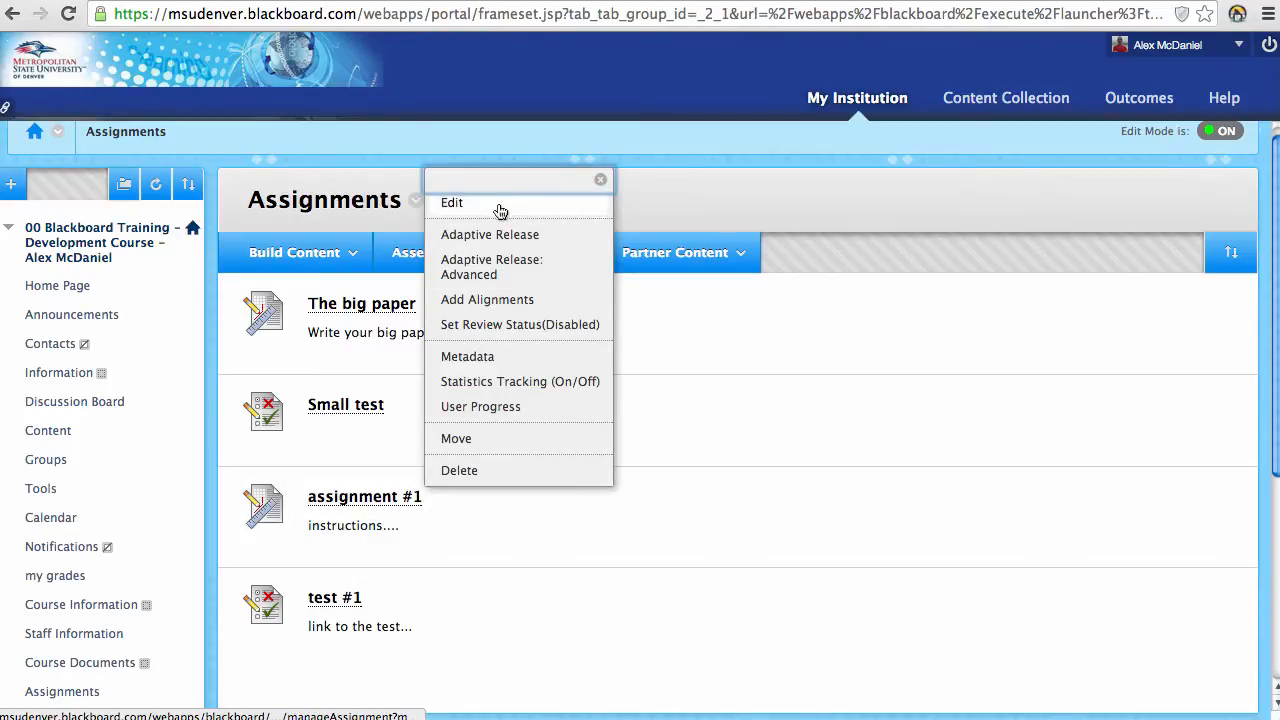
{"action": "left_click", "coordinate": [373, 598]}
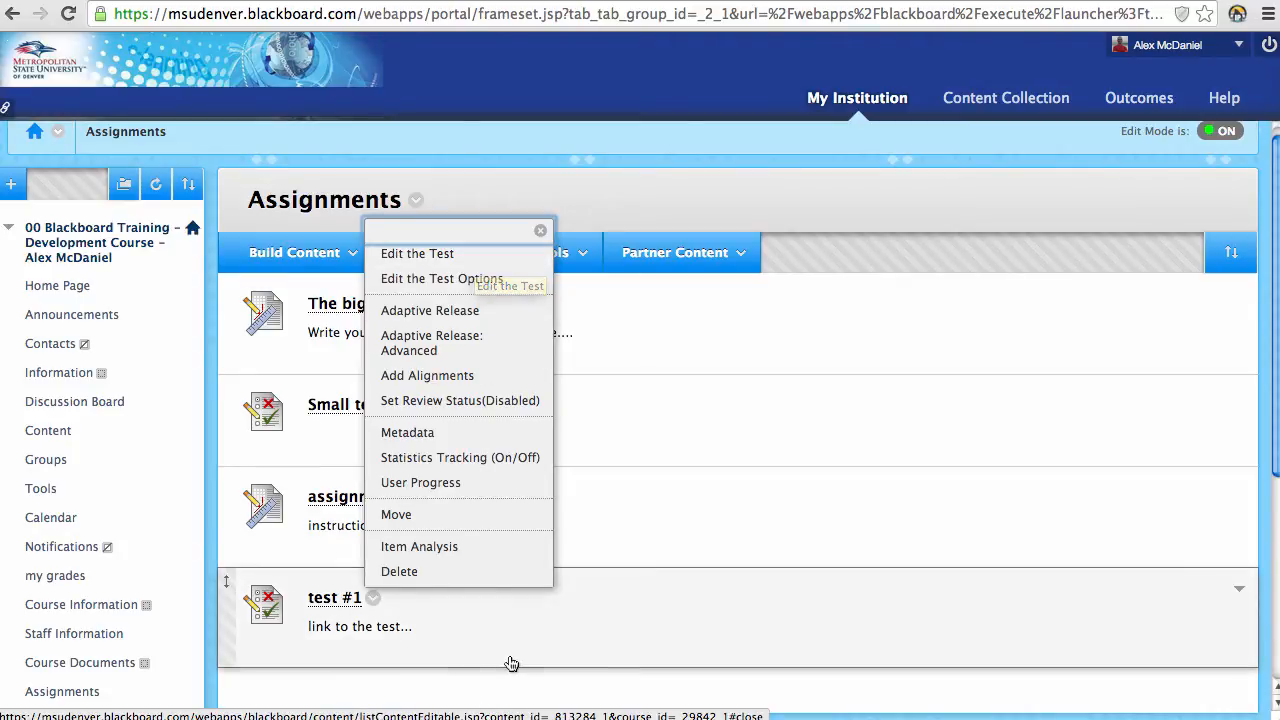
{"action": "left_click", "coordinate": [527, 690]}
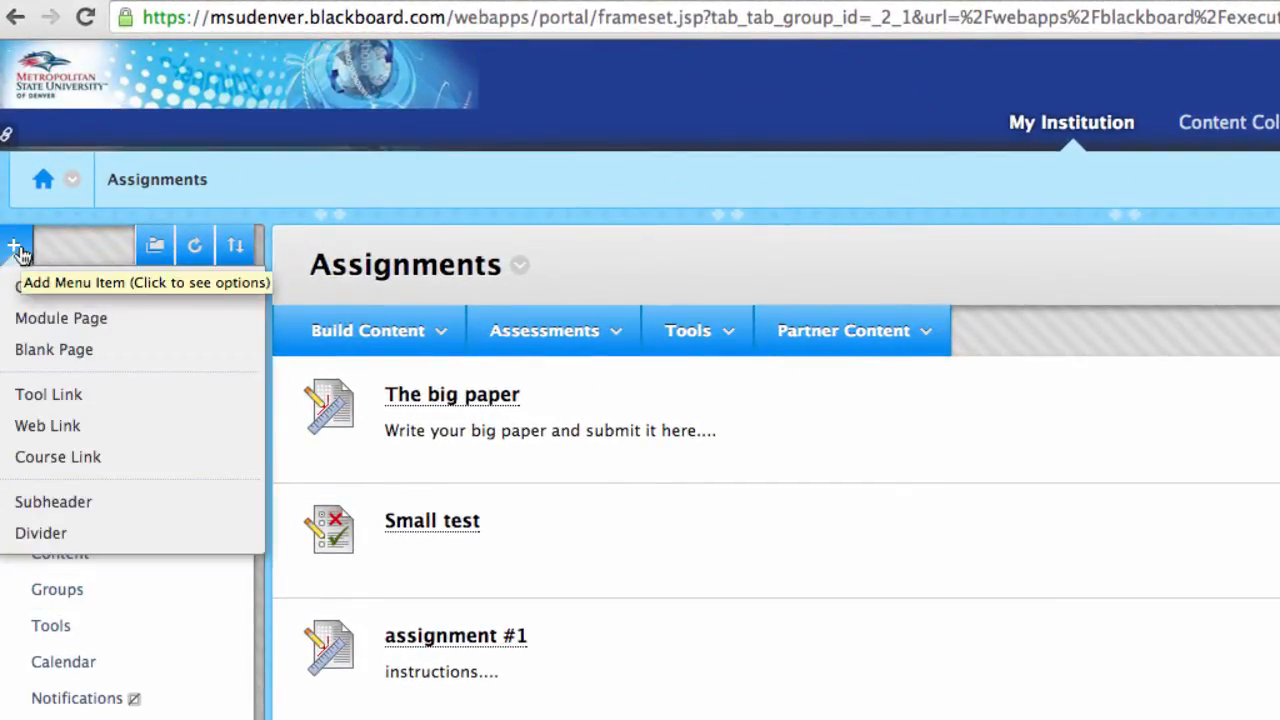
Step: Create a 'Discusssions' tool link of type Discussion Board, available to users, and submit it
{"action": "left_click", "coordinate": [103, 397]}
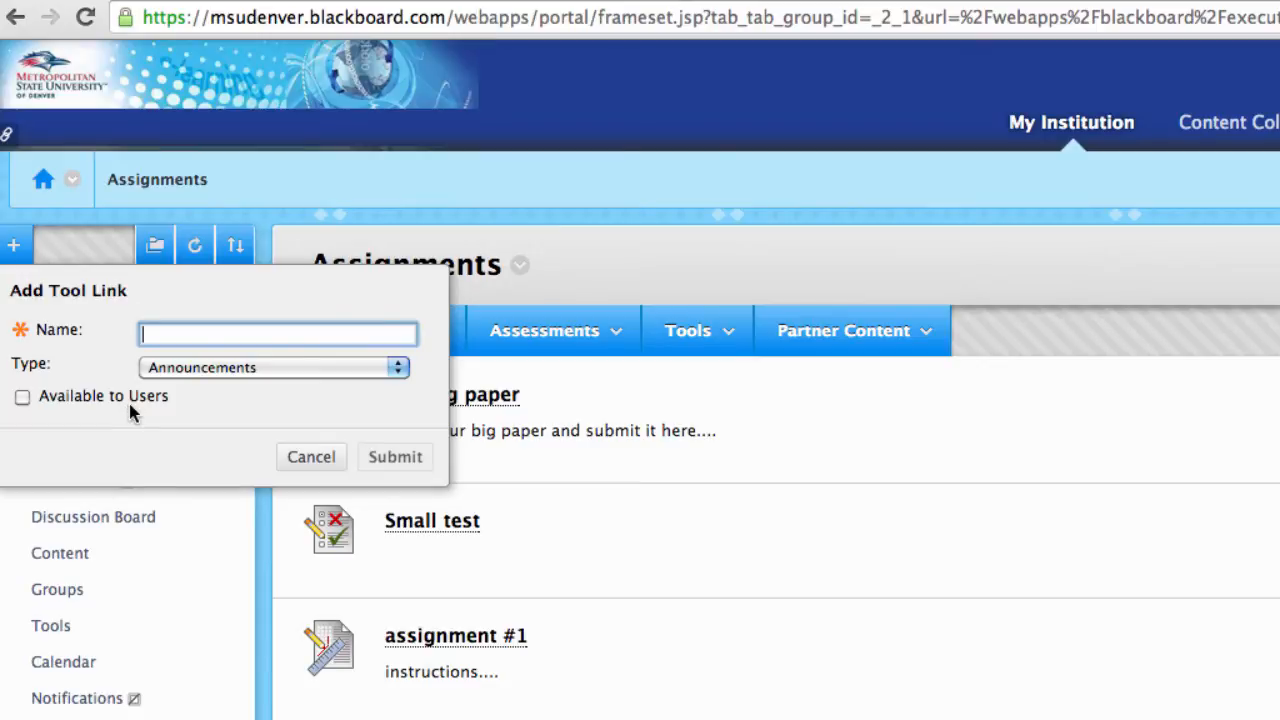
{"action": "type", "text": "Discusssions"}
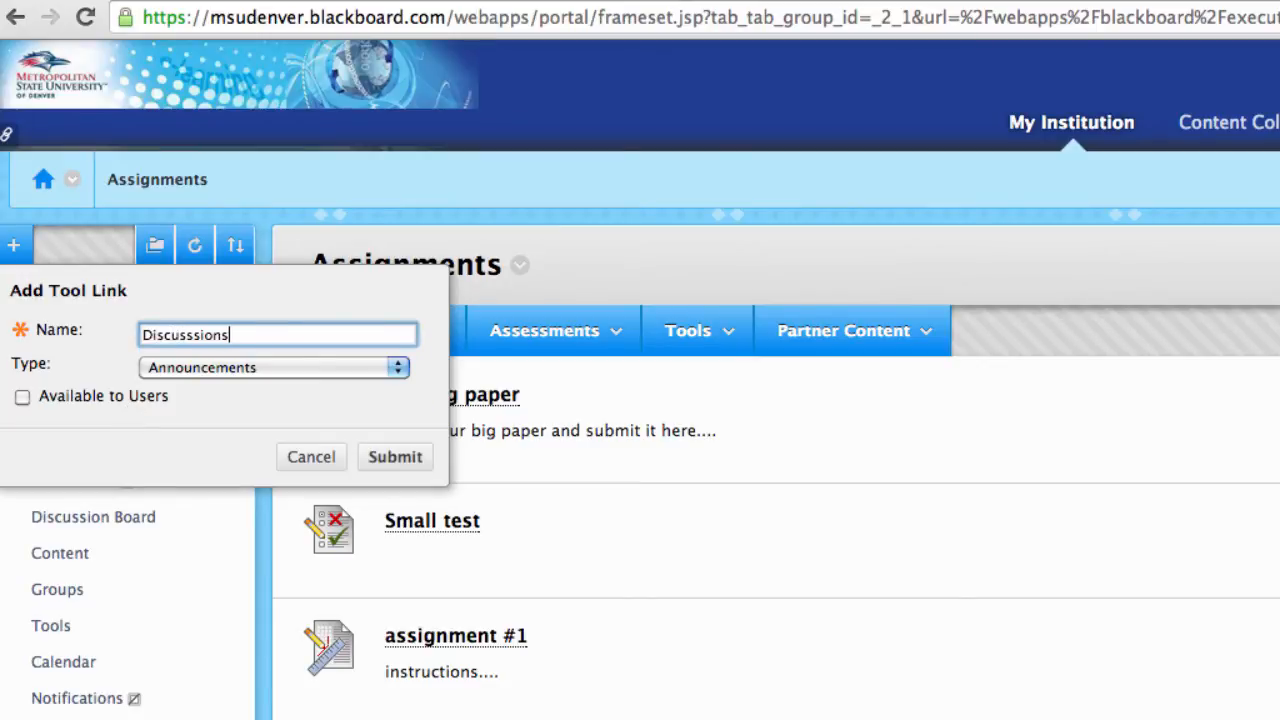
{"action": "left_click", "coordinate": [379, 368]}
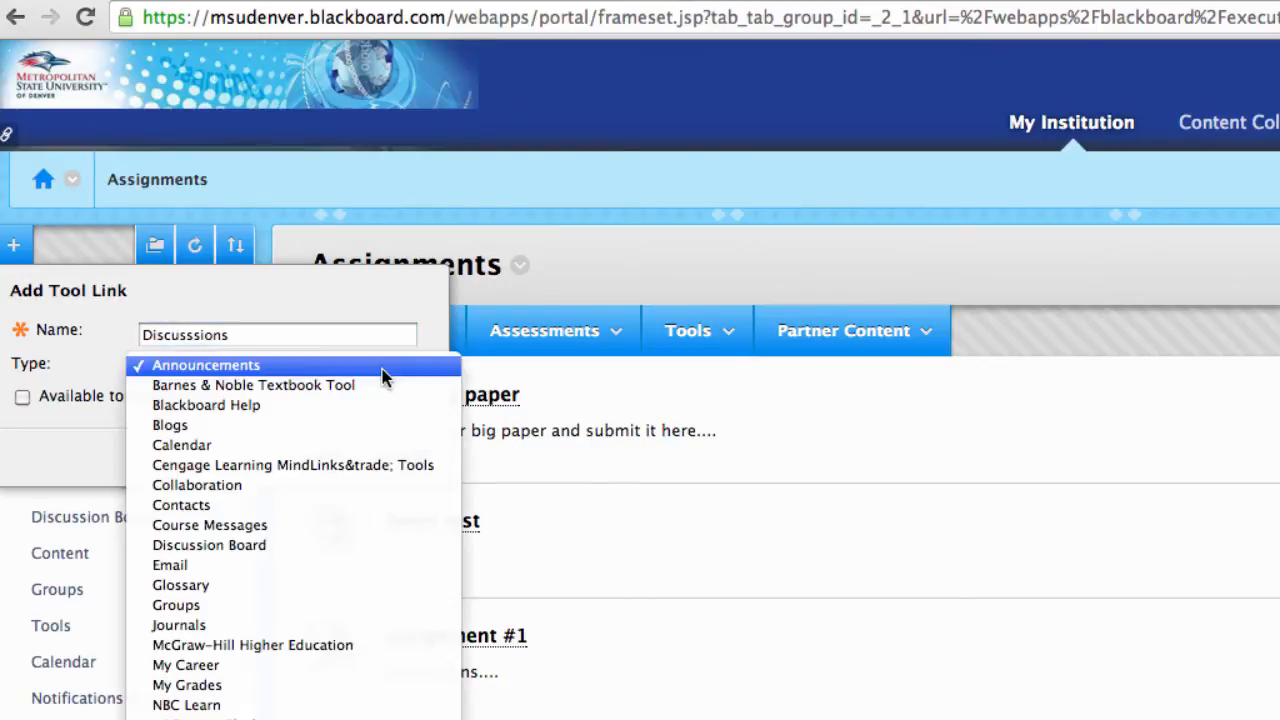
{"action": "left_click", "coordinate": [299, 546]}
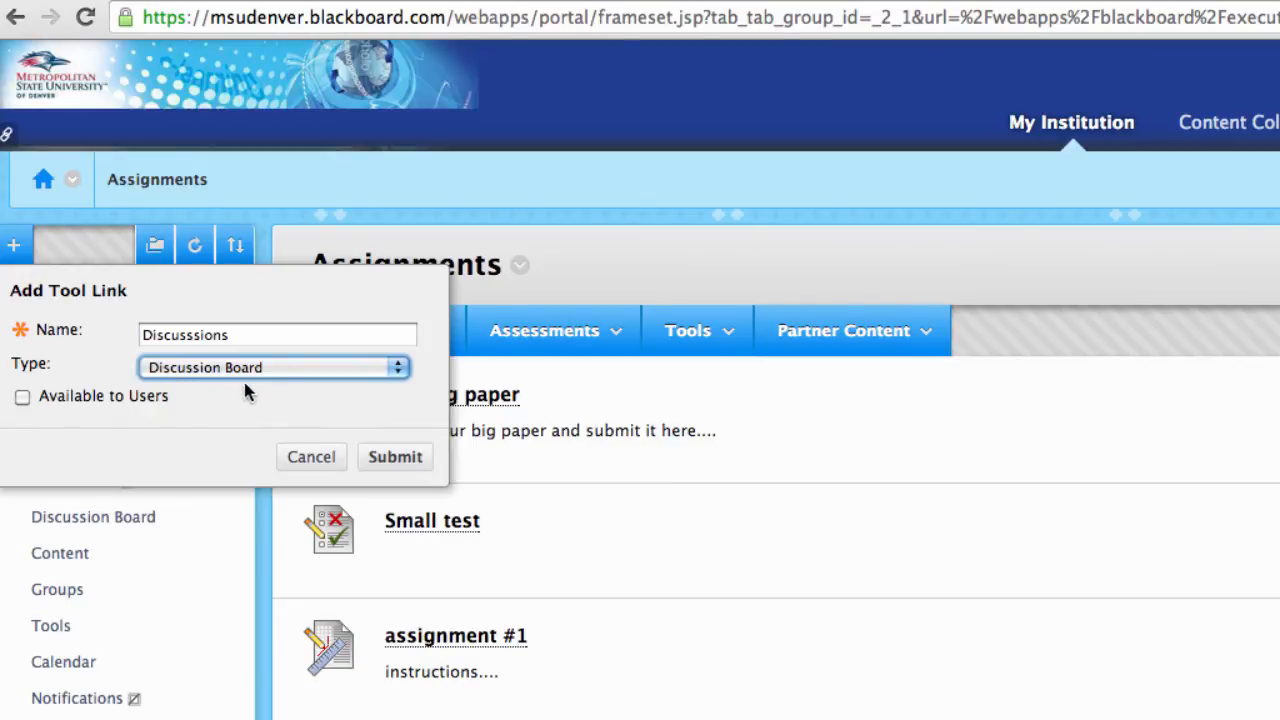
{"action": "left_click", "coordinate": [23, 398]}
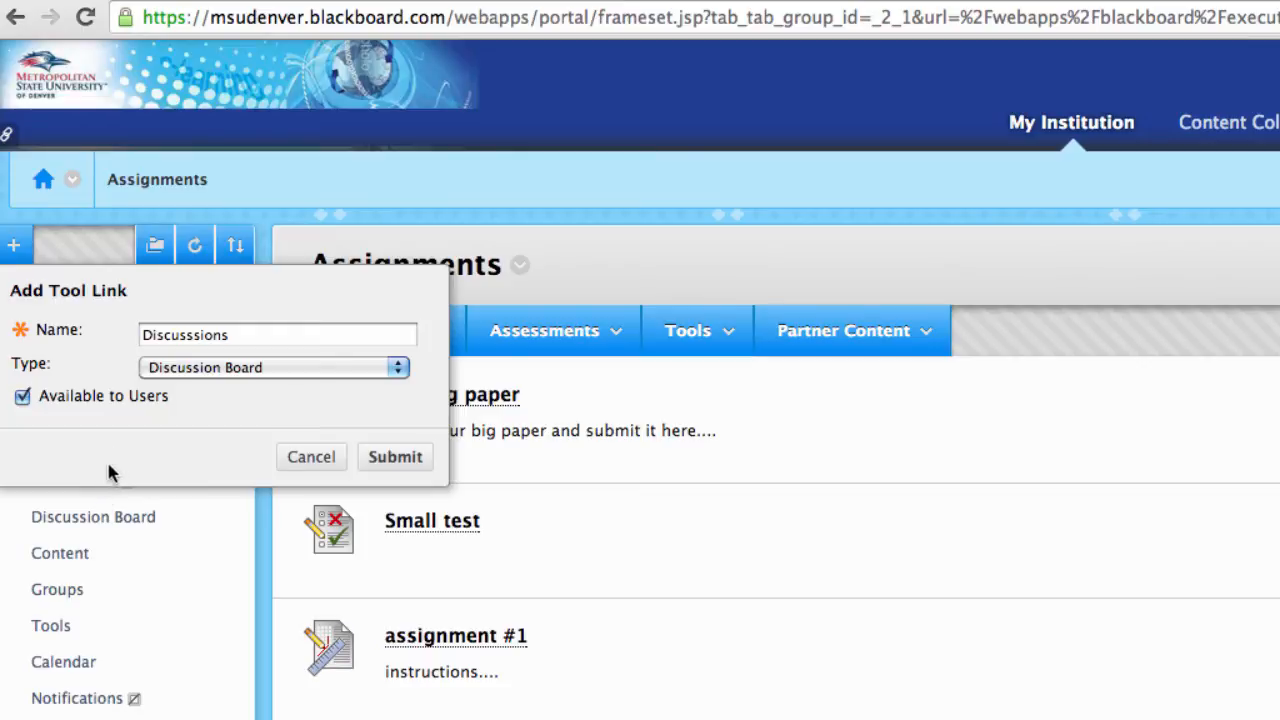
{"action": "left_click", "coordinate": [262, 343]}
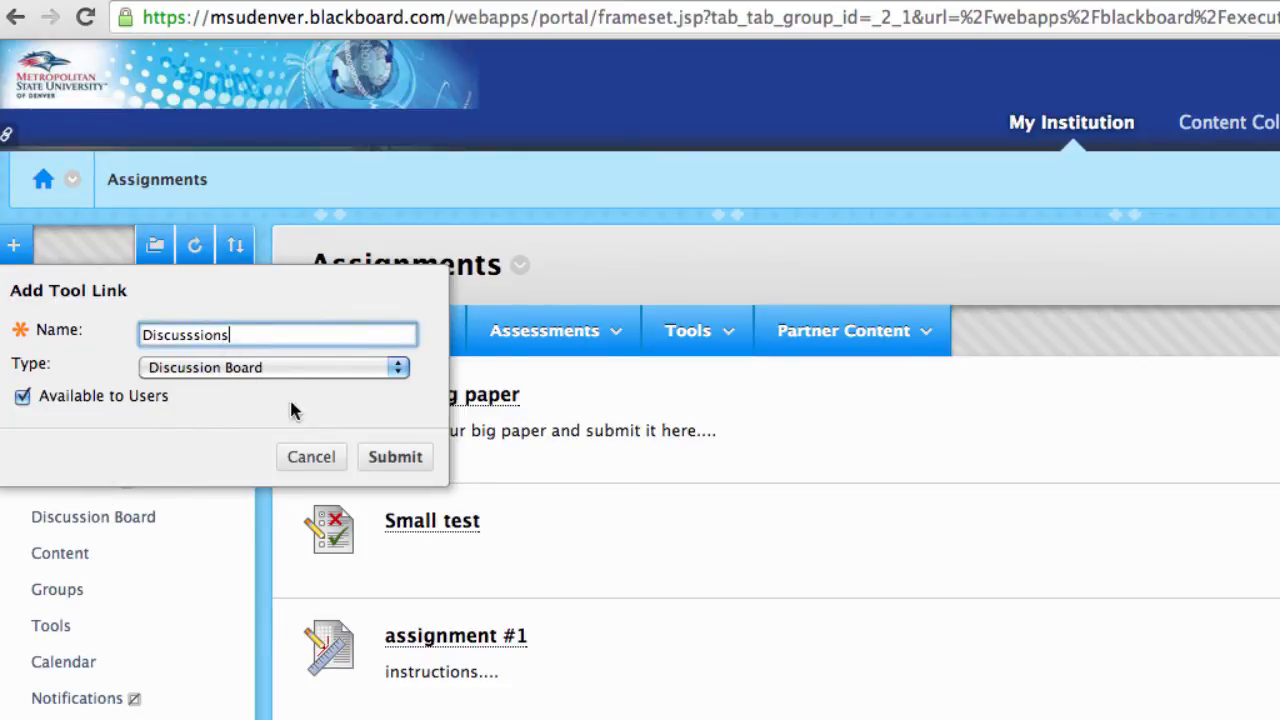
{"action": "left_click", "coordinate": [400, 462]}
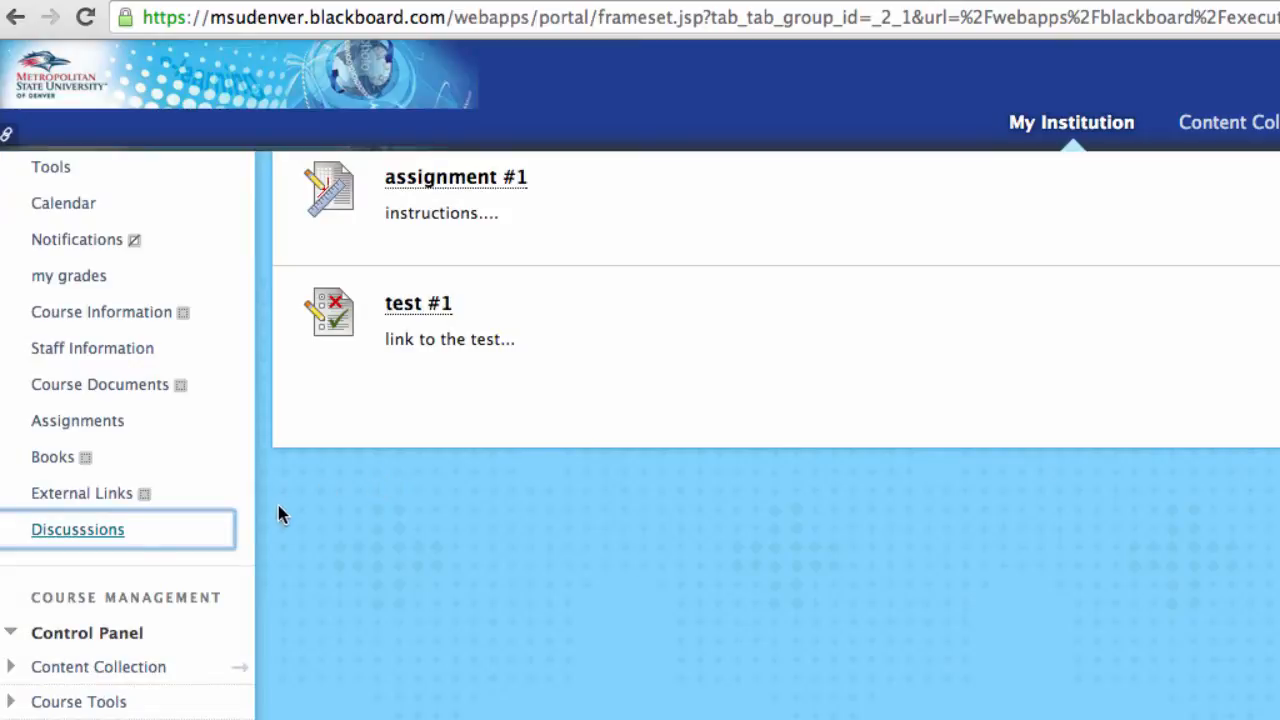
Step: Open the Discussion Board from the course menu and scroll through its six forums
{"action": "mouse_move", "coordinate": [110, 545]}
{"action": "scroll", "coordinate": [250, 531], "scroll_direction": "up", "scroll_amount": 5}
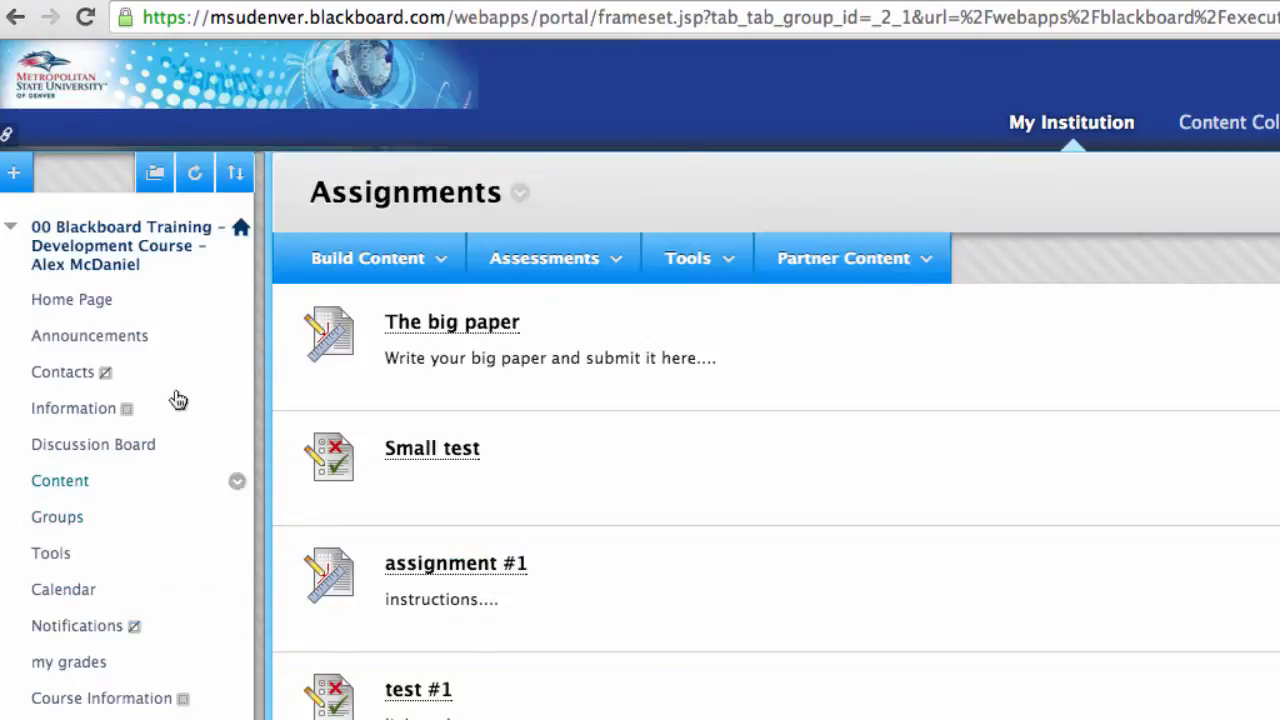
{"action": "left_click", "coordinate": [133, 451]}
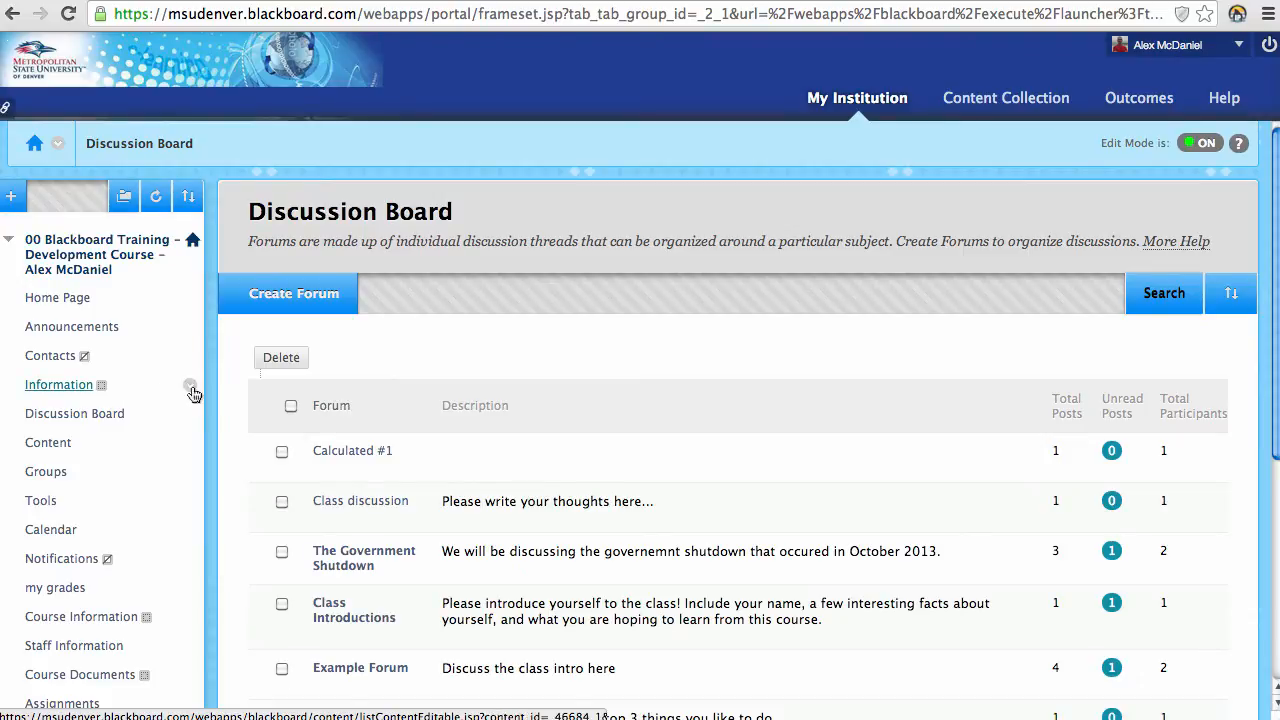
{"action": "scroll", "coordinate": [258, 365], "scroll_direction": "down", "scroll_amount": 5}
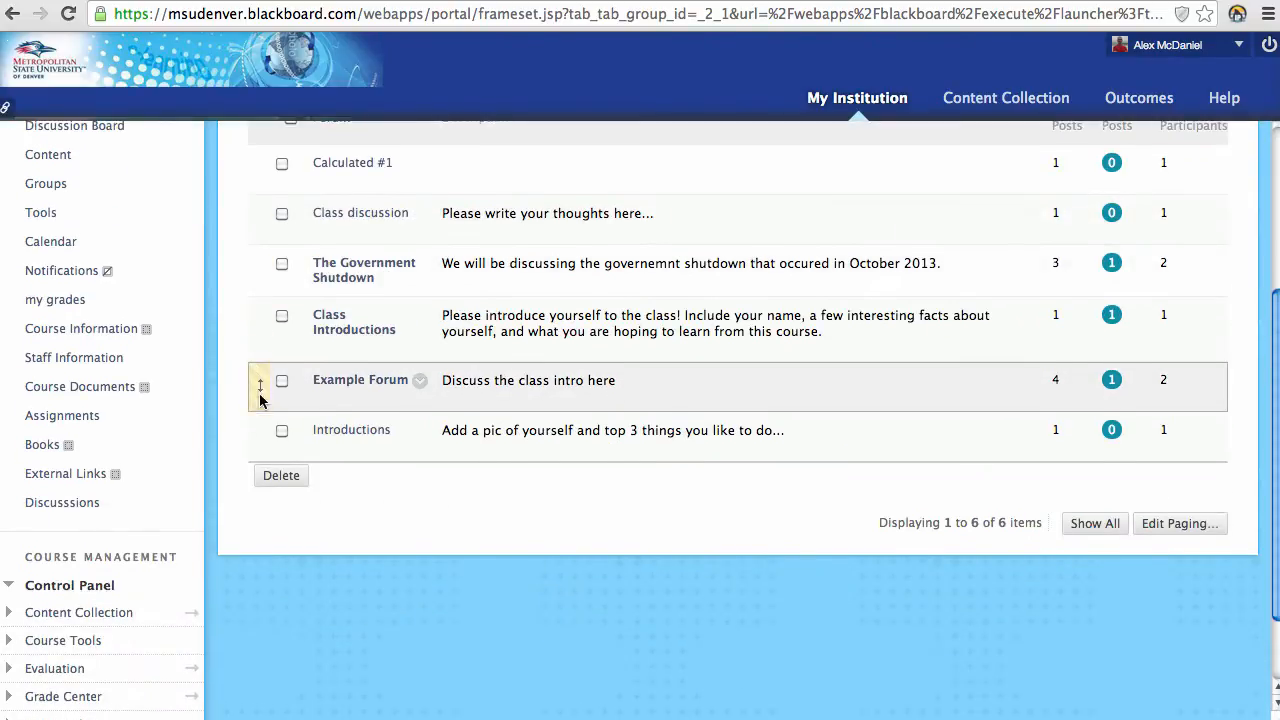
{"action": "scroll", "coordinate": [259, 400], "scroll_direction": "up", "scroll_amount": 4}
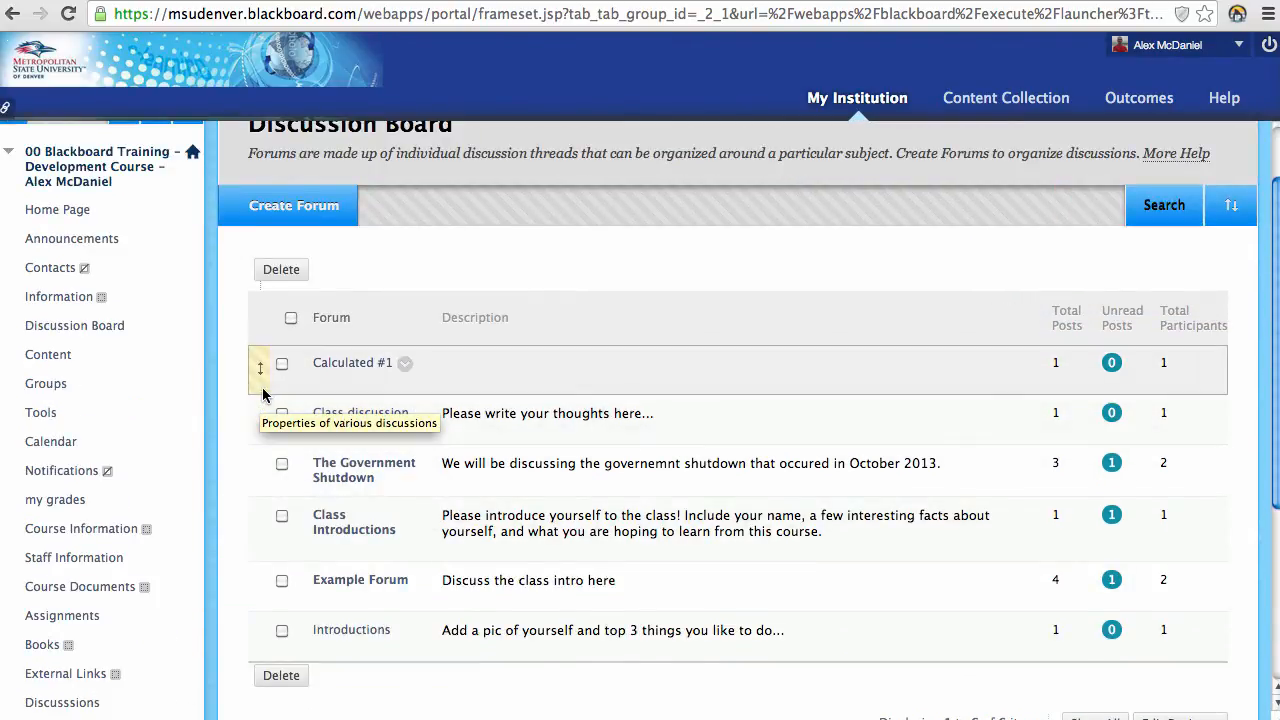
{"action": "scroll", "coordinate": [264, 370], "scroll_direction": "up", "scroll_amount": 2}
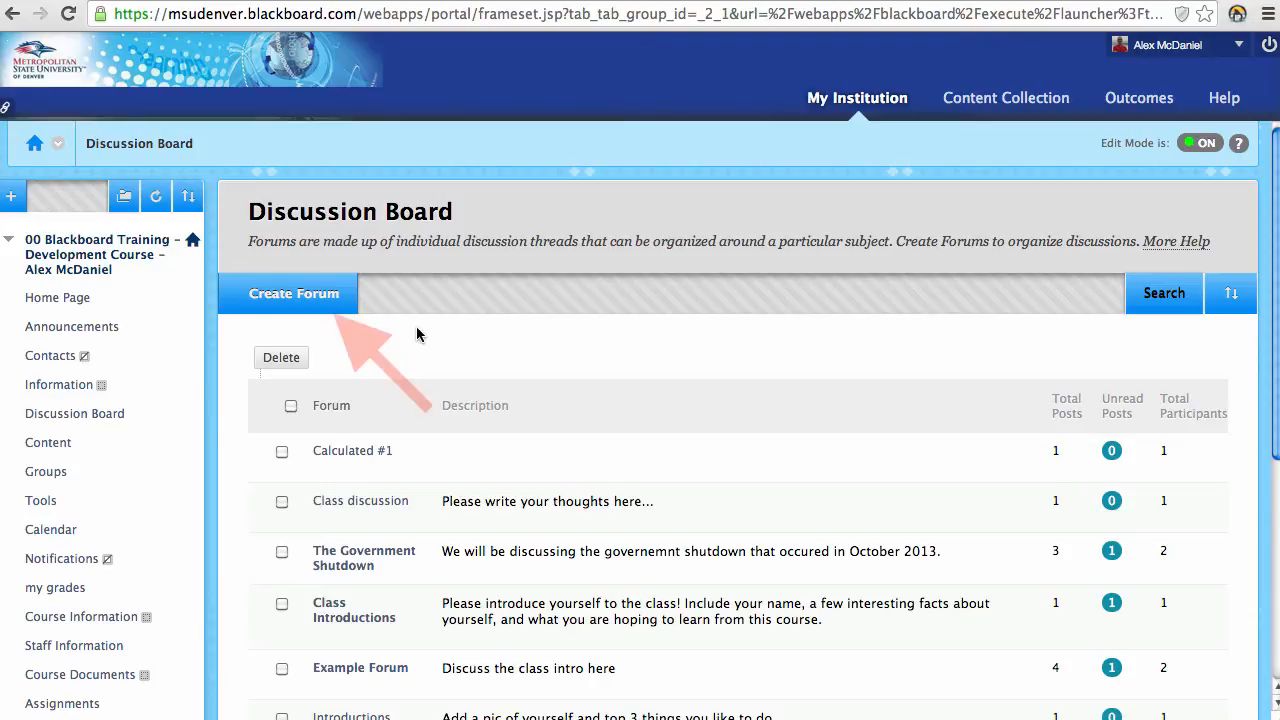
{"action": "left_click", "coordinate": [280, 300]}
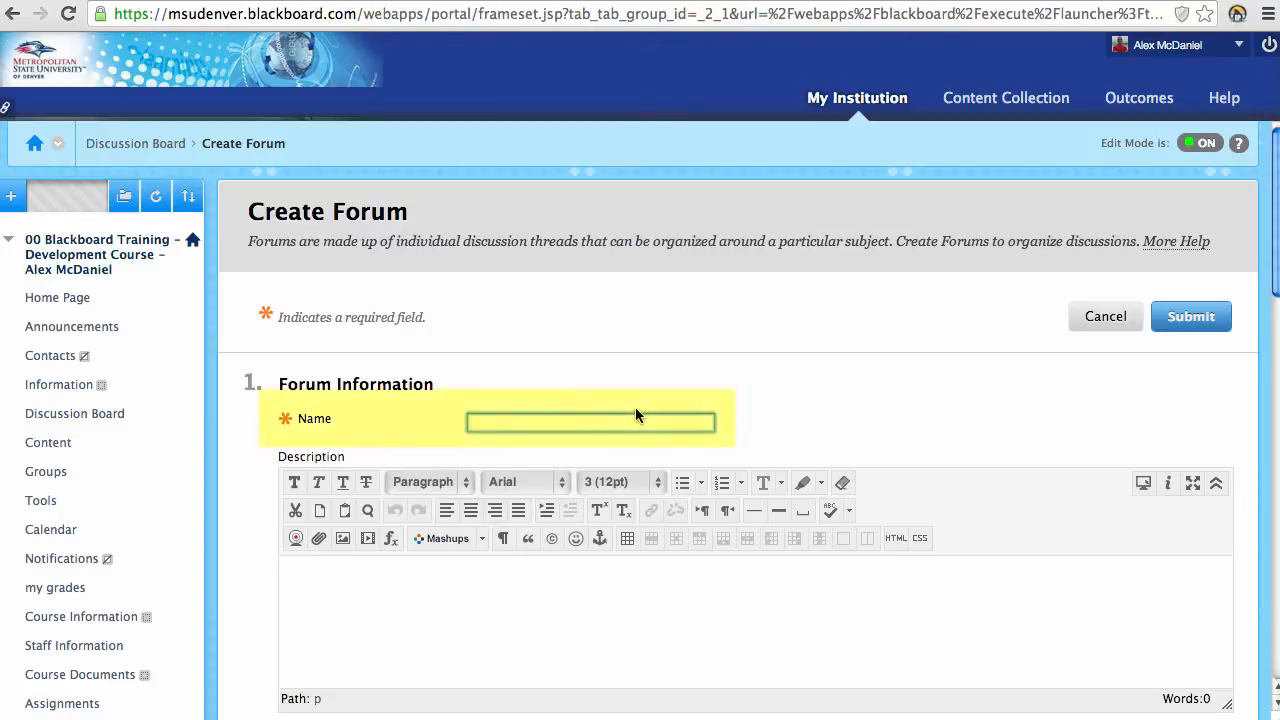
{"action": "type", "text": "big top"}
{"action": "scroll", "coordinate": [477, 362], "scroll_direction": "down", "scroll_amount": 3}
{"action": "left_click", "coordinate": [477, 362]}
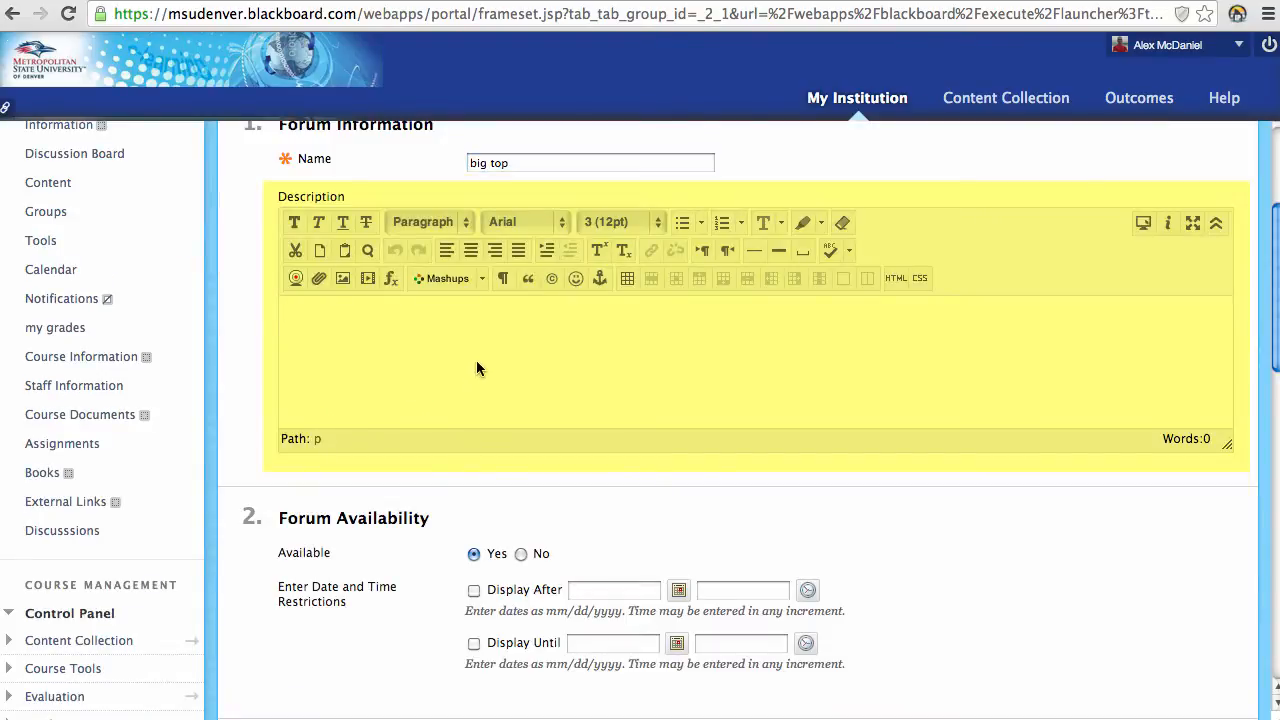
{"action": "type", "text": "general discus"}
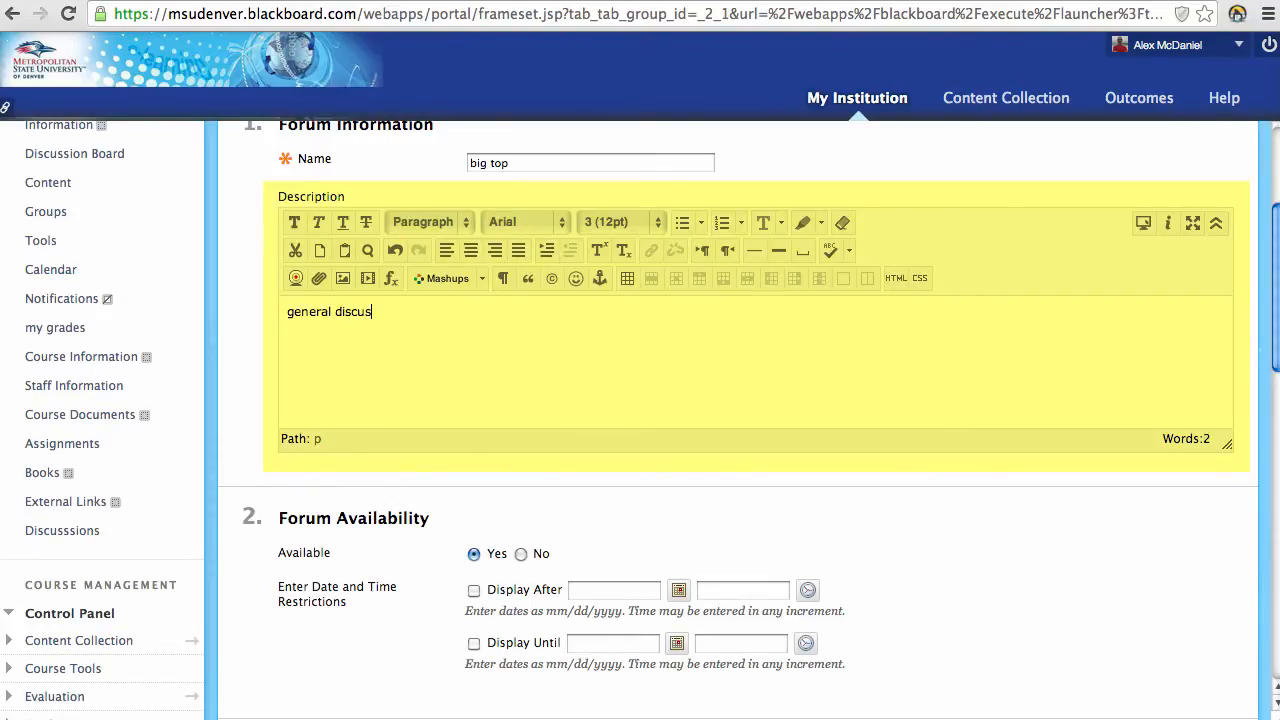
{"action": "type", "text": "sions"}
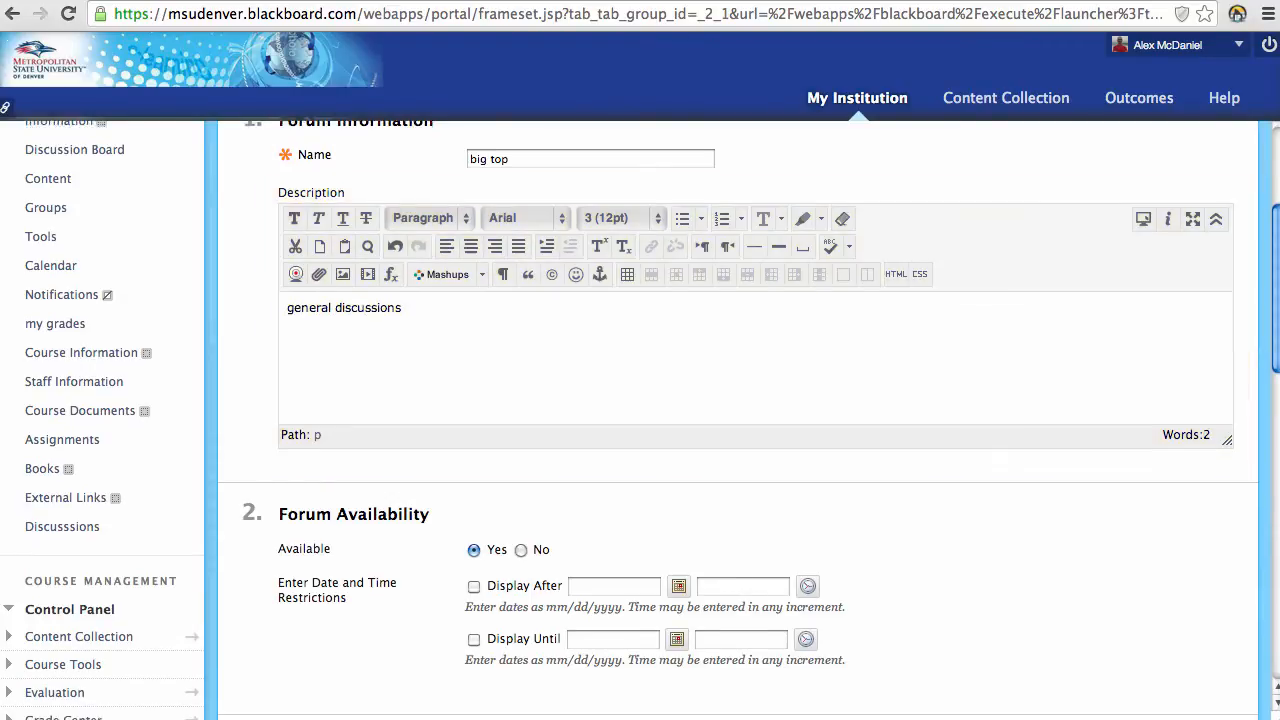
{"action": "scroll", "coordinate": [428, 443], "scroll_direction": "down", "scroll_amount": 2}
{"action": "scroll", "coordinate": [428, 443], "scroll_direction": "up", "scroll_amount": 2}
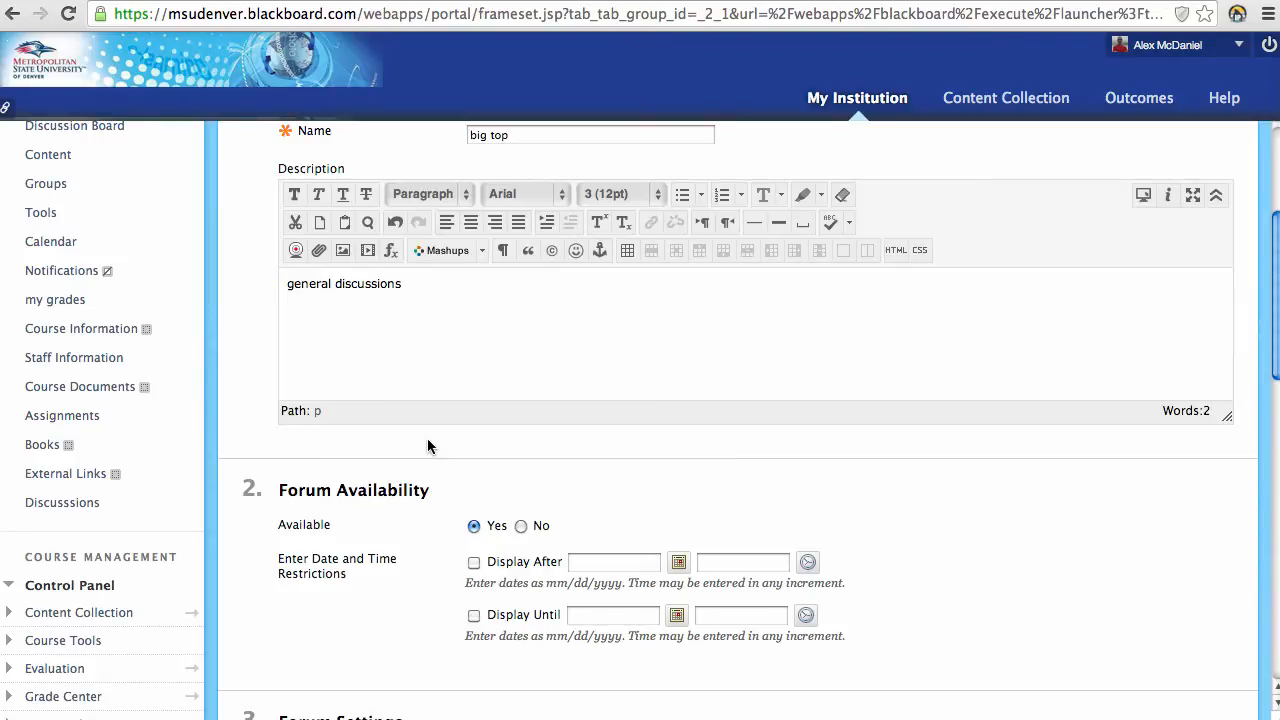
{"action": "scroll", "coordinate": [445, 431], "scroll_direction": "up", "scroll_amount": 3}
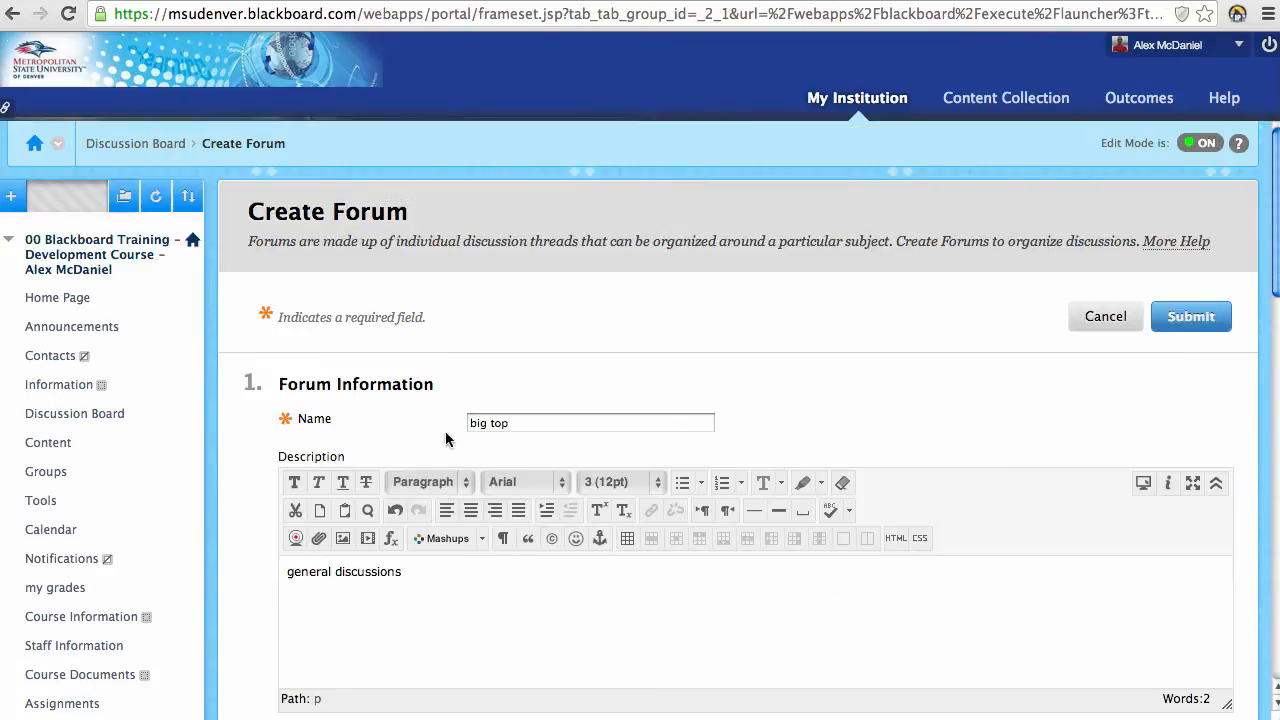
{"action": "triple_click", "coordinate": [530, 421]}
{"action": "type", "text": "Intro"}
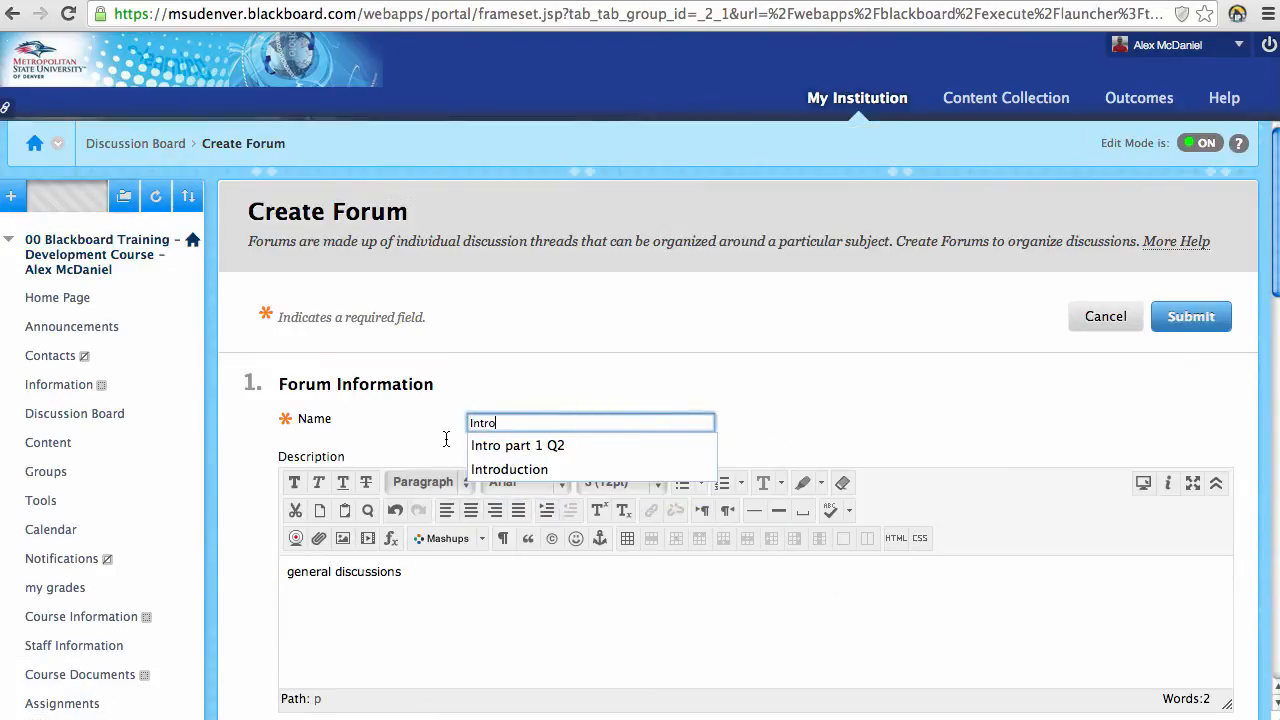
{"action": "type", "text": "ductions"}
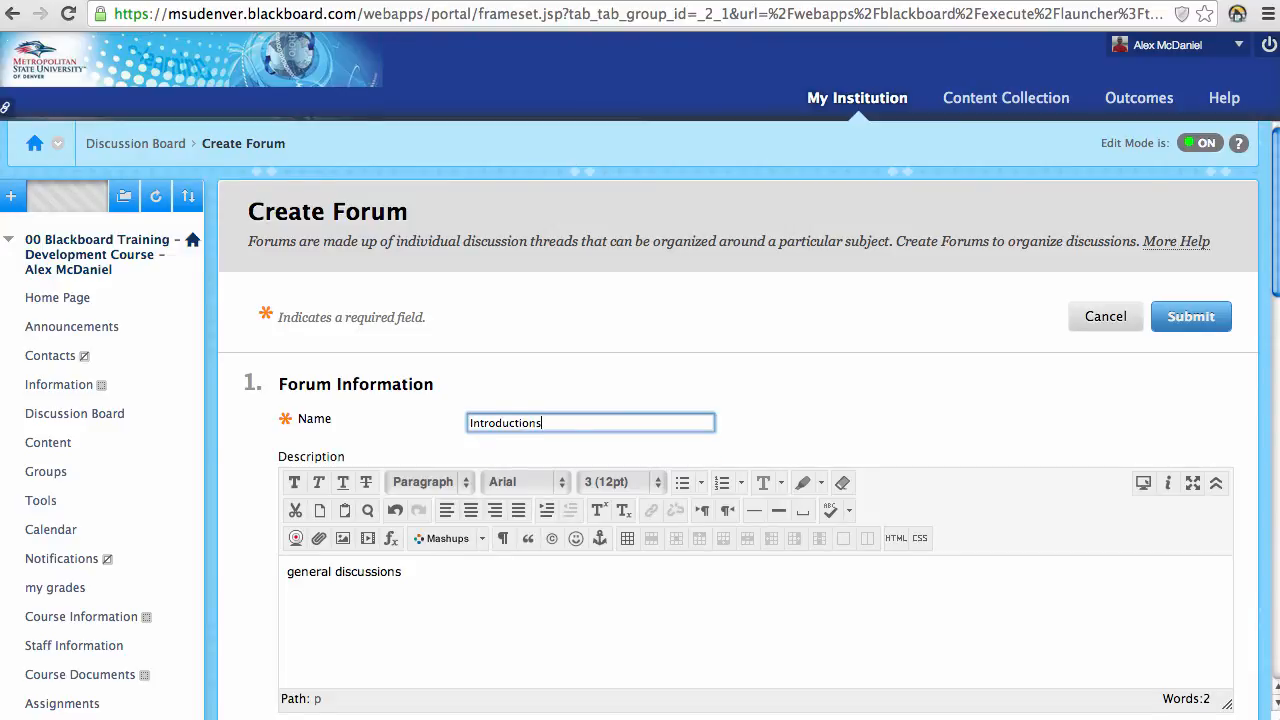
{"action": "scroll", "coordinate": [444, 465], "scroll_direction": "down", "scroll_amount": 3}
{"action": "scroll", "coordinate": [434, 462], "scroll_direction": "down", "scroll_amount": 3}
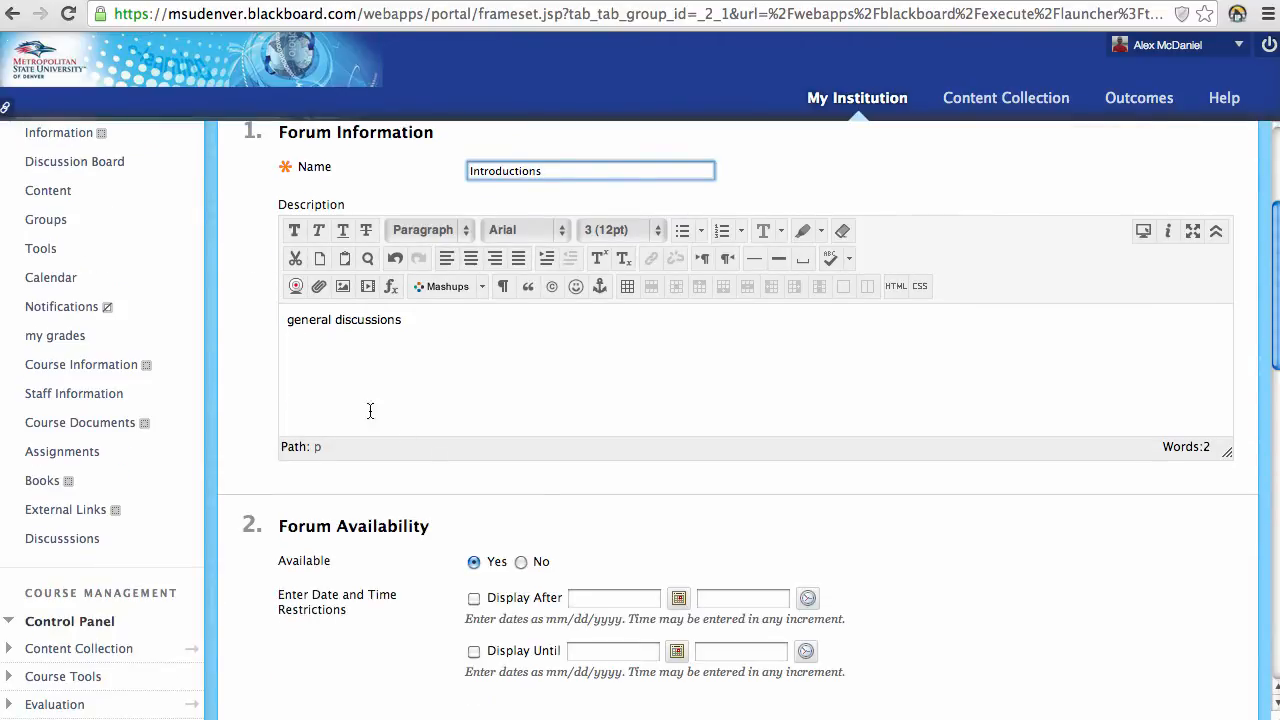
{"action": "scroll", "coordinate": [405, 418], "scroll_direction": "down", "scroll_amount": 2}
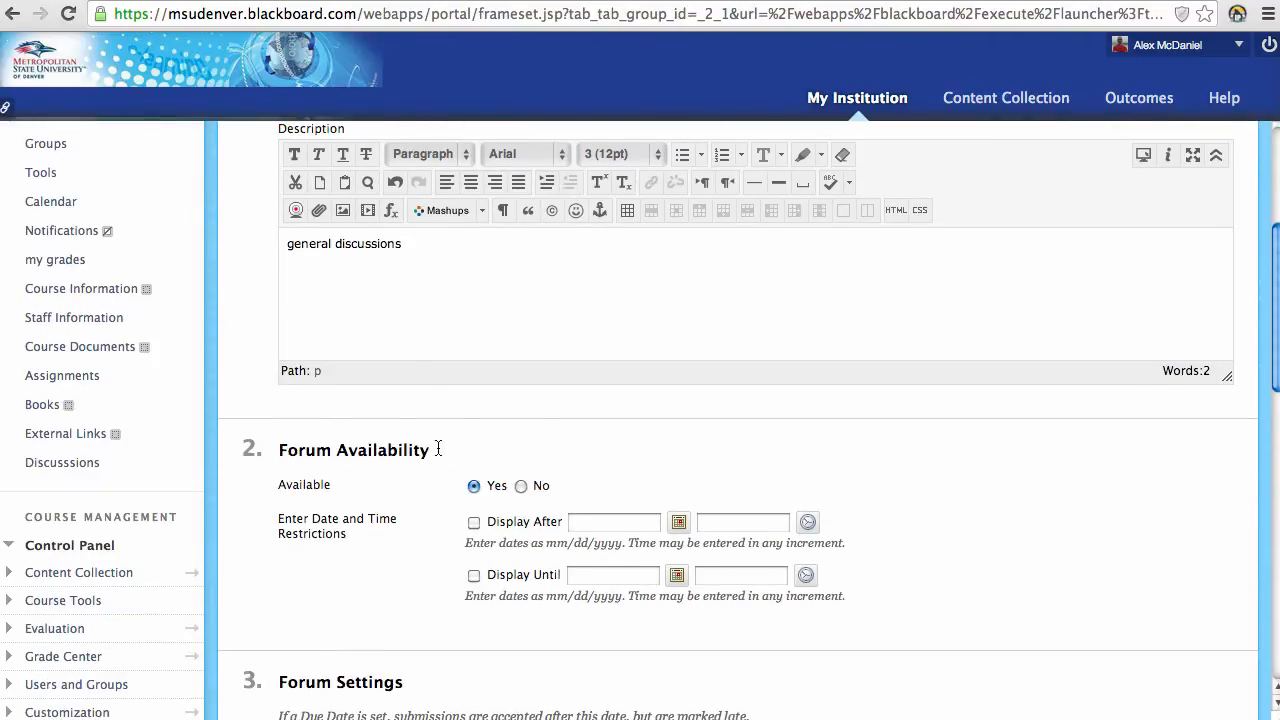
{"action": "scroll", "coordinate": [390, 458], "scroll_direction": "down", "scroll_amount": 2}
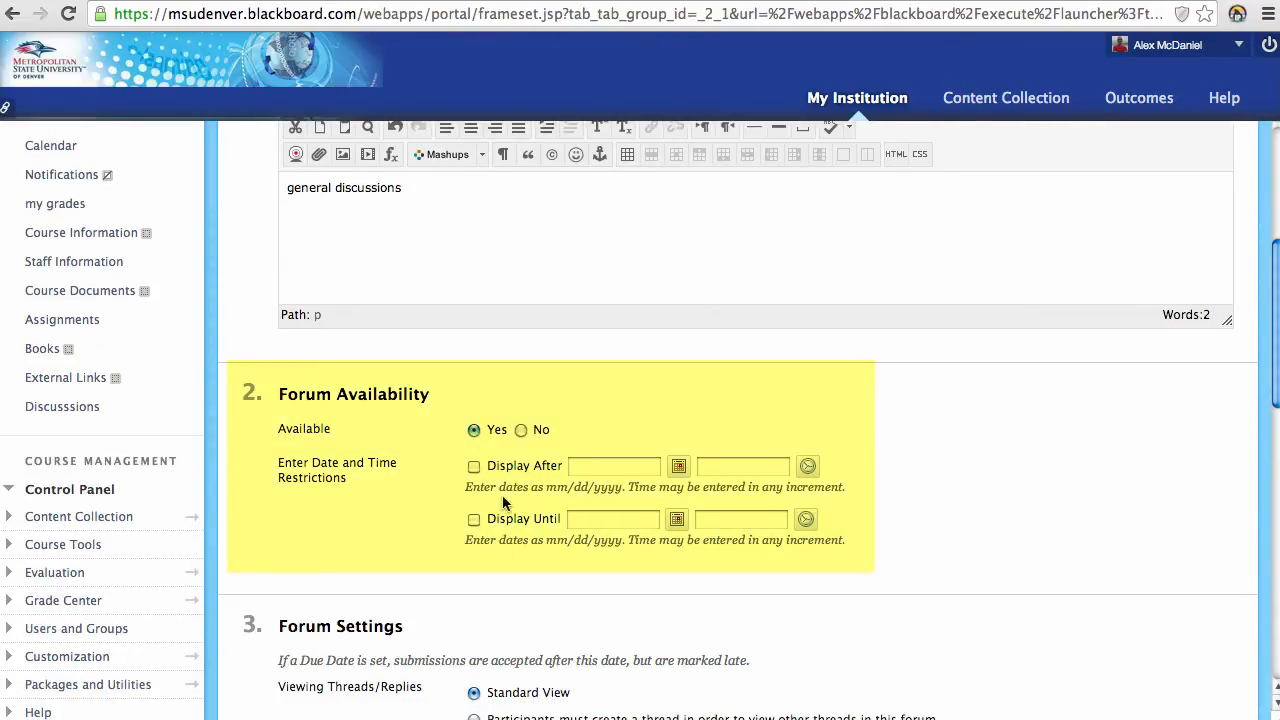
{"action": "scroll", "coordinate": [360, 523], "scroll_direction": "down", "scroll_amount": 3}
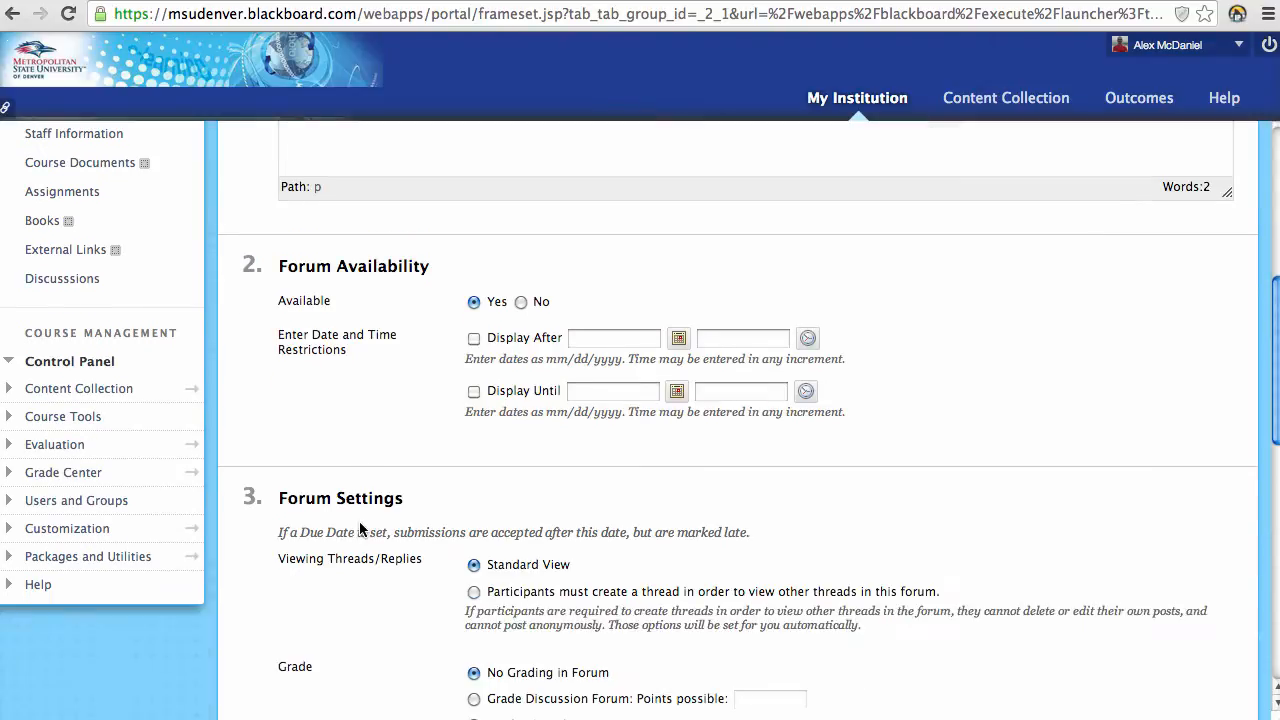
{"action": "scroll", "coordinate": [360, 523], "scroll_direction": "down", "scroll_amount": 5}
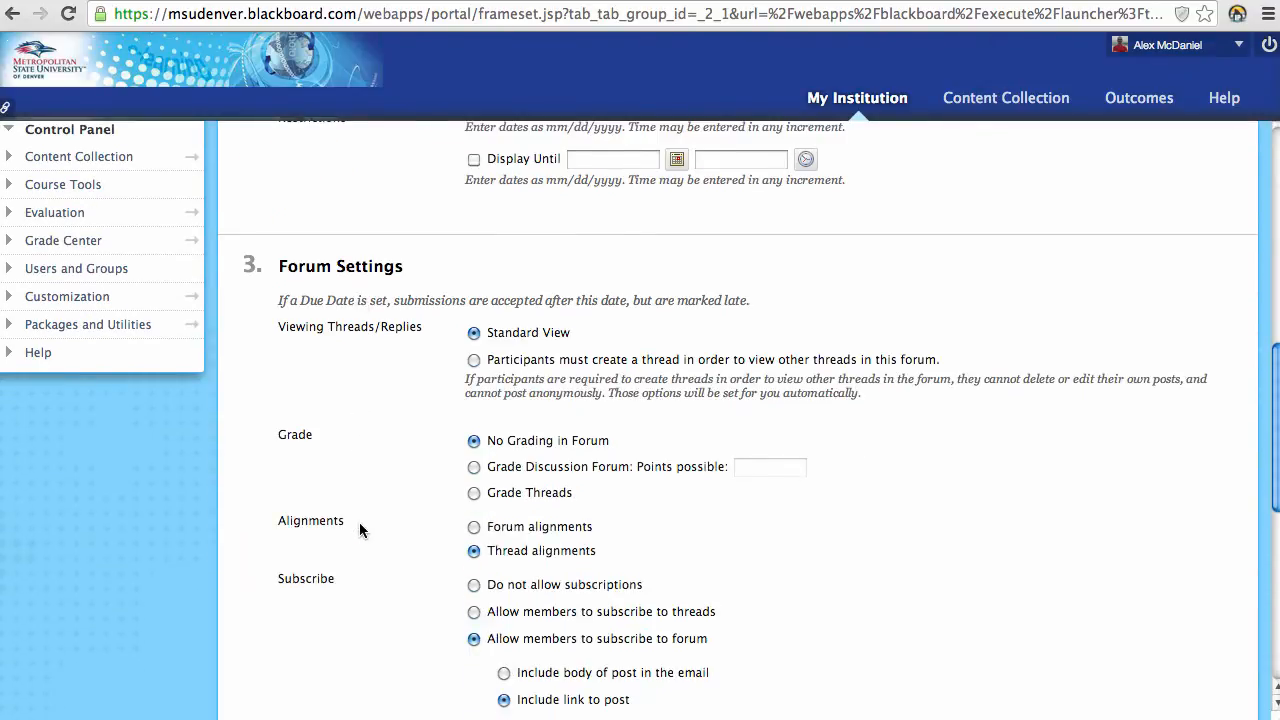
{"action": "scroll", "coordinate": [360, 530], "scroll_direction": "down", "scroll_amount": 1}
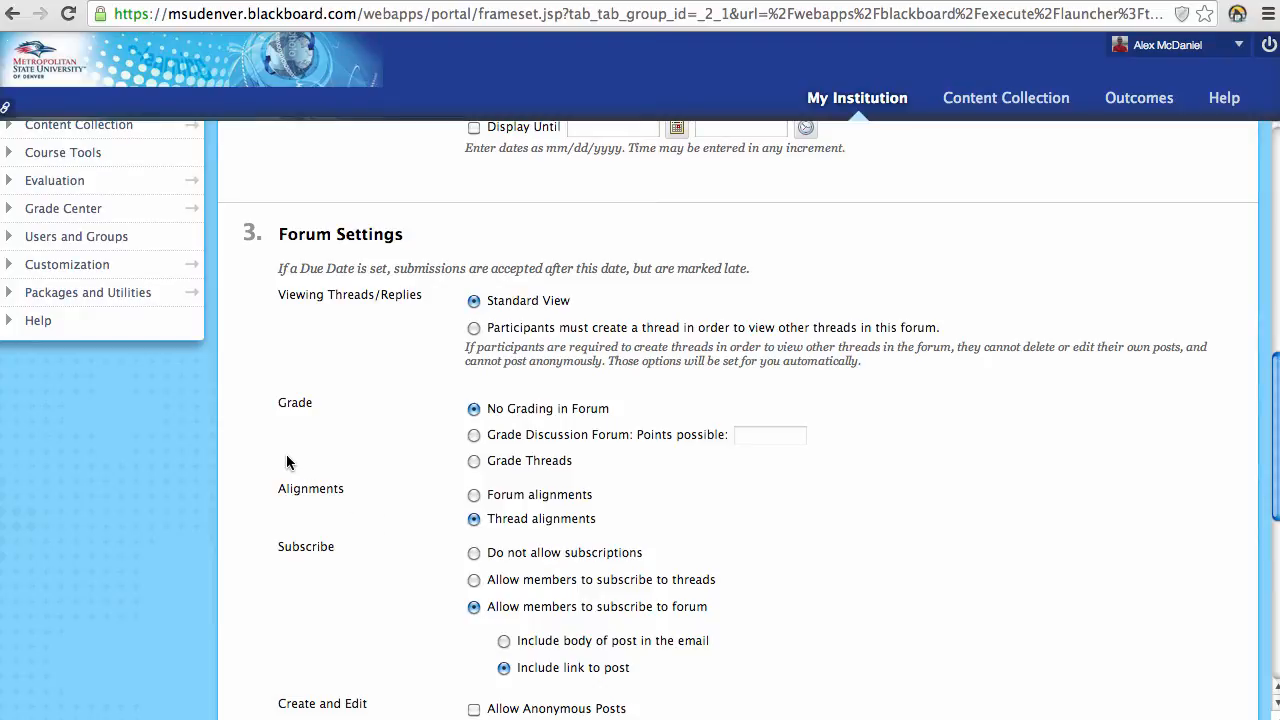
{"action": "left_click", "coordinate": [474, 329]}
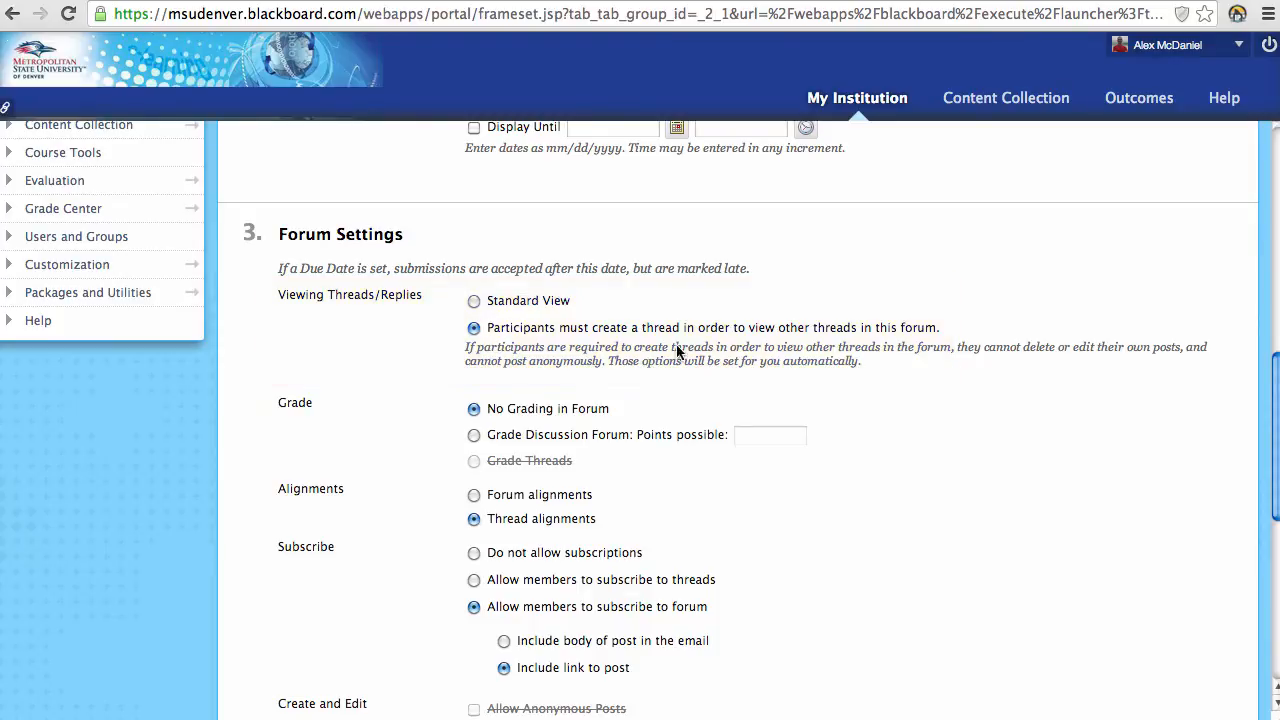
{"action": "scroll", "coordinate": [586, 325], "scroll_direction": "up", "scroll_amount": 5}
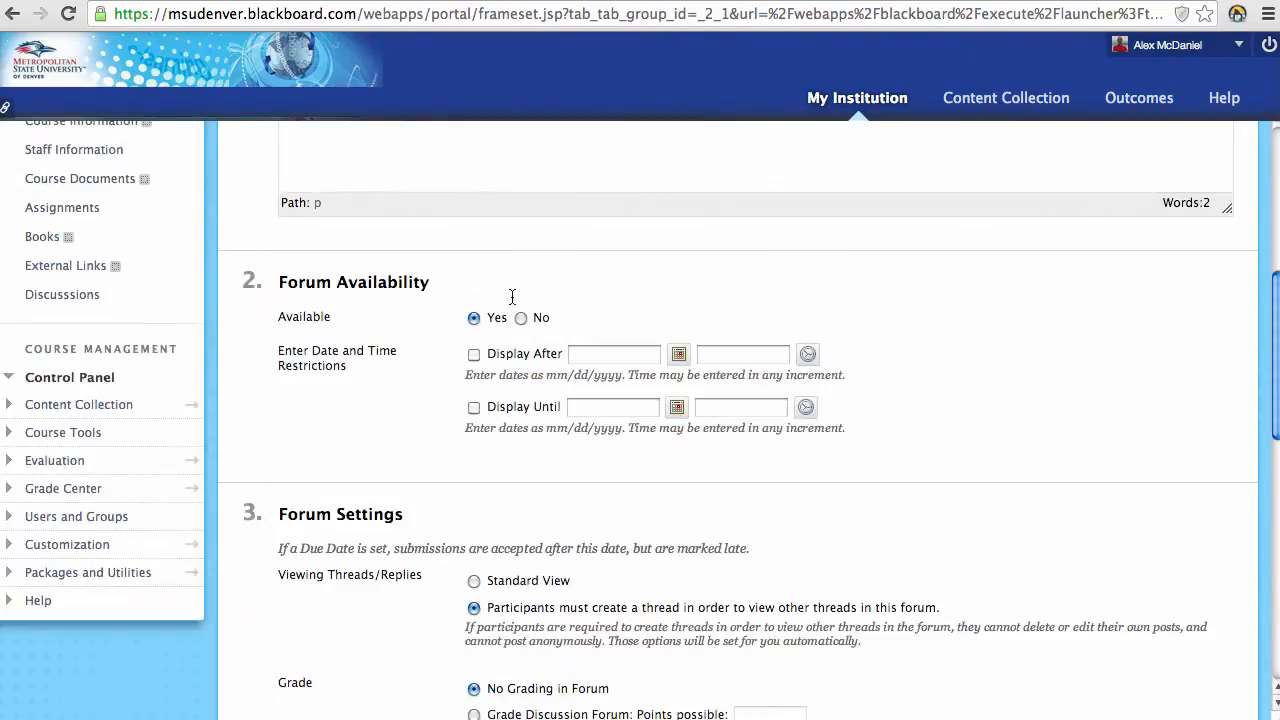
{"action": "scroll", "coordinate": [458, 249], "scroll_direction": "down", "scroll_amount": 4}
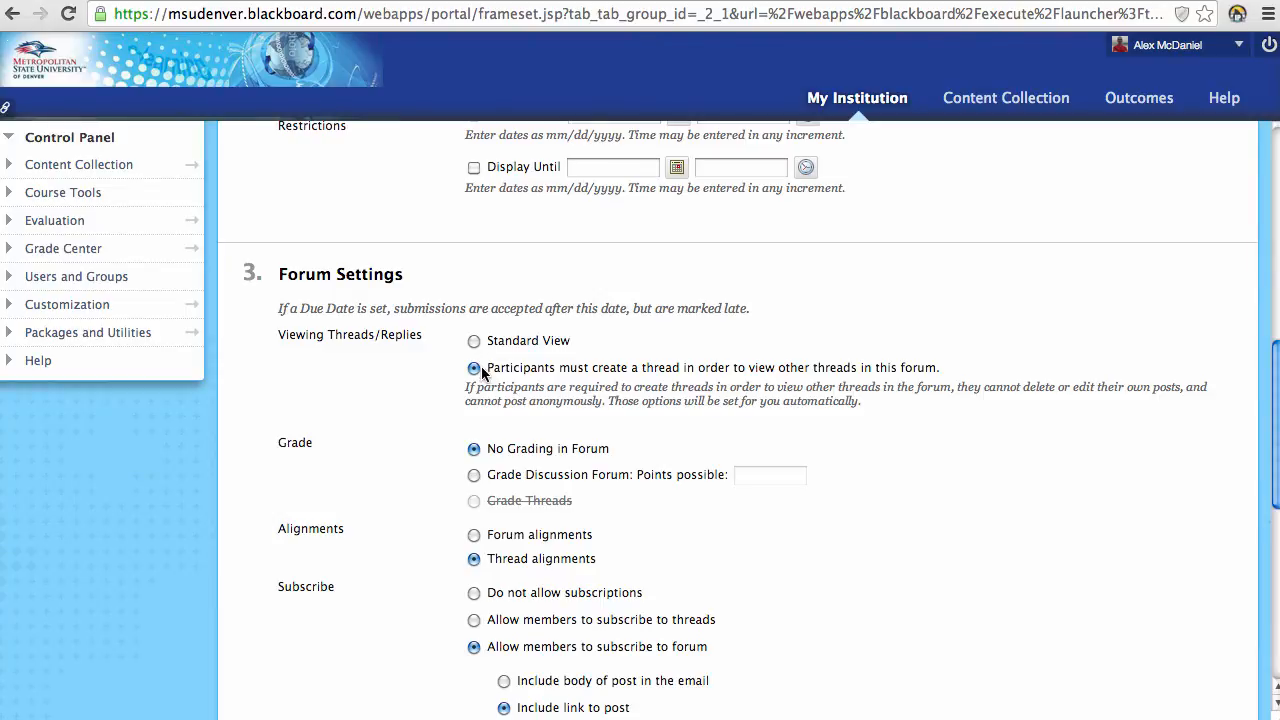
{"action": "left_click", "coordinate": [474, 341]}
{"action": "scroll", "coordinate": [630, 468], "scroll_direction": "down", "scroll_amount": 1}
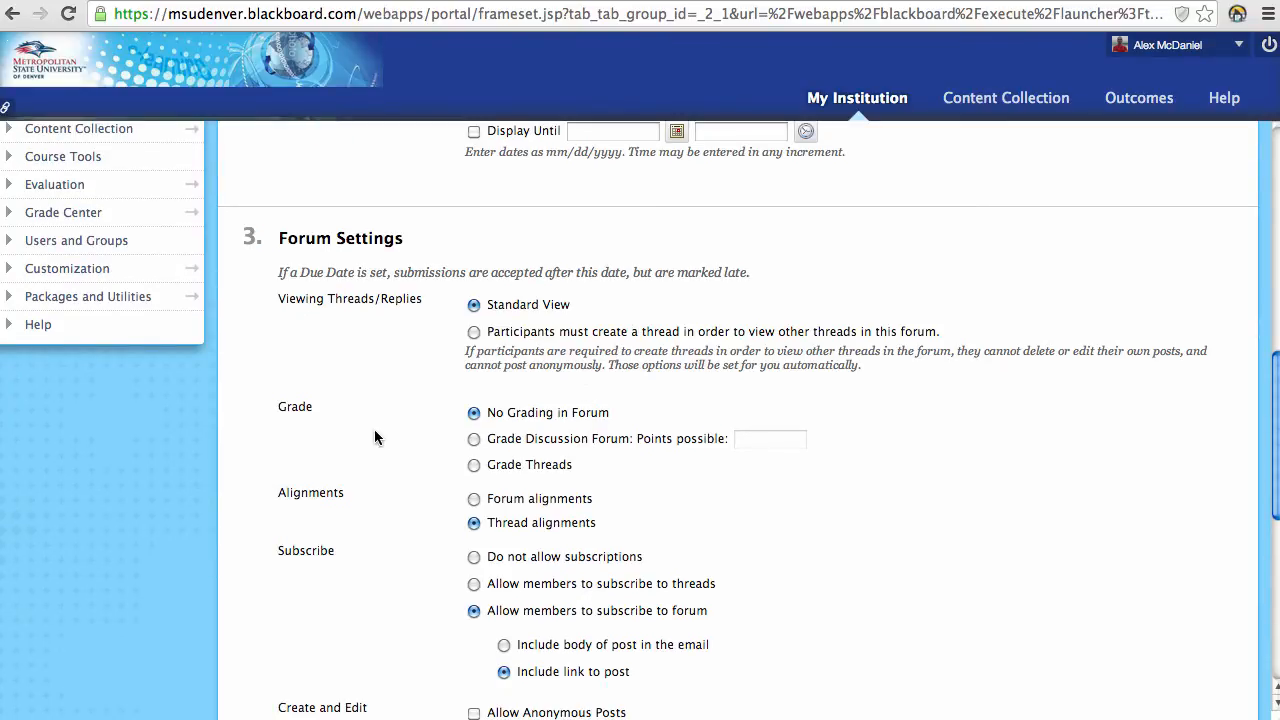
{"action": "scroll", "coordinate": [375, 437], "scroll_direction": "down", "scroll_amount": 1}
{"action": "scroll", "coordinate": [375, 437], "scroll_direction": "down", "scroll_amount": 1}
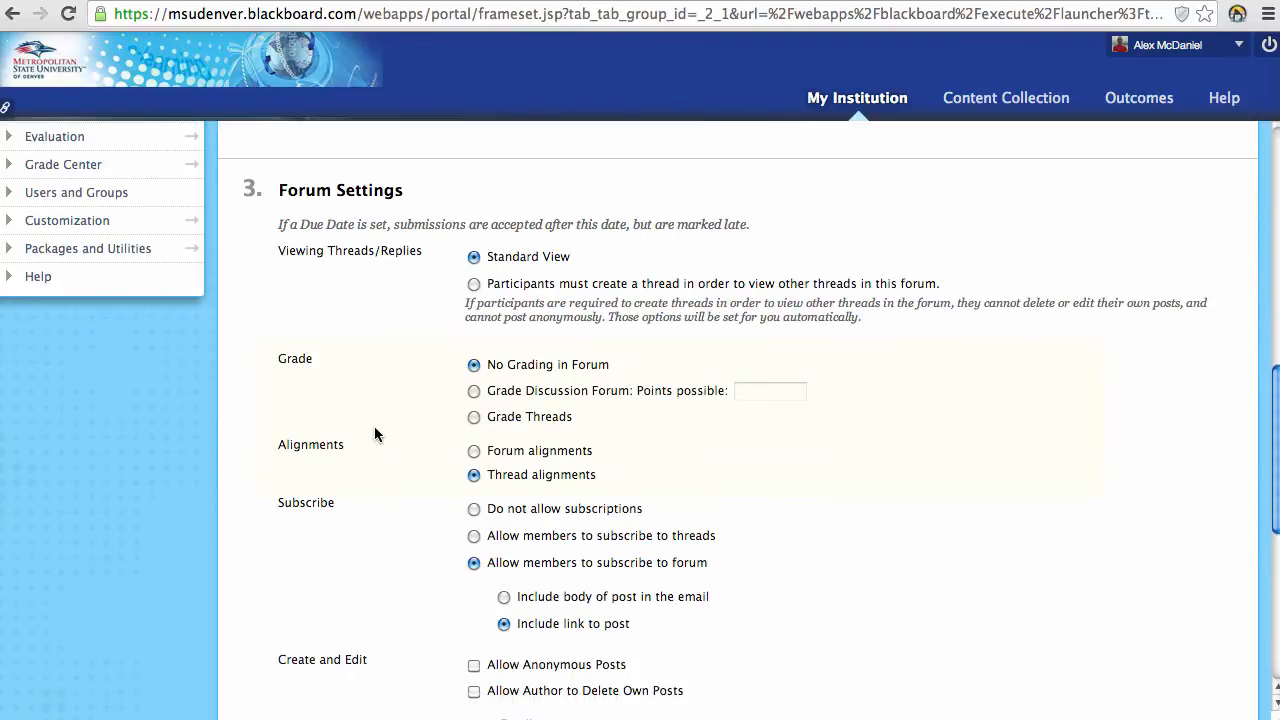
Step: Grade the forum as a whole rather than by threads, with 10 points possible
{"action": "left_click", "coordinate": [474, 390]}
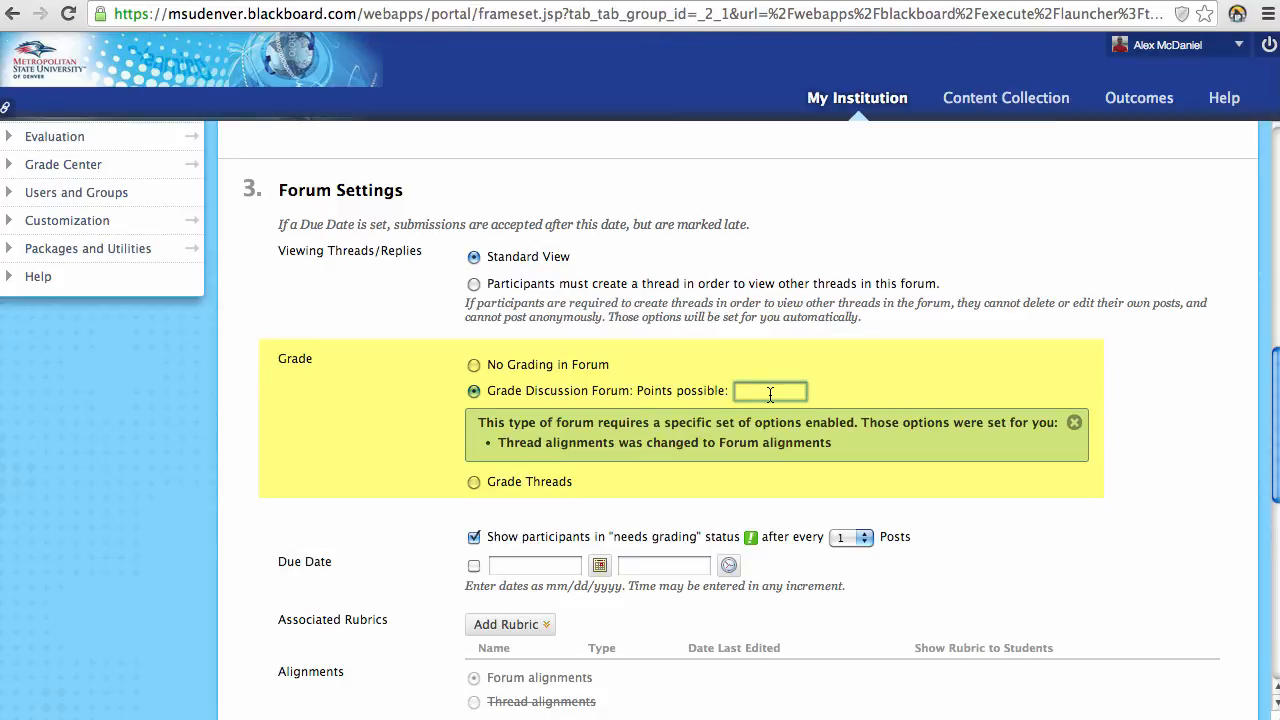
{"action": "left_click", "coordinate": [471, 483]}
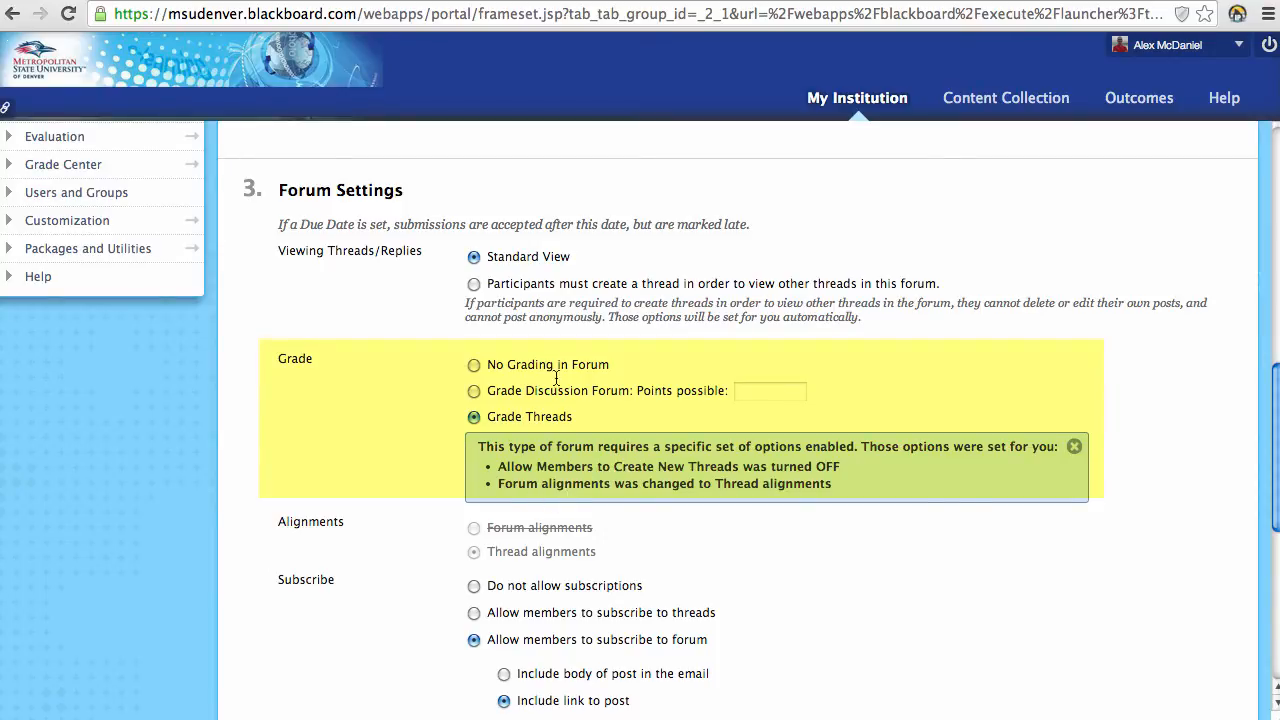
{"action": "left_click", "coordinate": [474, 391]}
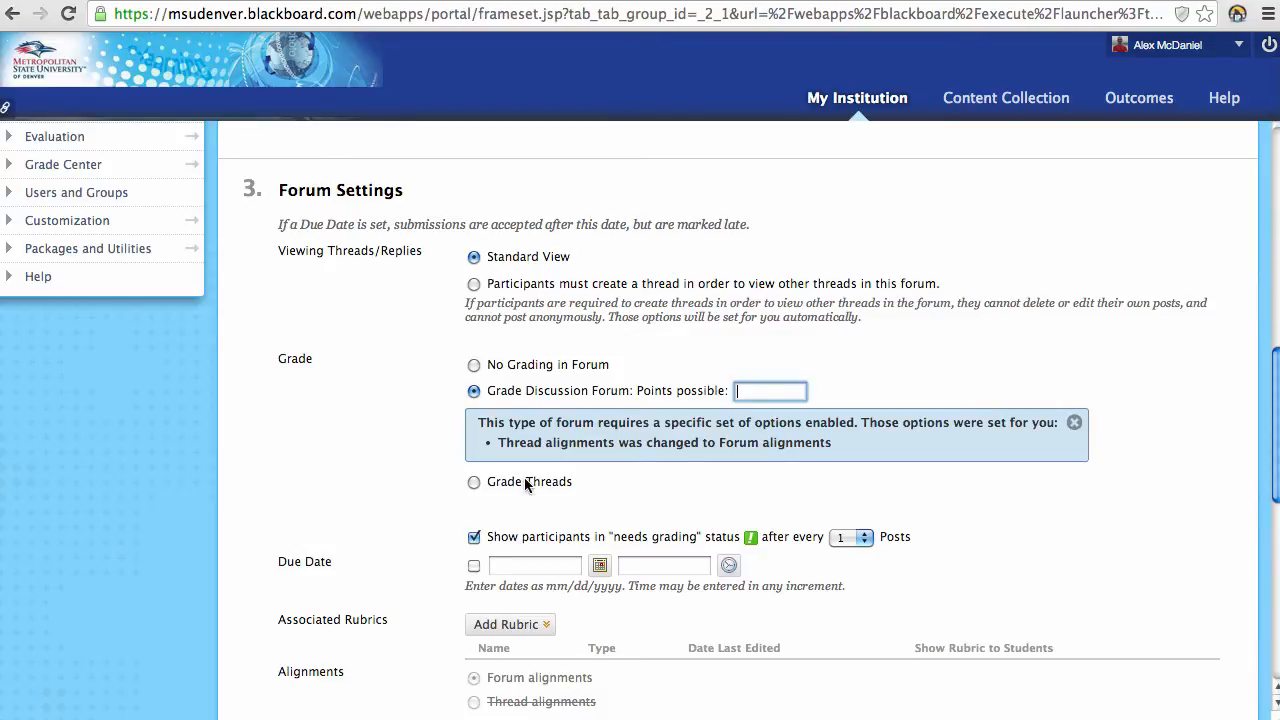
{"action": "left_click", "coordinate": [759, 391]}
{"action": "type", "text": "10"}
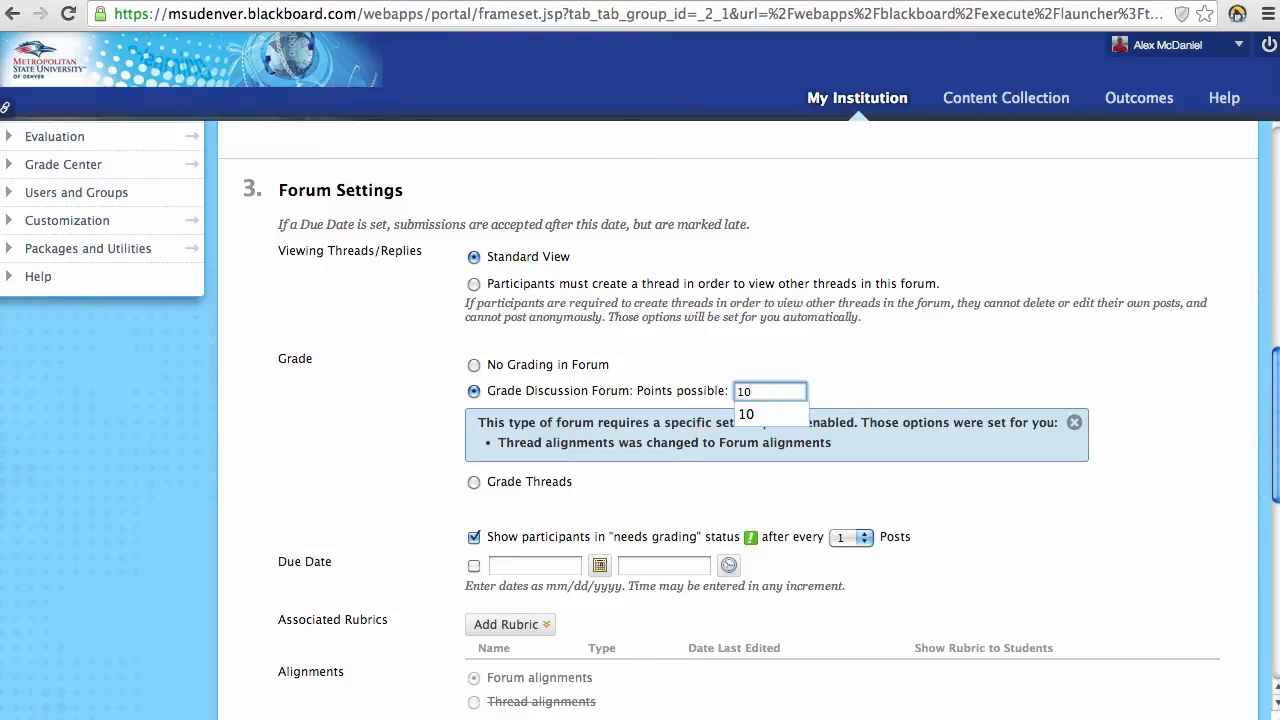
{"action": "key", "text": "Tab"}
{"action": "scroll", "coordinate": [1012, 605], "scroll_direction": "down", "scroll_amount": 2}
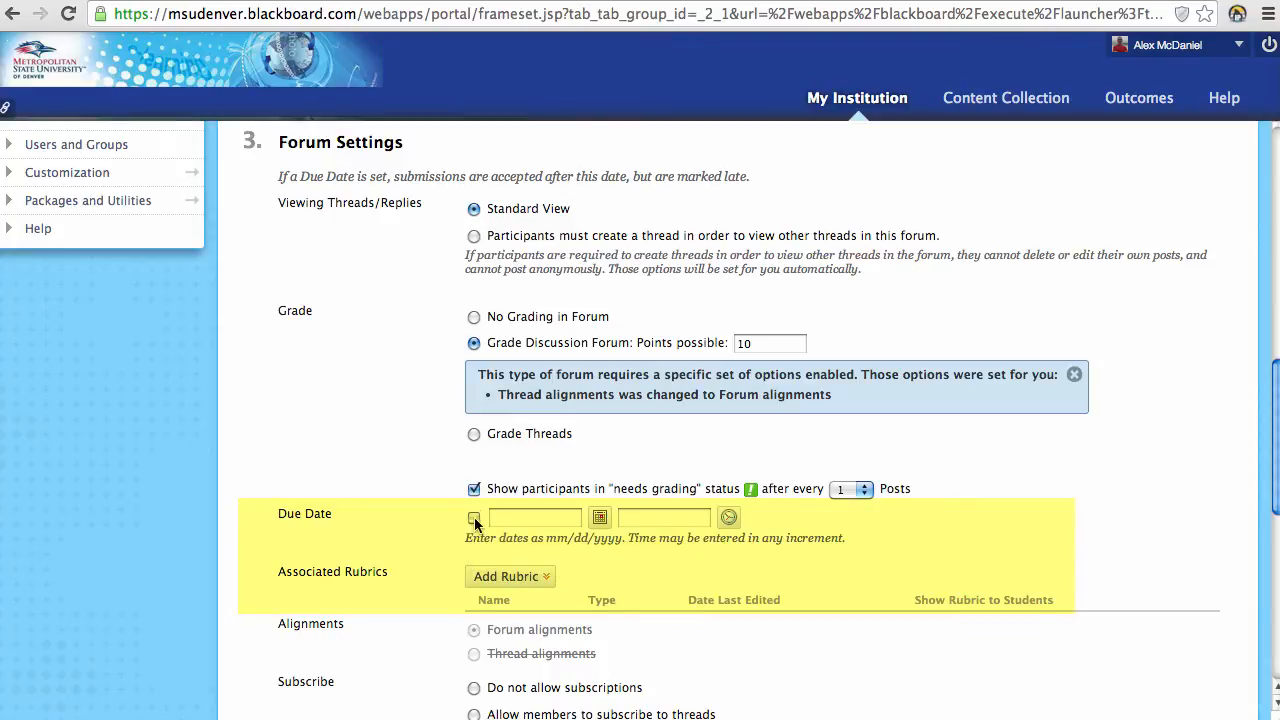
Step: Enable the 01/06/2014 11:59 PM due date and flag needs-grading after every 3 posts
{"action": "left_click", "coordinate": [474, 517]}
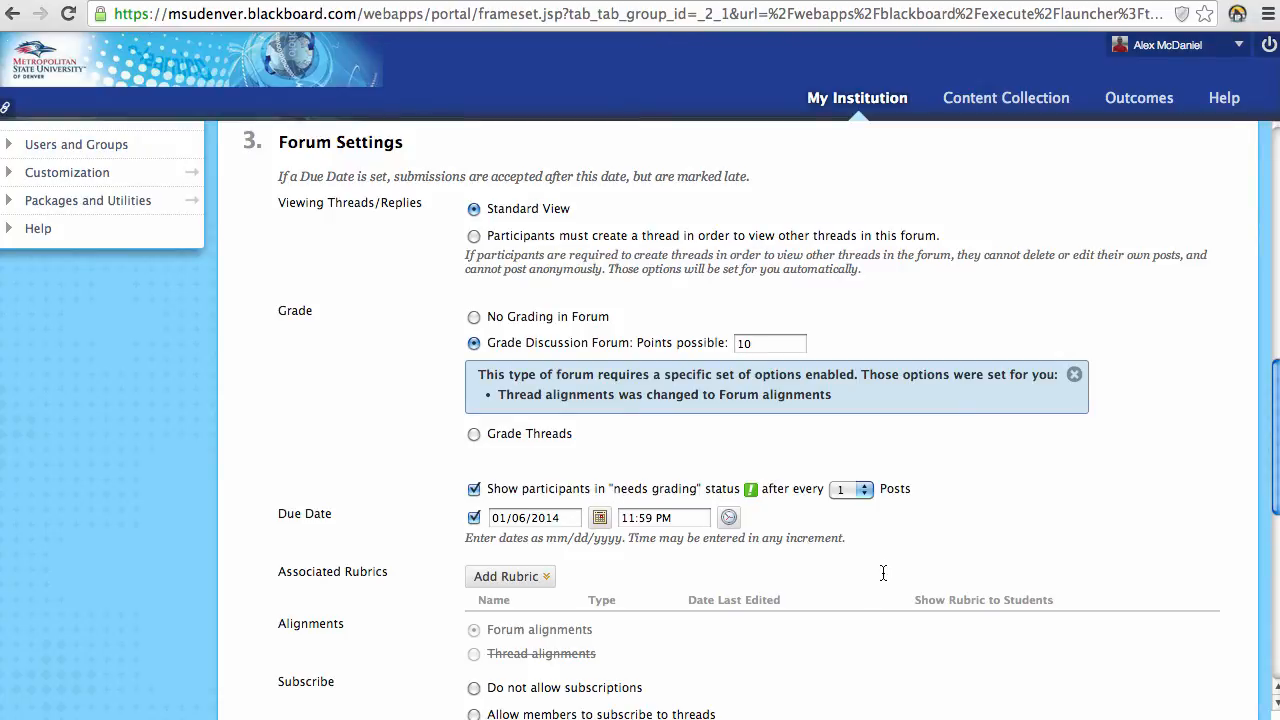
{"action": "scroll", "coordinate": [860, 490], "scroll_direction": "down", "scroll_amount": 2}
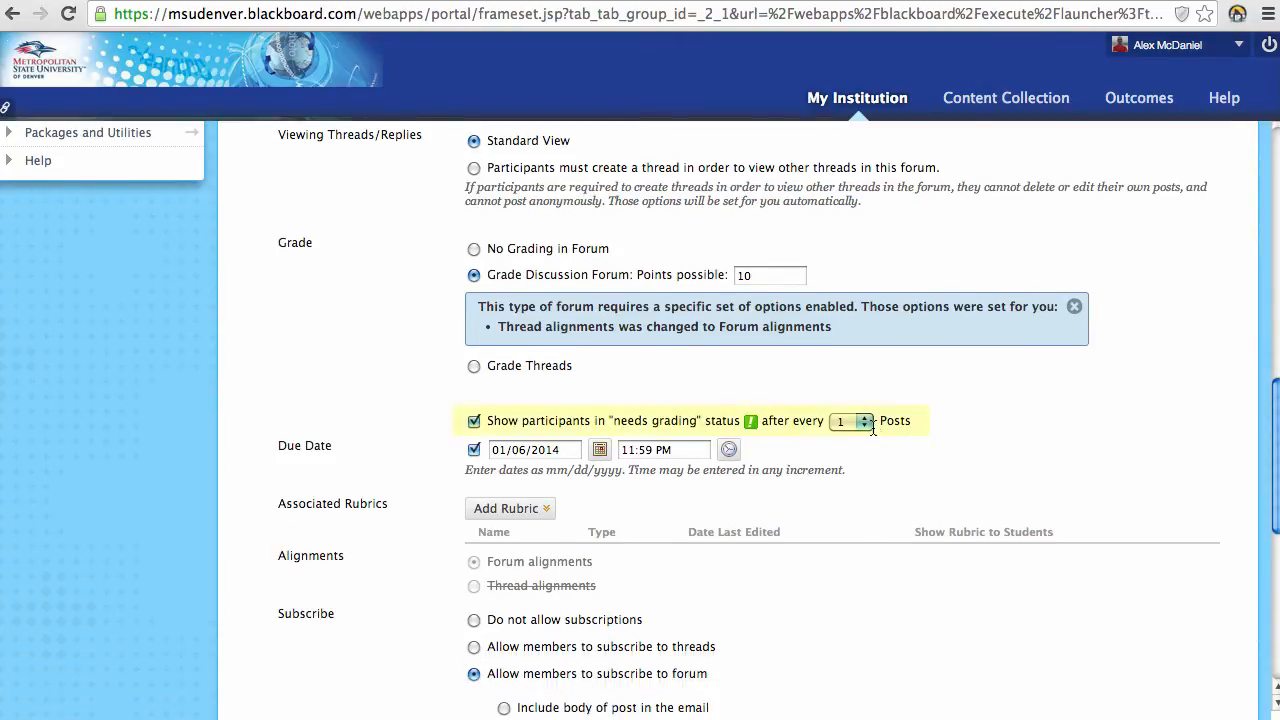
{"action": "left_click", "coordinate": [866, 421]}
{"action": "left_click", "coordinate": [845, 491]}
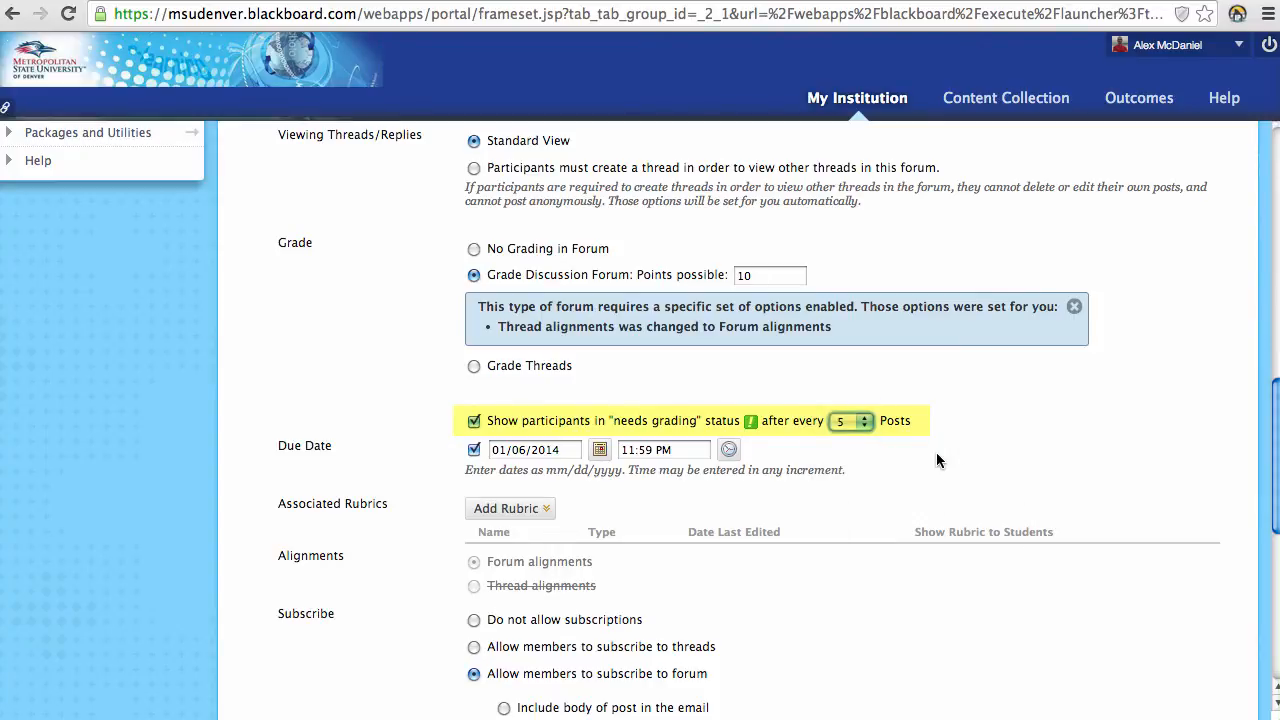
{"action": "left_click", "coordinate": [862, 419]}
{"action": "left_click", "coordinate": [846, 392]}
{"action": "scroll", "coordinate": [962, 565], "scroll_direction": "down", "scroll_amount": 4}
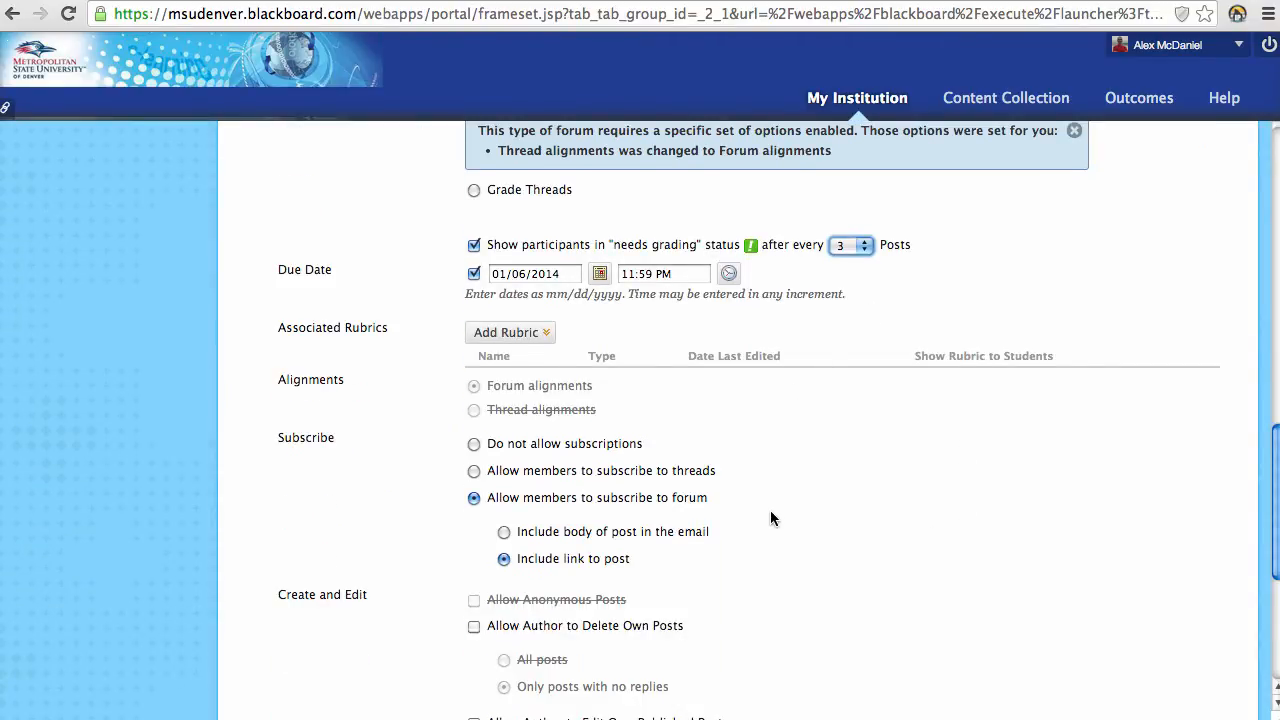
Step: Clear Force Moderation of Posts under the forum's Create and Edit settings
{"action": "scroll", "coordinate": [770, 512], "scroll_direction": "down", "scroll_amount": 1}
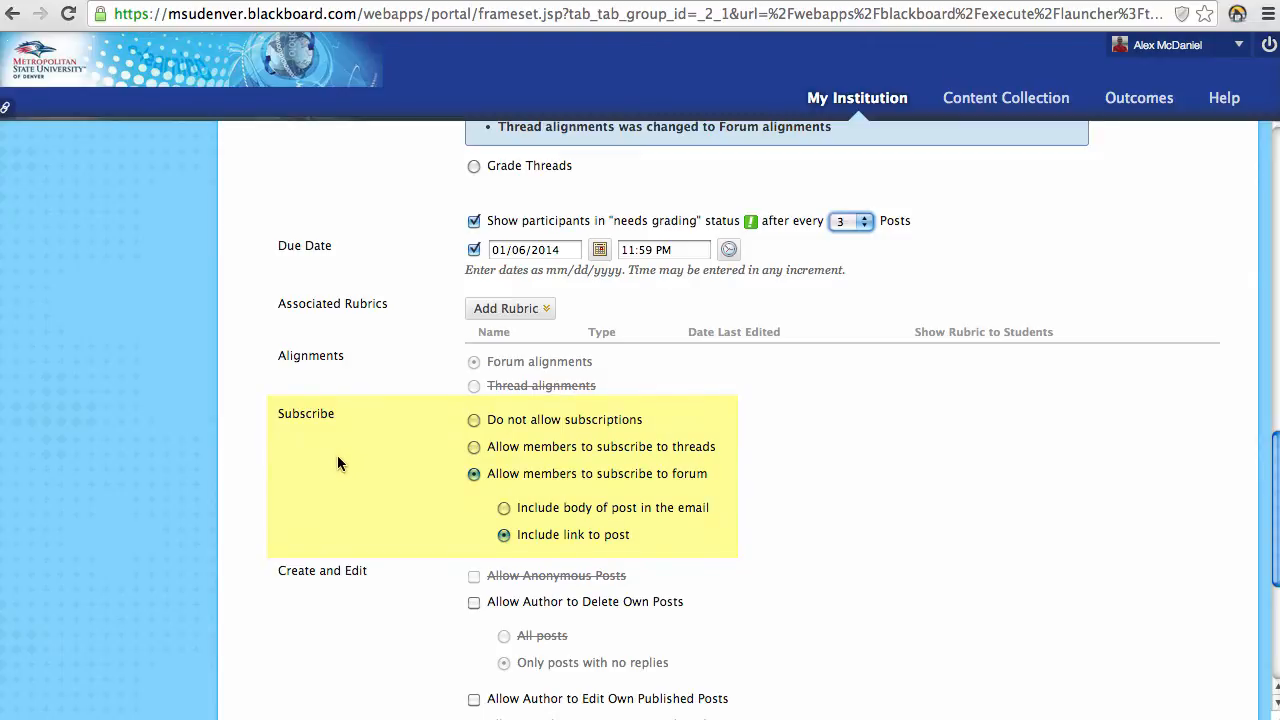
{"action": "scroll", "coordinate": [390, 426], "scroll_direction": "down", "scroll_amount": 3}
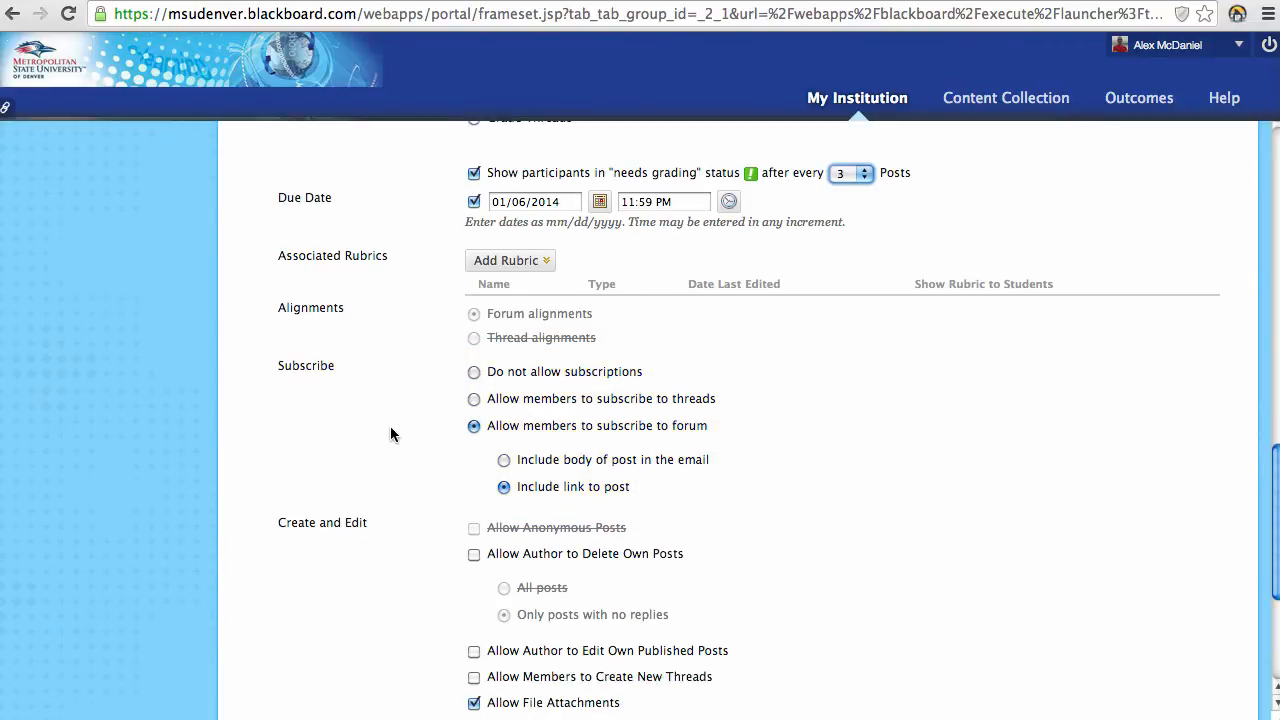
{"action": "scroll", "coordinate": [318, 450], "scroll_direction": "down", "scroll_amount": 2}
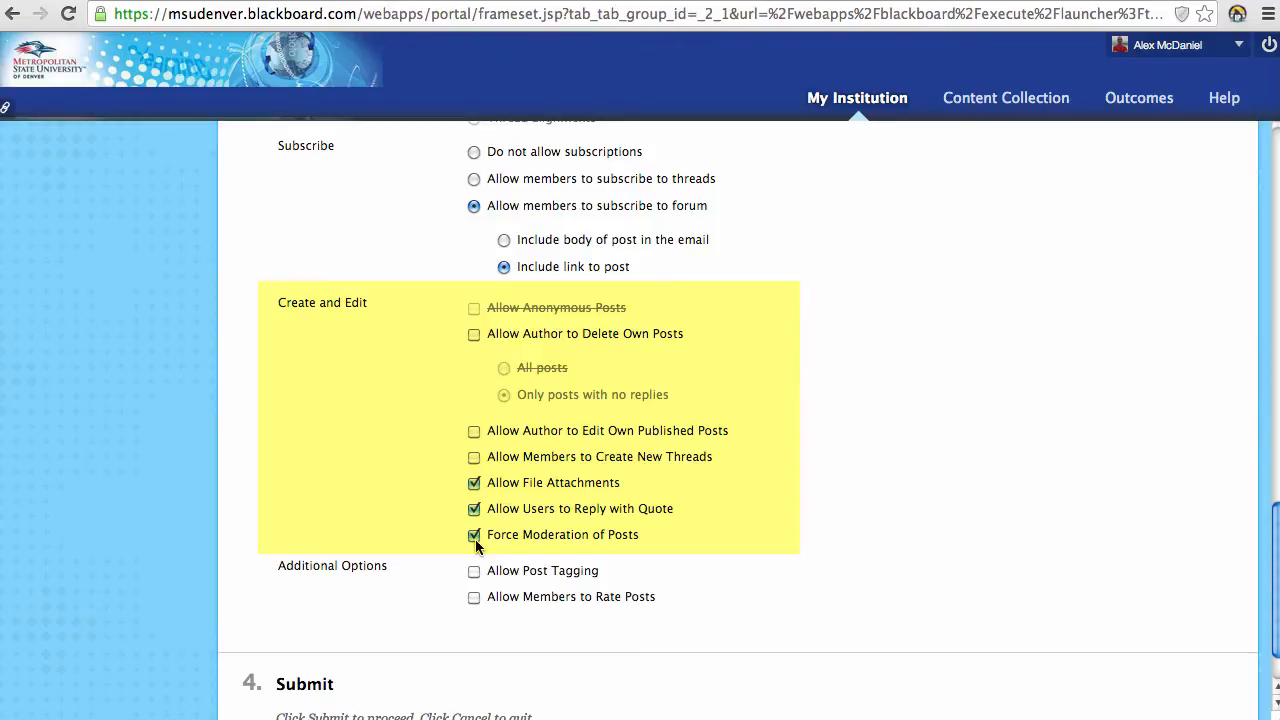
{"action": "left_click", "coordinate": [474, 535]}
{"action": "scroll", "coordinate": [400, 542], "scroll_direction": "down", "scroll_amount": 2}
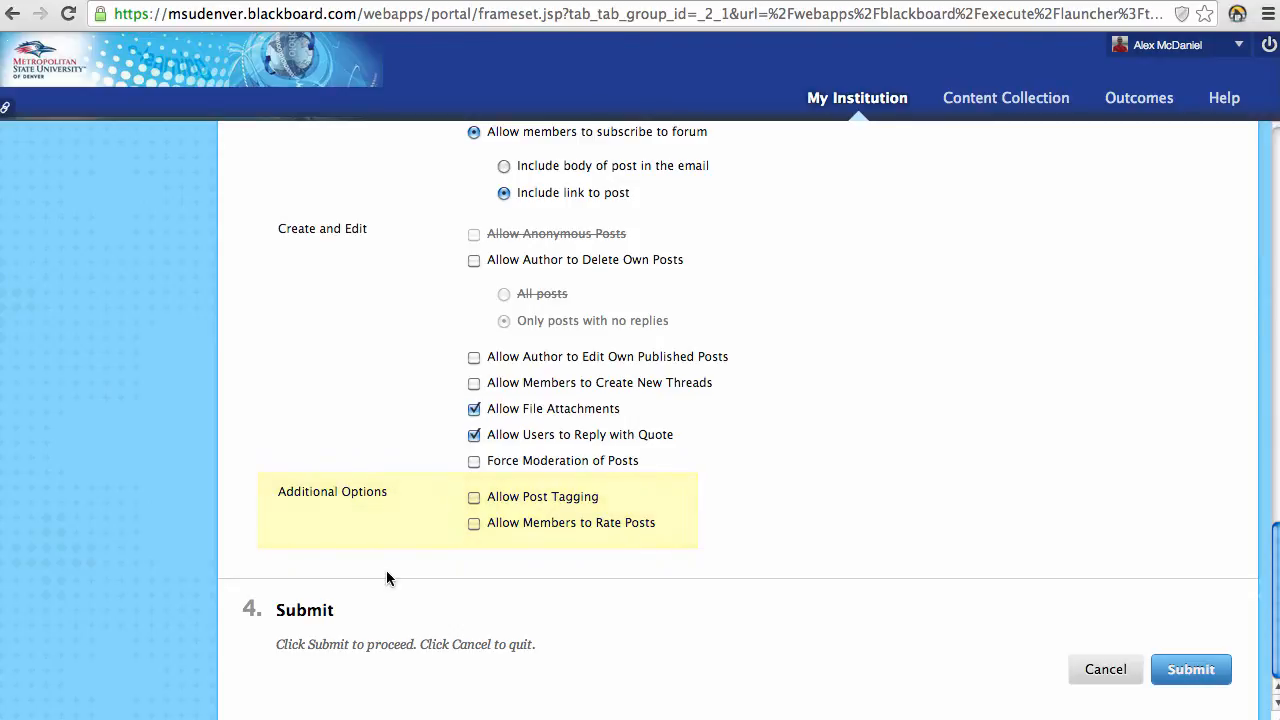
Step: Save the Introductions forum, confirm it has no threads, and go back to the forum list
{"action": "left_click", "coordinate": [1205, 678]}
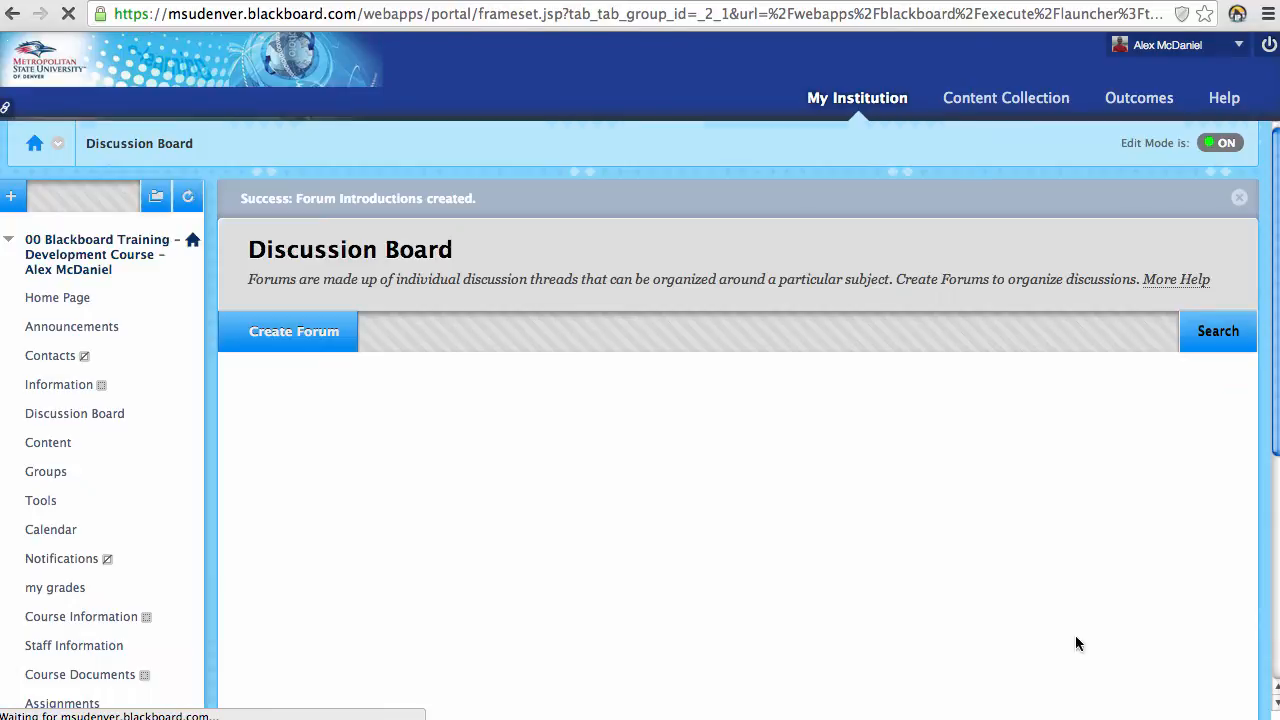
{"action": "scroll", "coordinate": [911, 565], "scroll_direction": "down", "scroll_amount": 5}
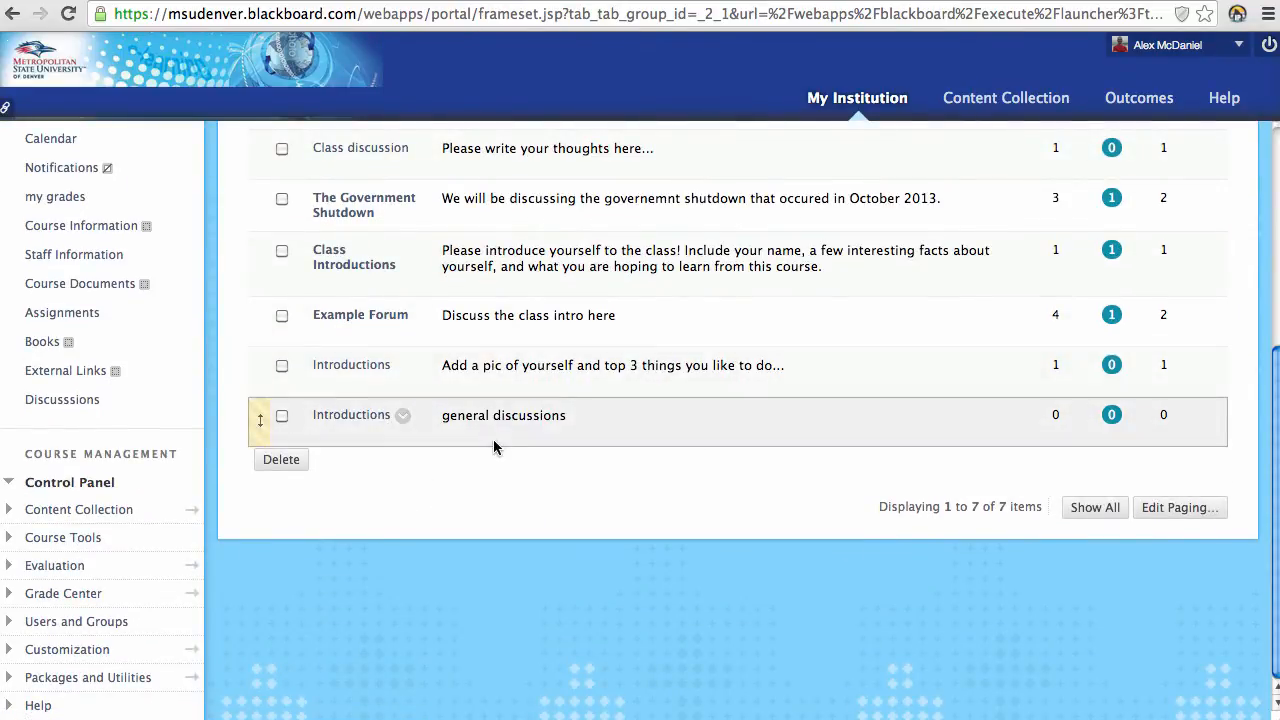
{"action": "left_click", "coordinate": [346, 420]}
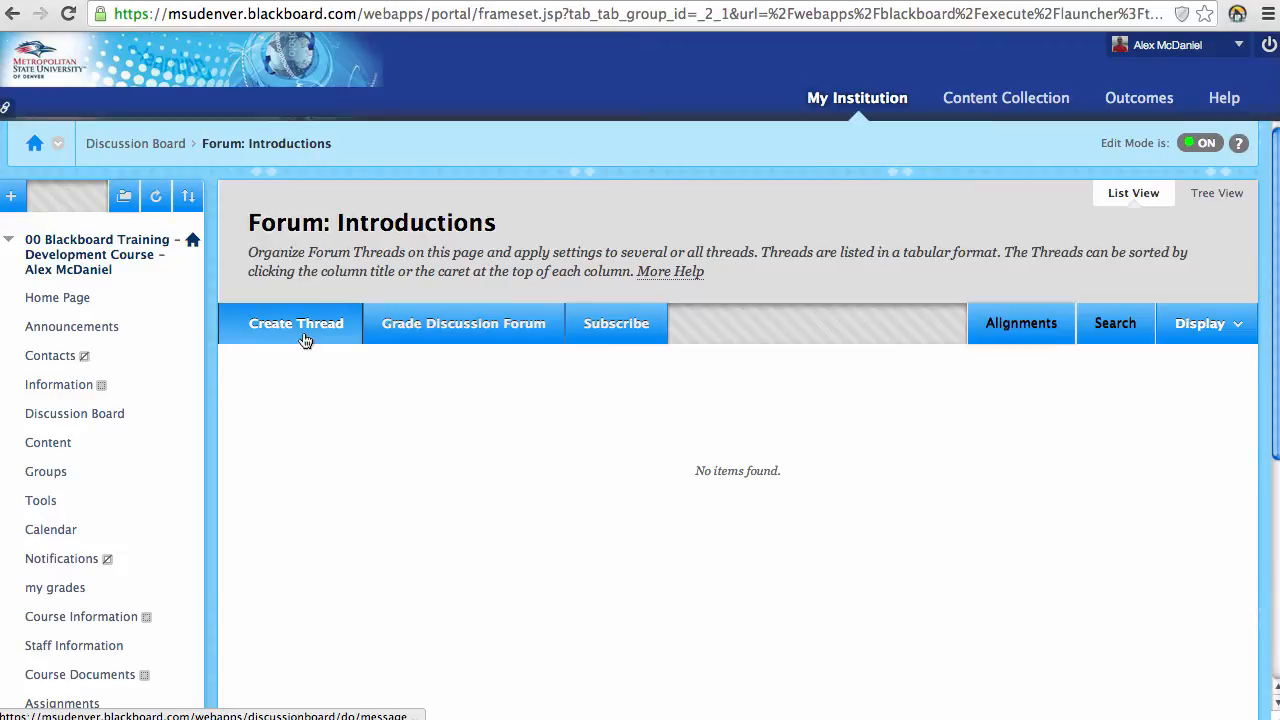
{"action": "left_click", "coordinate": [12, 13]}
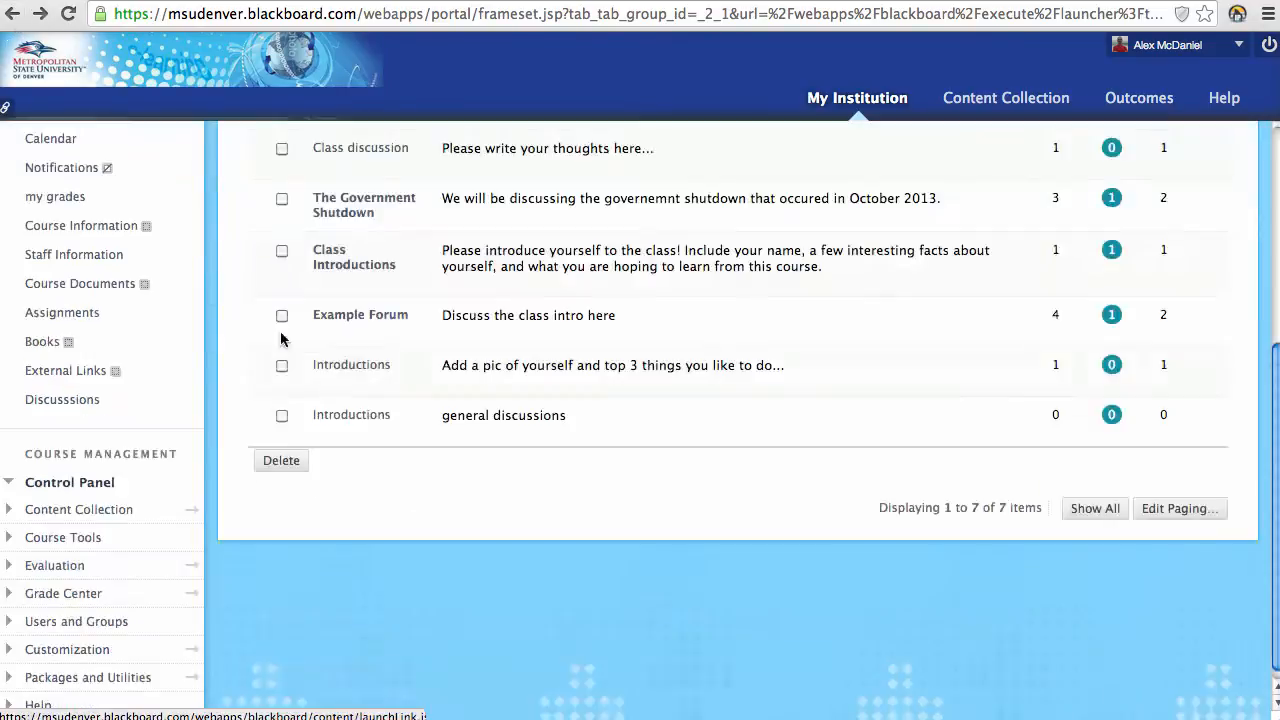
{"action": "left_click", "coordinate": [356, 316]}
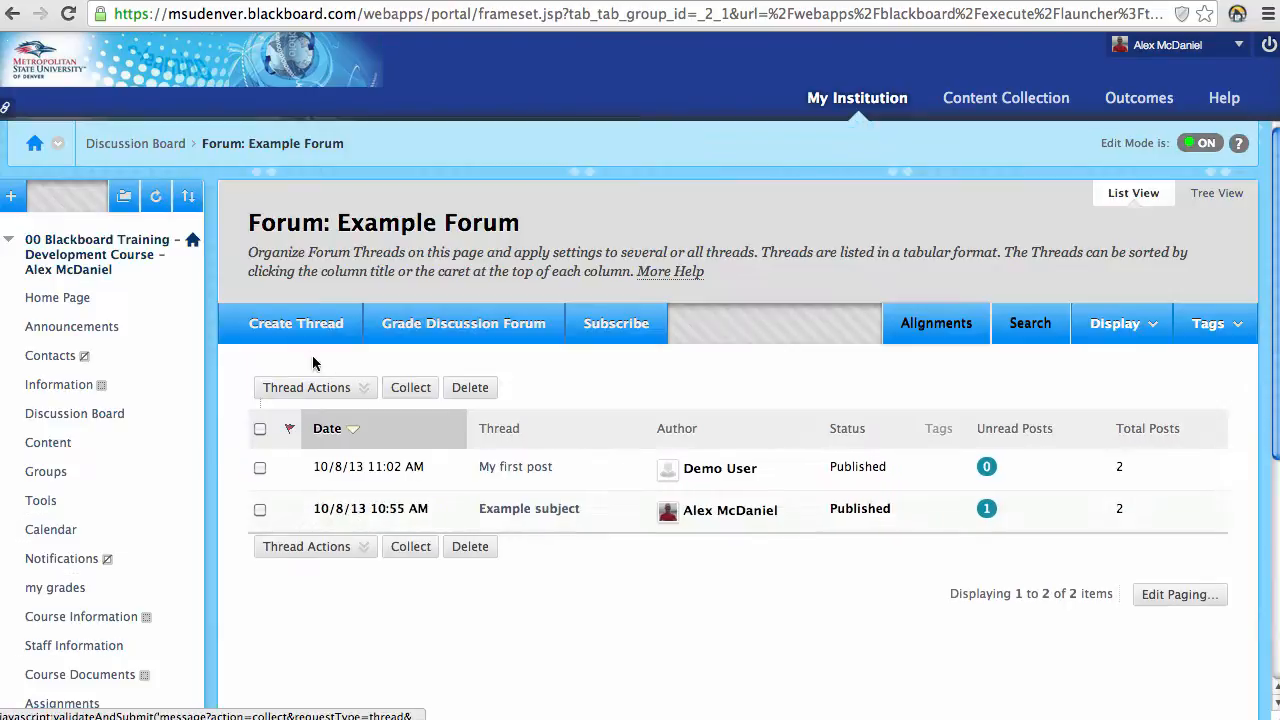
Step: View the Example Forum's thread actions, then return to the My Institution page
{"action": "left_click", "coordinate": [307, 387]}
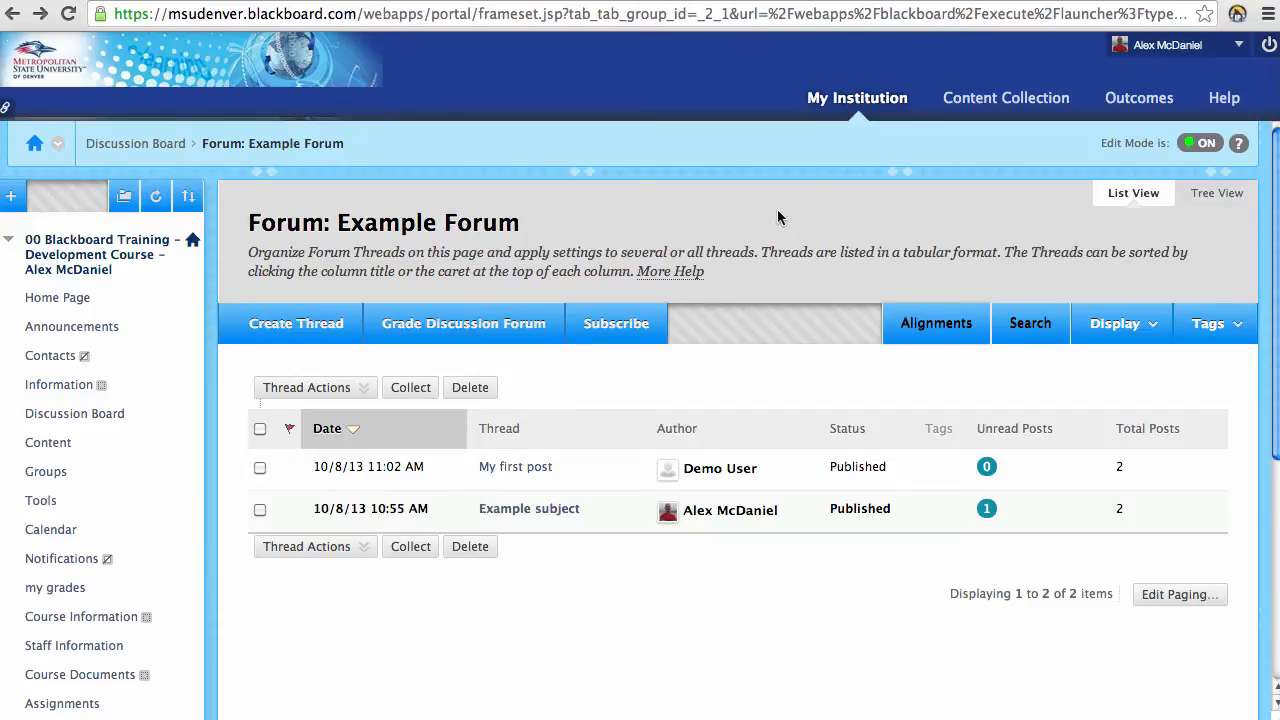
{"action": "left_click", "coordinate": [860, 105]}
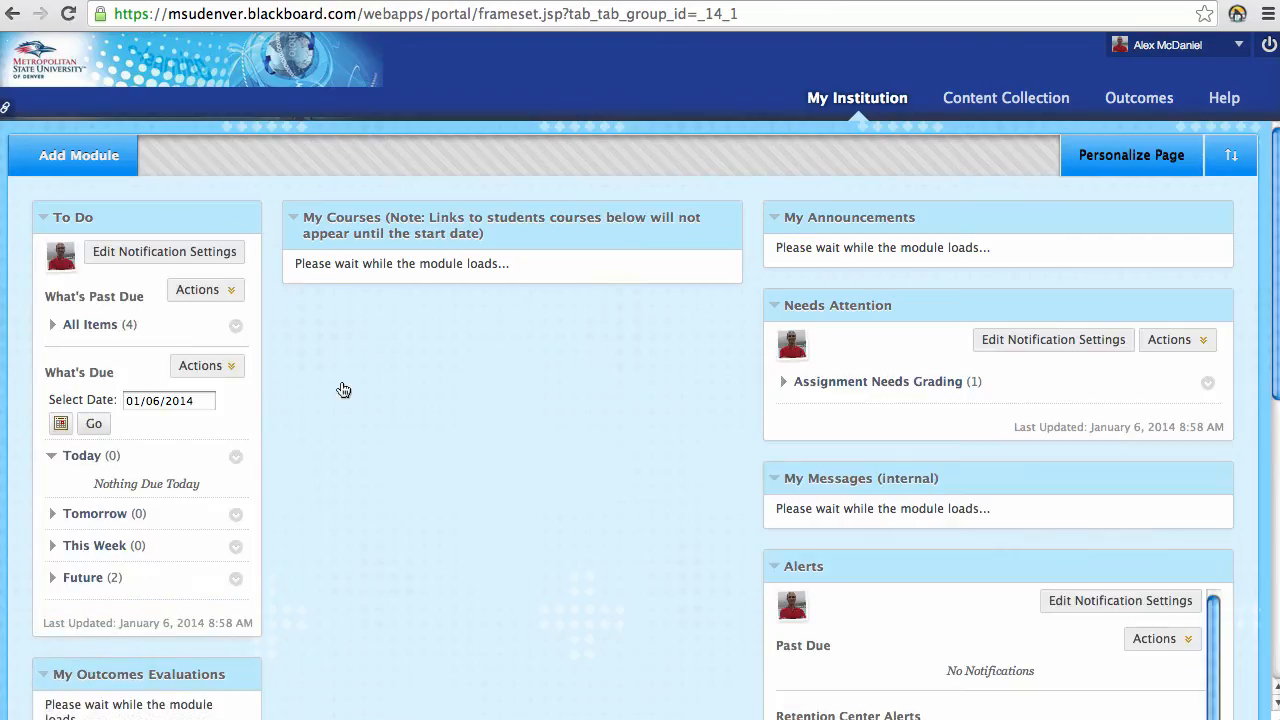
Step: Open VIDEO_TRAINING_COURSE from My Courses and go to its Course Messages (internal) page
{"action": "scroll", "coordinate": [300, 375], "scroll_direction": "down", "scroll_amount": 1}
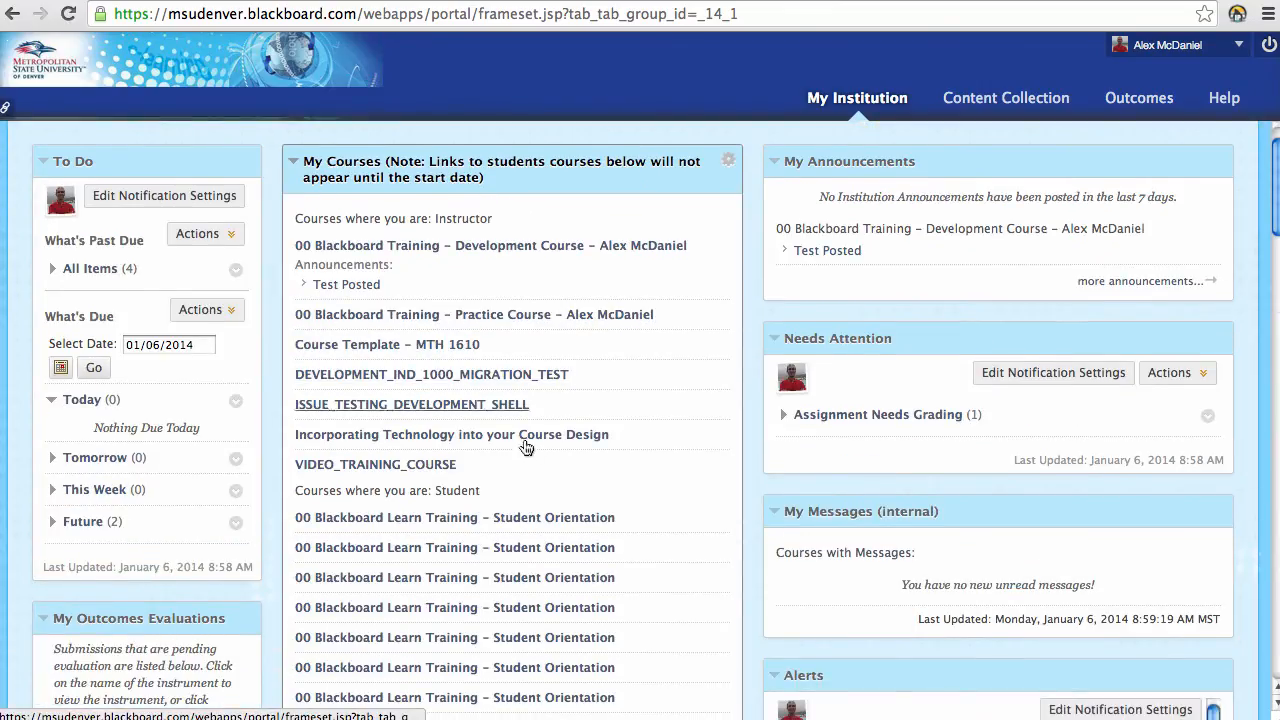
{"action": "left_click", "coordinate": [398, 464]}
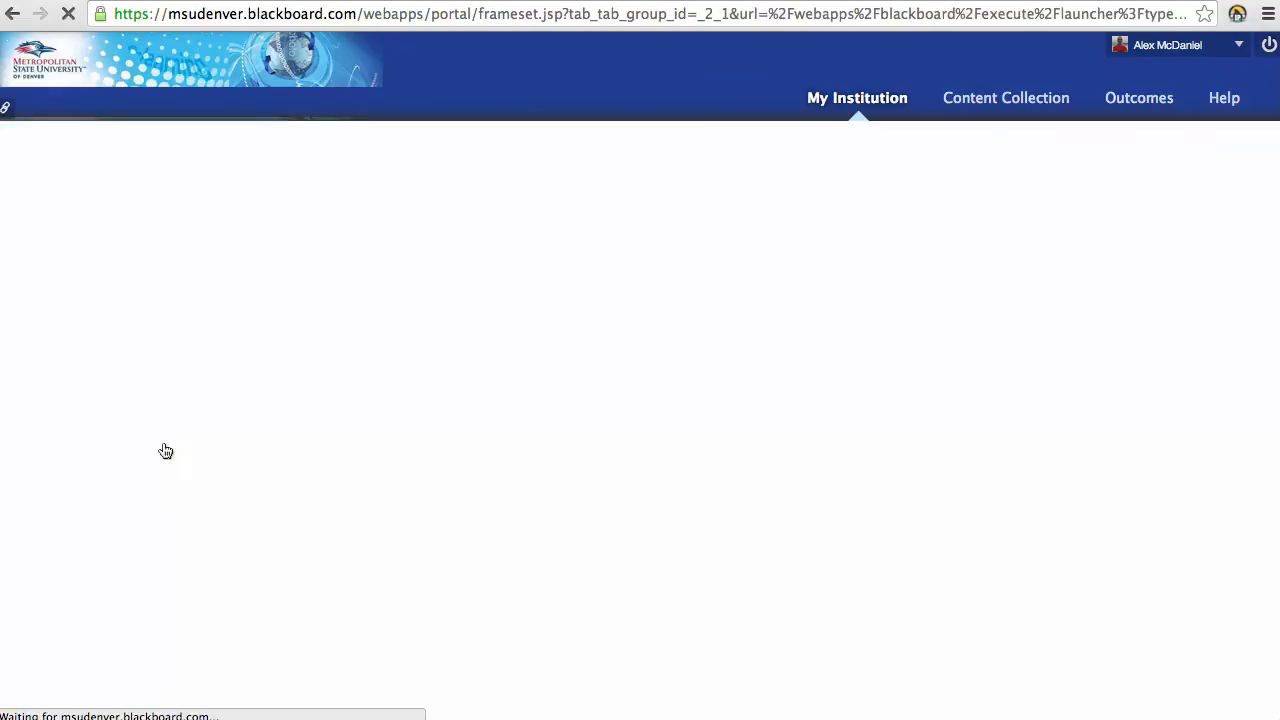
{"action": "scroll", "coordinate": [198, 444], "scroll_direction": "down", "scroll_amount": 5}
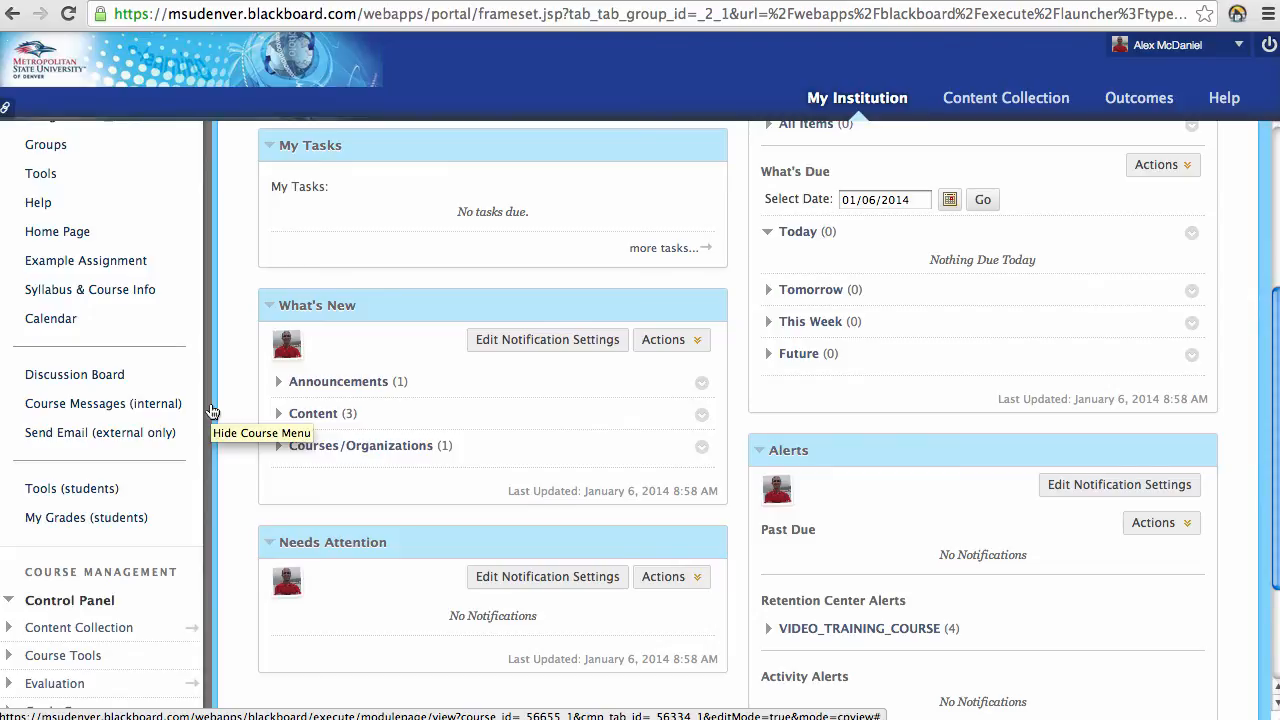
{"action": "left_click", "coordinate": [145, 405]}
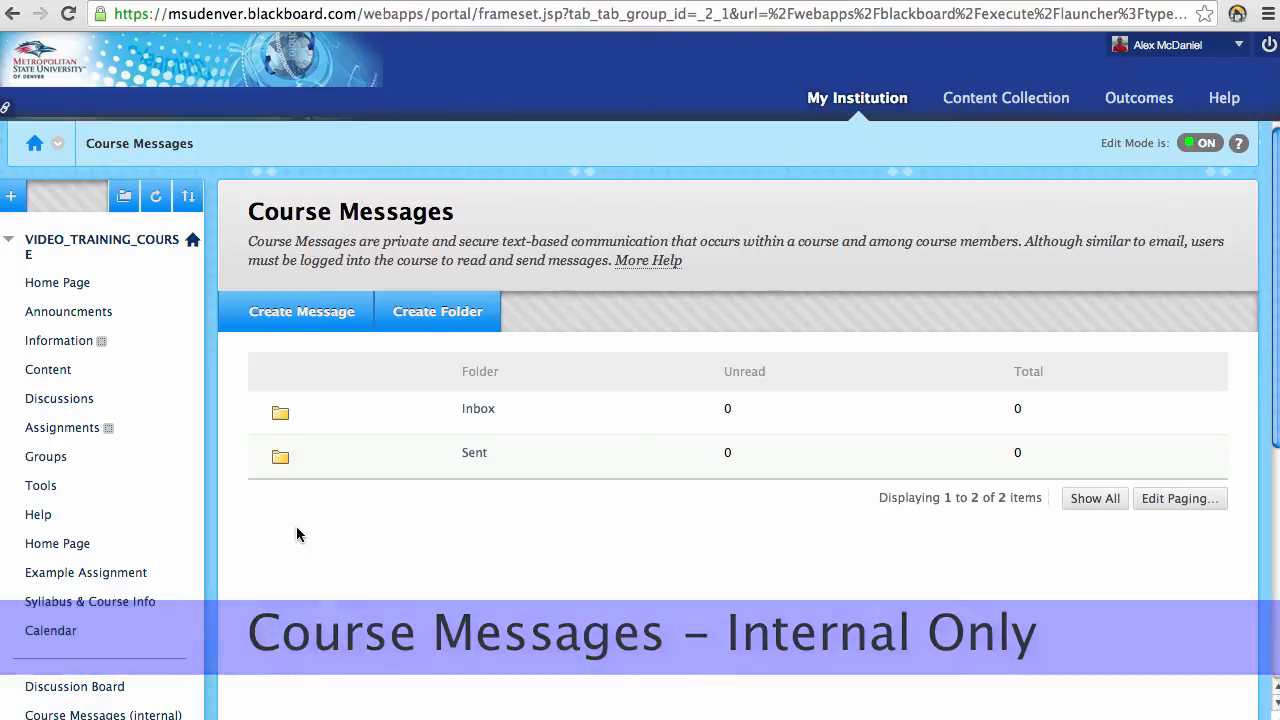
{"action": "scroll", "coordinate": [262, 507], "scroll_direction": "down", "scroll_amount": 3}
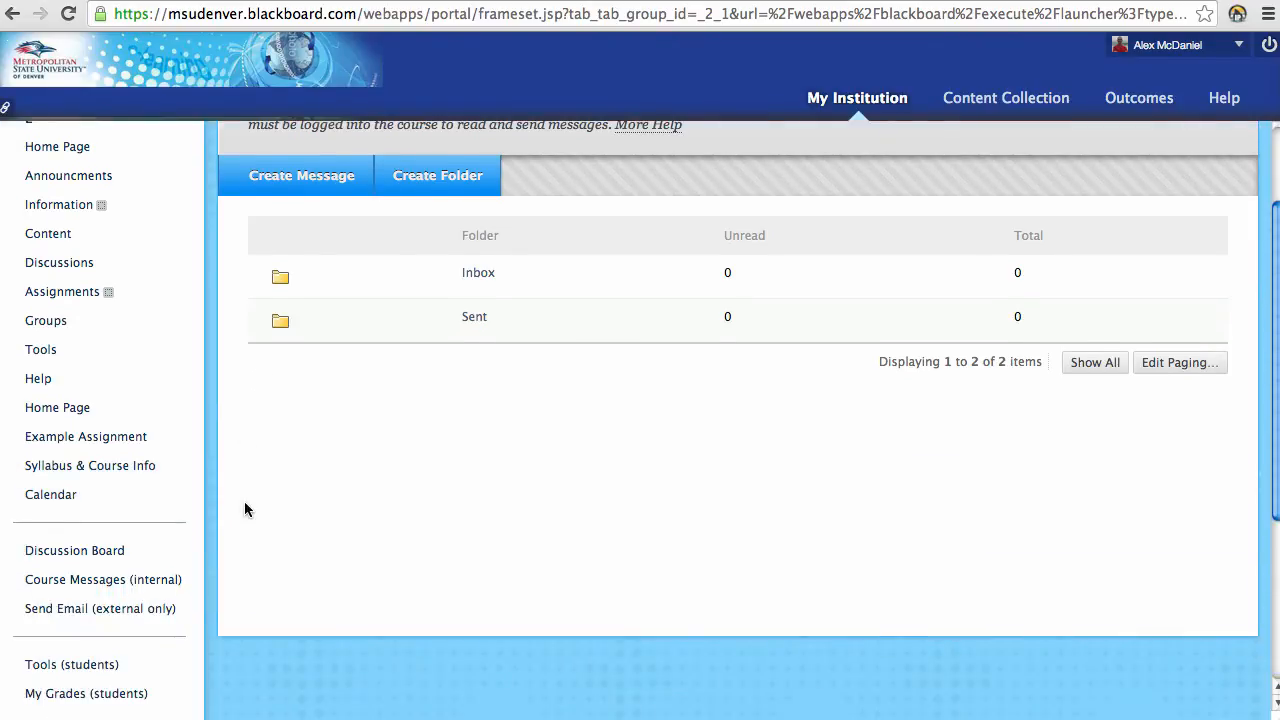
{"action": "scroll", "coordinate": [232, 450], "scroll_direction": "up", "scroll_amount": 3}
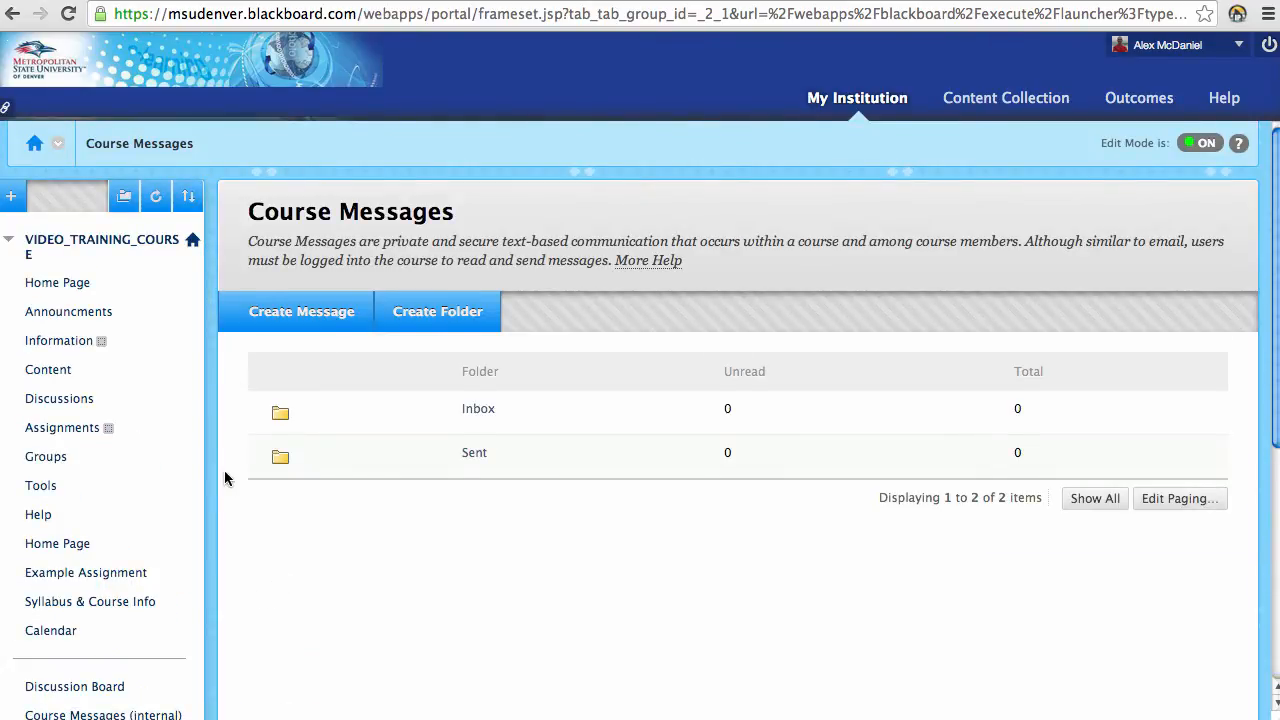
{"action": "scroll", "coordinate": [223, 474], "scroll_direction": "down", "scroll_amount": 1}
{"action": "scroll", "coordinate": [222, 471], "scroll_direction": "down", "scroll_amount": 2}
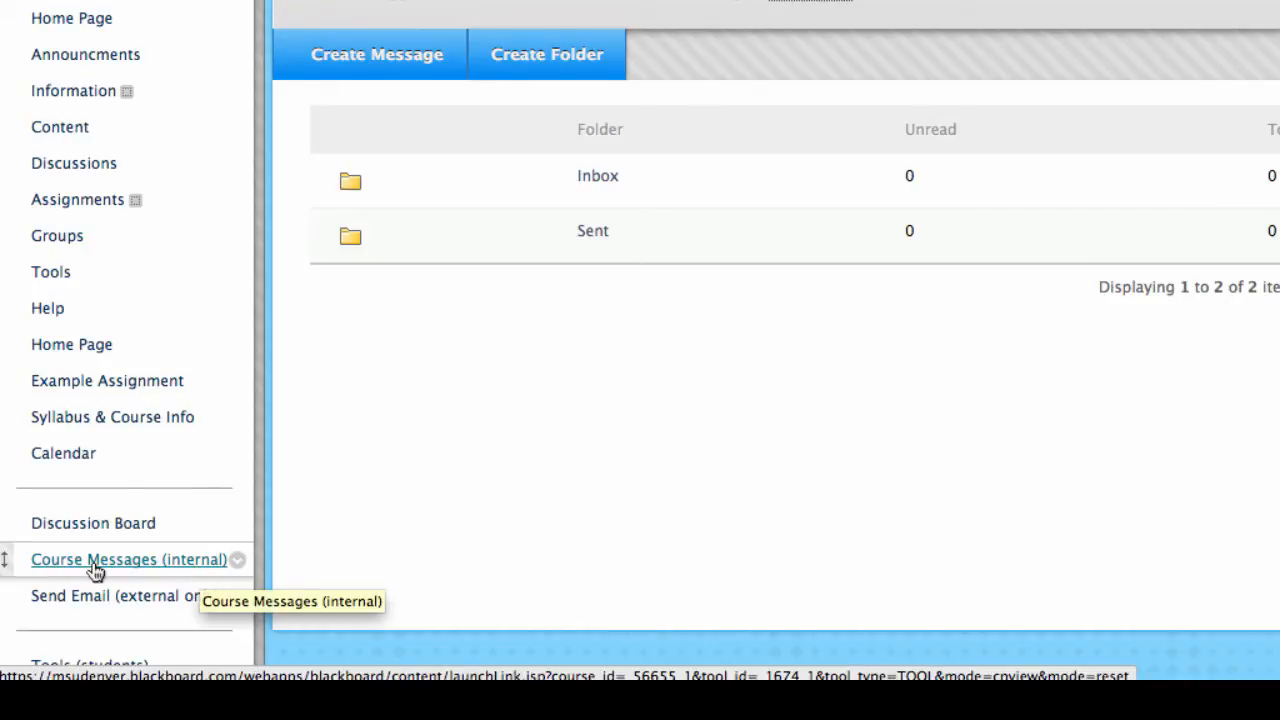
Step: Apply Hide Link to the Course Messages (internal) menu entry, then restore it with Show Link
{"action": "left_click", "coordinate": [238, 564]}
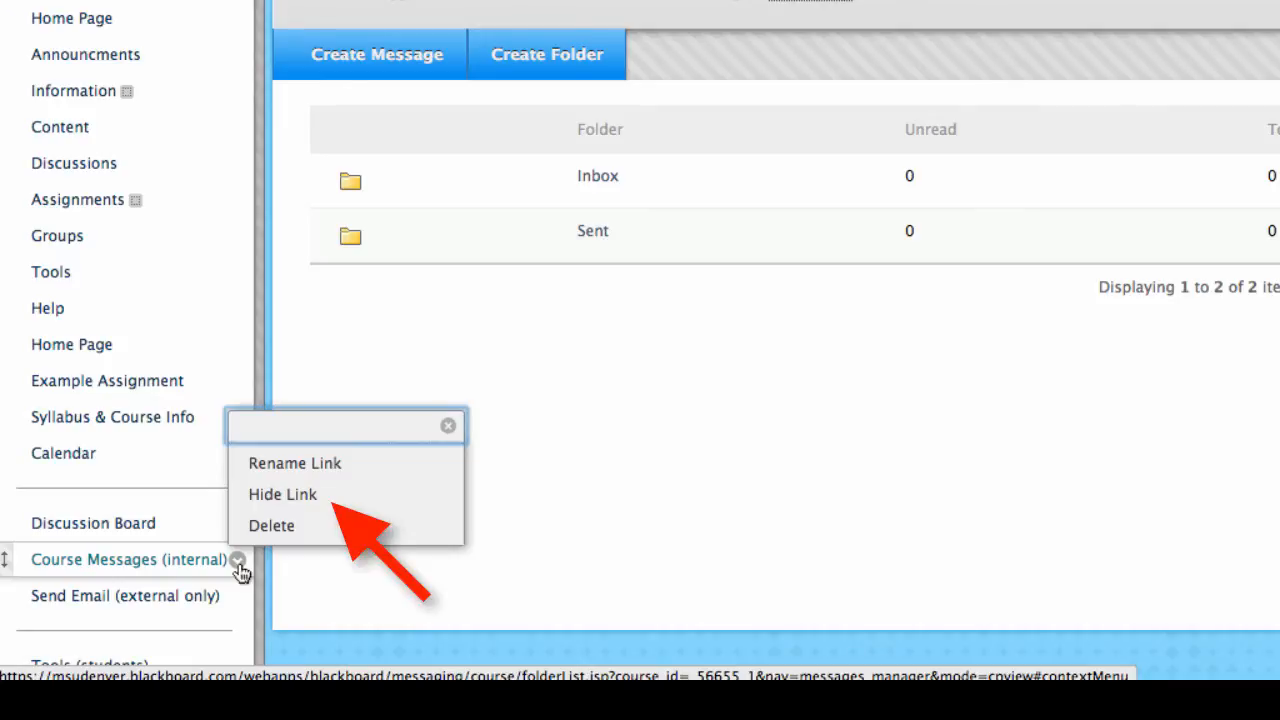
{"action": "left_click", "coordinate": [290, 500]}
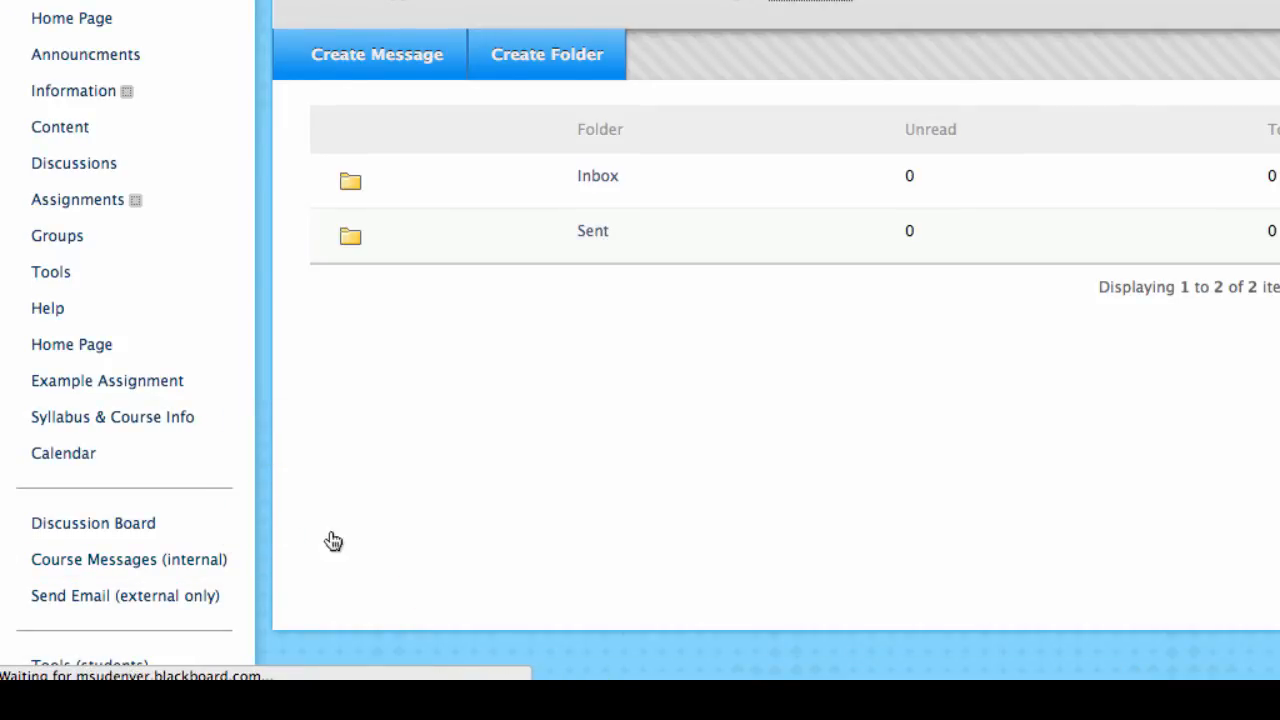
{"action": "scroll", "coordinate": [300, 505], "scroll_direction": "down", "scroll_amount": 3}
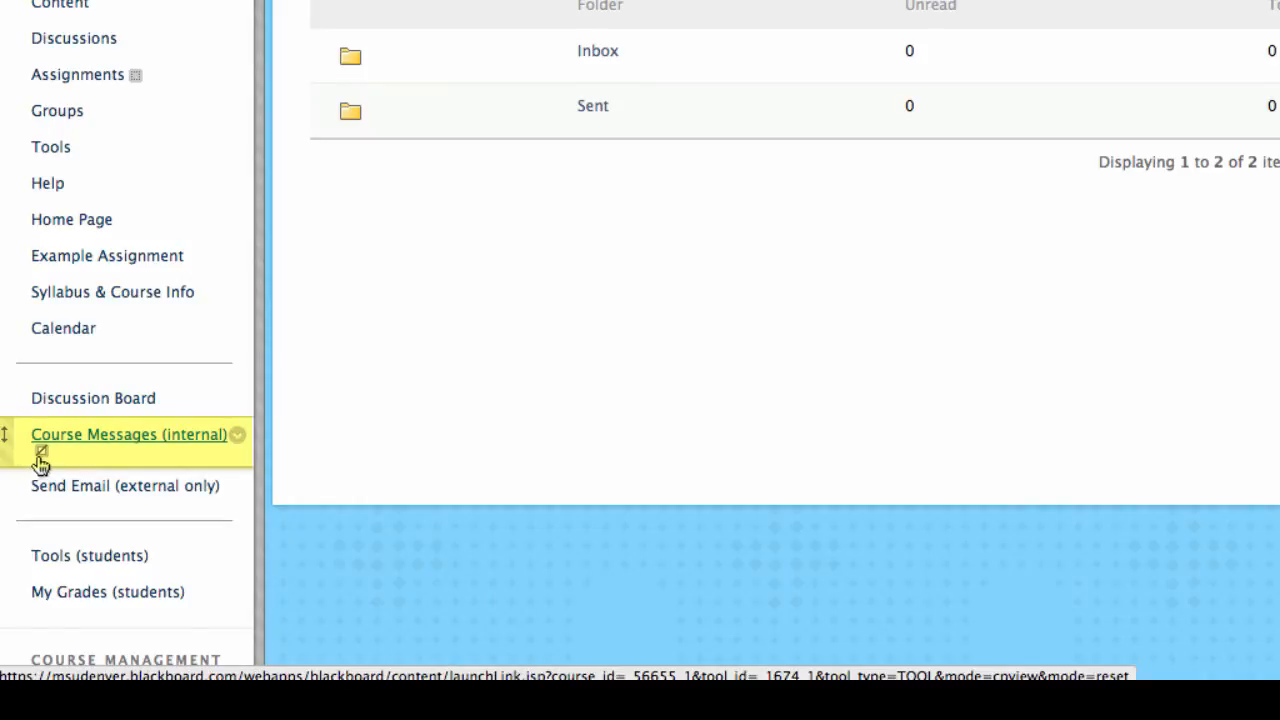
{"action": "left_click", "coordinate": [240, 440]}
{"action": "left_click", "coordinate": [274, 372]}
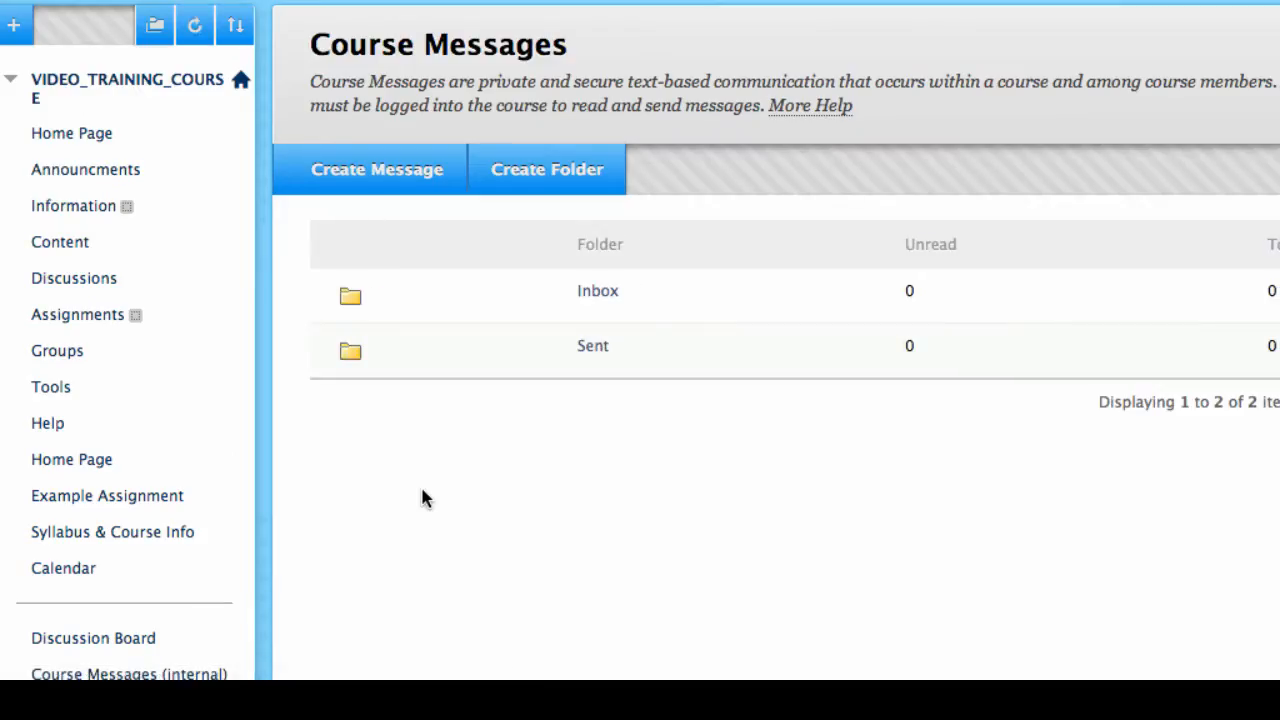
{"action": "scroll", "coordinate": [422, 490], "scroll_direction": "down", "scroll_amount": 1}
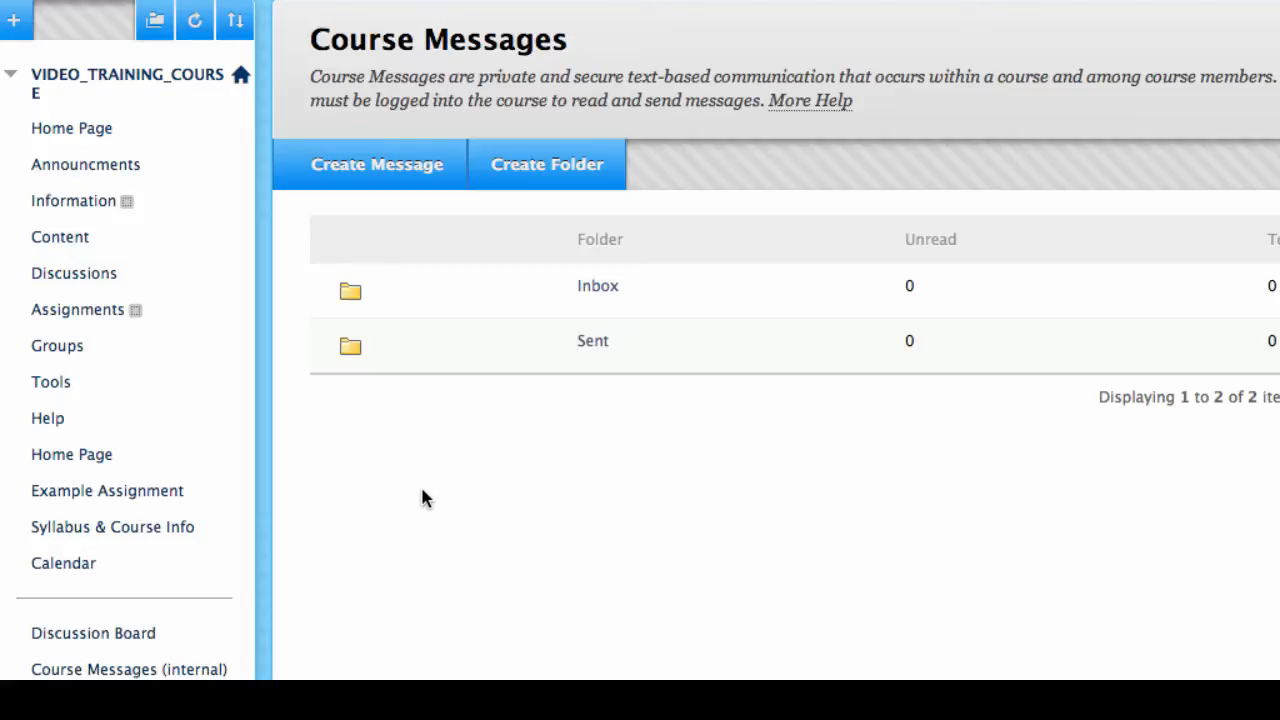
{"action": "scroll", "coordinate": [388, 483], "scroll_direction": "down", "scroll_amount": 2}
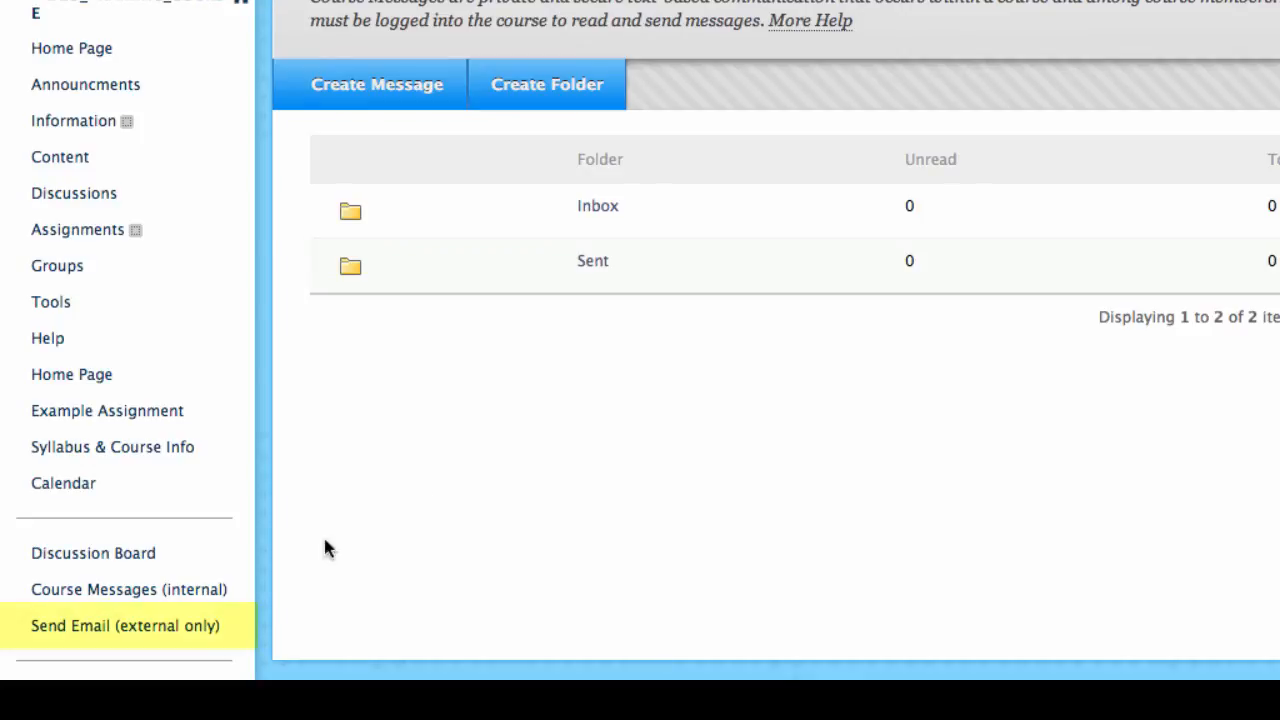
Step: Open Send Email (external only) and choose All Student Users as recipients
{"action": "left_click", "coordinate": [128, 636]}
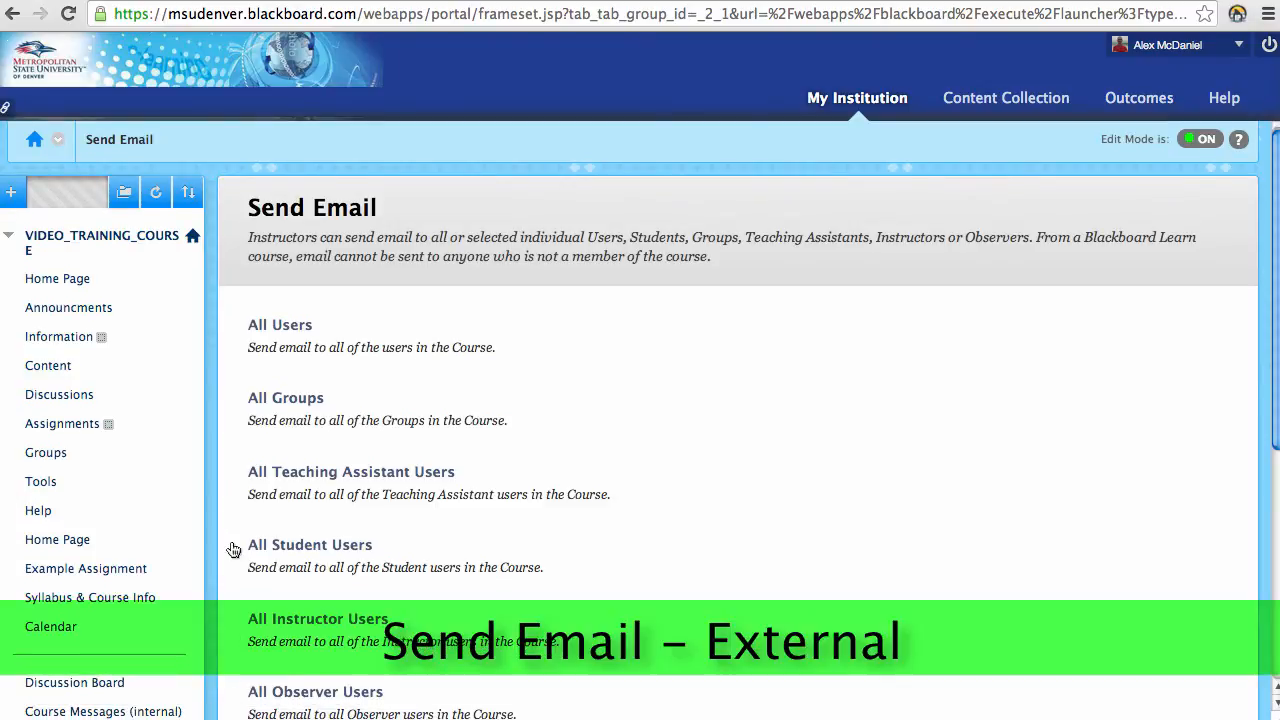
{"action": "scroll", "coordinate": [232, 551], "scroll_direction": "down", "scroll_amount": 1}
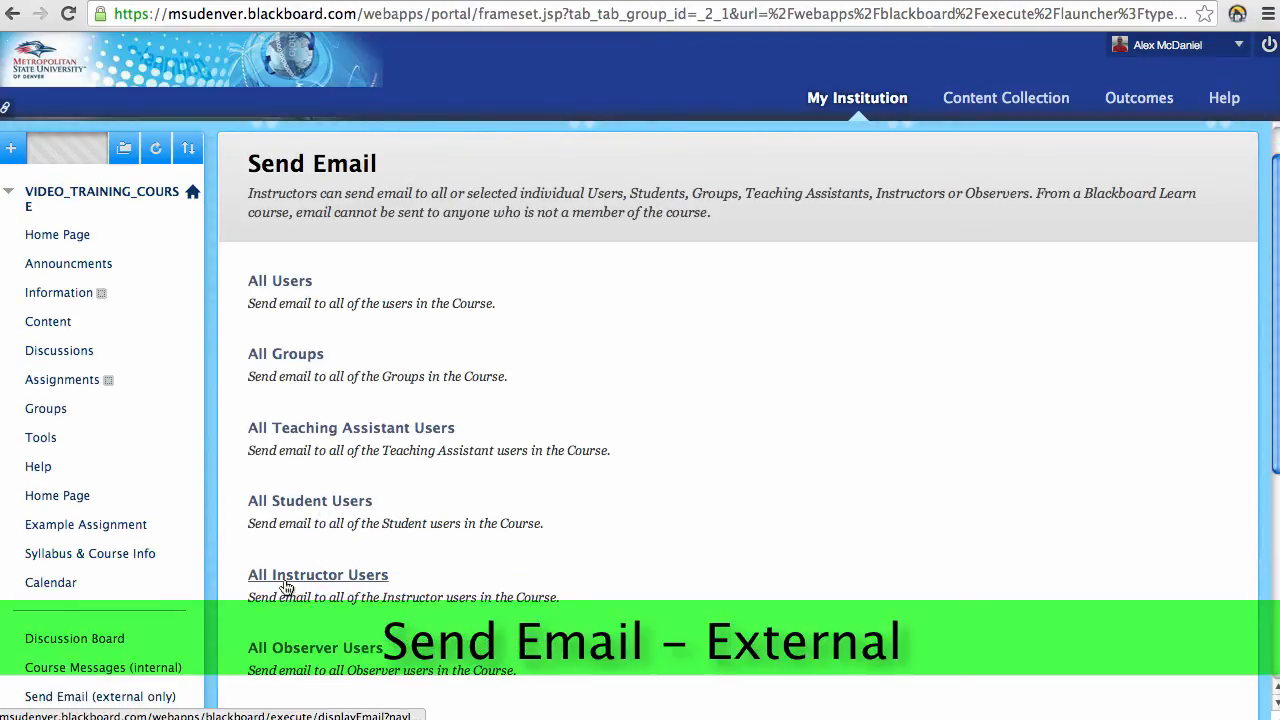
{"action": "left_click", "coordinate": [302, 508]}
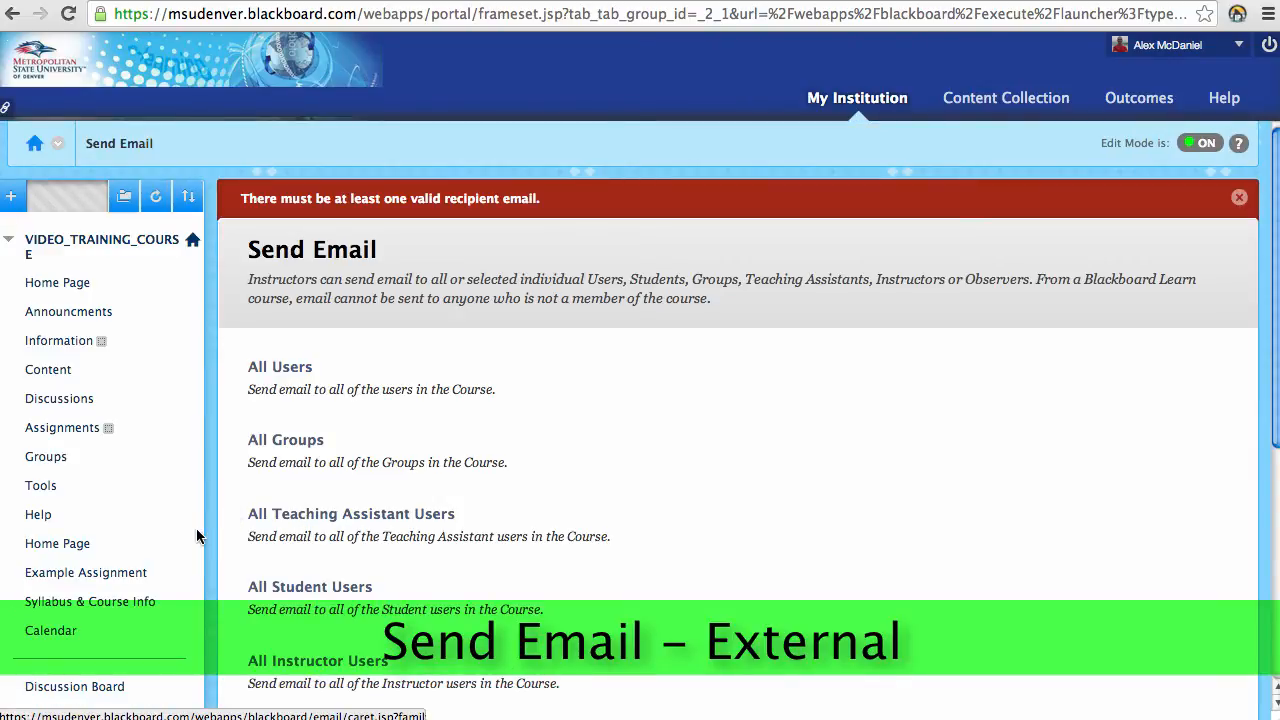
{"action": "scroll", "coordinate": [217, 533], "scroll_direction": "down", "scroll_amount": 1}
{"action": "scroll", "coordinate": [217, 533], "scroll_direction": "down", "scroll_amount": 3}
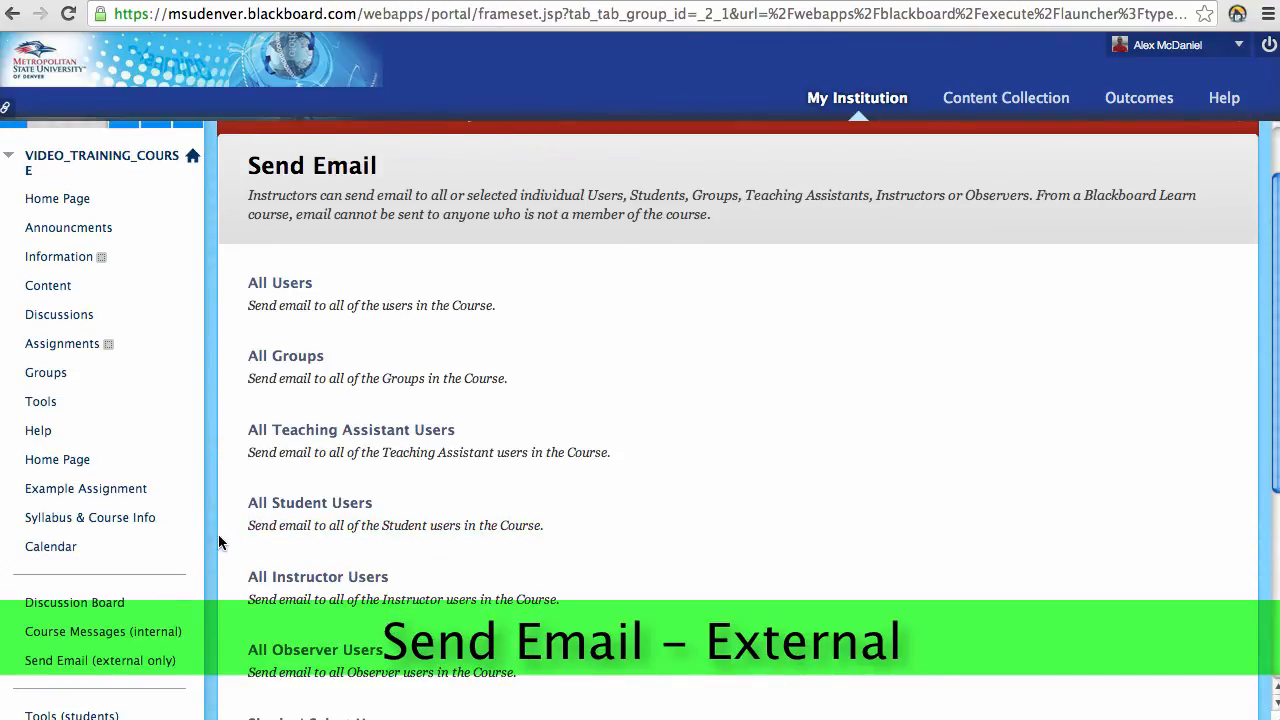
{"action": "scroll", "coordinate": [220, 541], "scroll_direction": "down", "scroll_amount": 1}
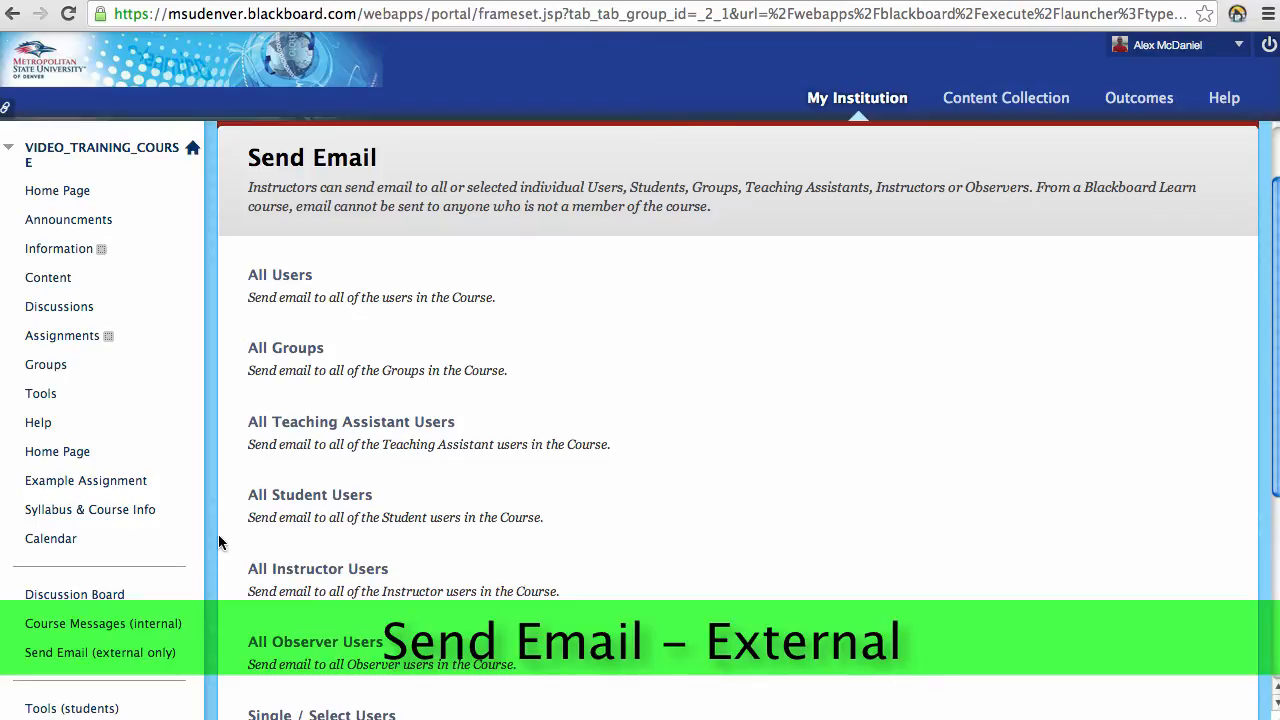
Step: Reload the Send Email (external only) page, then go to the course Content area
{"action": "scroll", "coordinate": [504, 561], "scroll_direction": "down", "scroll_amount": 2}
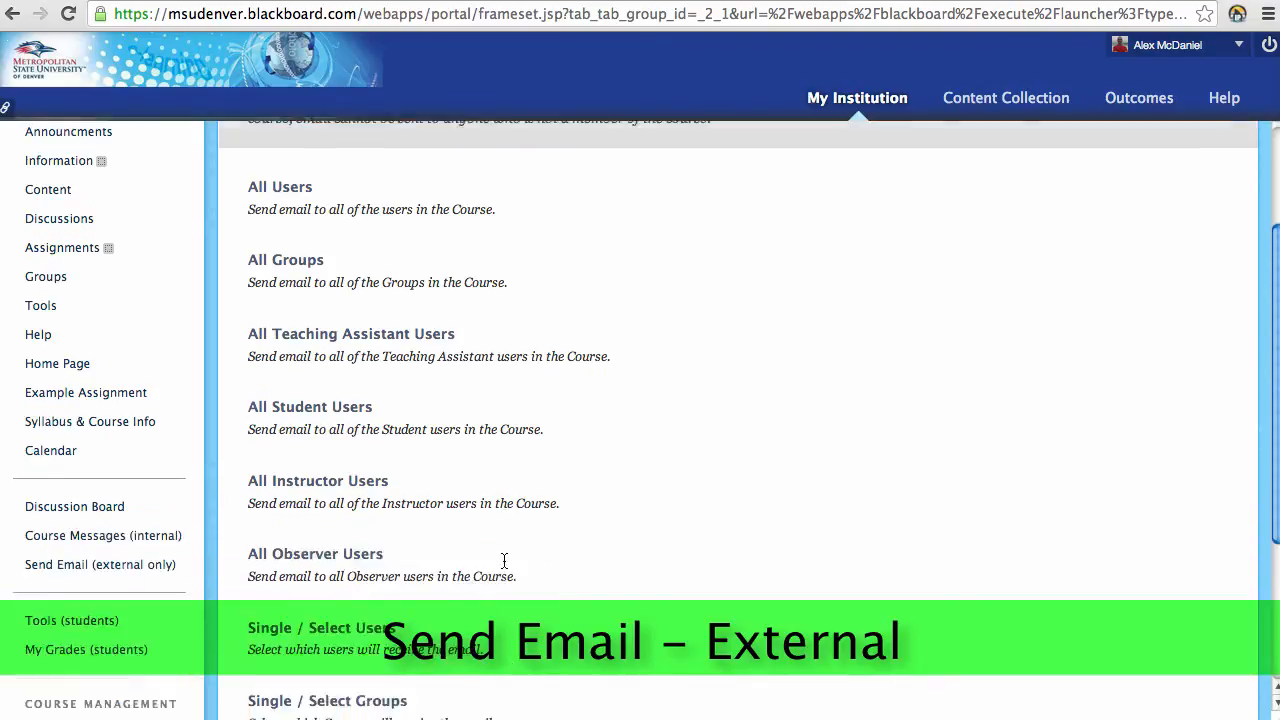
{"action": "scroll", "coordinate": [504, 561], "scroll_direction": "down", "scroll_amount": 1}
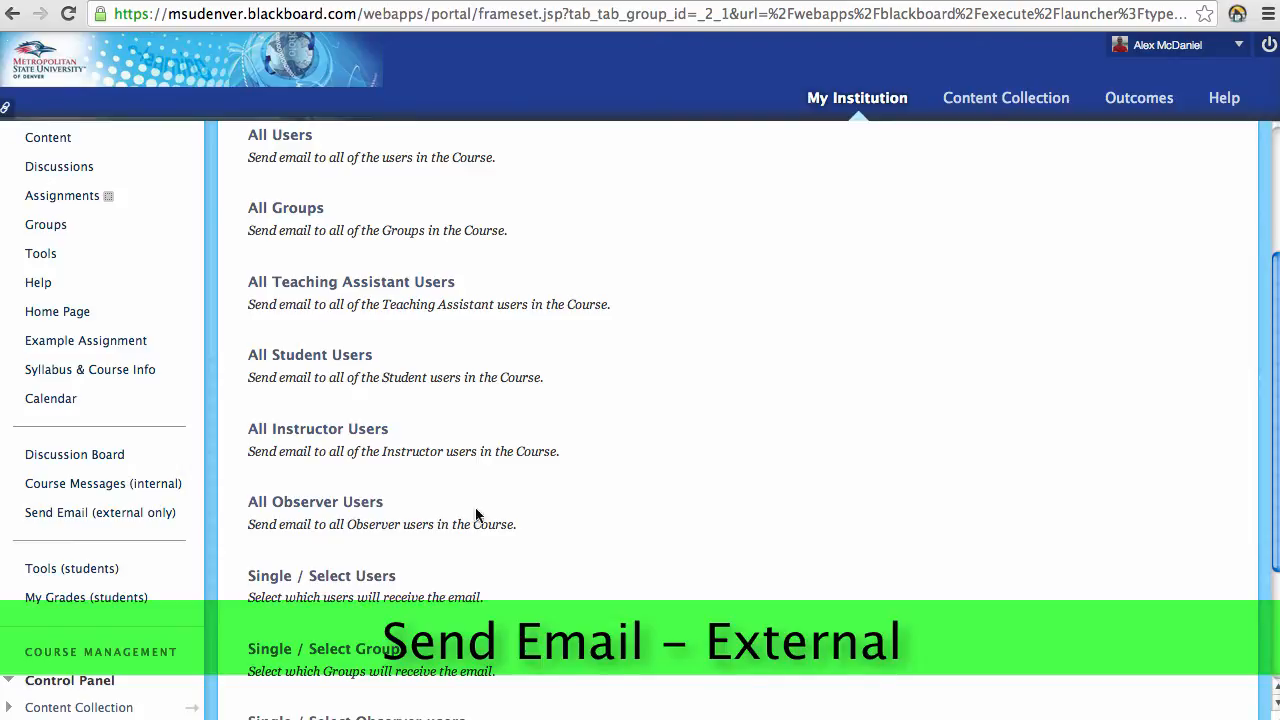
{"action": "left_click", "coordinate": [160, 515]}
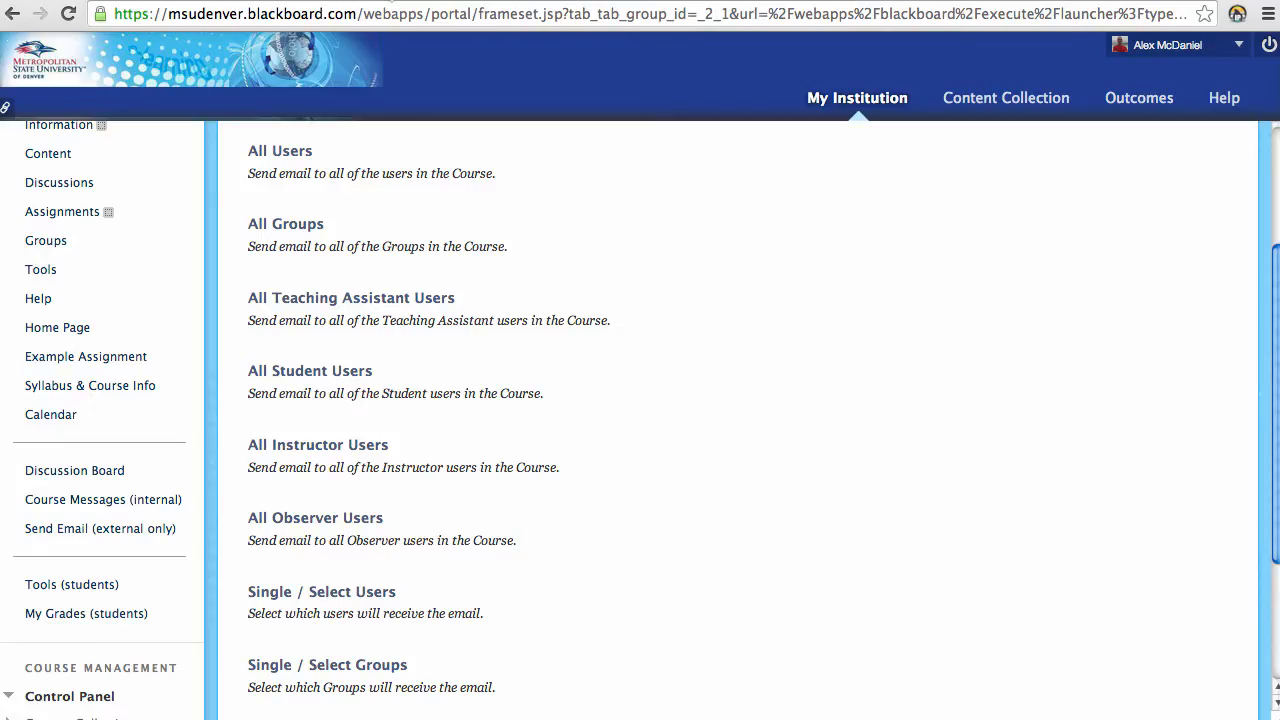
{"action": "scroll", "coordinate": [246, 183], "scroll_direction": "up", "scroll_amount": 1}
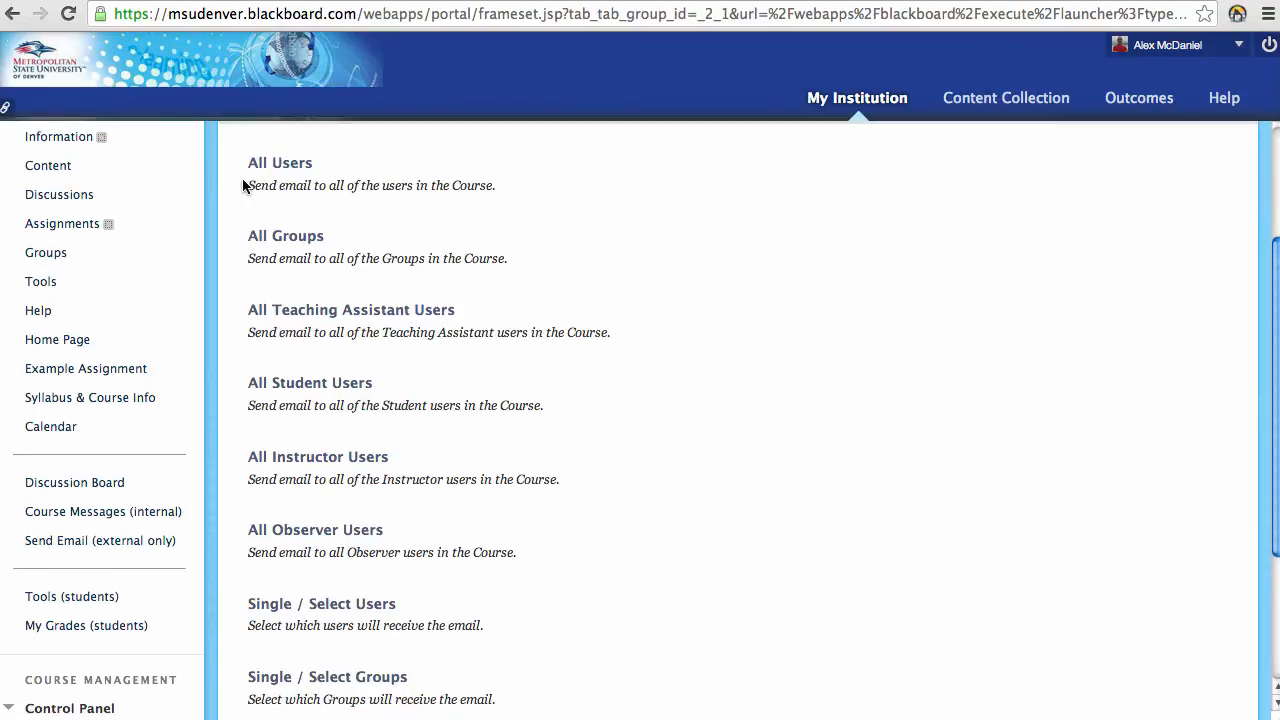
{"action": "left_click", "coordinate": [62, 166]}
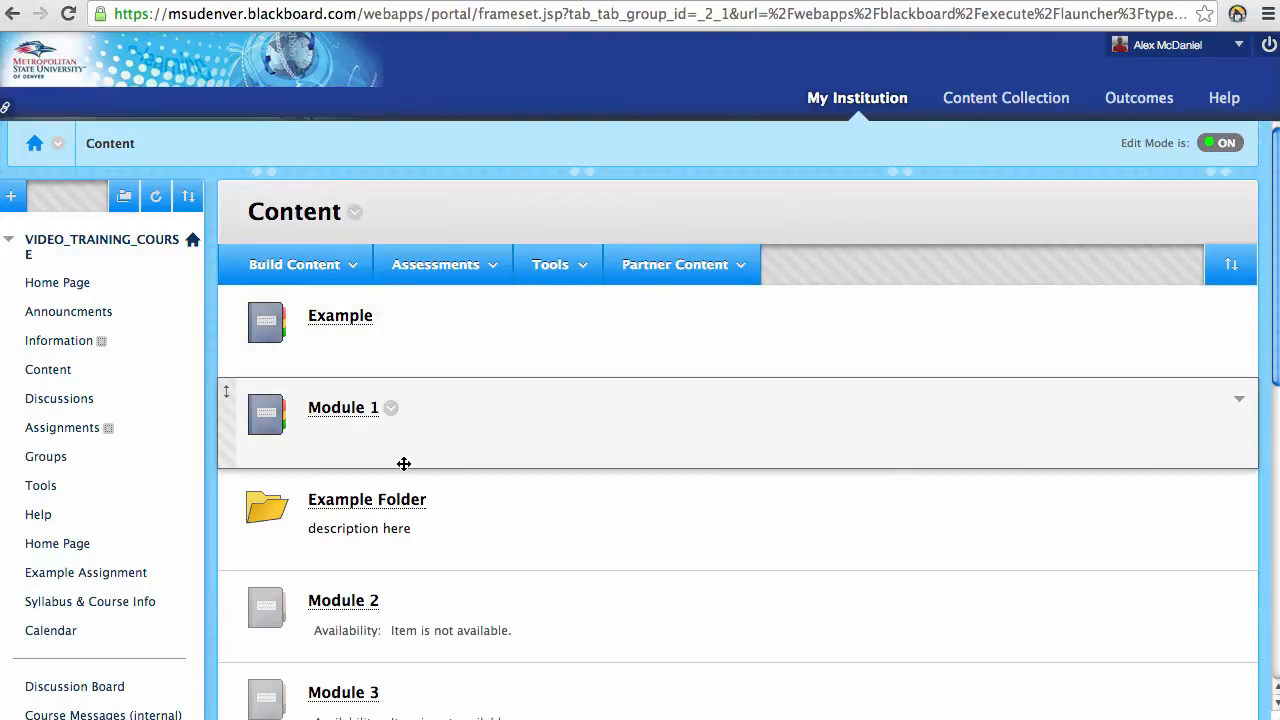
Step: Open Module 1, review the Overview file's Edit form, and cancel without changes
{"action": "left_click", "coordinate": [343, 409]}
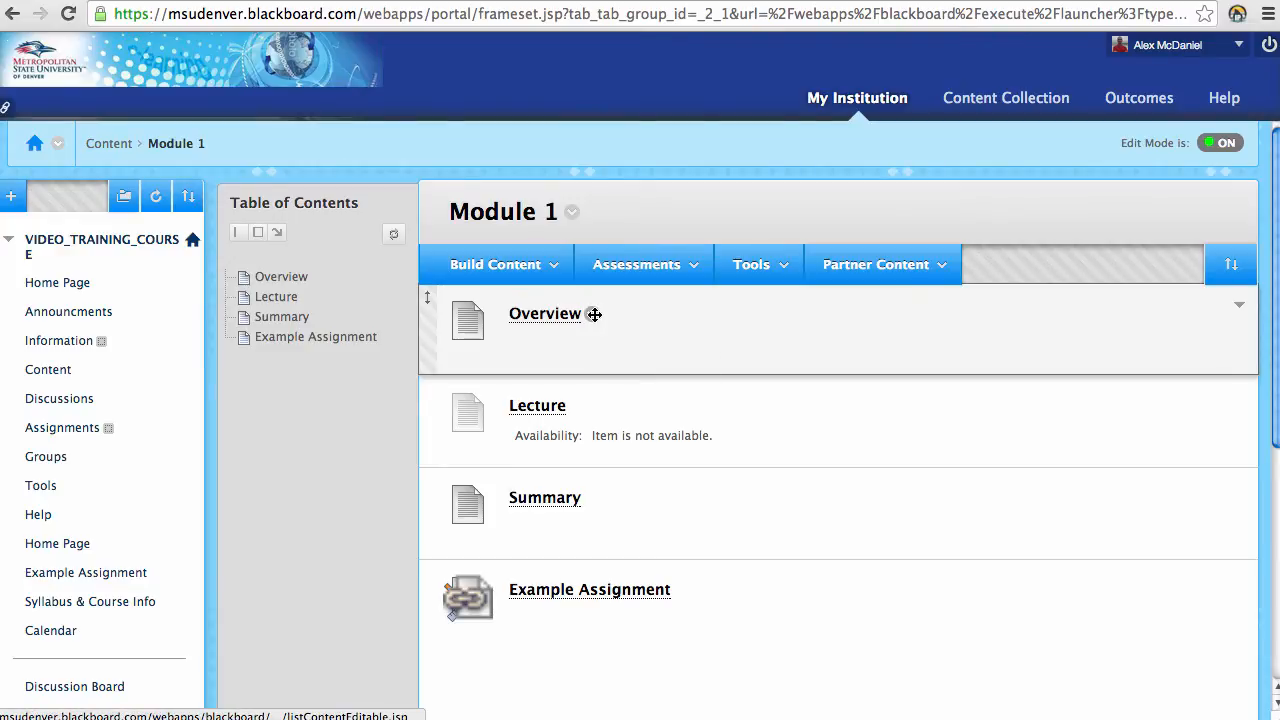
{"action": "left_click", "coordinate": [592, 316]}
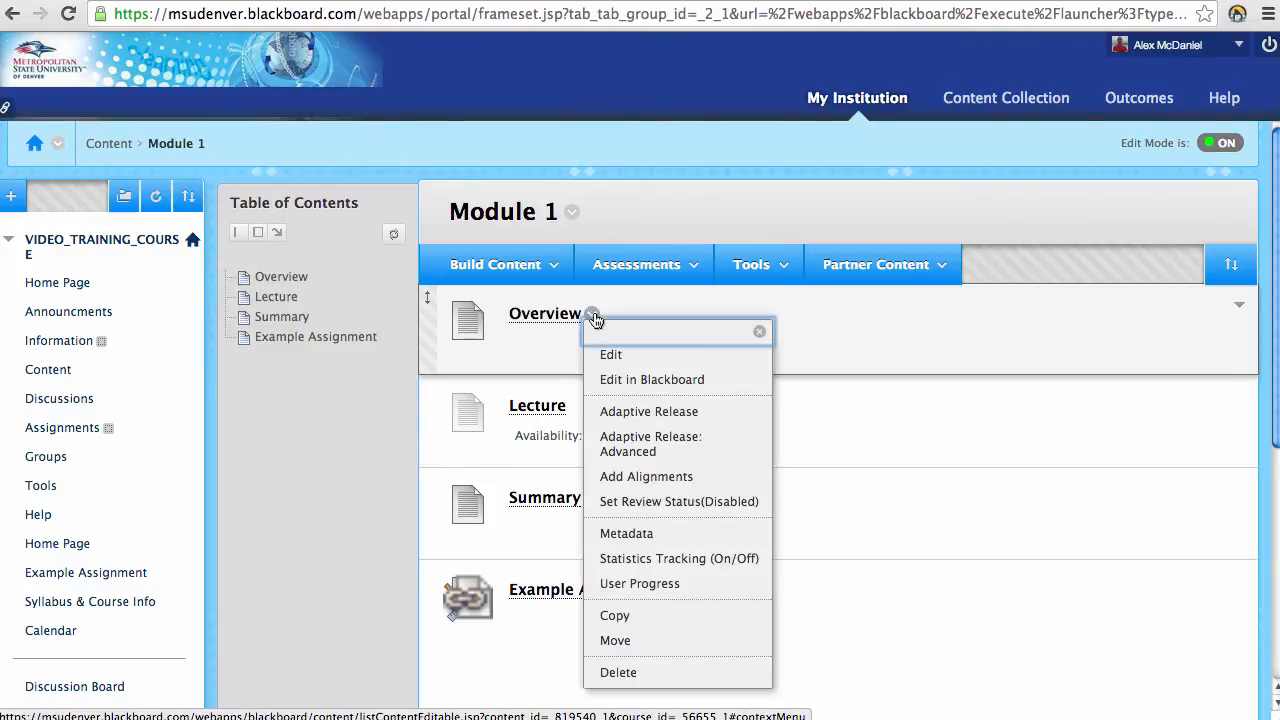
{"action": "left_click", "coordinate": [698, 372]}
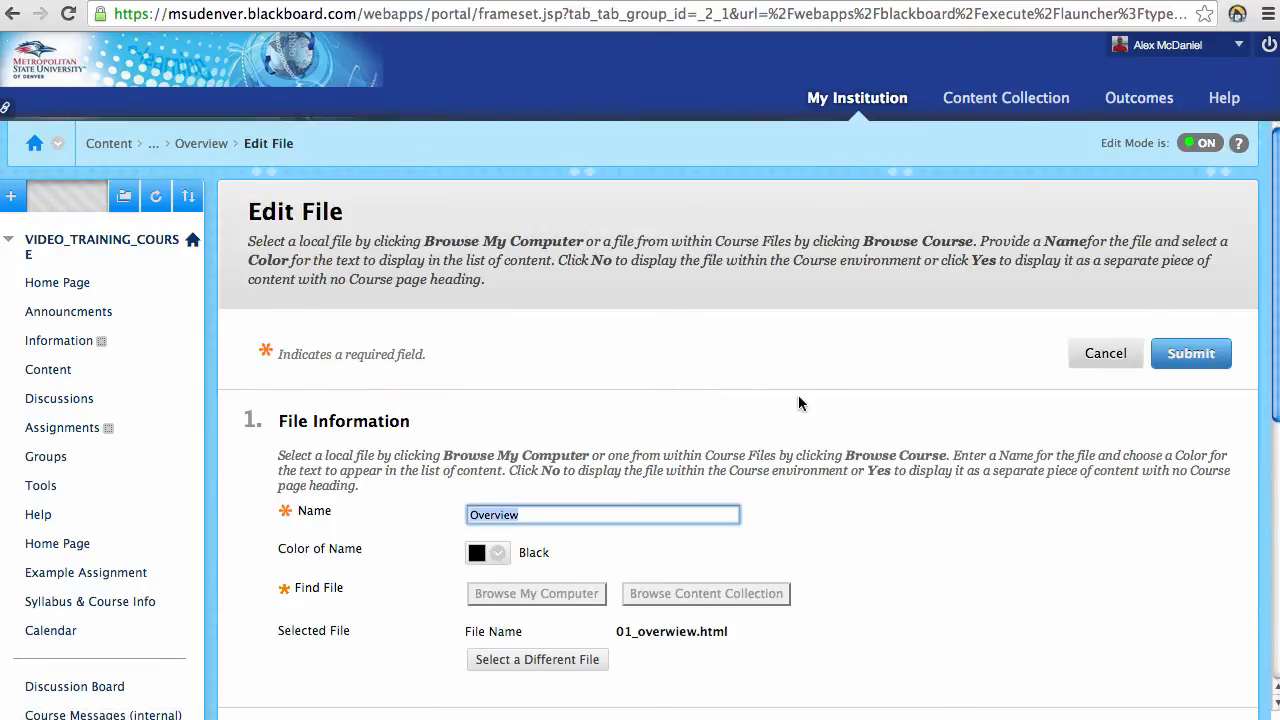
{"action": "scroll", "coordinate": [872, 481], "scroll_direction": "down", "scroll_amount": 5}
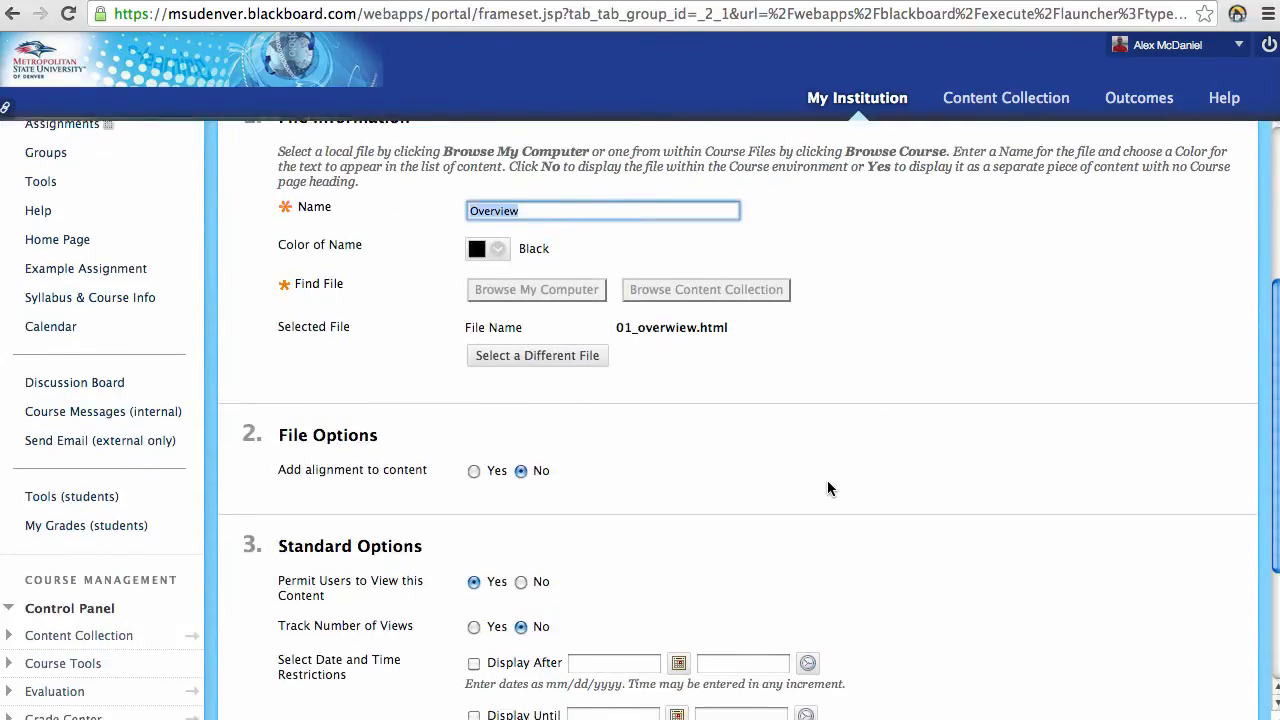
{"action": "scroll", "coordinate": [826, 497], "scroll_direction": "up", "scroll_amount": 5}
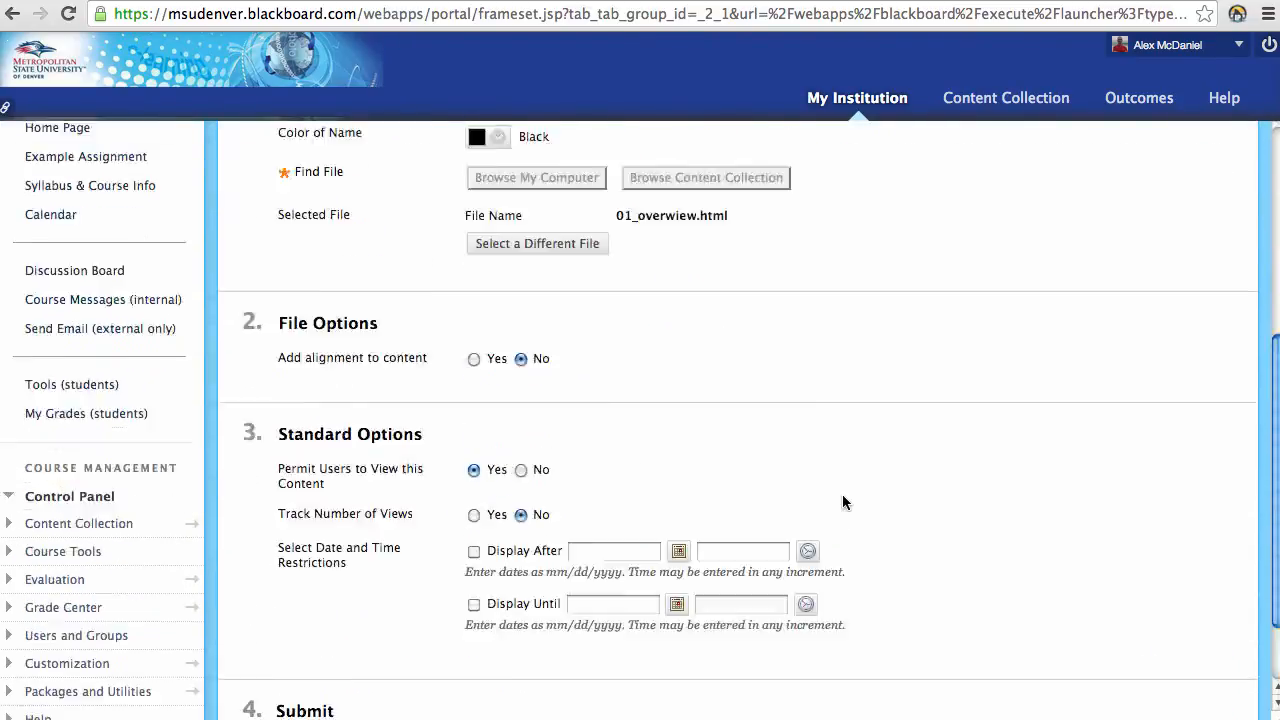
{"action": "scroll", "coordinate": [843, 494], "scroll_direction": "down", "scroll_amount": 5}
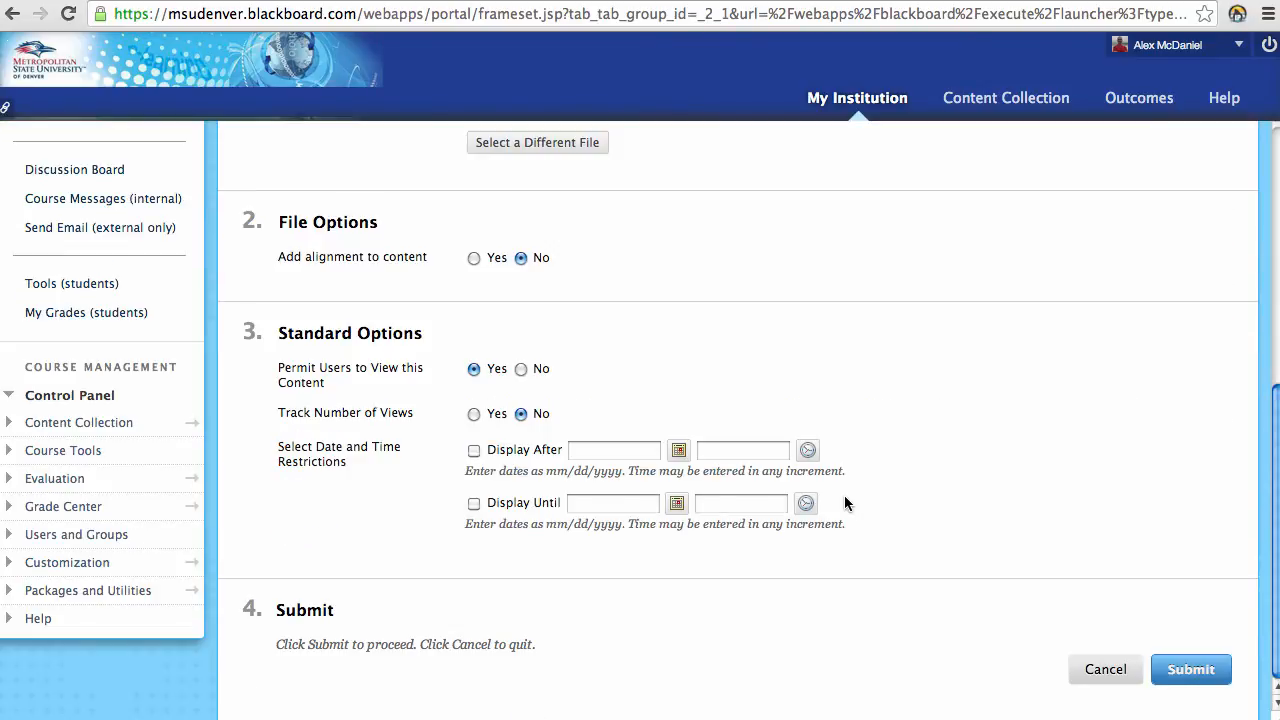
{"action": "left_click", "coordinate": [1112, 673]}
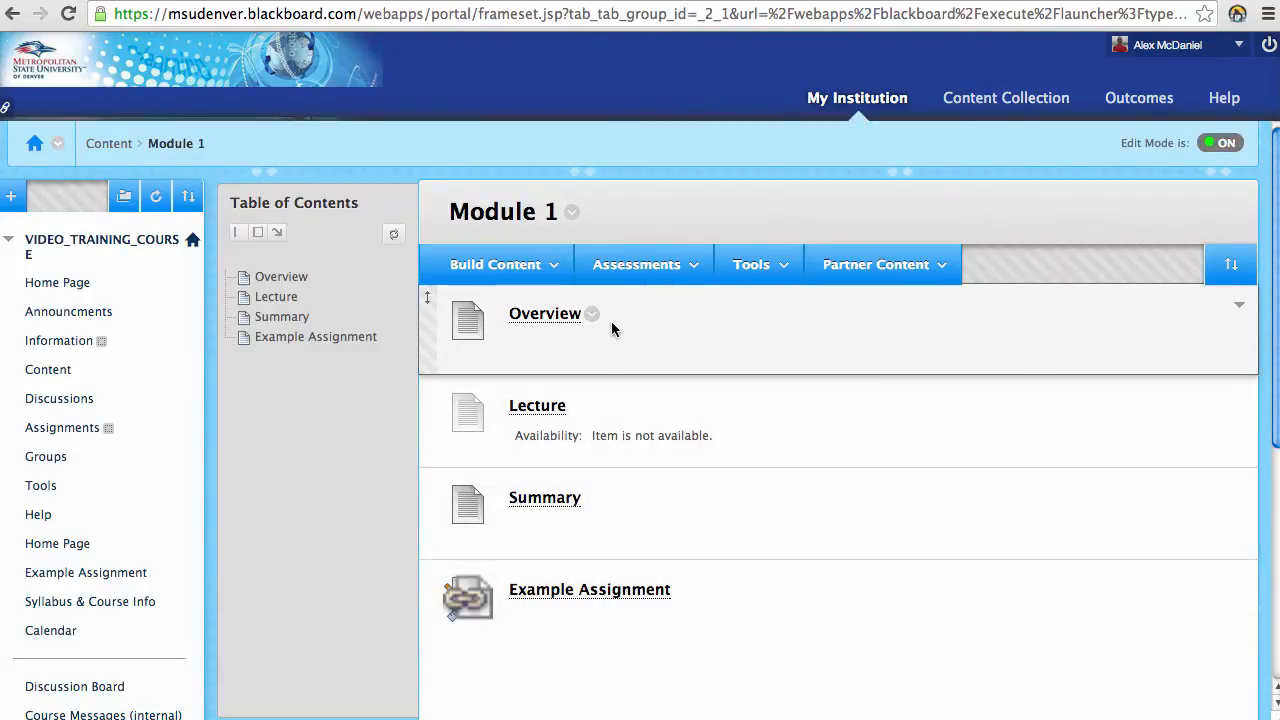
Step: Open Overview in the Blackboard editor and toggle the toolbar between one row and full
{"action": "left_click", "coordinate": [593, 315]}
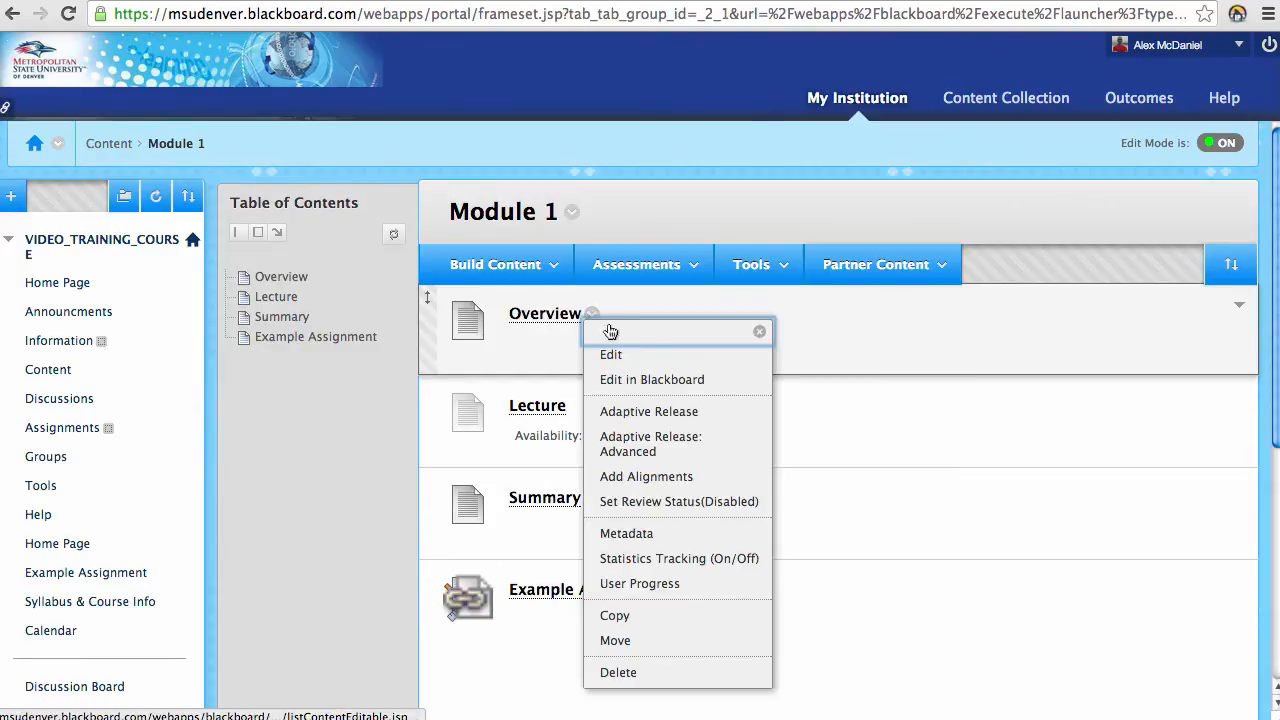
{"action": "left_click", "coordinate": [717, 387]}
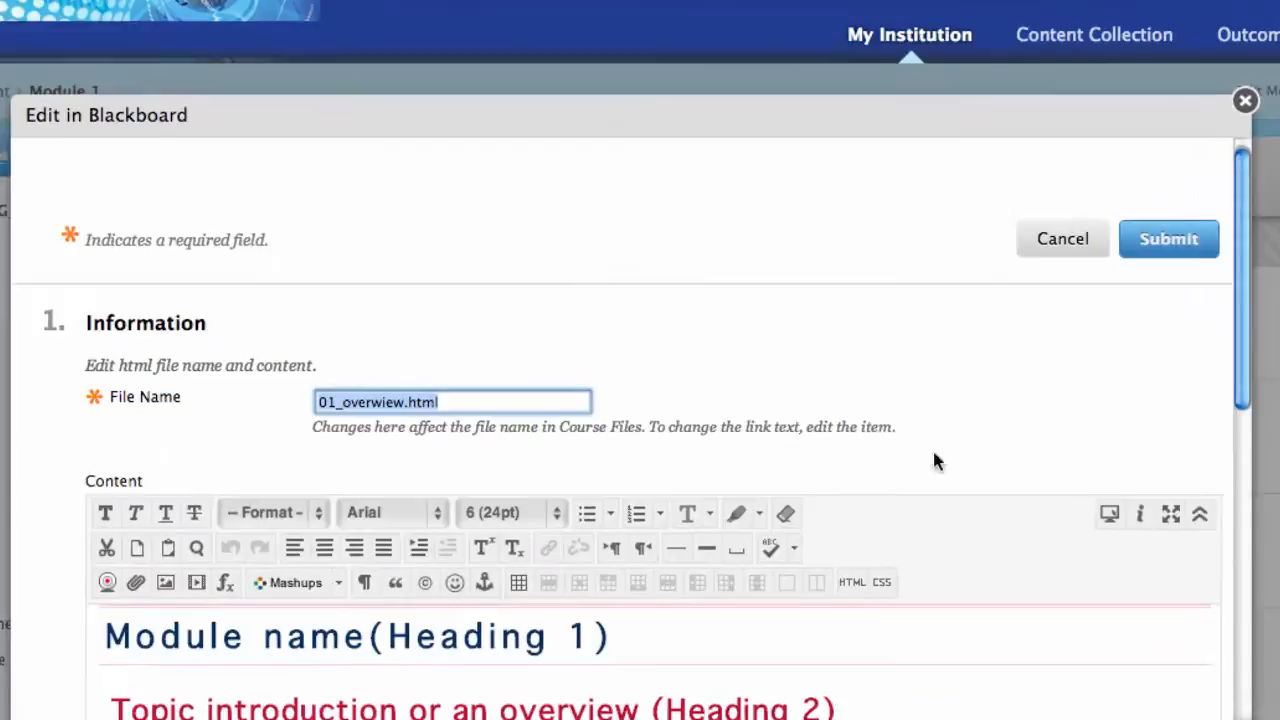
{"action": "scroll", "coordinate": [884, 438], "scroll_direction": "down", "scroll_amount": 3}
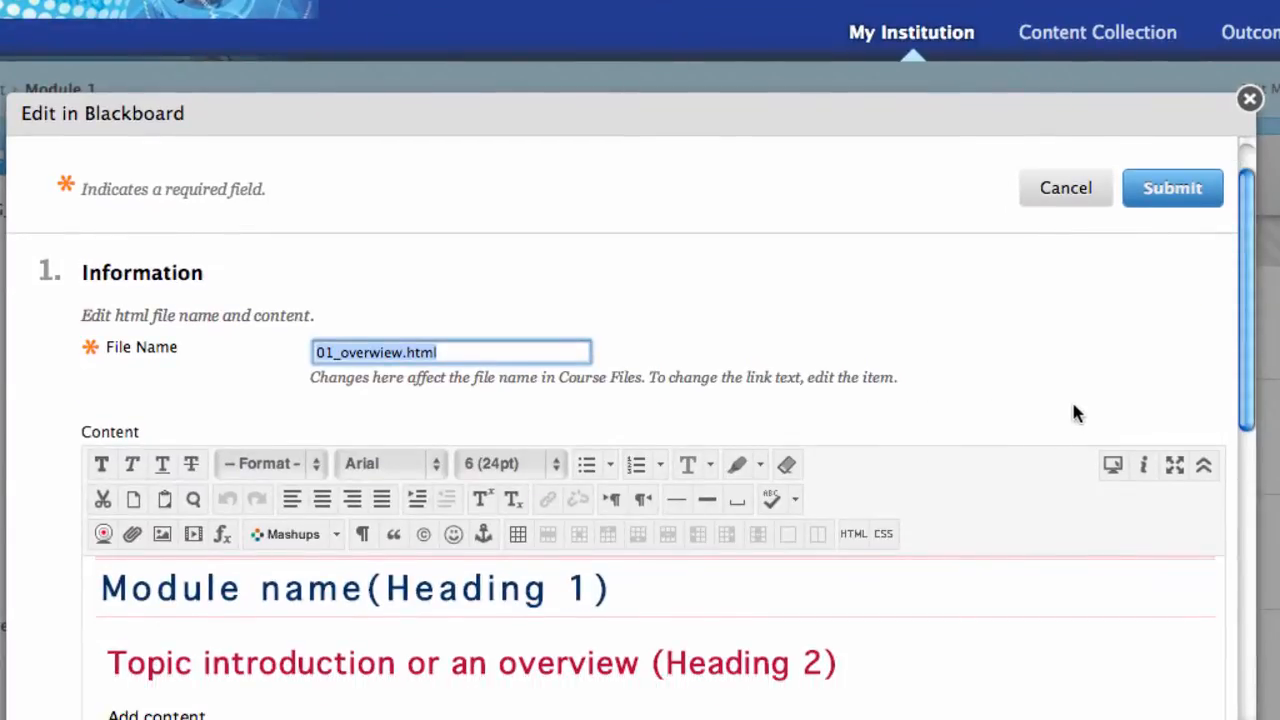
{"action": "scroll", "coordinate": [1110, 380], "scroll_direction": "down", "scroll_amount": 1}
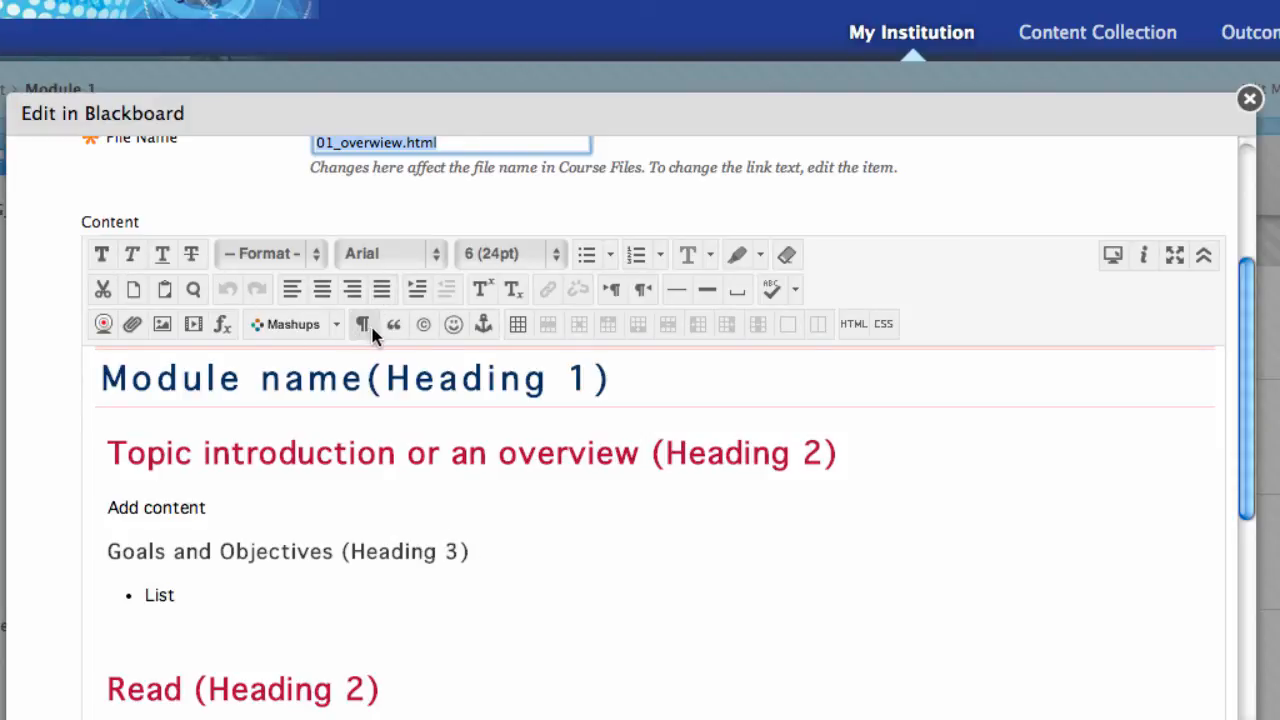
{"action": "left_click", "coordinate": [1204, 255]}
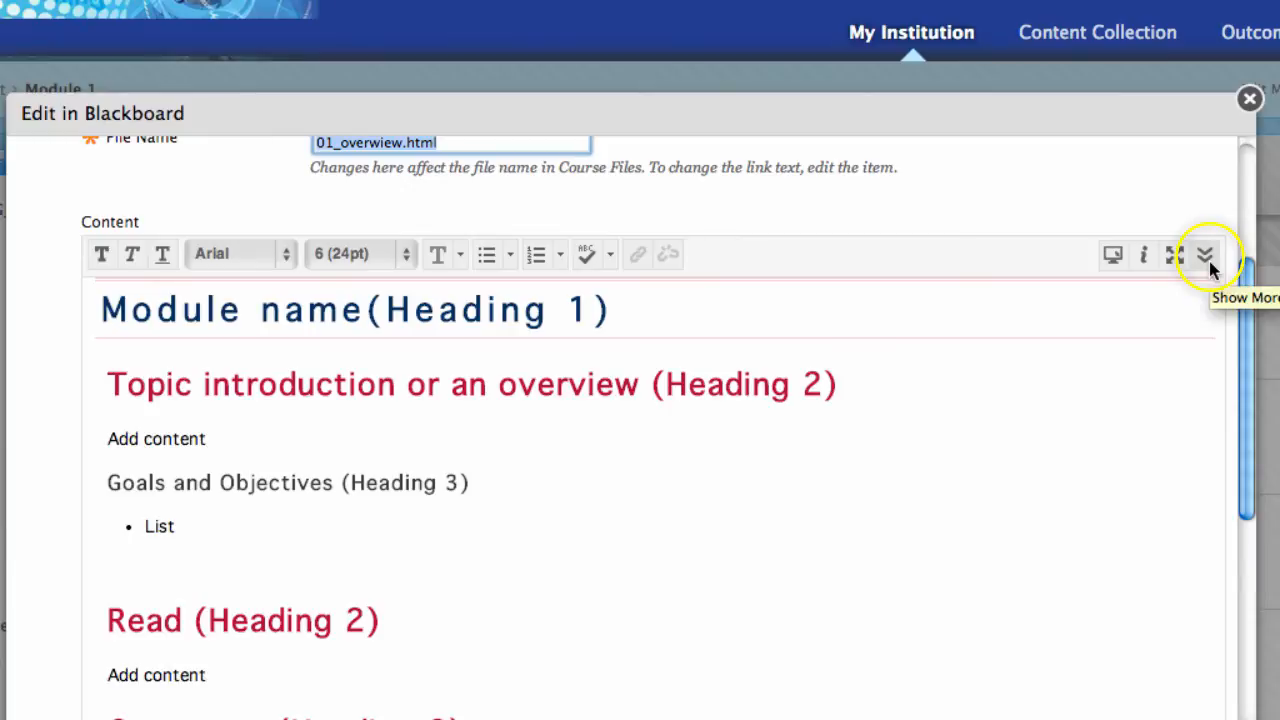
{"action": "left_click", "coordinate": [1207, 262]}
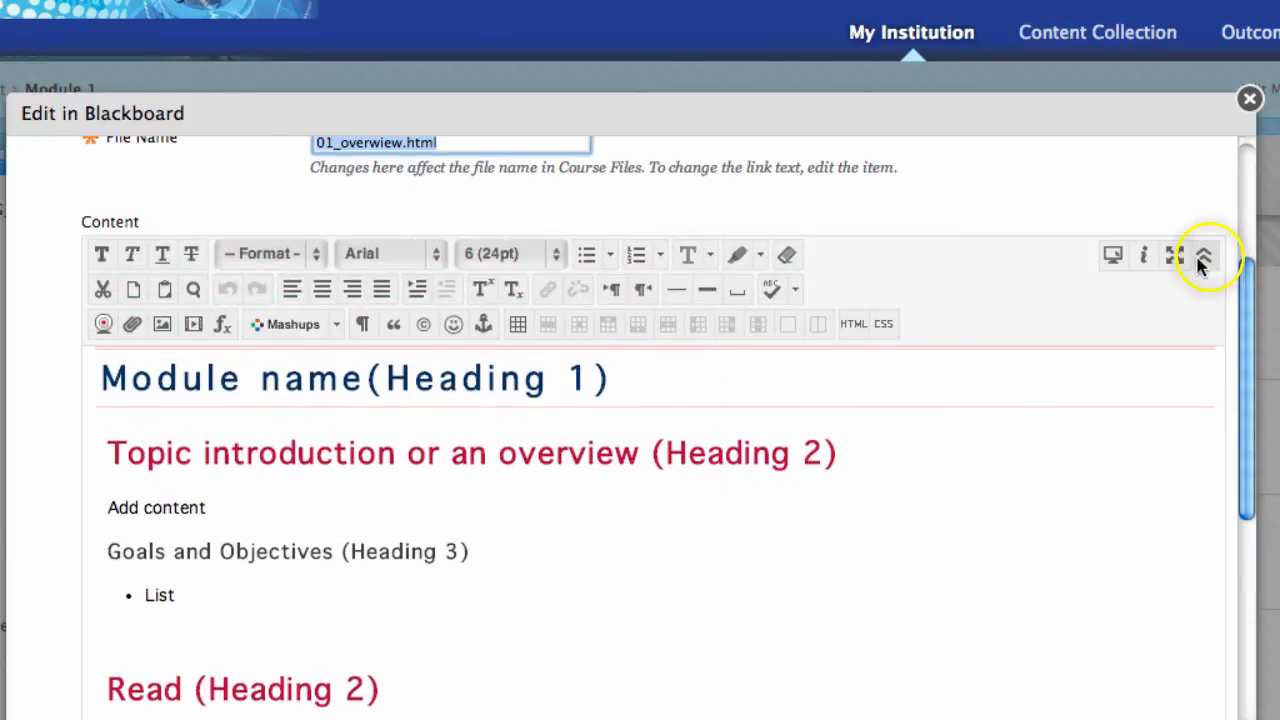
{"action": "left_click", "coordinate": [1205, 262]}
{"action": "left_click", "coordinate": [1204, 258]}
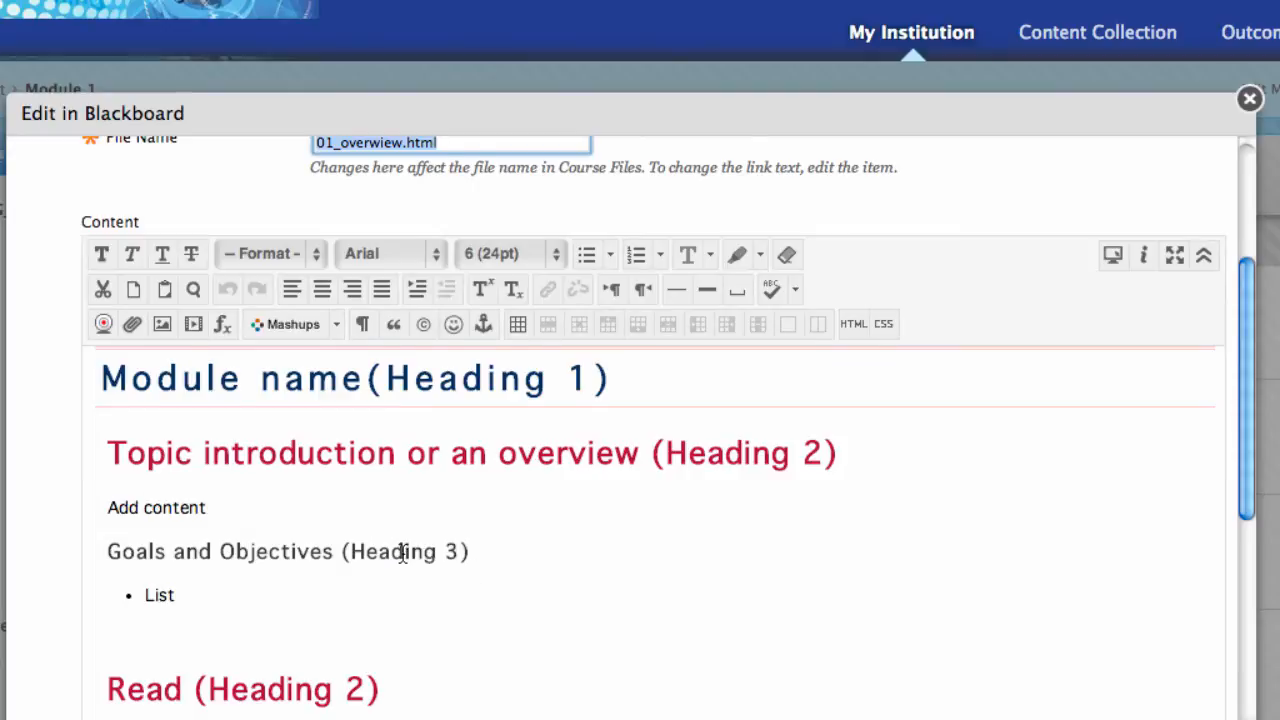
{"action": "scroll", "coordinate": [403, 556], "scroll_direction": "down", "scroll_amount": 1}
Step: Add an underlined 'typing' line below List, then cancel to discard it
{"action": "left_click", "coordinate": [145, 621]}
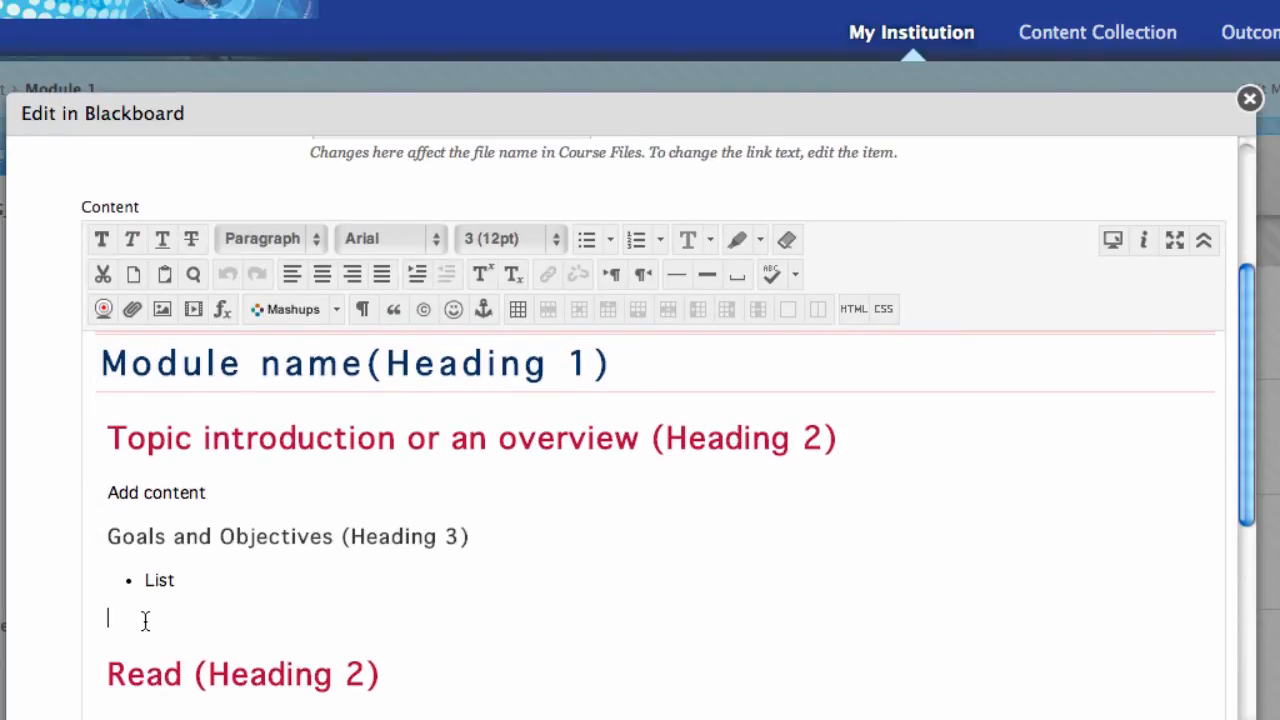
{"action": "type", "text": "typing..."}
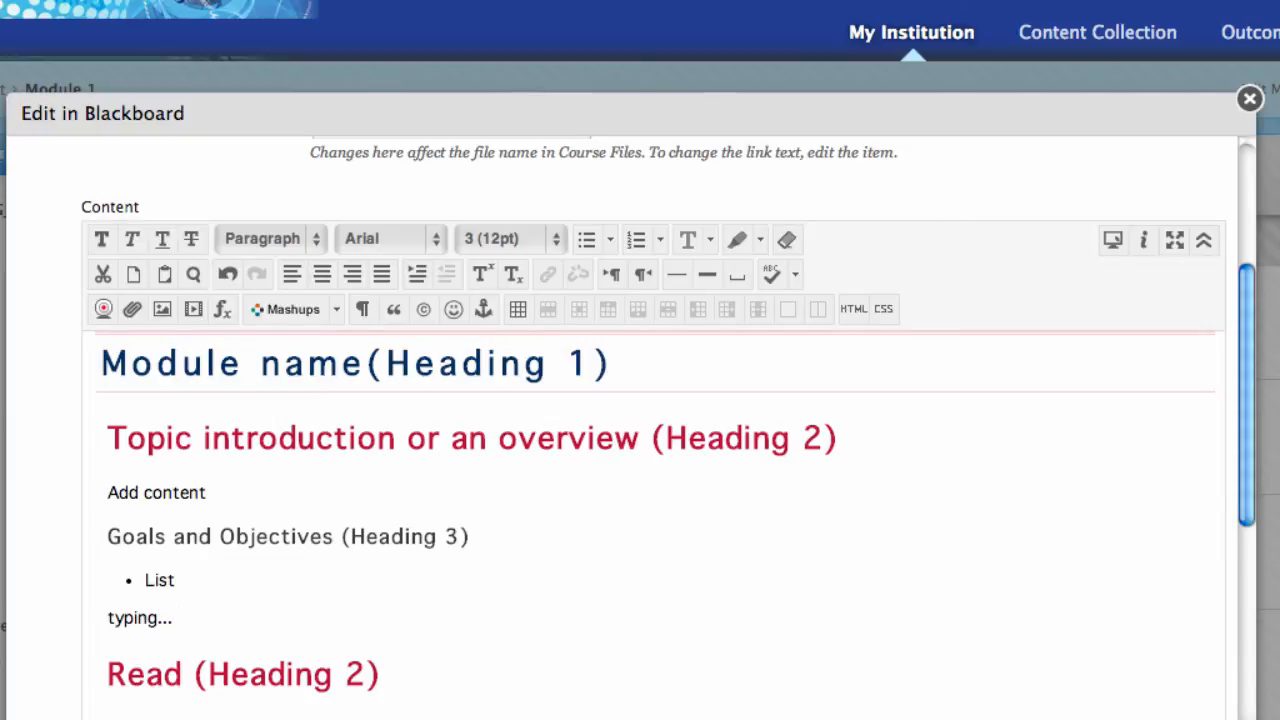
{"action": "left_click_drag", "start_coordinate": [178, 618], "coordinate": [86, 623]}
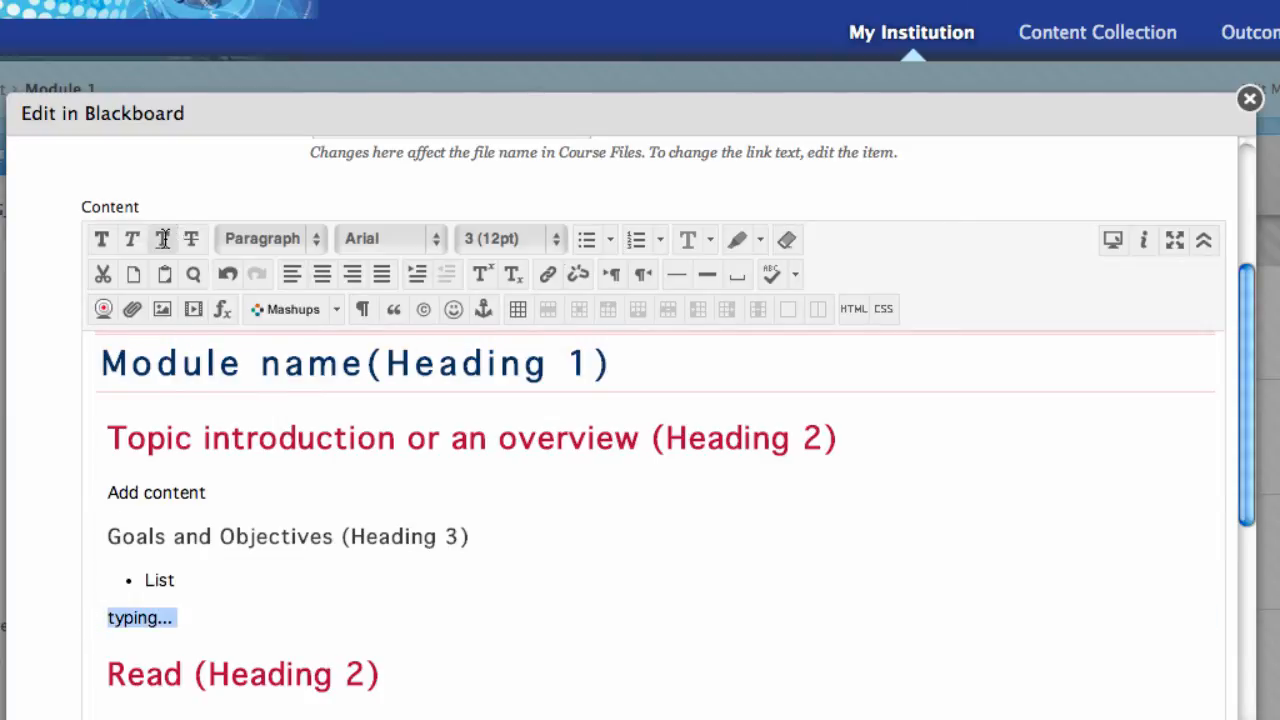
{"action": "left_click", "coordinate": [162, 238]}
{"action": "left_click", "coordinate": [280, 622]}
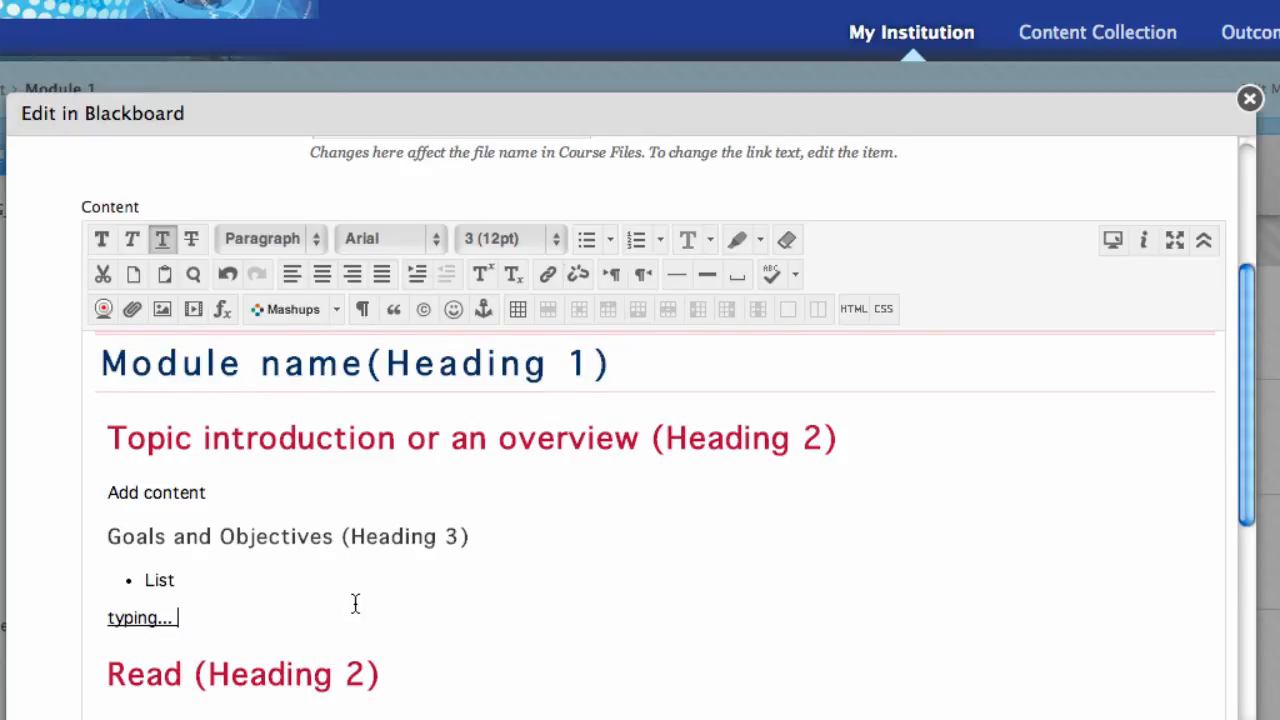
{"action": "scroll", "coordinate": [356, 606], "scroll_direction": "down", "scroll_amount": 2}
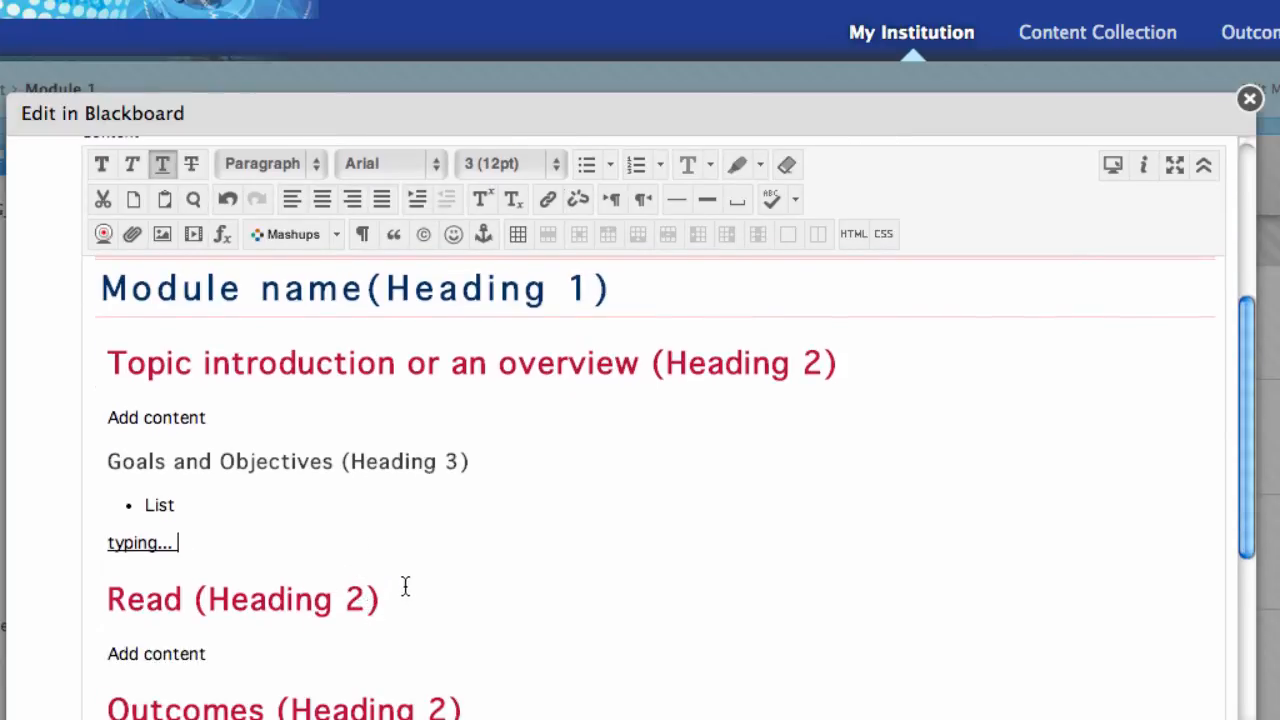
{"action": "scroll", "coordinate": [411, 577], "scroll_direction": "down", "scroll_amount": 5}
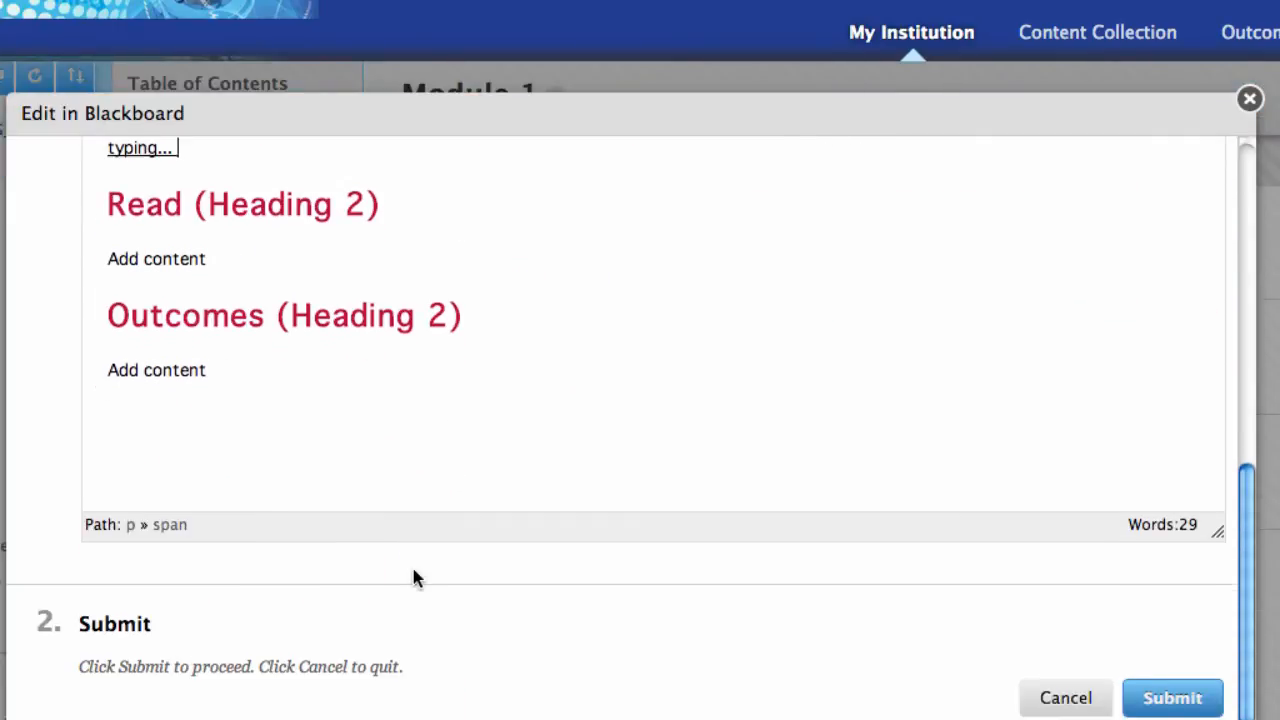
{"action": "scroll", "coordinate": [412, 565], "scroll_direction": "up", "scroll_amount": 5}
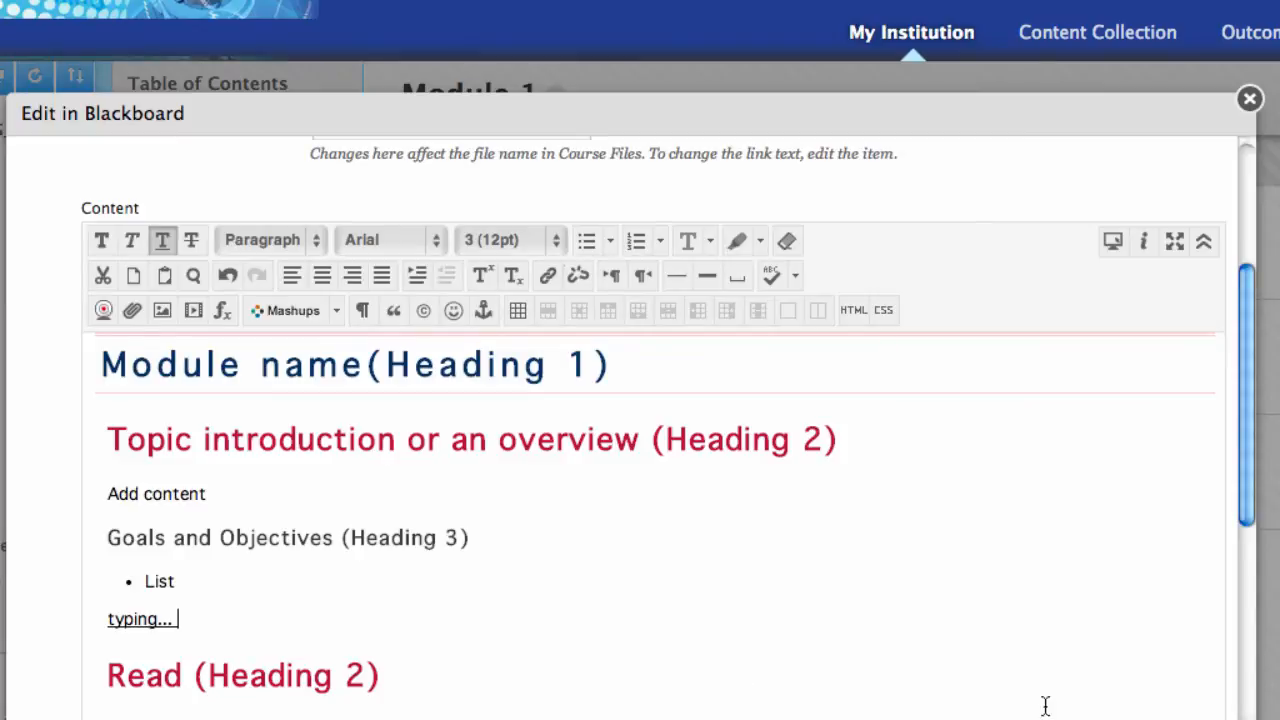
{"action": "scroll", "coordinate": [1043, 700], "scroll_direction": "down", "scroll_amount": 5}
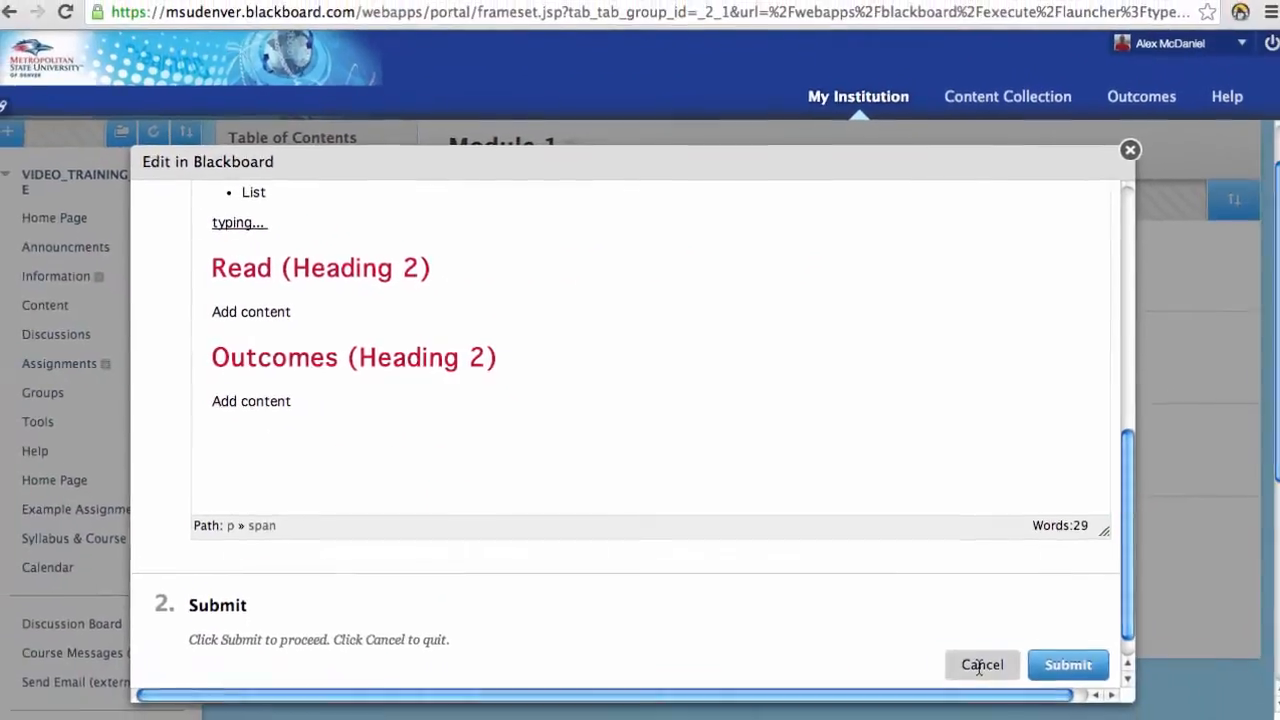
{"action": "left_click", "coordinate": [980, 665]}
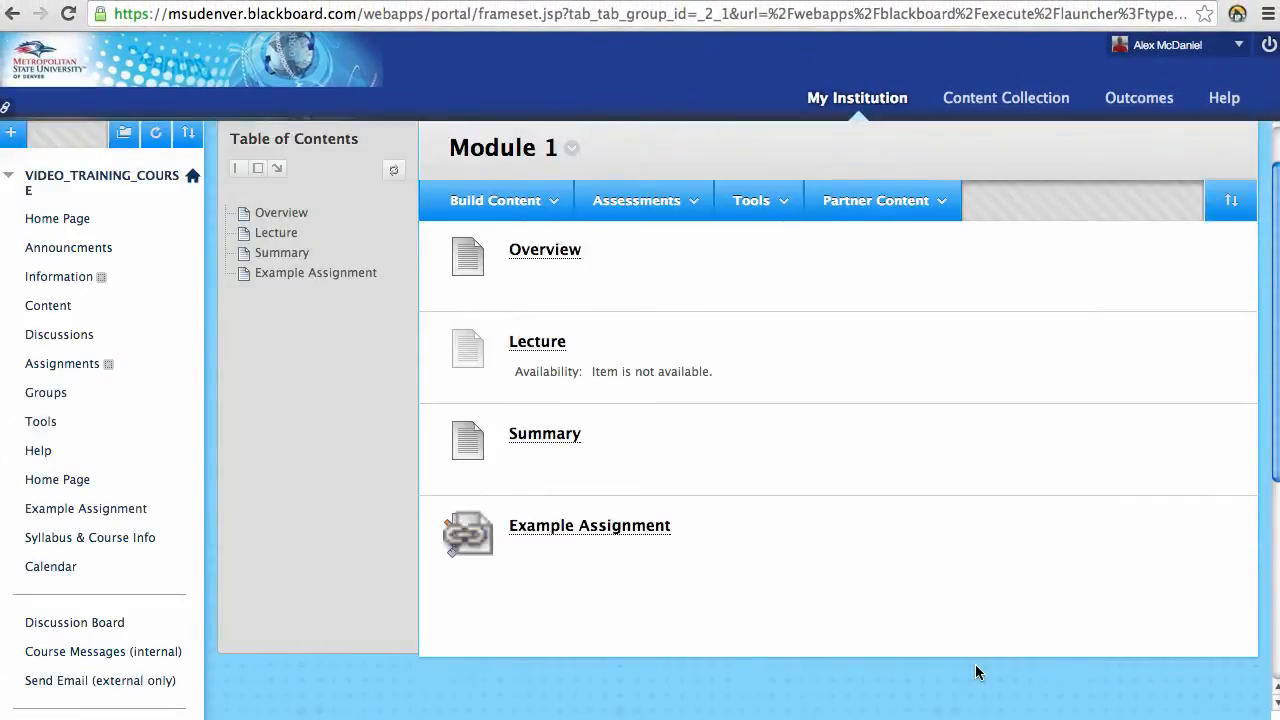
Step: Open and close the Overview options menu, then return to My Institution
{"action": "left_click", "coordinate": [593, 250]}
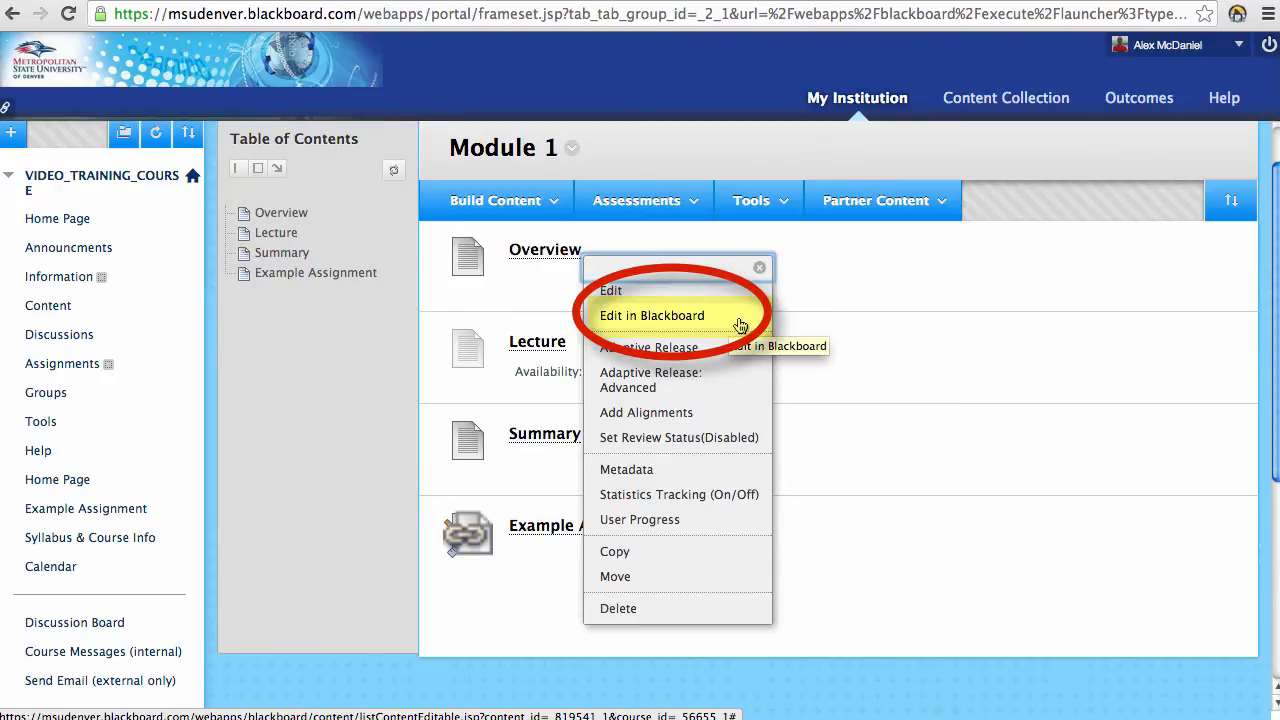
{"action": "left_click", "coordinate": [759, 268]}
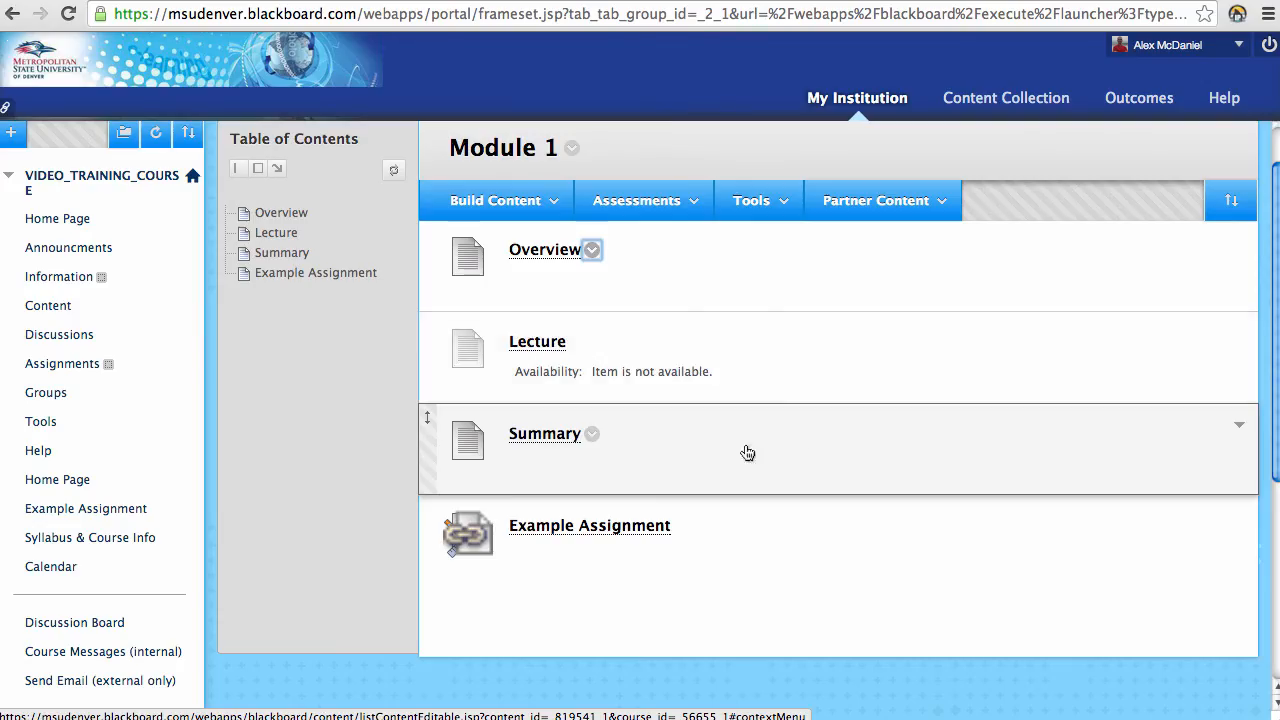
{"action": "left_click", "coordinate": [849, 96]}
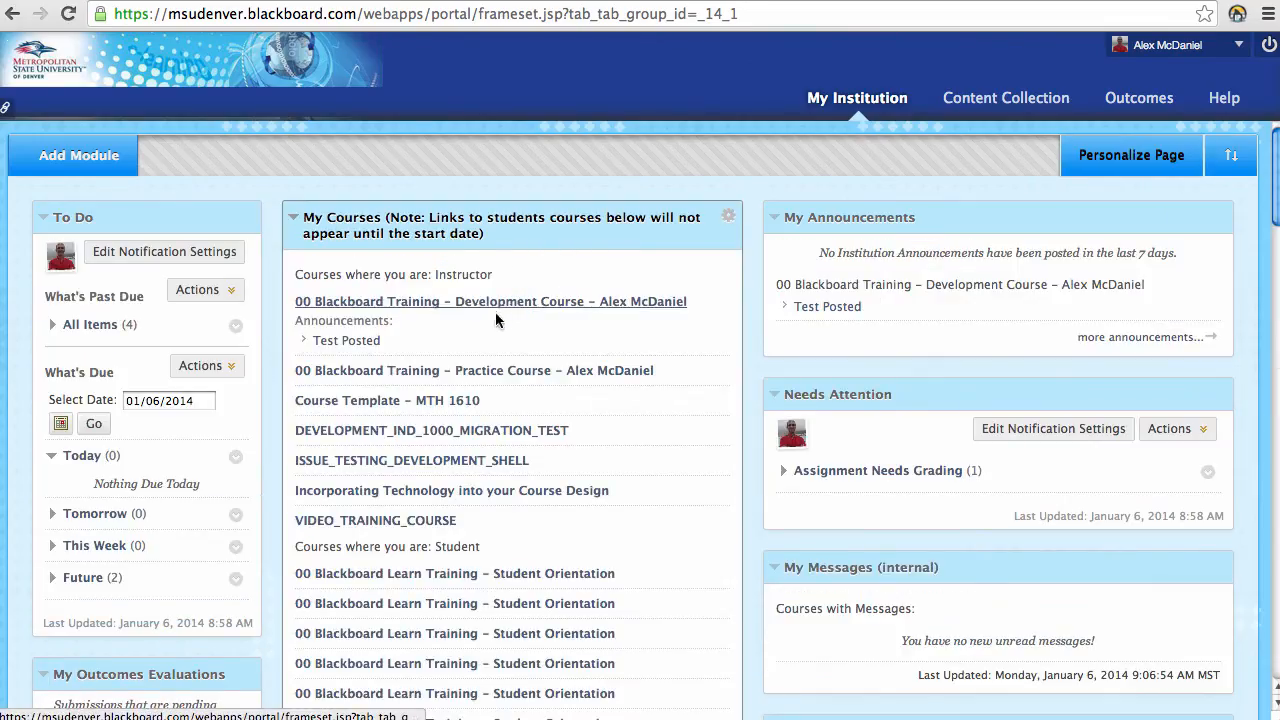
Step: Open the Blackboard Training Practice Course and expand Grade Center in the Control Panel
{"action": "left_click", "coordinate": [507, 371]}
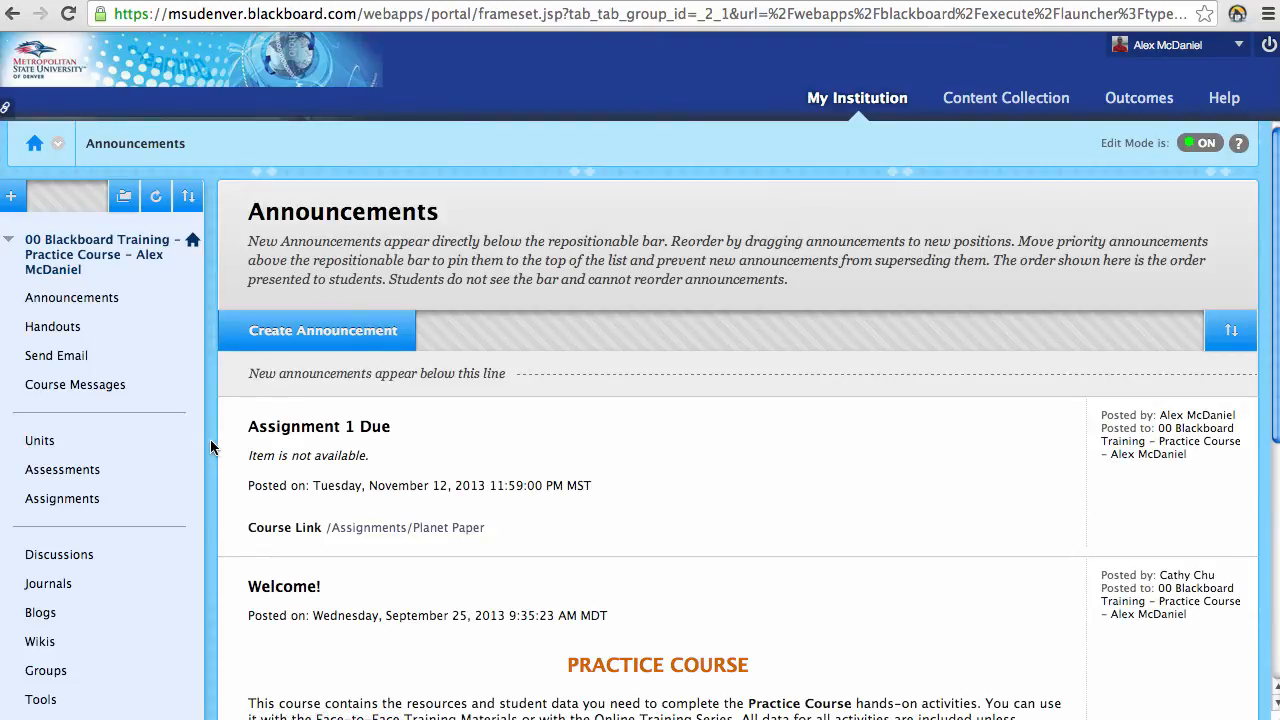
{"action": "scroll", "coordinate": [165, 430], "scroll_direction": "down", "scroll_amount": 5}
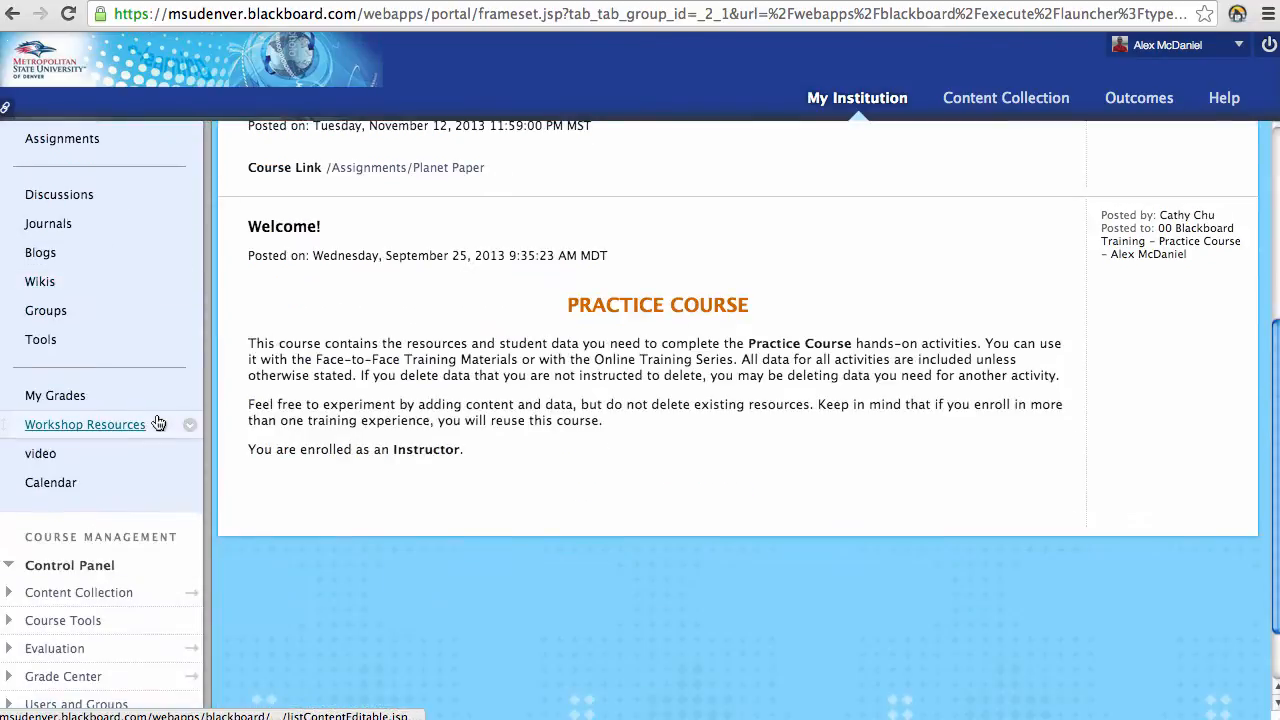
{"action": "scroll", "coordinate": [157, 423], "scroll_direction": "down", "scroll_amount": 2}
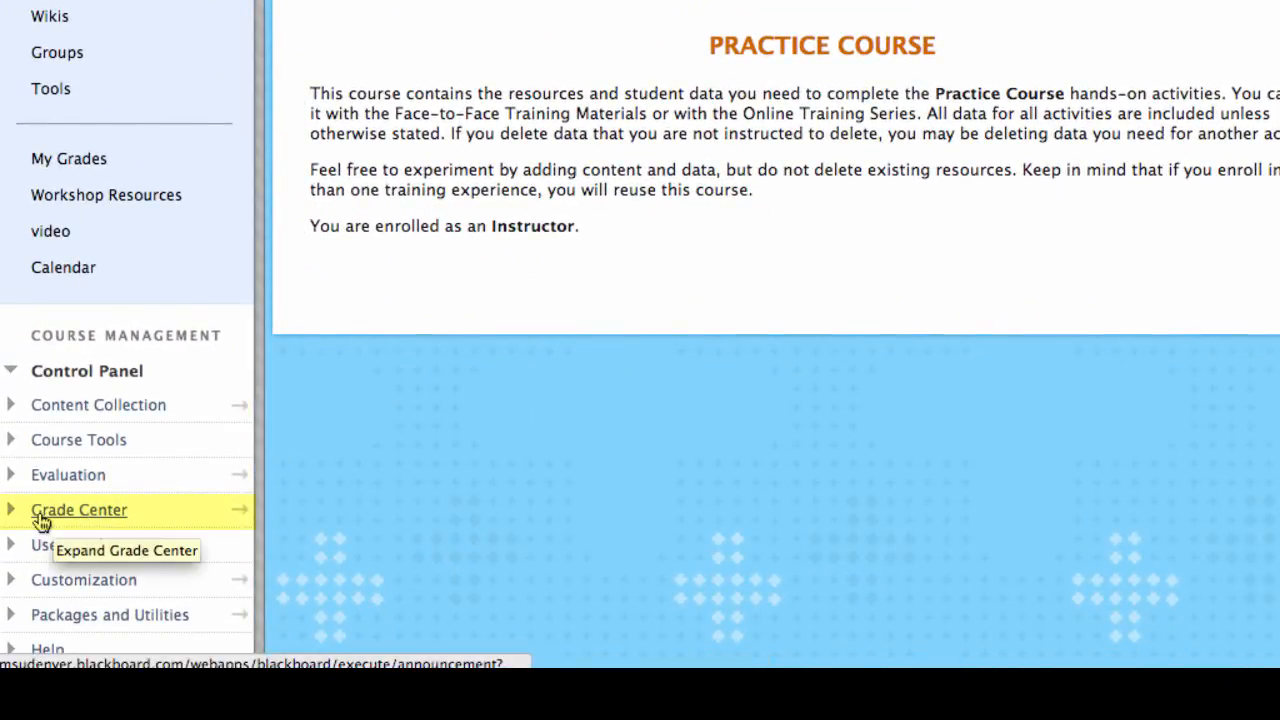
{"action": "left_click", "coordinate": [32, 512]}
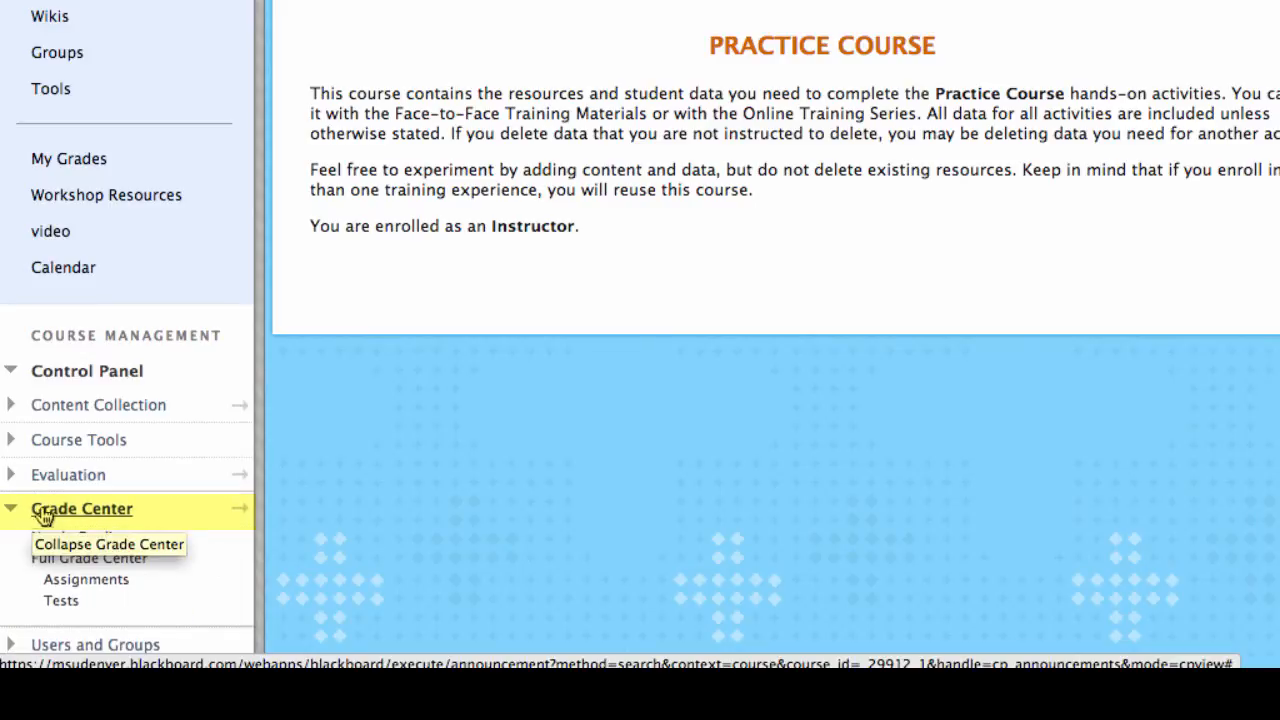
{"action": "scroll", "coordinate": [348, 568], "scroll_direction": "down", "scroll_amount": 2}
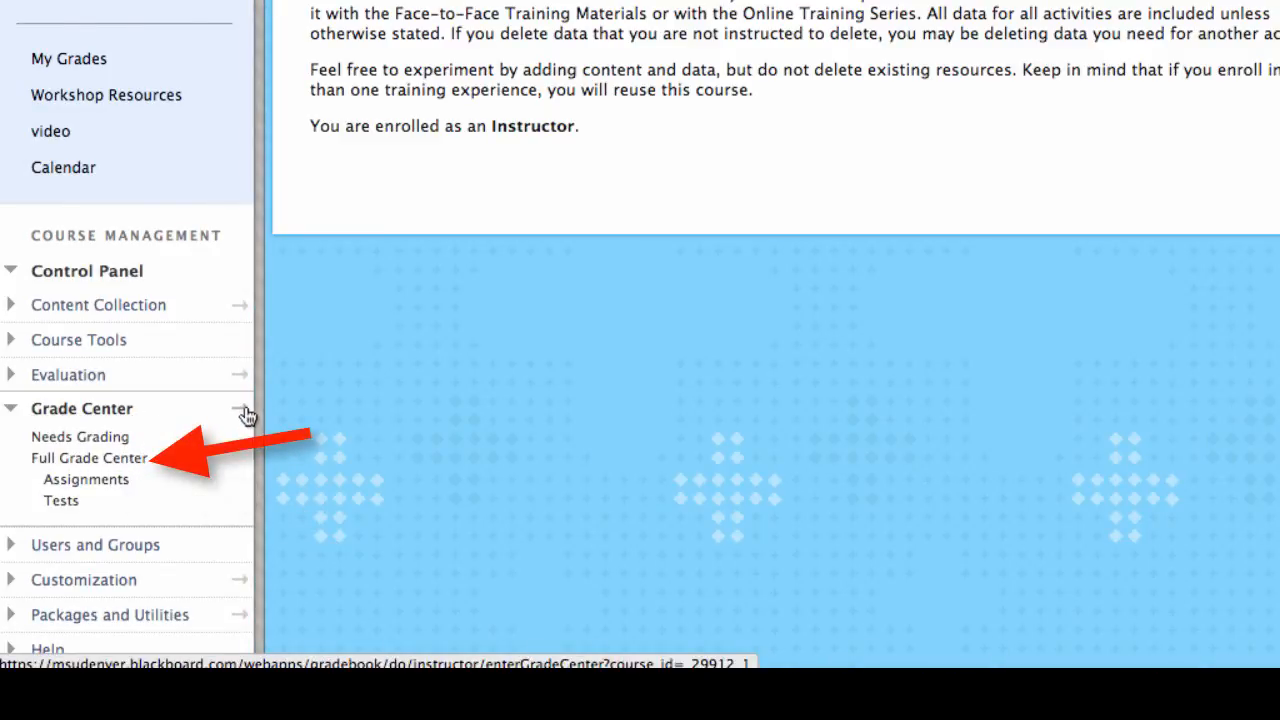
Step: Open Full Grade Center, scroll across columns, and point out a checkmark and an ungraded Unit 1 Quiz
{"action": "left_click", "coordinate": [139, 468]}
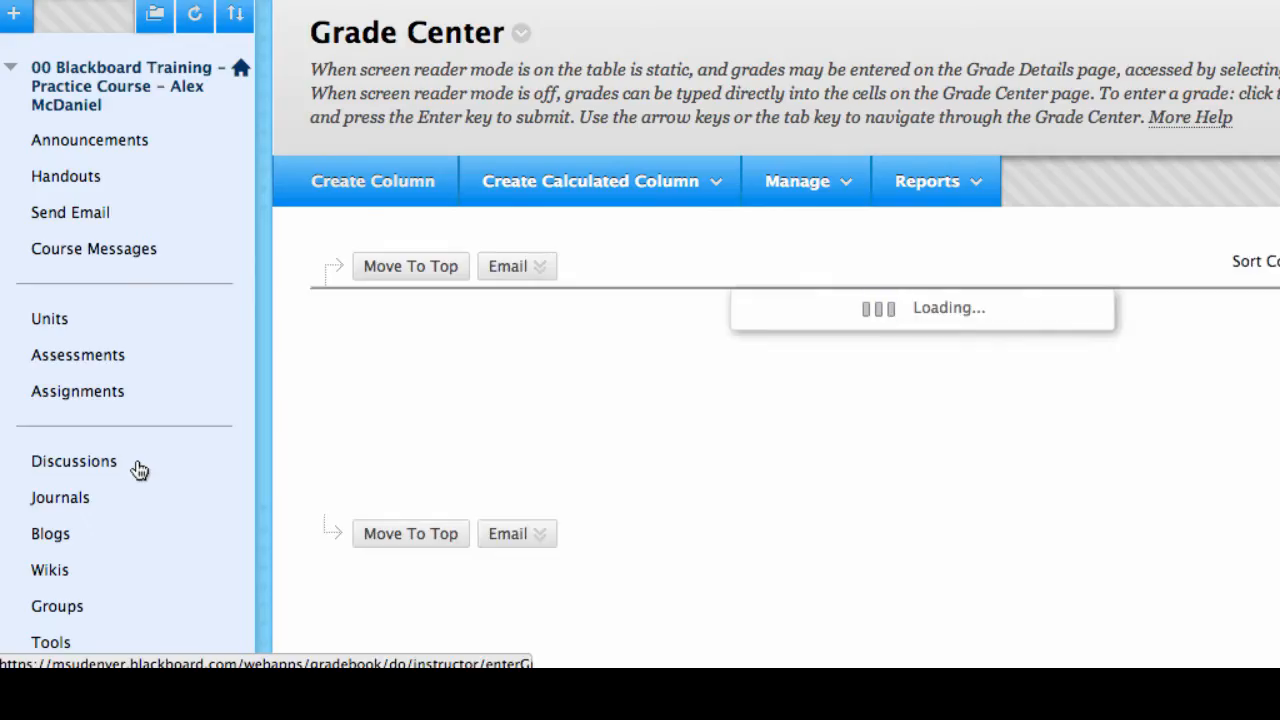
{"action": "scroll", "coordinate": [262, 374], "scroll_direction": "down", "scroll_amount": 10}
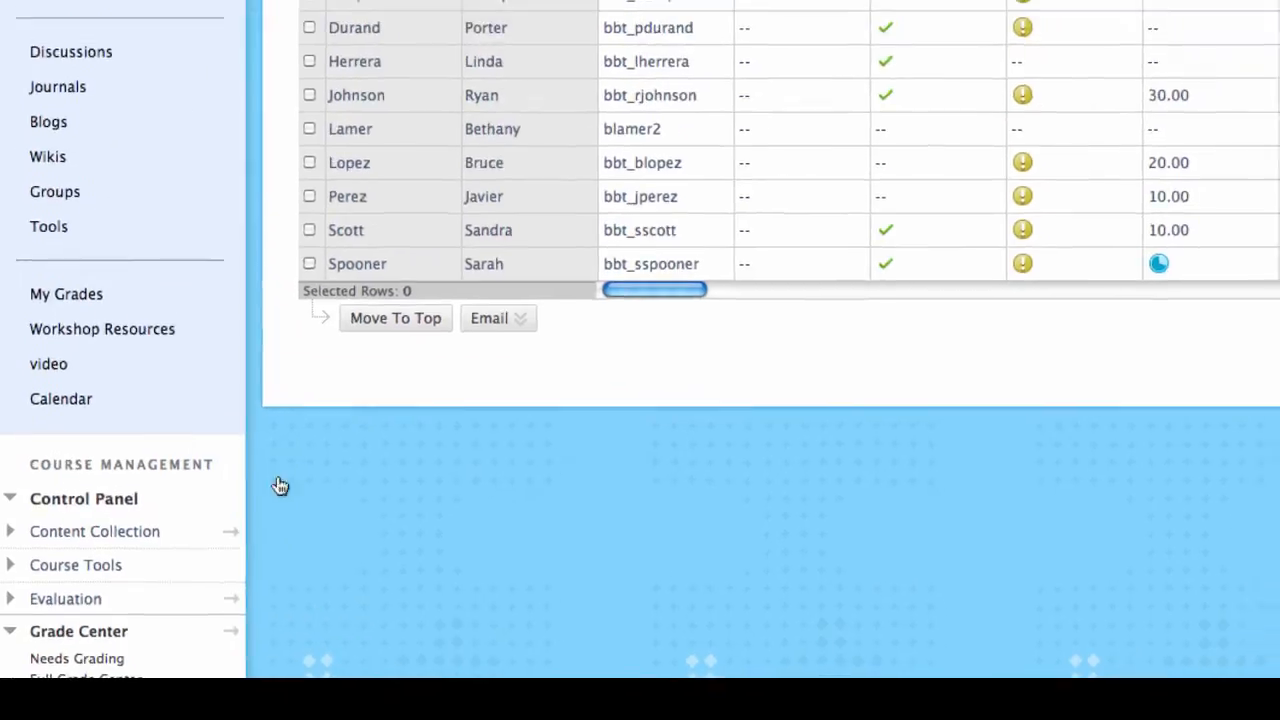
{"action": "scroll", "coordinate": [272, 350], "scroll_direction": "up", "scroll_amount": 3}
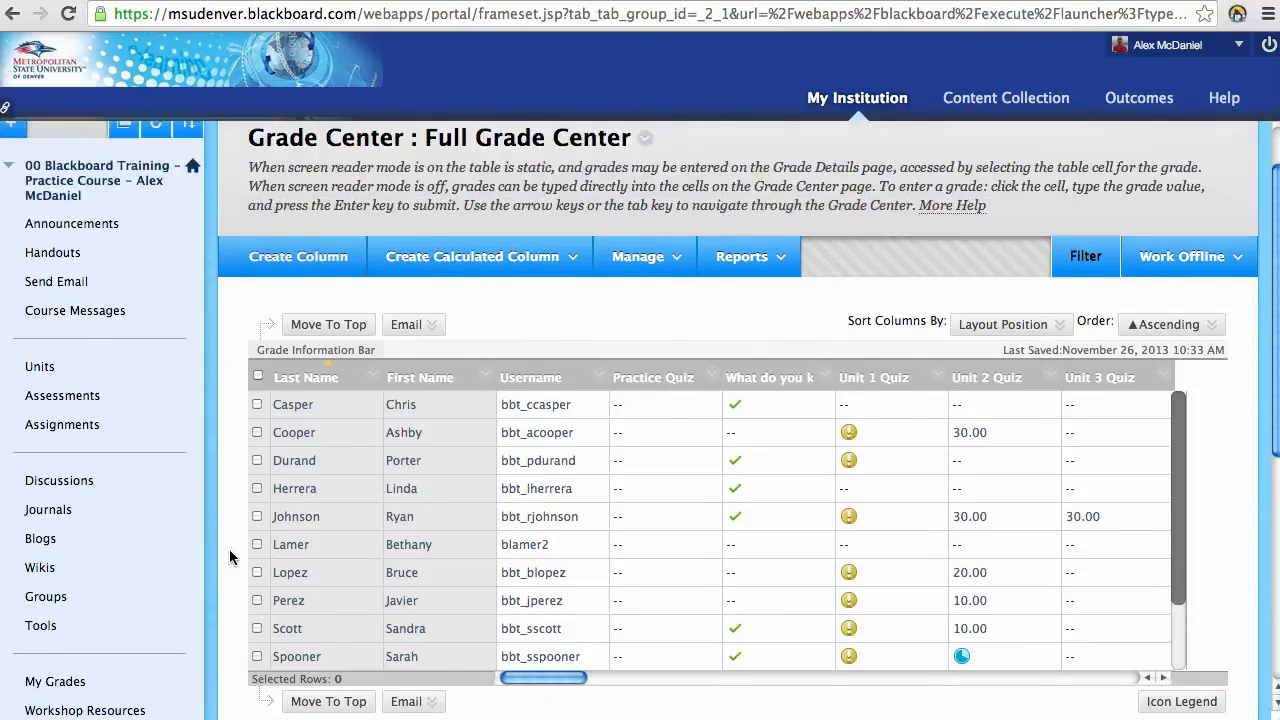
{"action": "scroll", "coordinate": [229, 550], "scroll_direction": "up", "scroll_amount": 2}
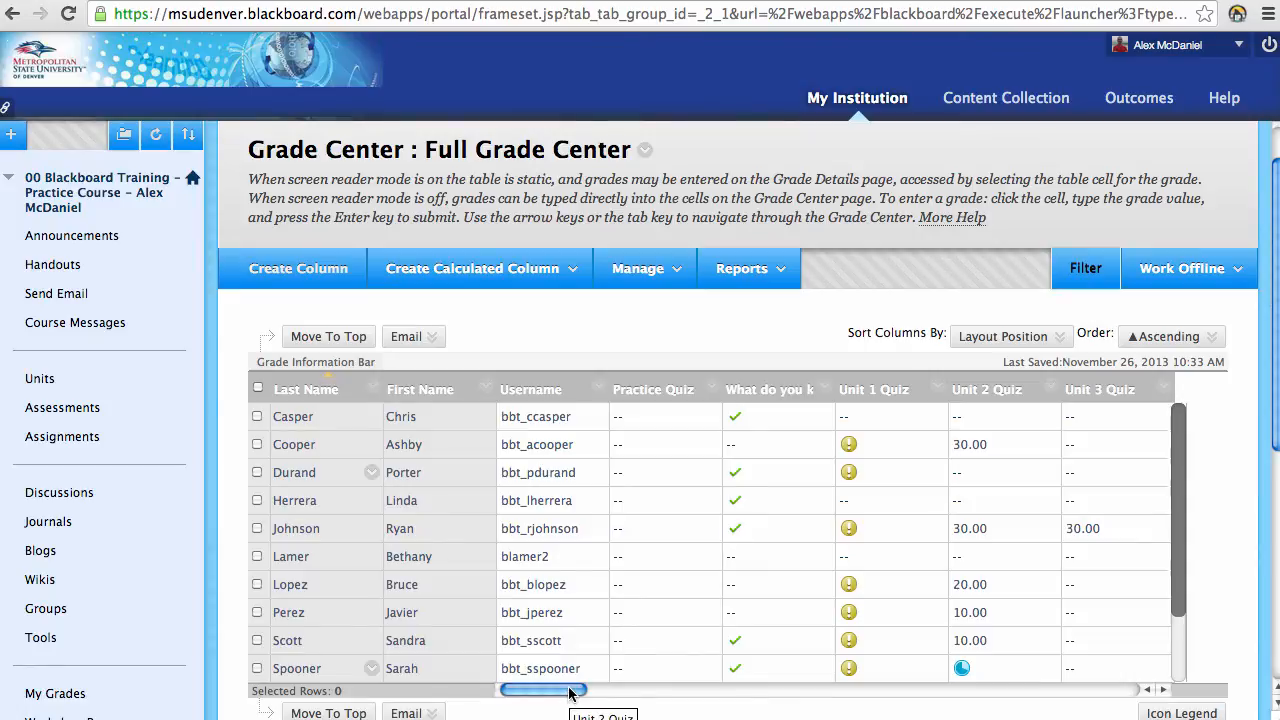
{"action": "left_click_drag", "start_coordinate": [569, 692], "coordinate": [677, 692]}
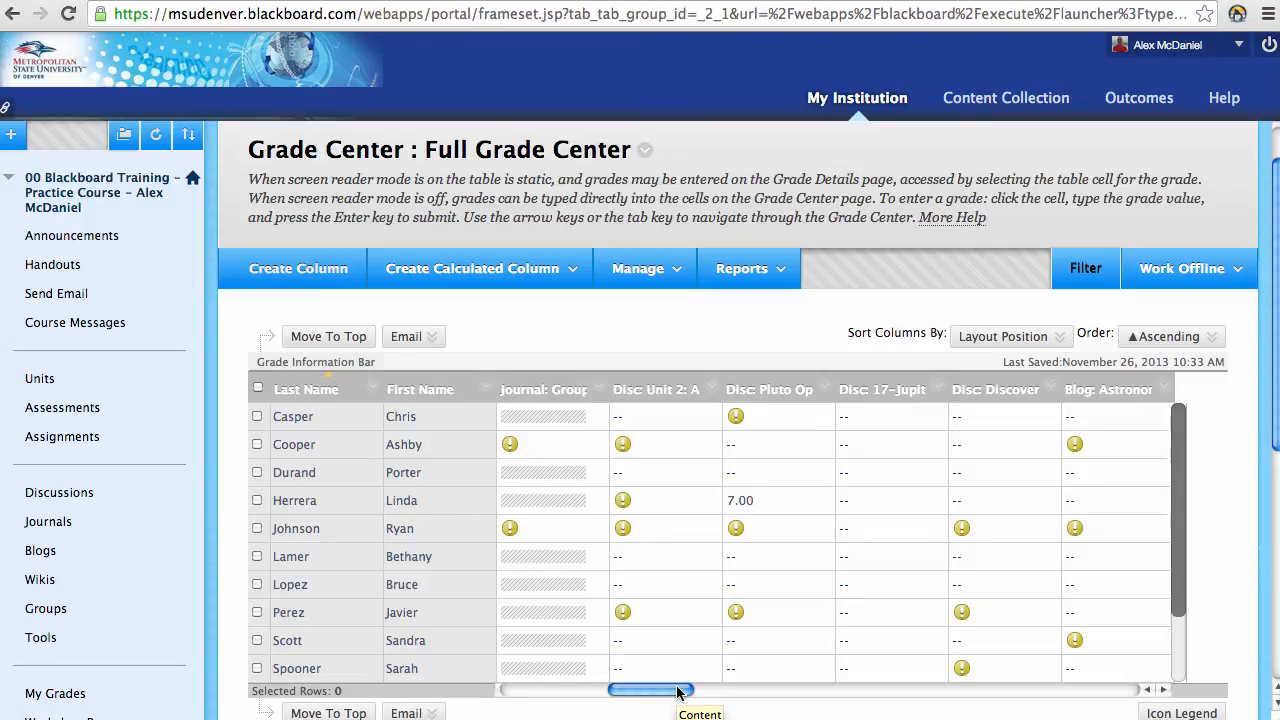
{"action": "left_click_drag", "start_coordinate": [677, 690], "coordinate": [592, 702]}
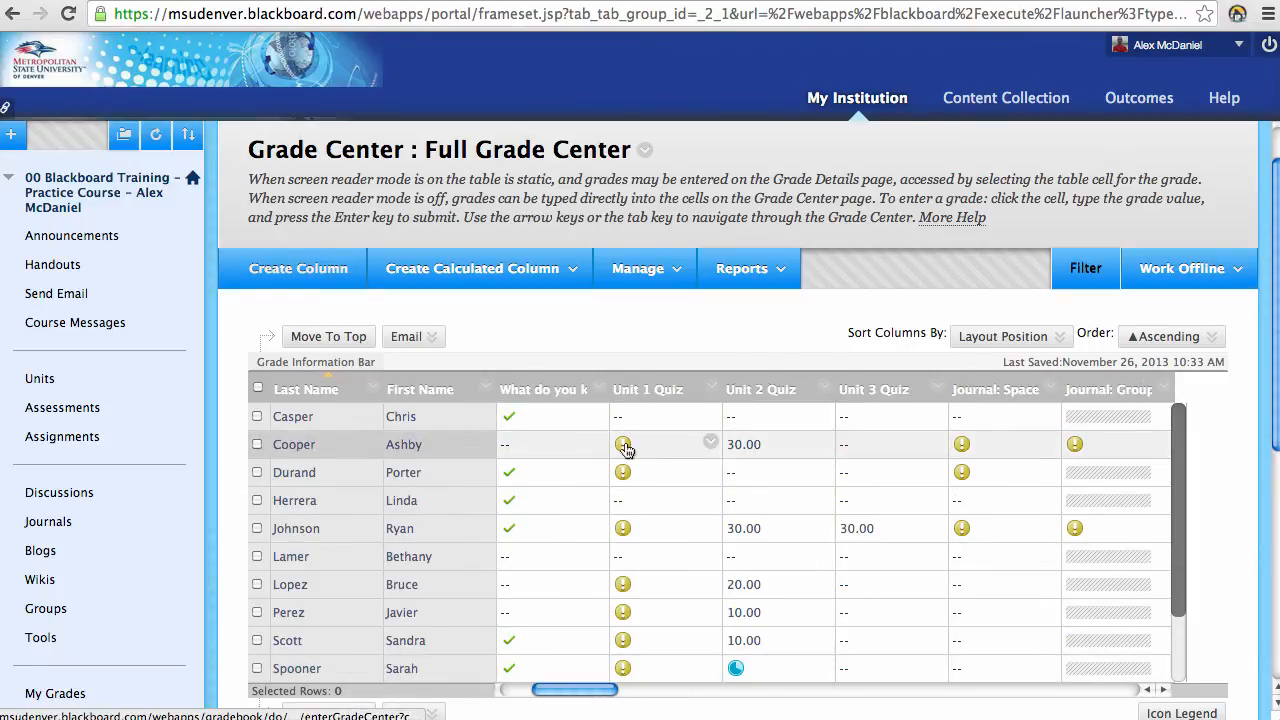
{"action": "left_click", "coordinate": [513, 419]}
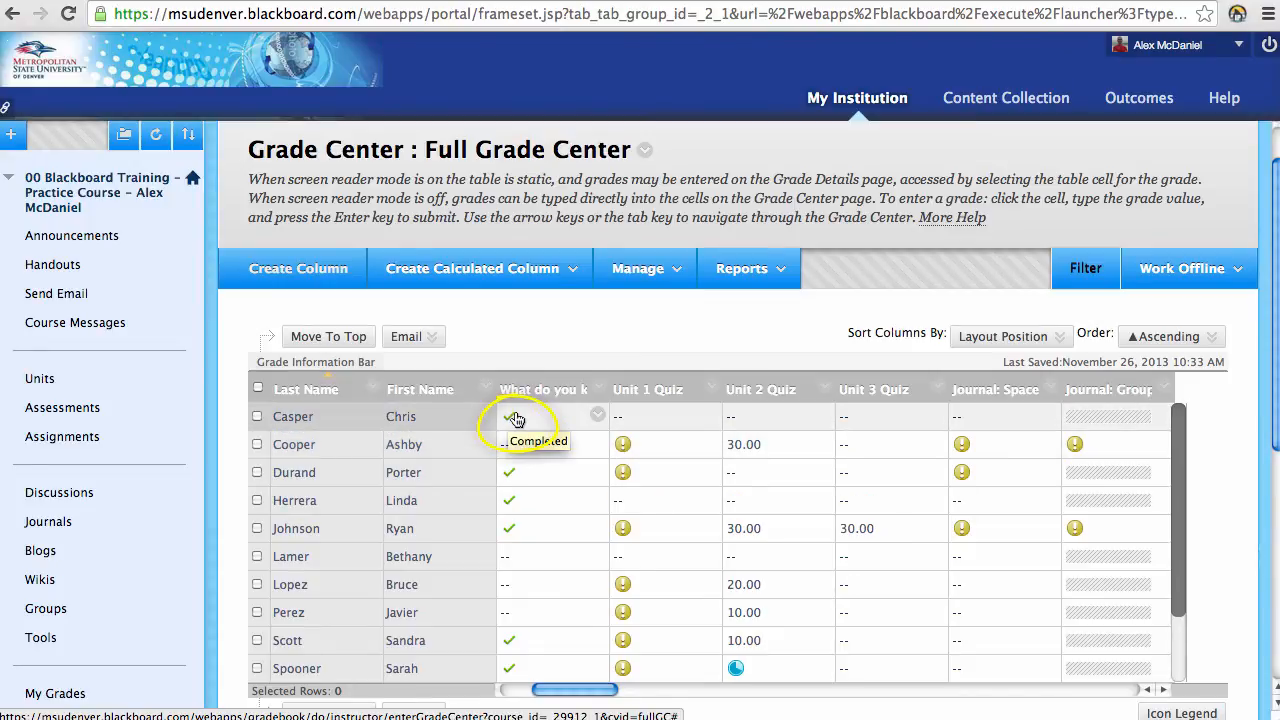
{"action": "left_click", "coordinate": [624, 451]}
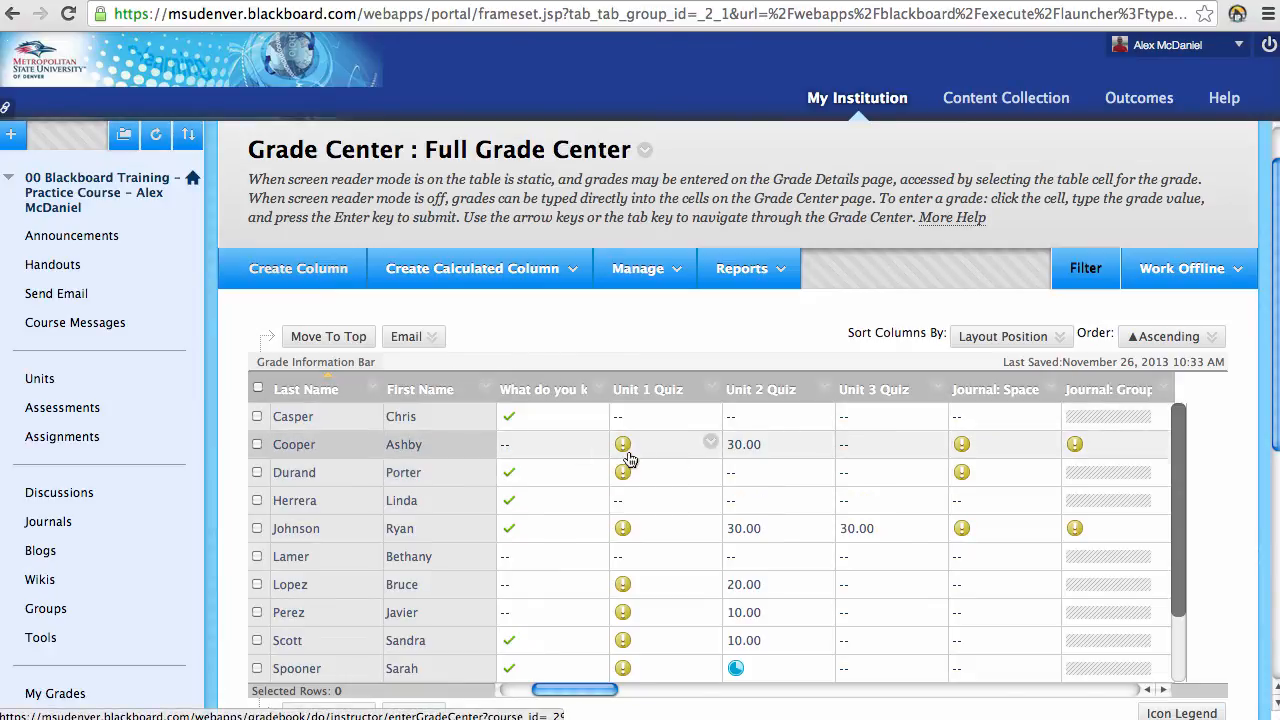
Step: Enter 10 in the second student's Unit 1 Quiz cell, clear it, and open their 3/17/10 attempt
{"action": "left_click", "coordinate": [710, 443]}
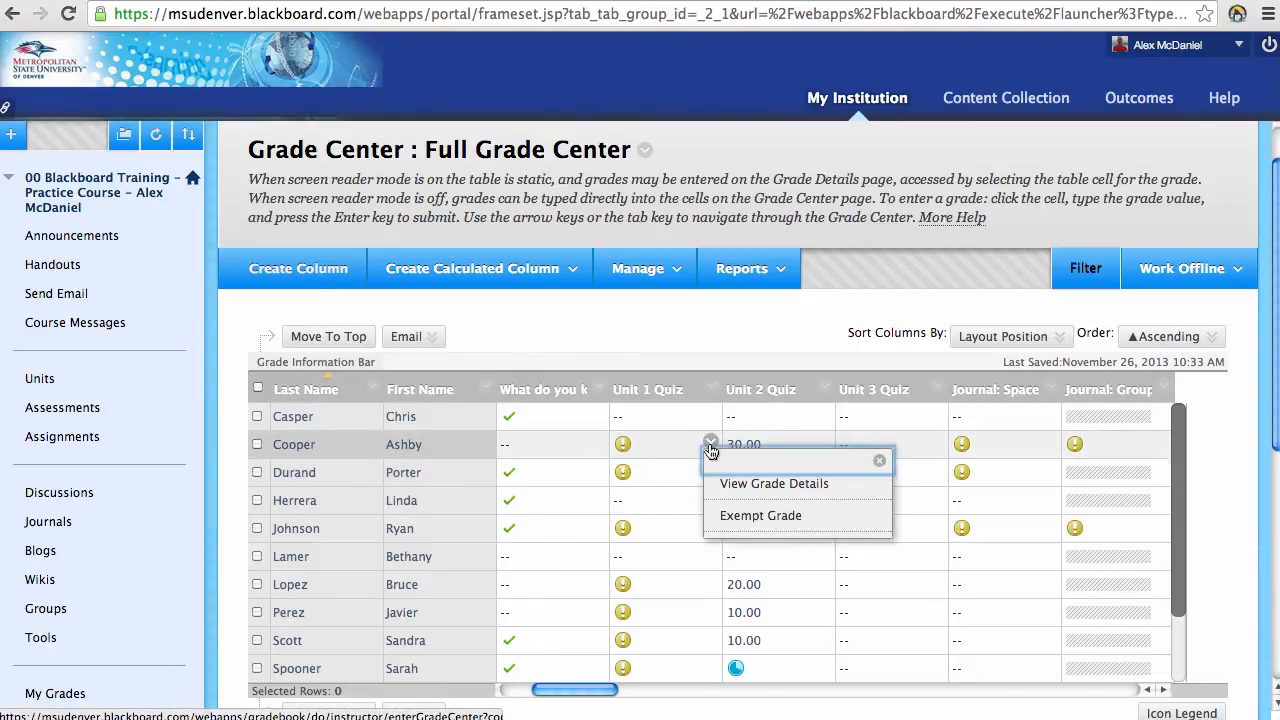
{"action": "left_click", "coordinate": [622, 448]}
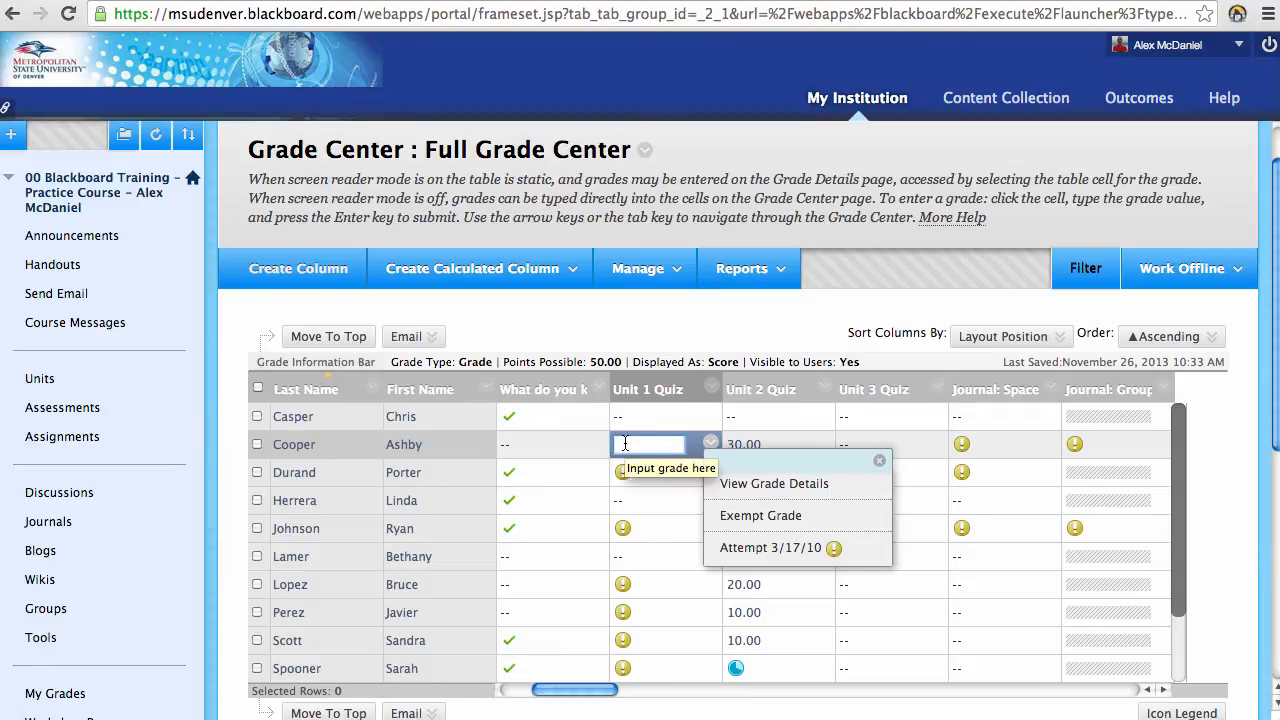
{"action": "type", "text": "1"}
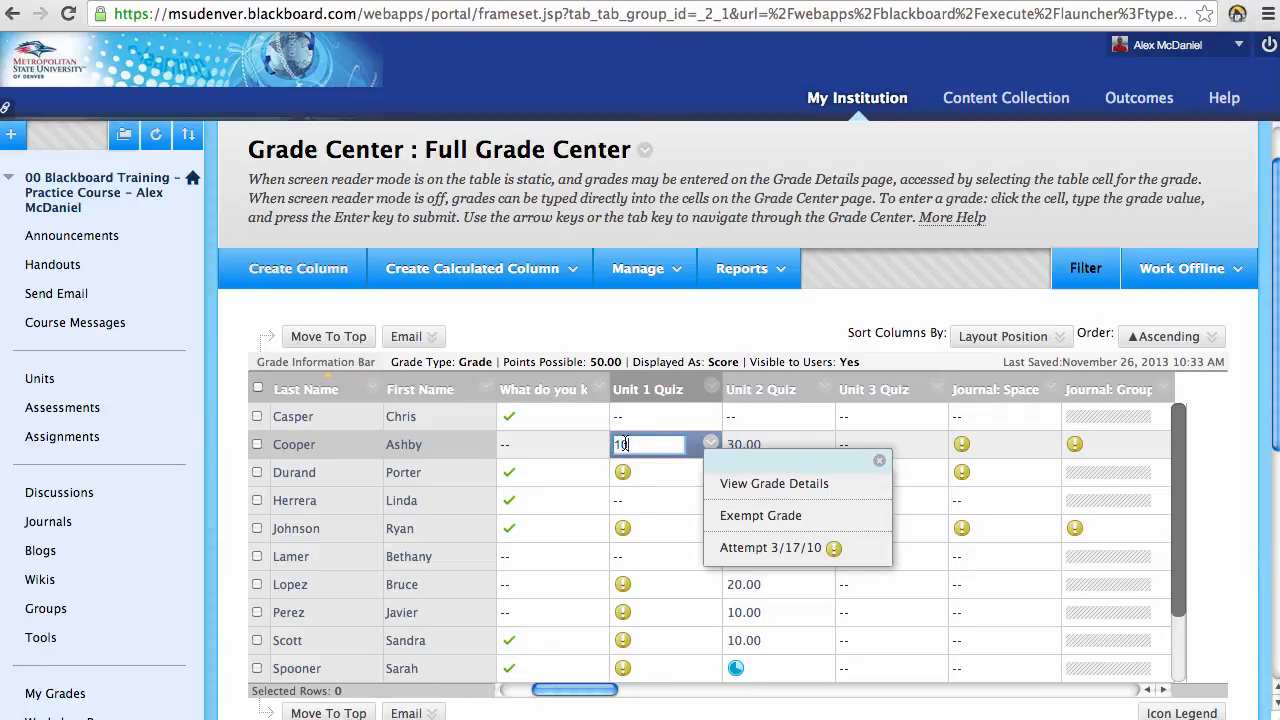
{"action": "type", "text": "0"}
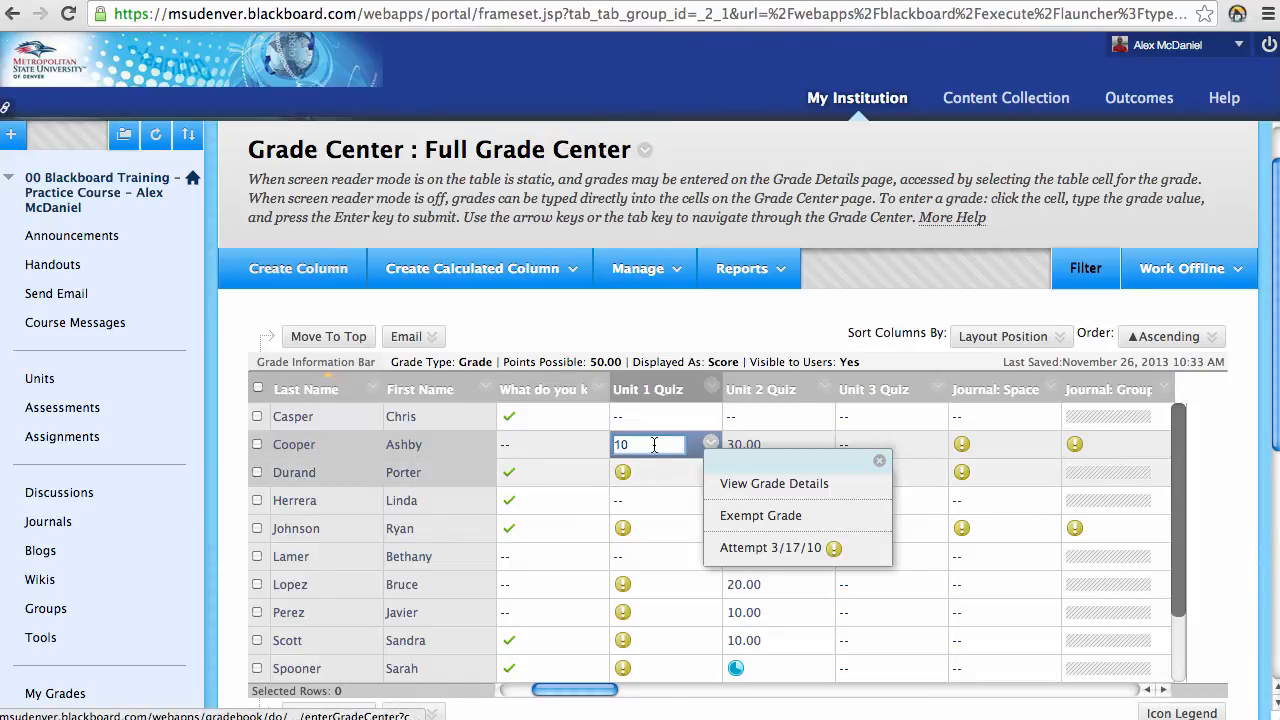
{"action": "left_click_drag", "start_coordinate": [652, 445], "coordinate": [612, 444]}
{"action": "key", "text": "BackSpace"}
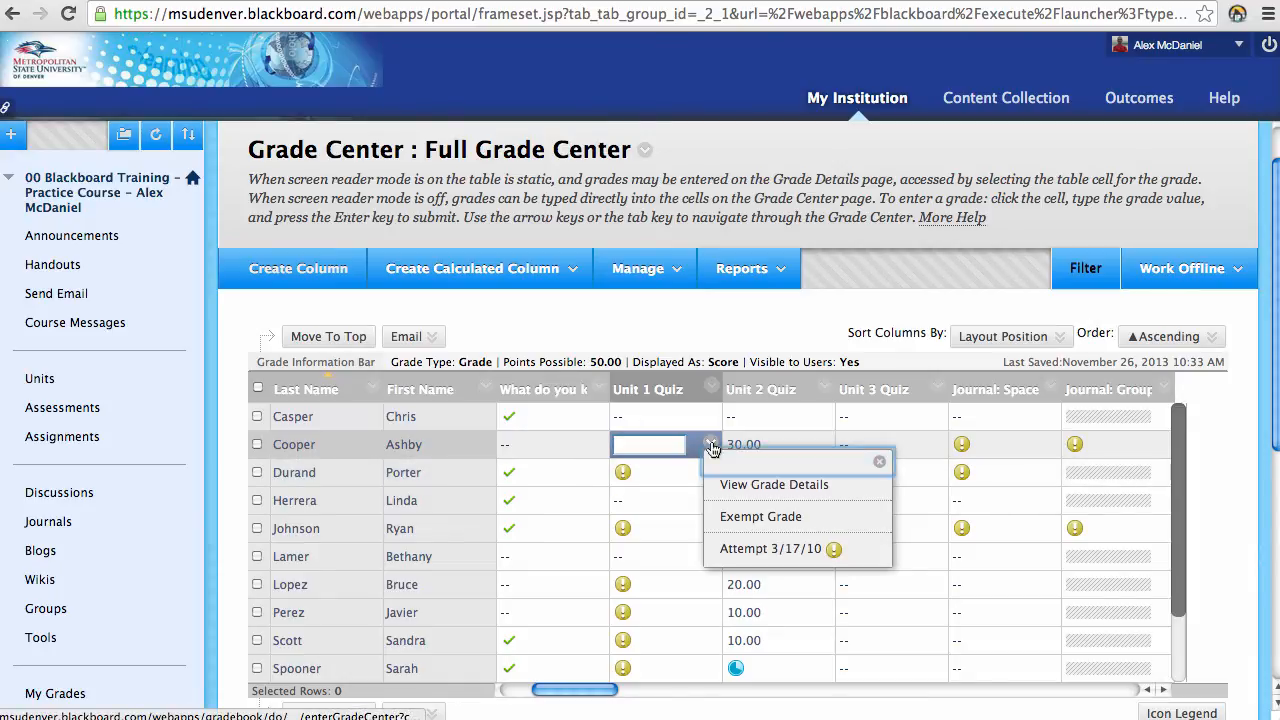
{"action": "left_click", "coordinate": [766, 550]}
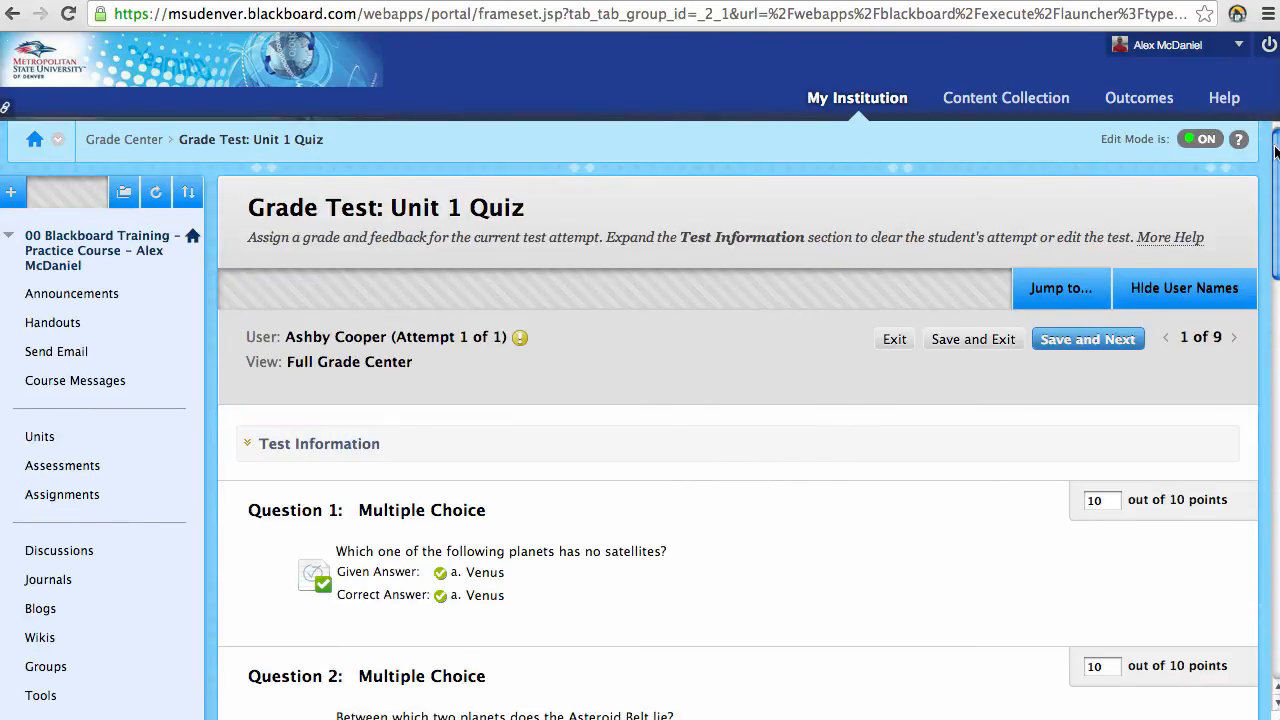
Step: Scroll through the answers on the Unit 1 Quiz attempt's Grade Test page
{"action": "left_click_drag", "start_coordinate": [1277, 150], "coordinate": [1250, 236]}
{"action": "scroll", "coordinate": [1250, 236], "scroll_direction": "down", "scroll_amount": 4}
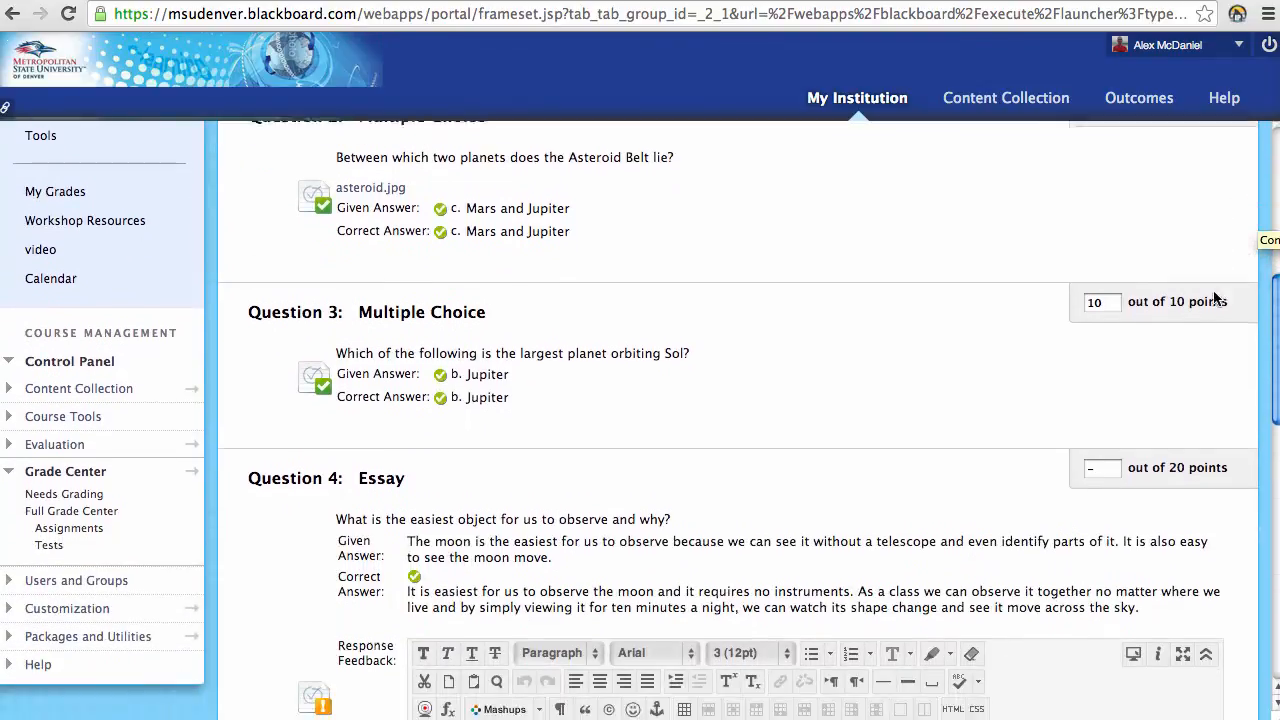
{"action": "scroll", "coordinate": [1207, 340], "scroll_direction": "down", "scroll_amount": 10}
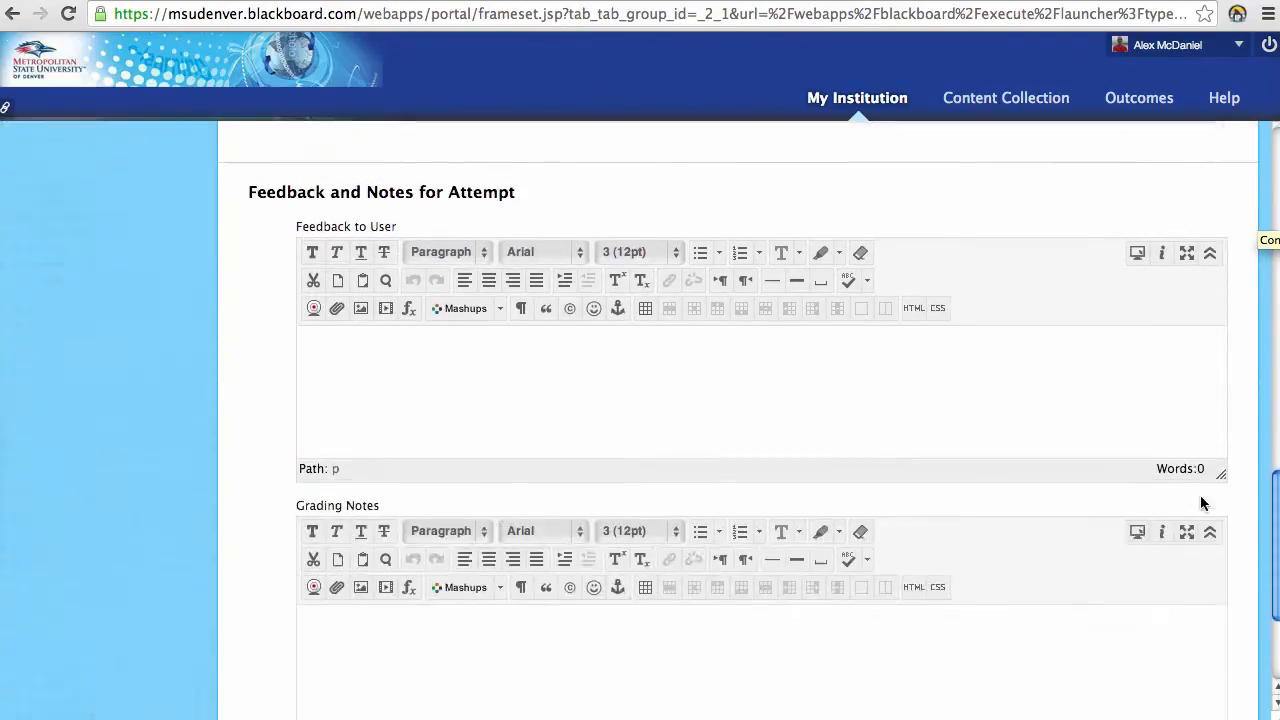
{"action": "scroll", "coordinate": [1143, 547], "scroll_direction": "up", "scroll_amount": 20}
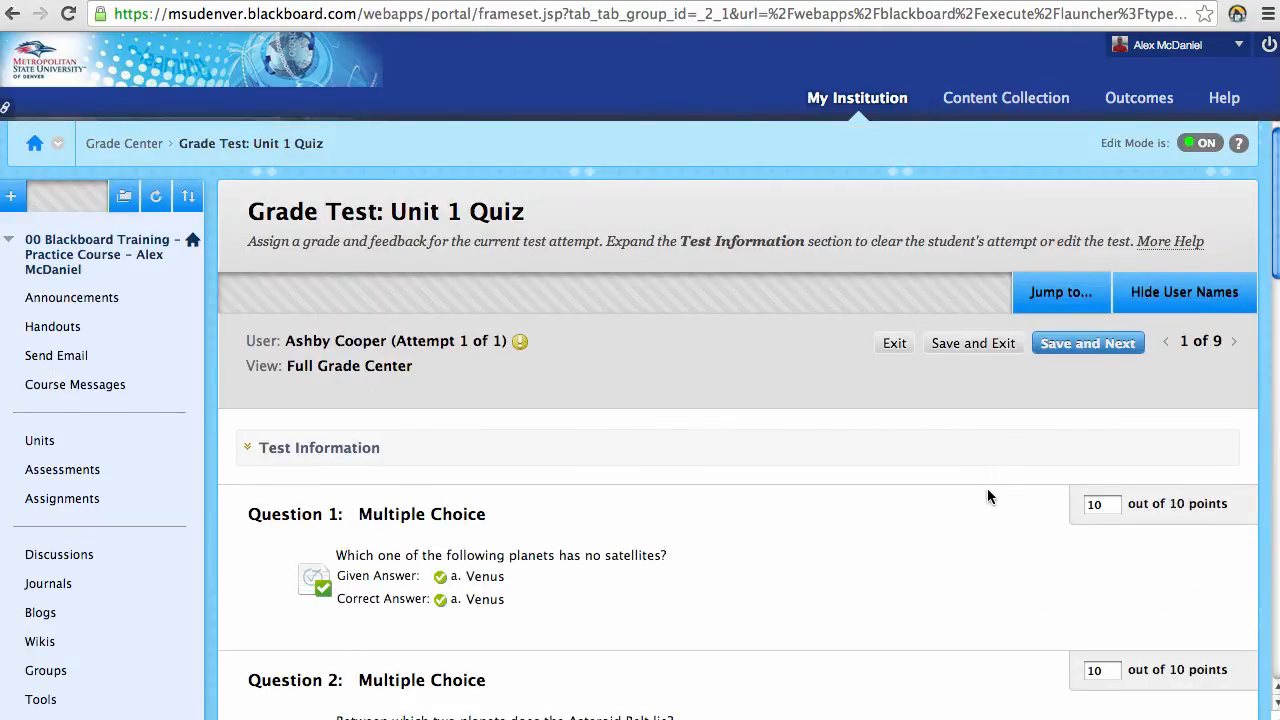
Step: Expand and review the Test Information, then go back to the Full Grade Center
{"action": "left_click", "coordinate": [292, 448]}
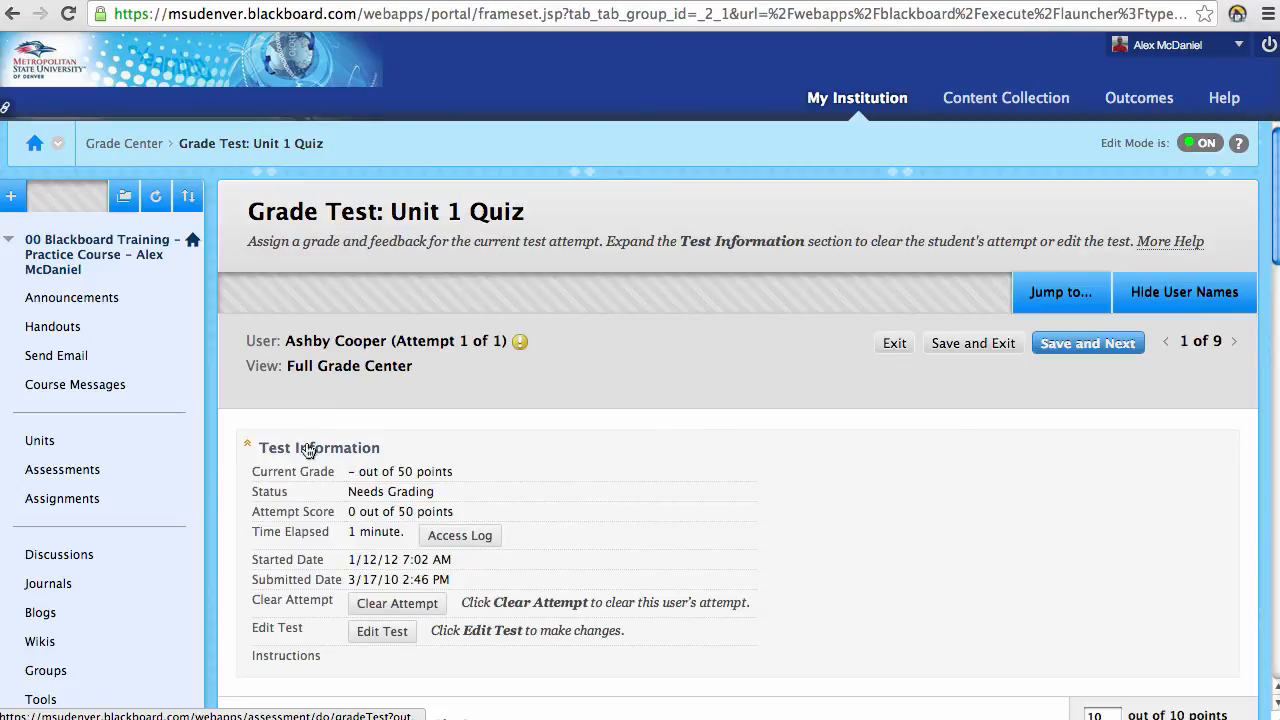
{"action": "scroll", "coordinate": [501, 446], "scroll_direction": "down", "scroll_amount": 2}
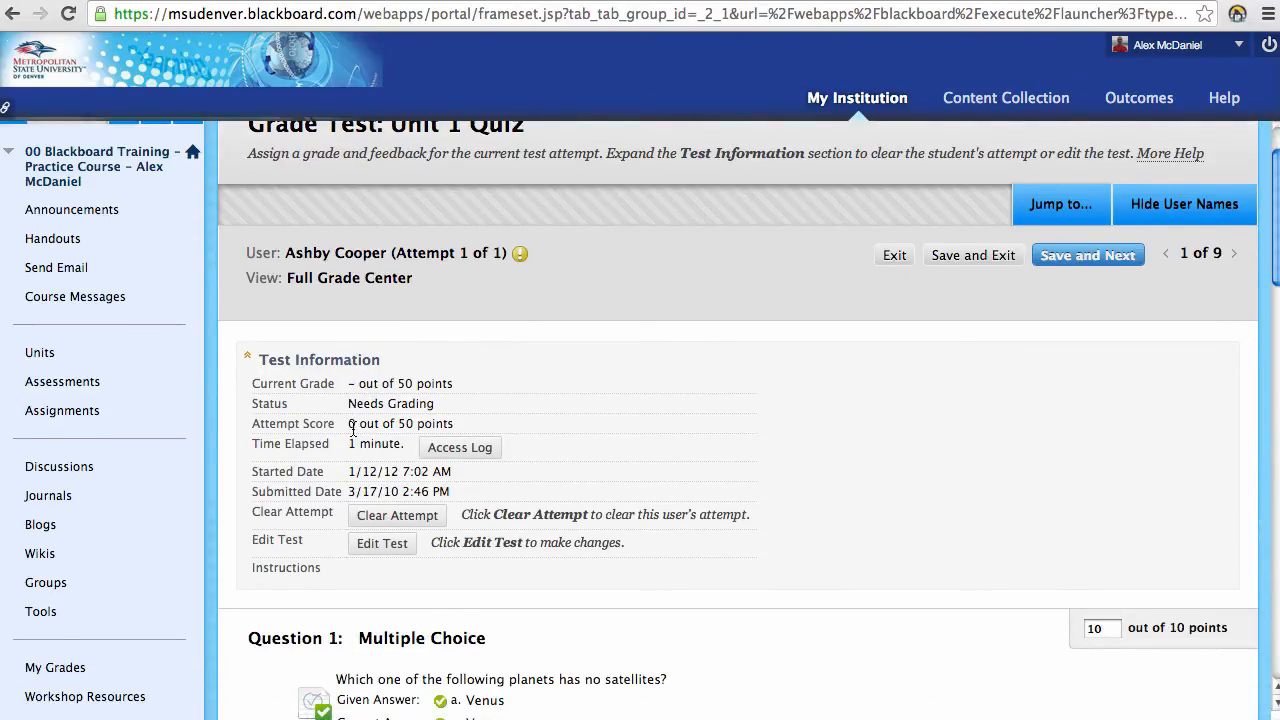
{"action": "scroll", "coordinate": [352, 430], "scroll_direction": "down", "scroll_amount": 1}
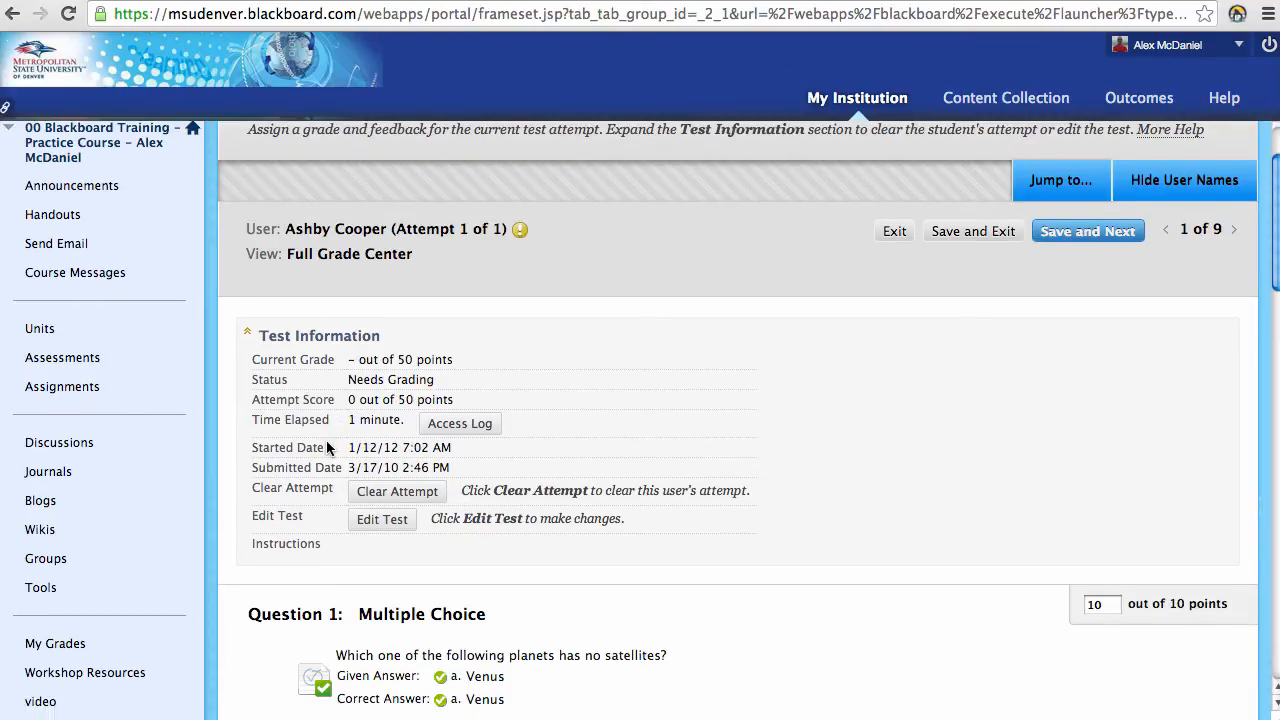
{"action": "scroll", "coordinate": [358, 440], "scroll_direction": "down", "scroll_amount": 1}
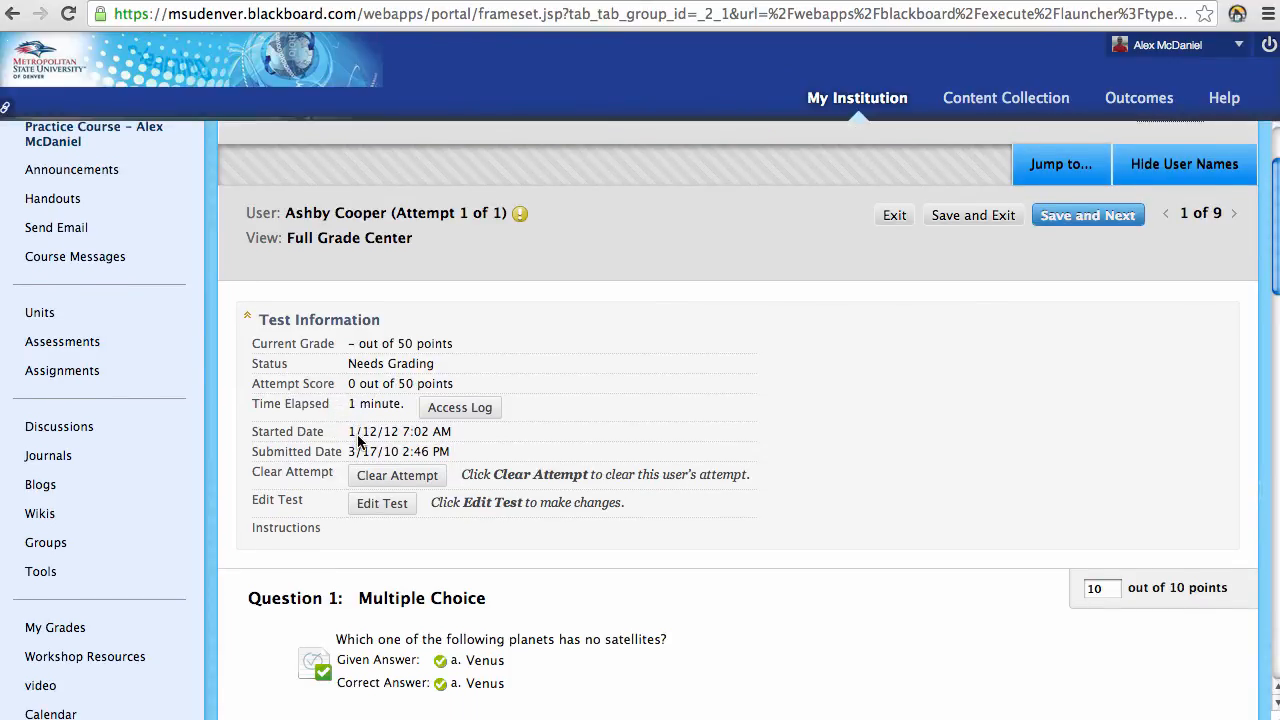
{"action": "scroll", "coordinate": [358, 440], "scroll_direction": "down", "scroll_amount": 1}
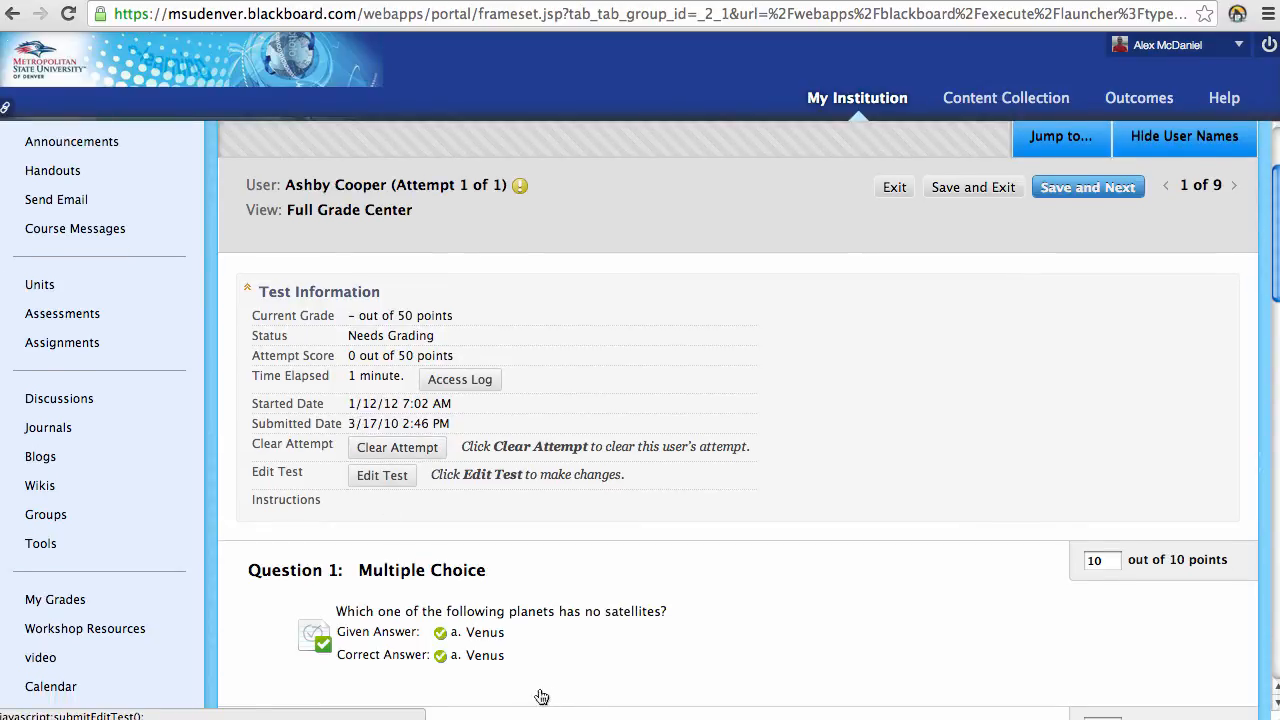
{"action": "scroll", "coordinate": [621, 671], "scroll_direction": "up", "scroll_amount": 4}
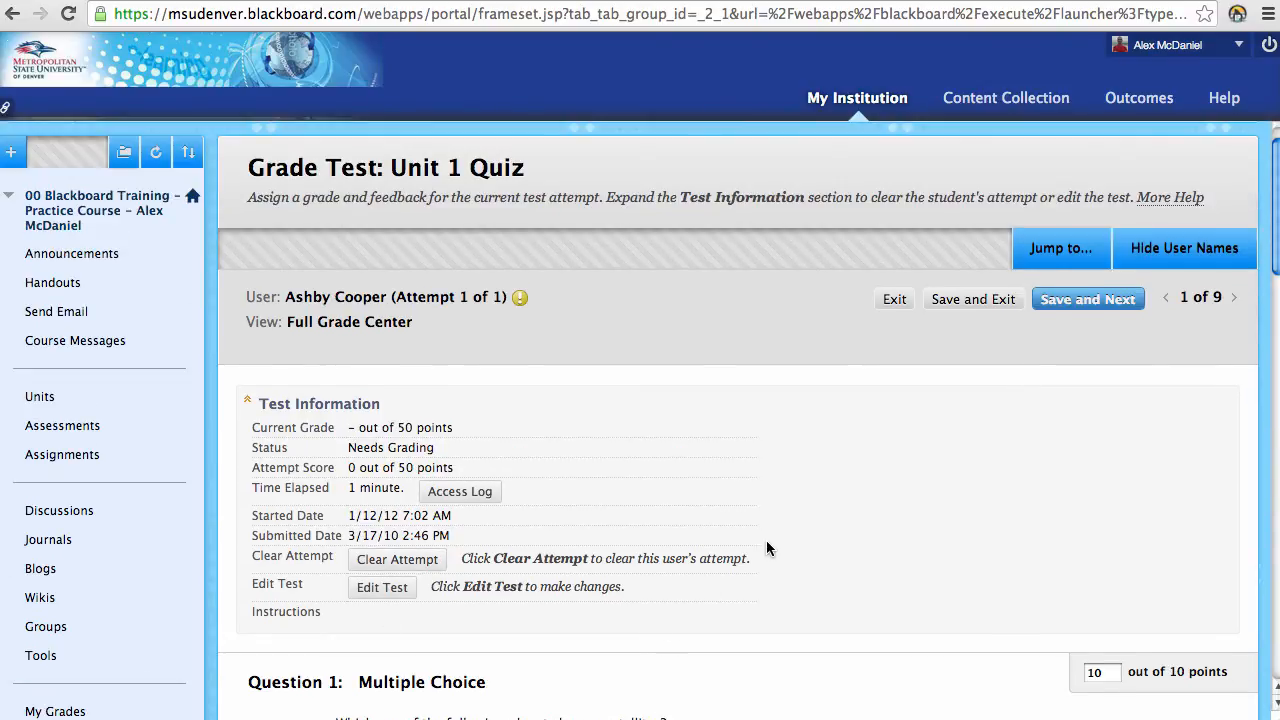
{"action": "scroll", "coordinate": [171, 423], "scroll_direction": "down", "scroll_amount": 10}
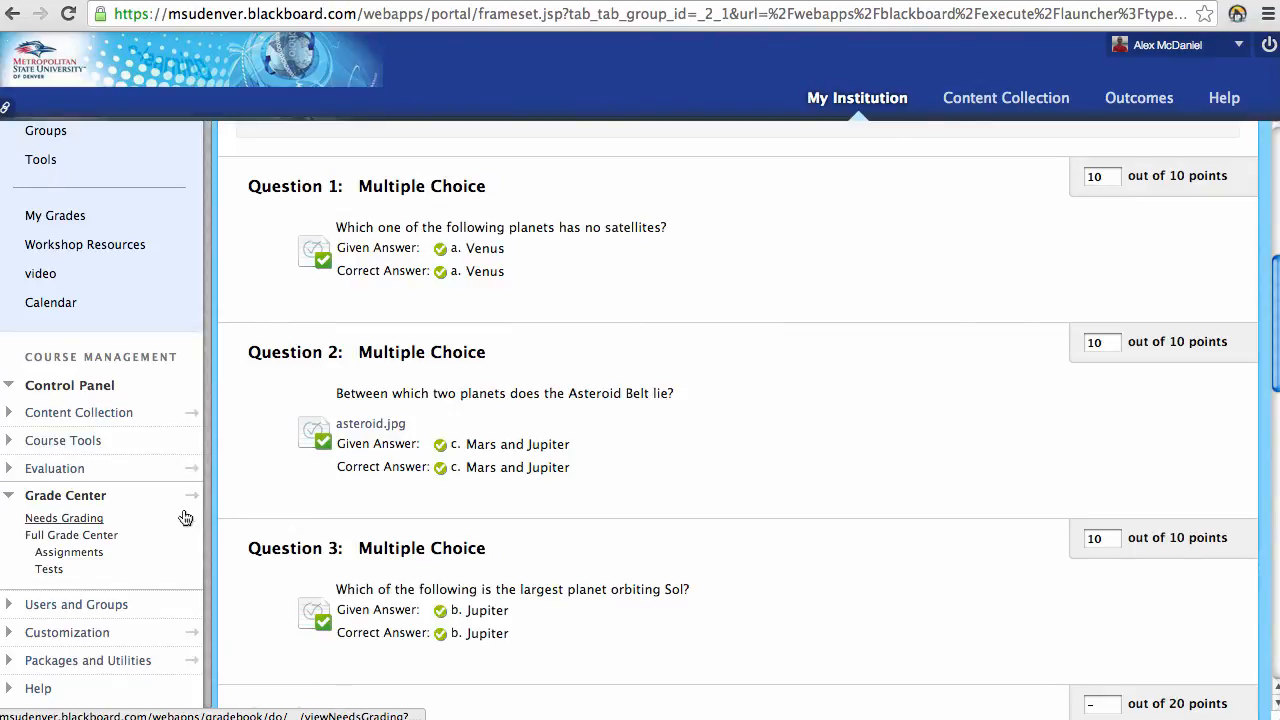
{"action": "left_click", "coordinate": [118, 538]}
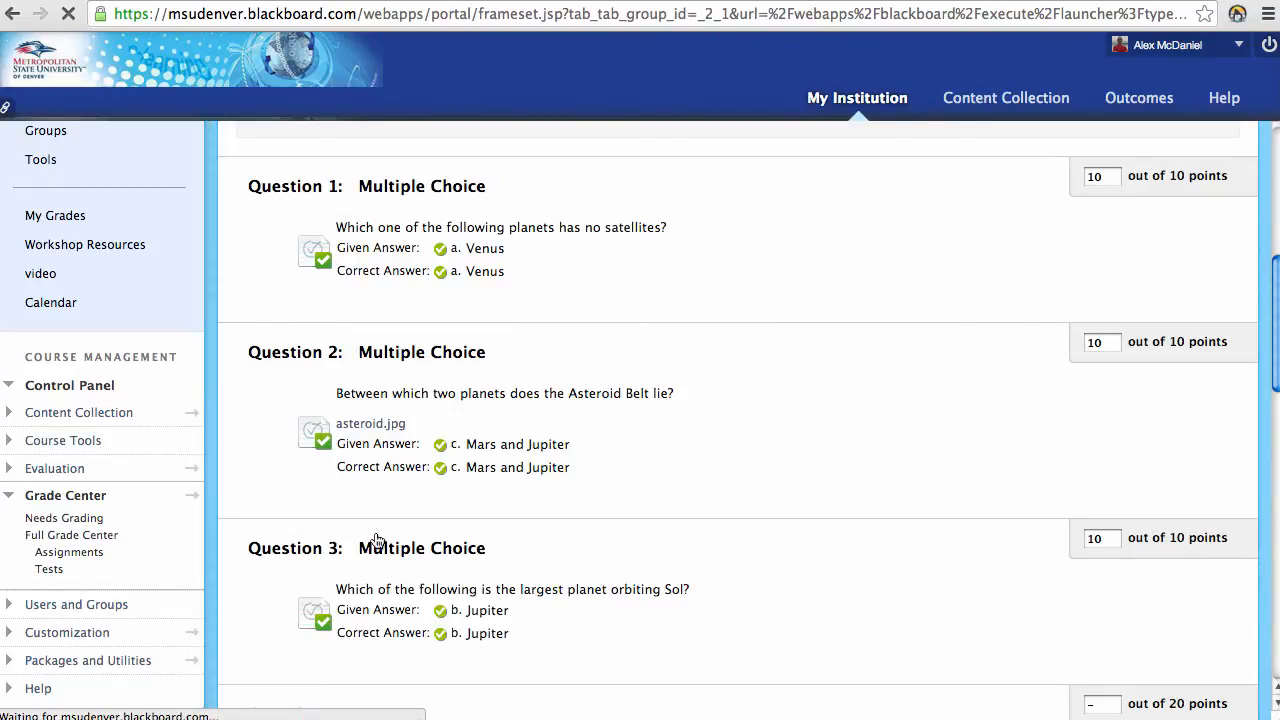
{"action": "scroll", "coordinate": [632, 610], "scroll_direction": "down", "scroll_amount": 1}
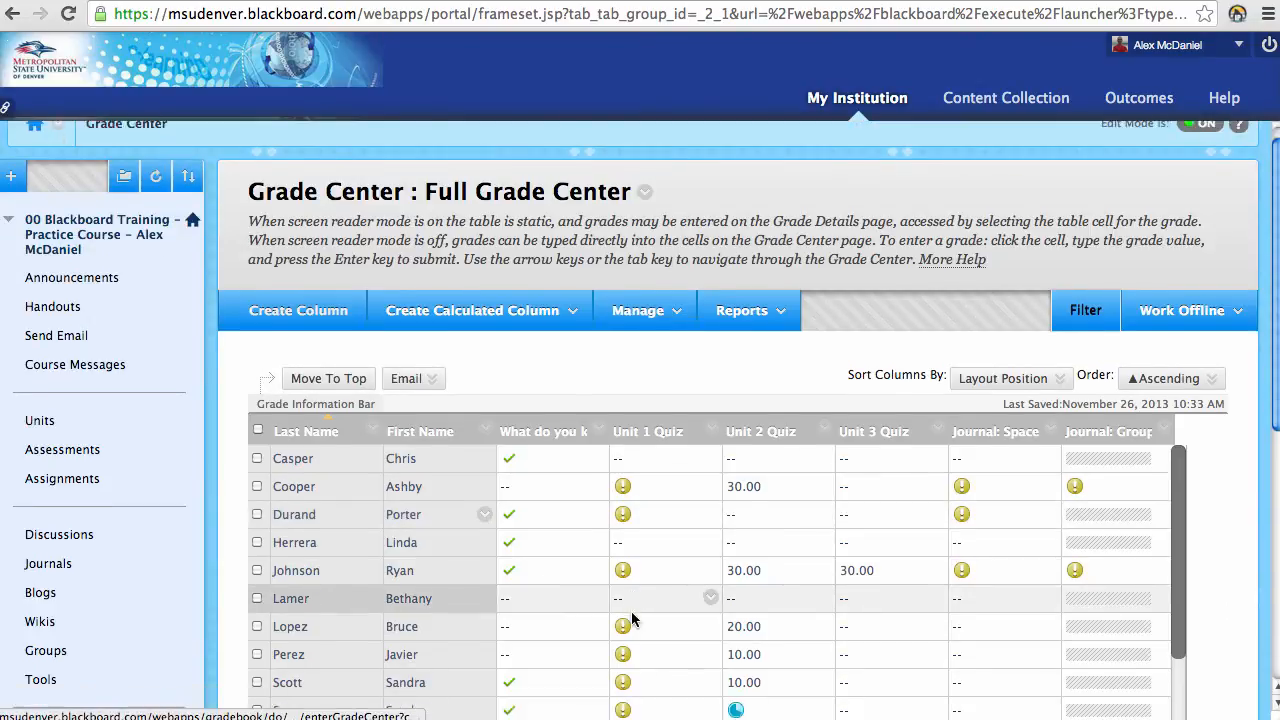
Step: Scroll to the Planet Paper column and open the third student's 3/21/10 attempt for grading
{"action": "left_click_drag", "start_coordinate": [598, 708], "coordinate": [822, 708]}
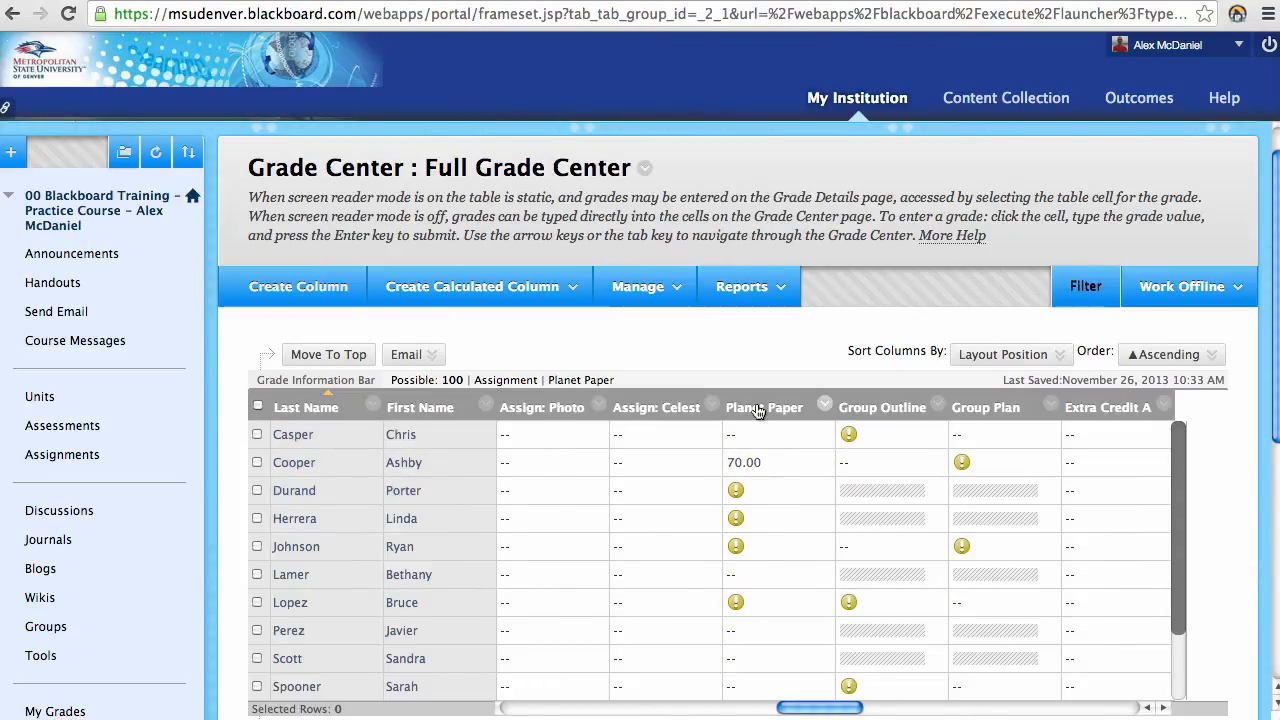
{"action": "left_click", "coordinate": [736, 500]}
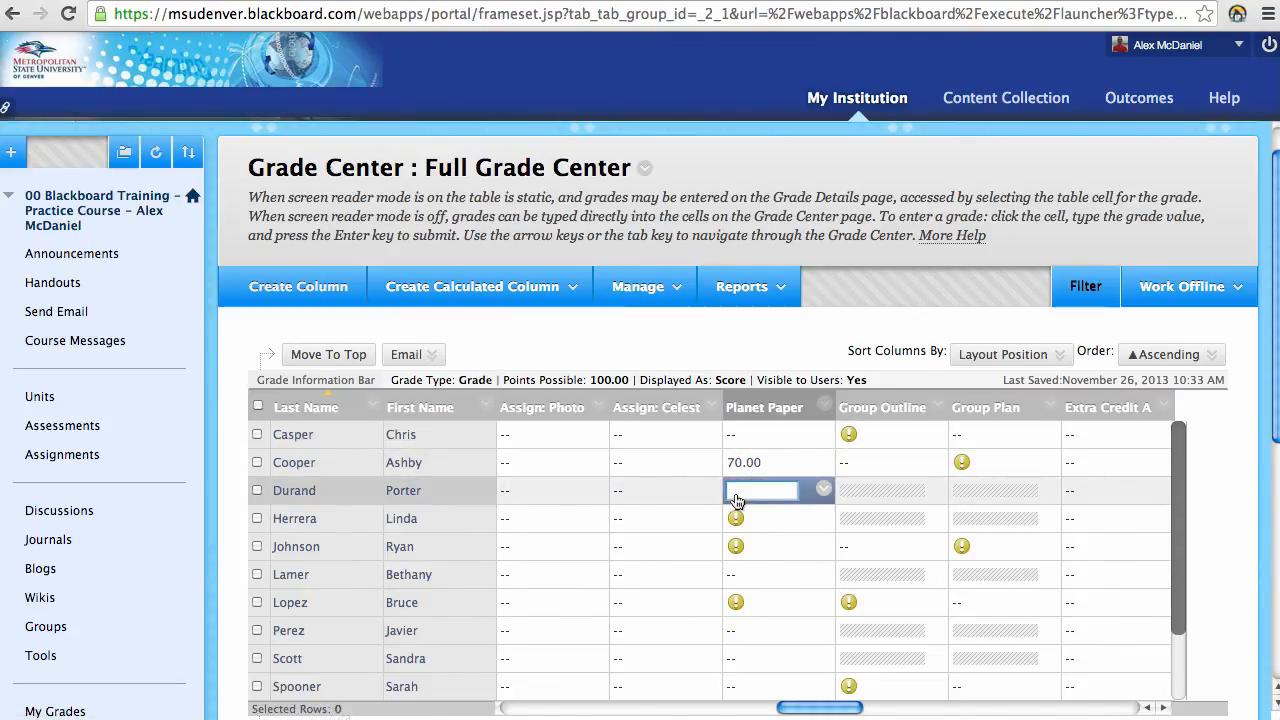
{"action": "key", "text": "Escape"}
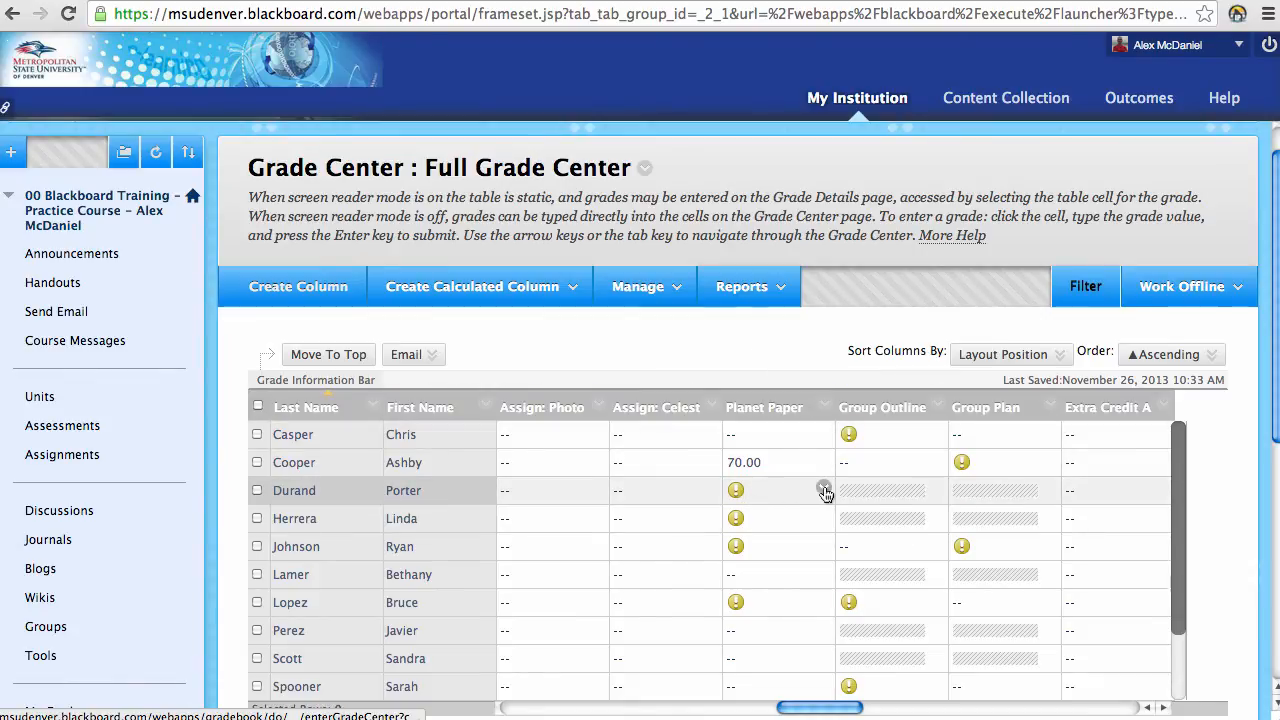
{"action": "left_click", "coordinate": [823, 489]}
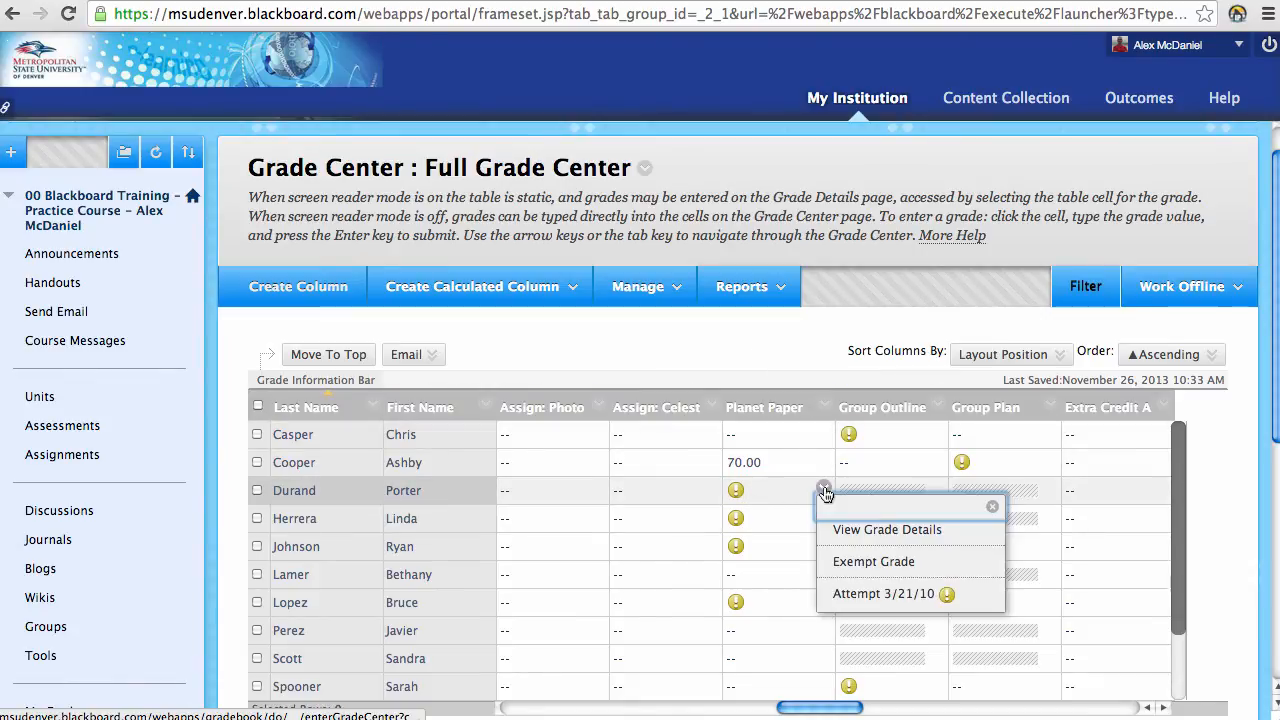
{"action": "left_click", "coordinate": [855, 594]}
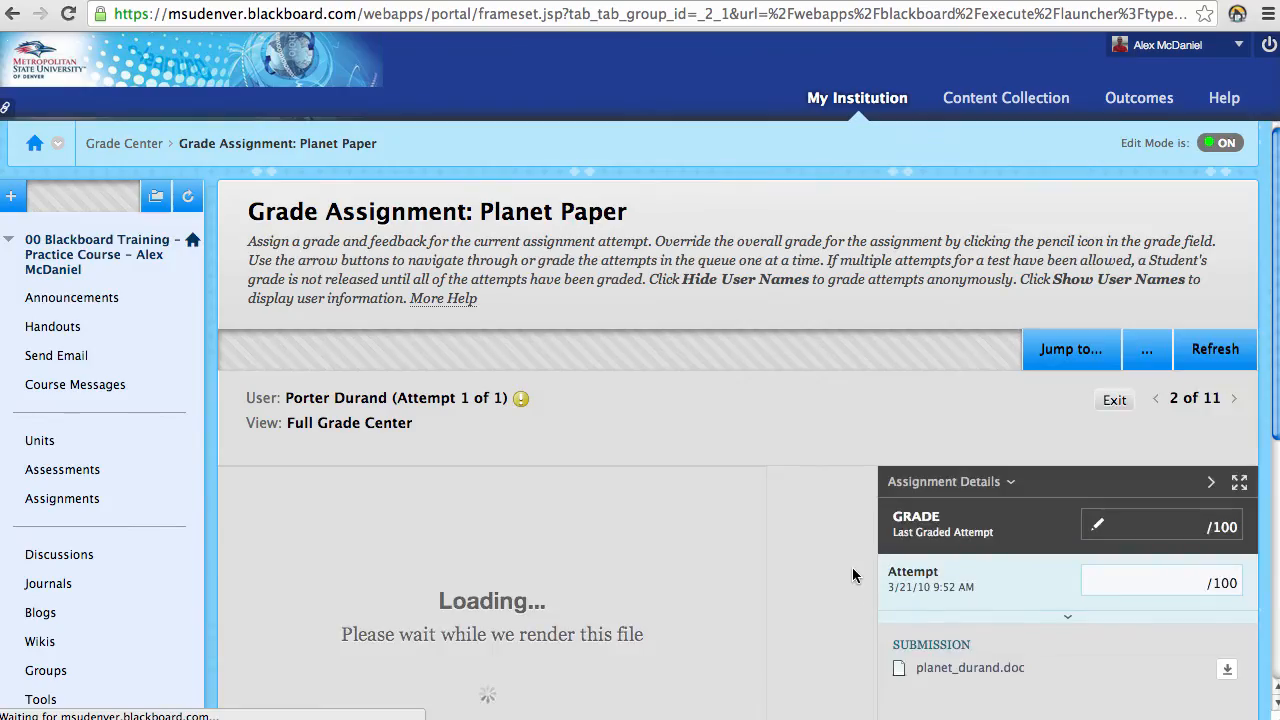
Step: Add a "Great!" comment near the top of the student's planet paper
{"action": "scroll", "coordinate": [845, 408], "scroll_direction": "down", "scroll_amount": 1}
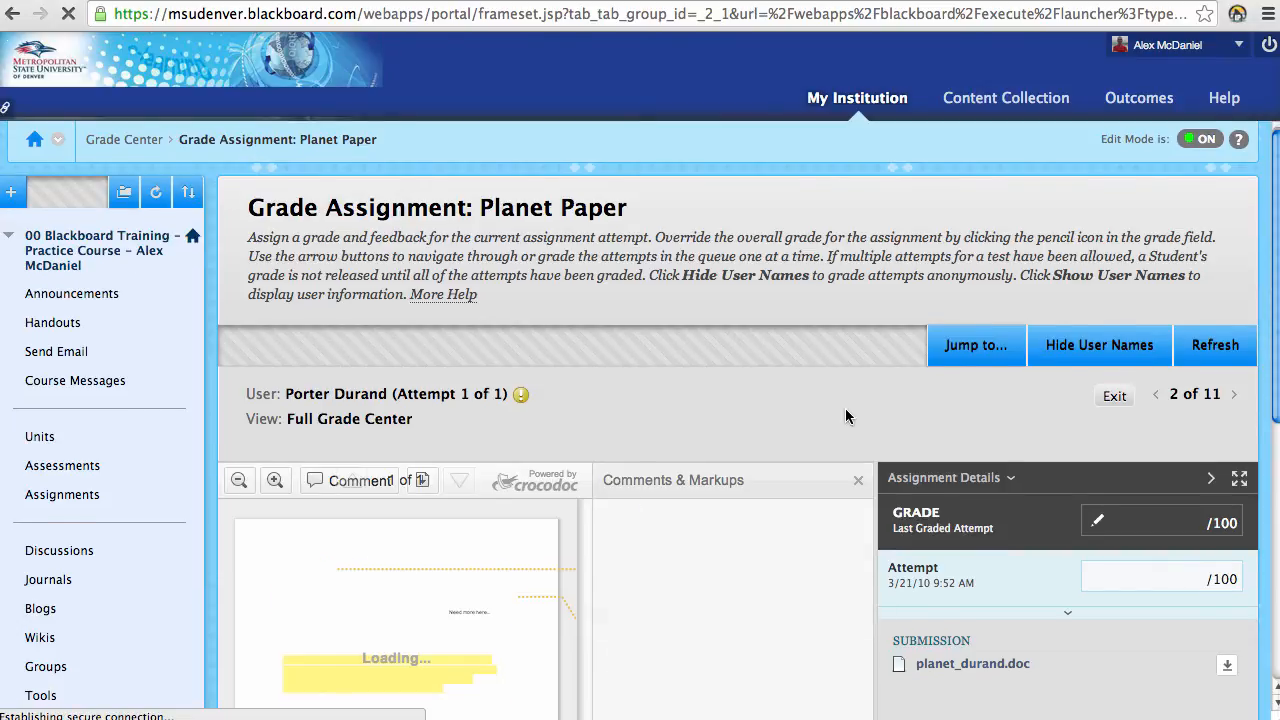
{"action": "scroll", "coordinate": [855, 406], "scroll_direction": "down", "scroll_amount": 2}
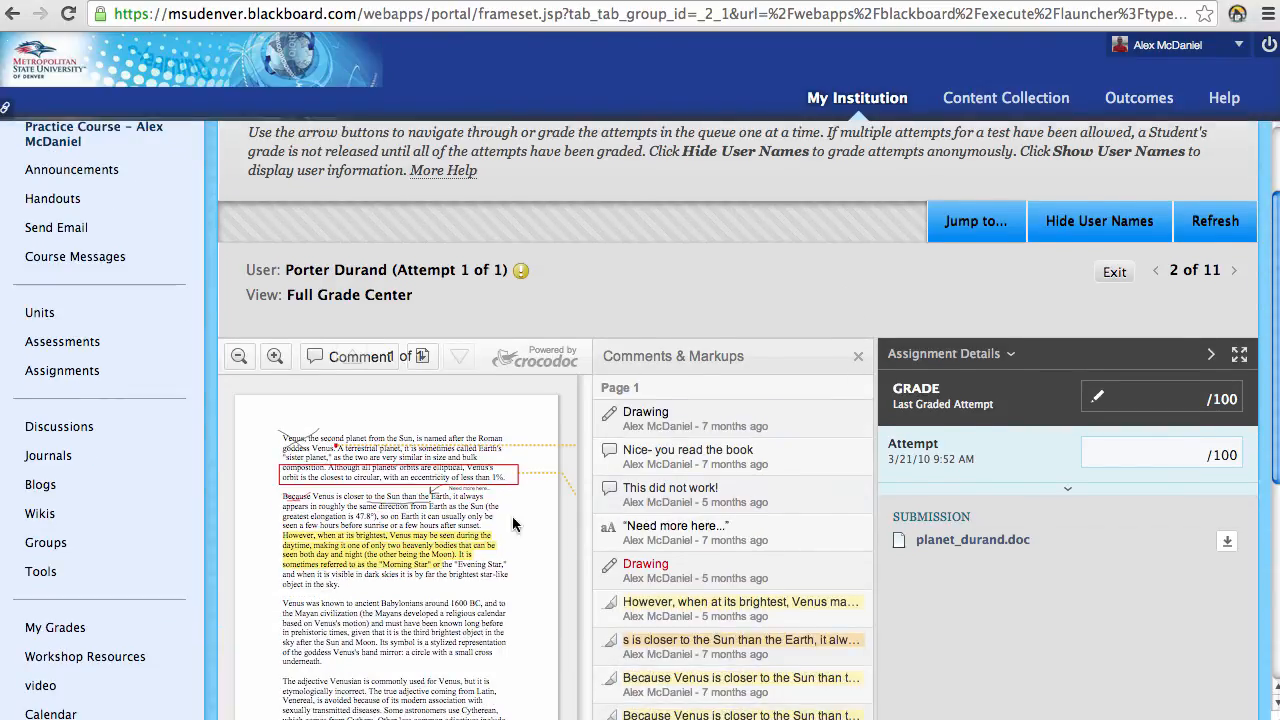
{"action": "scroll", "coordinate": [456, 537], "scroll_direction": "down", "scroll_amount": 4}
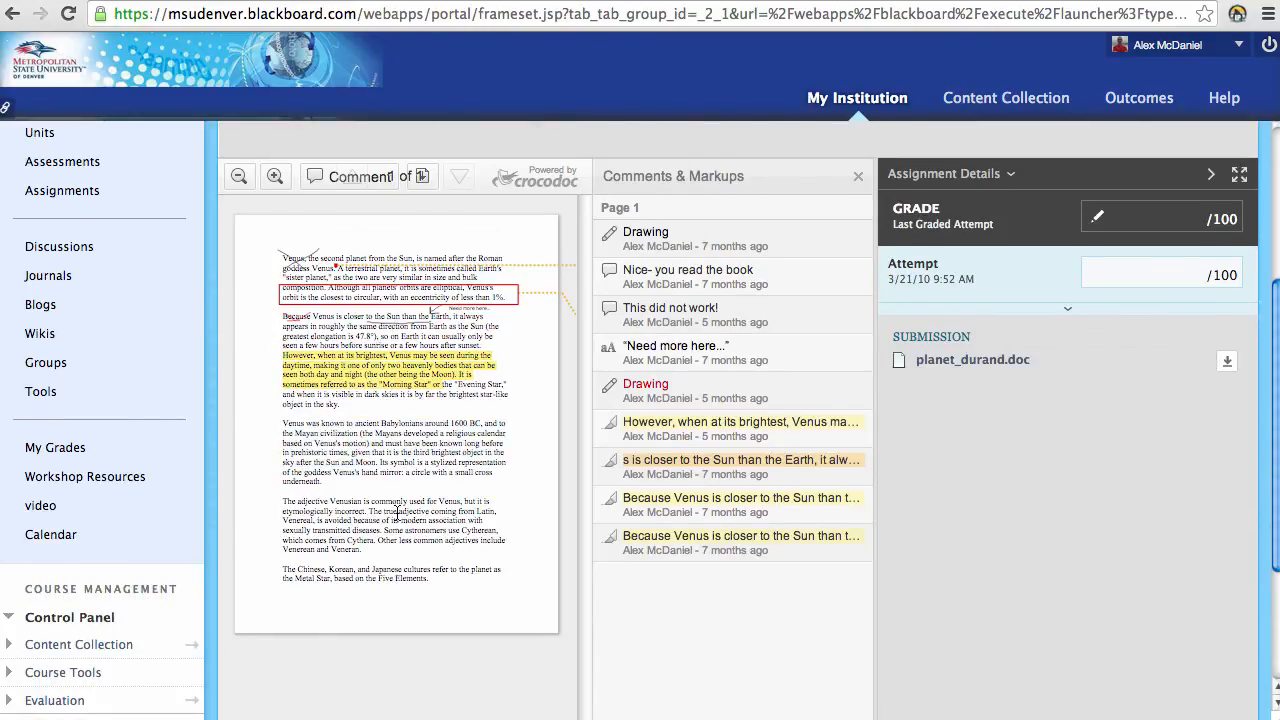
{"action": "scroll", "coordinate": [397, 510], "scroll_direction": "up", "scroll_amount": 1}
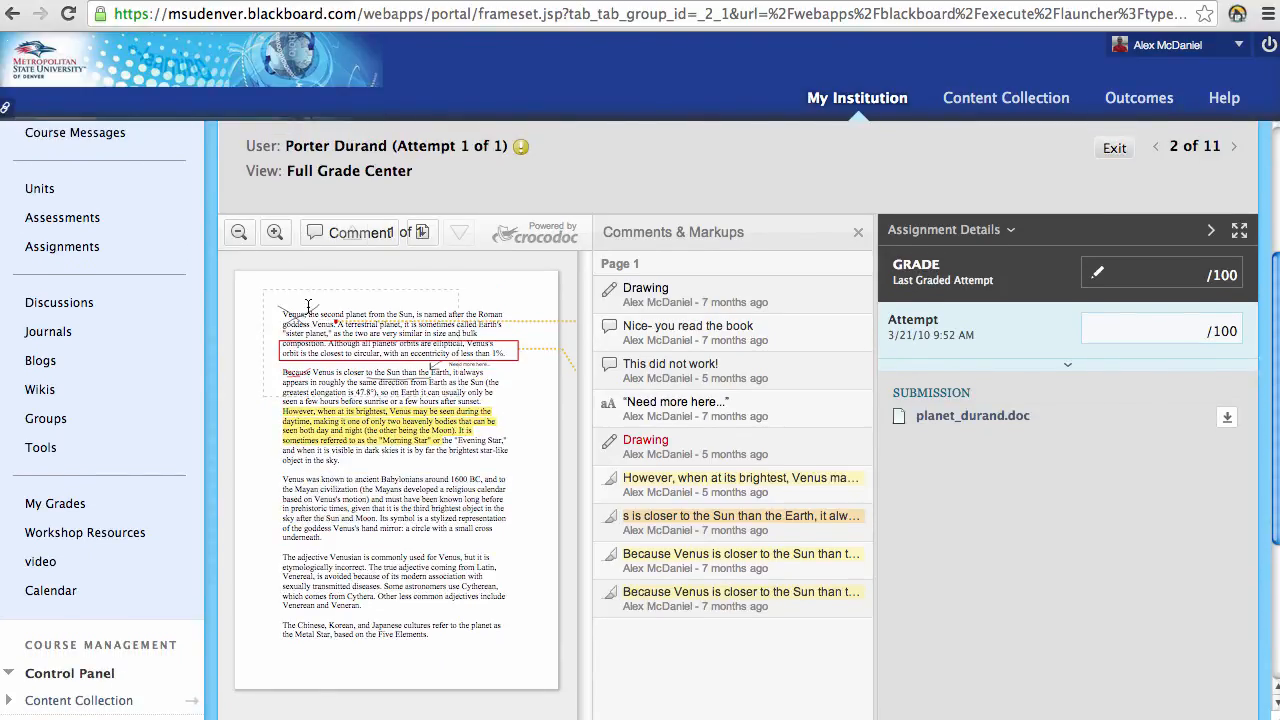
{"action": "left_click", "coordinate": [333, 233]}
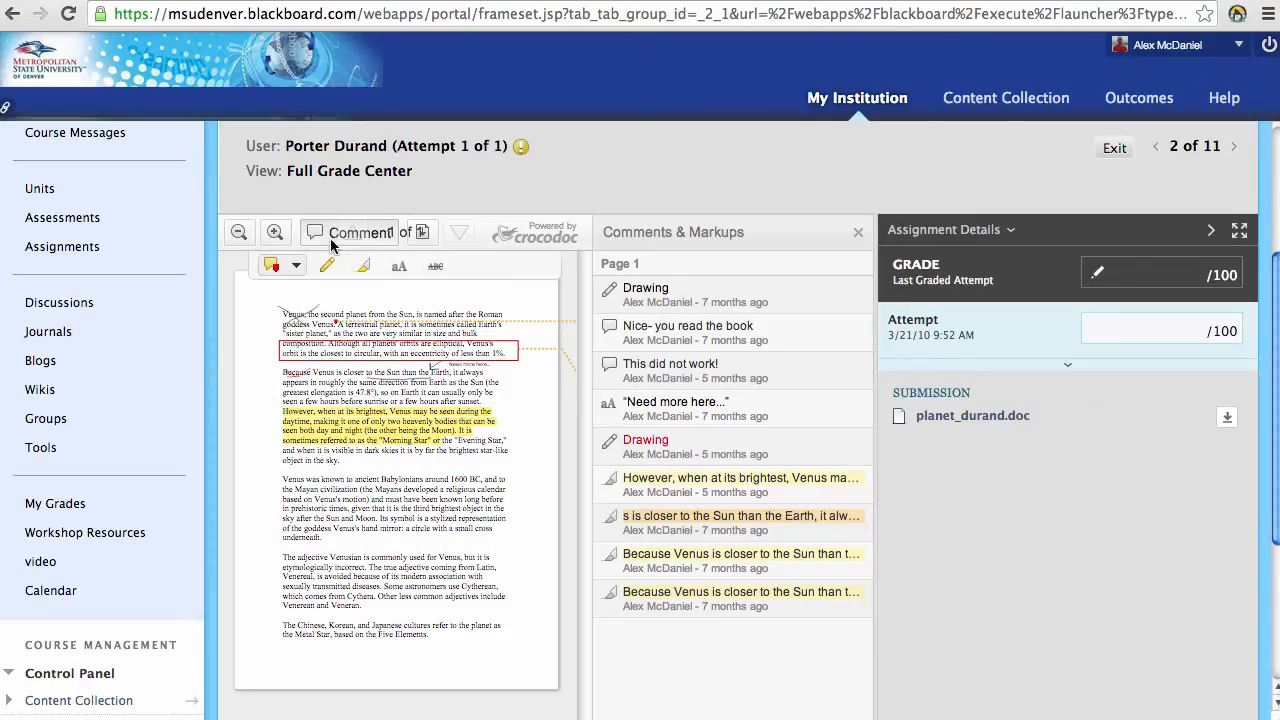
{"action": "left_click", "coordinate": [297, 266]}
{"action": "left_click", "coordinate": [300, 319]}
{"action": "left_click", "coordinate": [300, 524]}
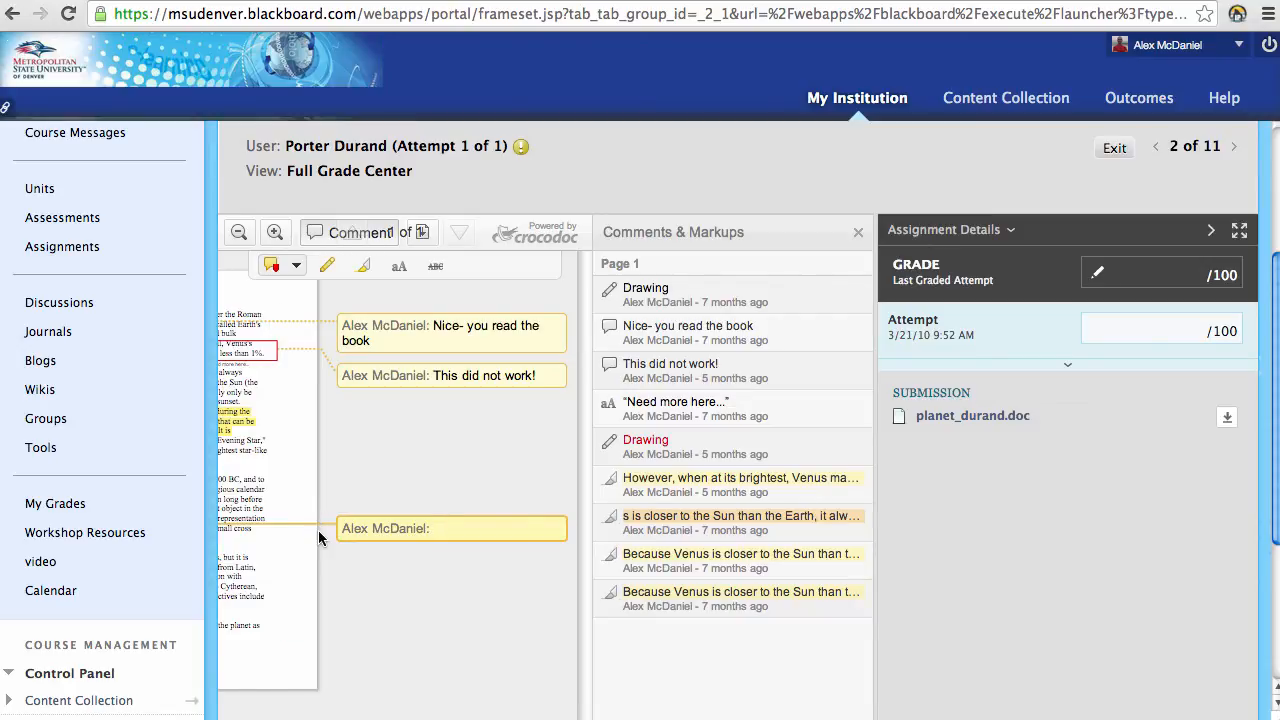
{"action": "type", "text": "Great!"}
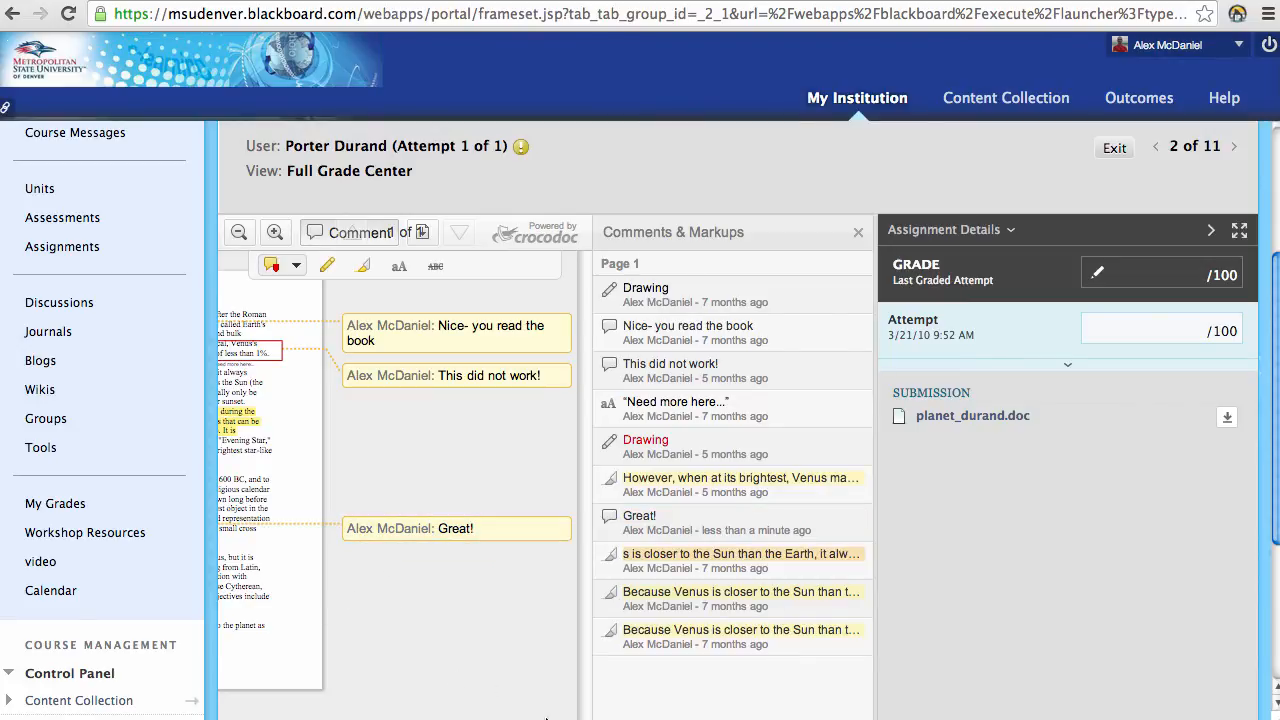
Step: Place a small "text" annotation on the paper with the aA Text tool
{"action": "scroll", "coordinate": [1050, 452], "scroll_direction": "down", "scroll_amount": 1}
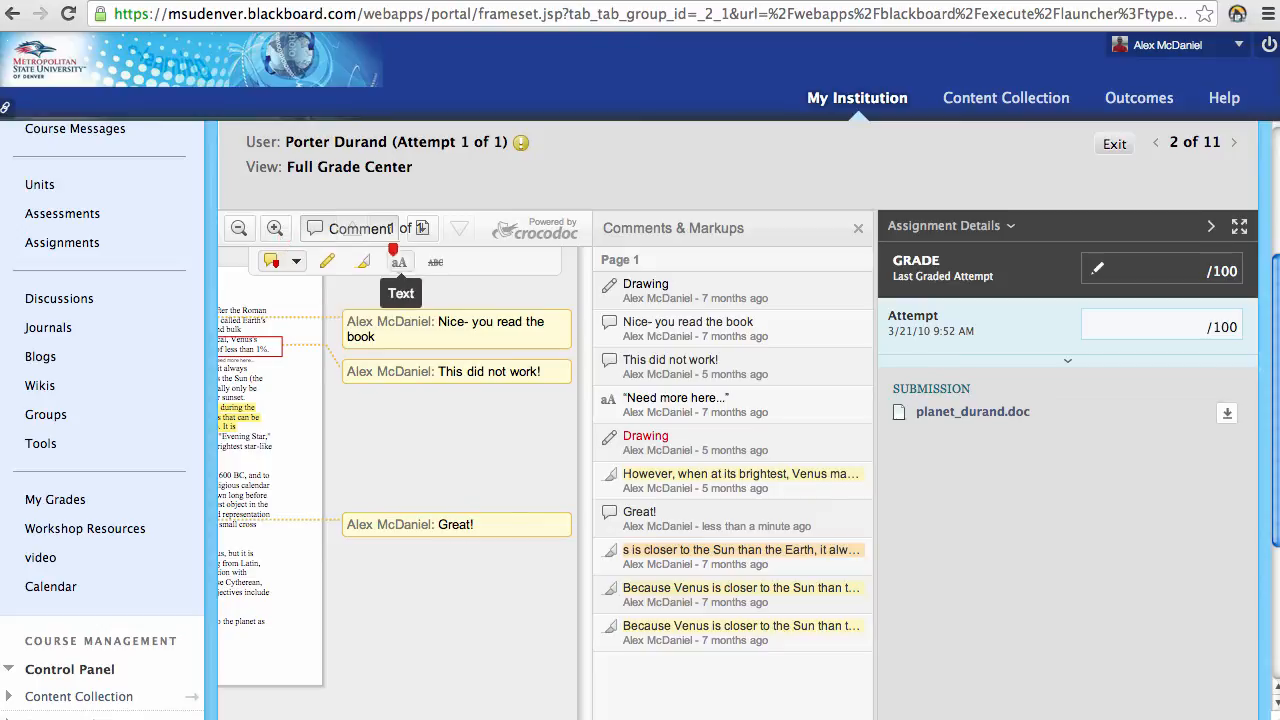
{"action": "left_click", "coordinate": [399, 261]}
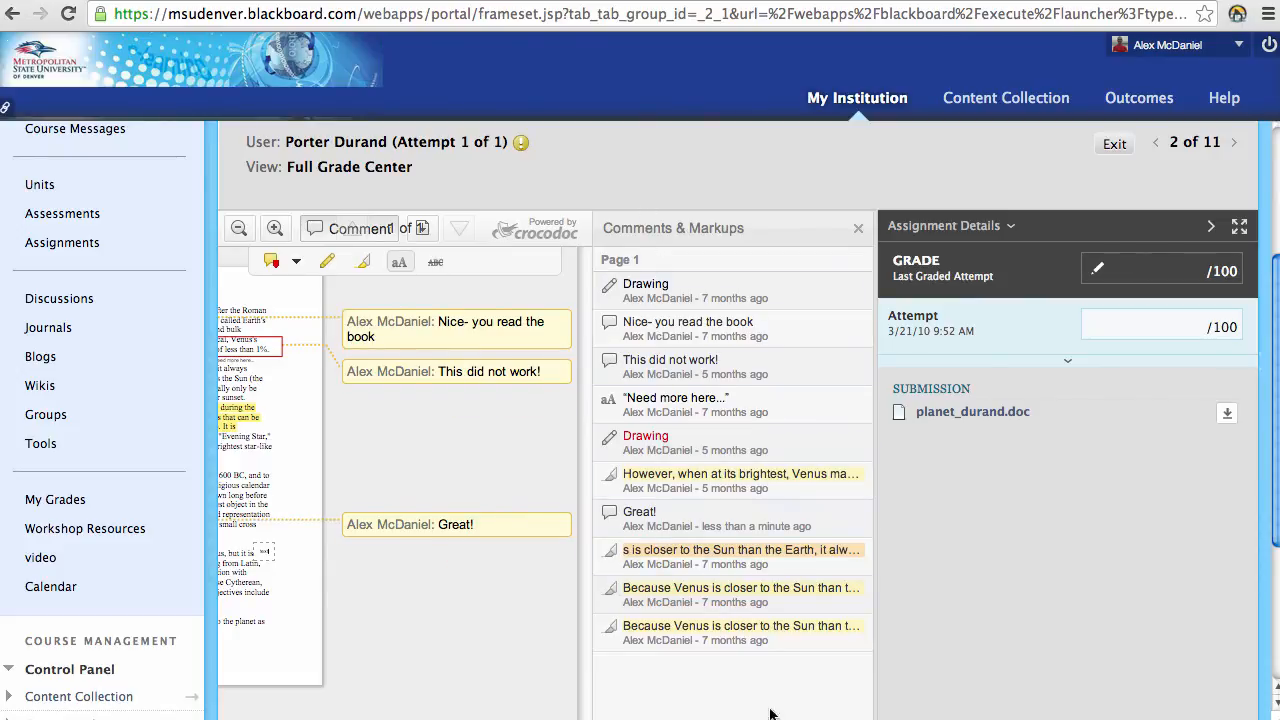
{"action": "left_click_drag", "start_coordinate": [1270, 459], "coordinate": [774, 574]}
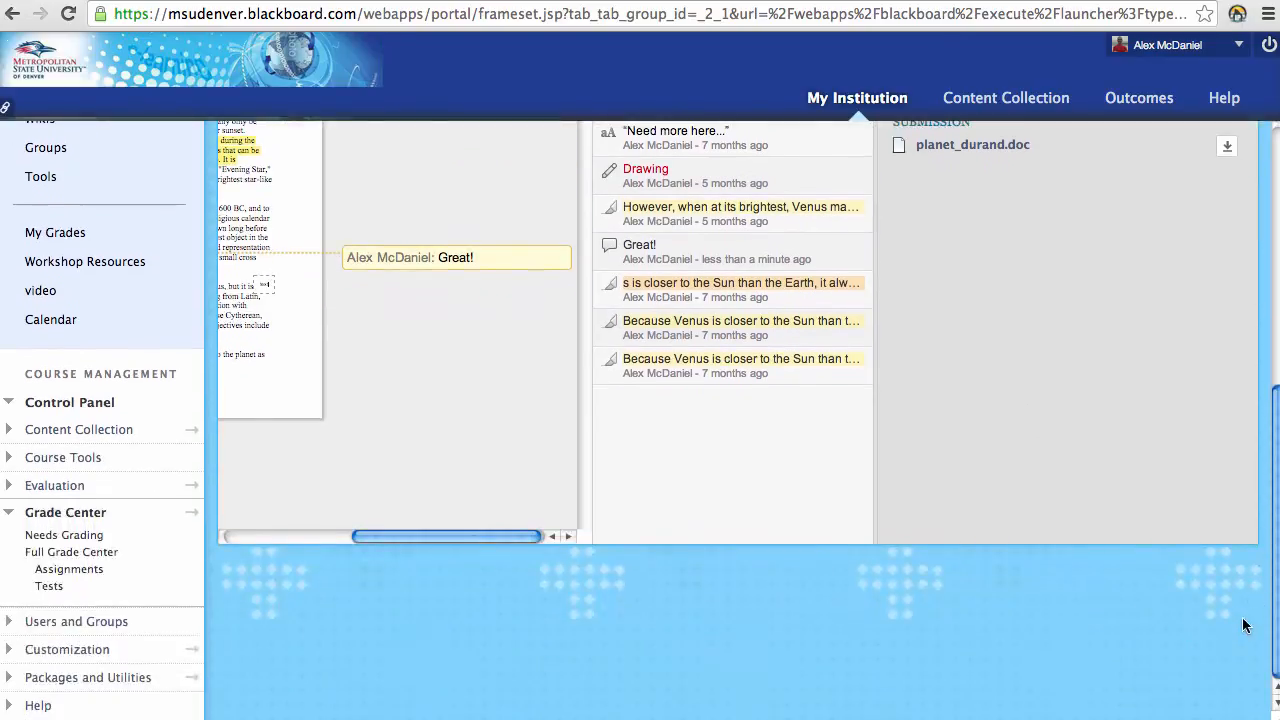
{"action": "left_click_drag", "start_coordinate": [374, 587], "coordinate": [280, 594]}
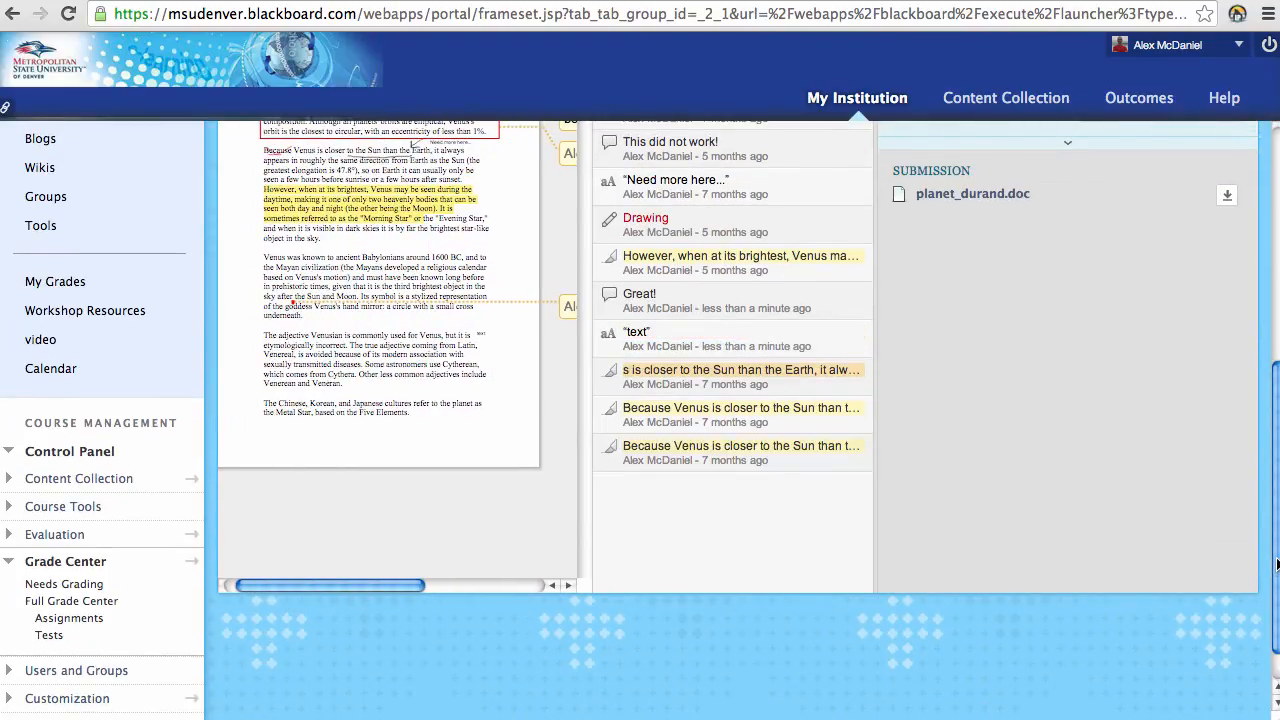
{"action": "left_click_drag", "start_coordinate": [1277, 564], "coordinate": [1277, 454]}
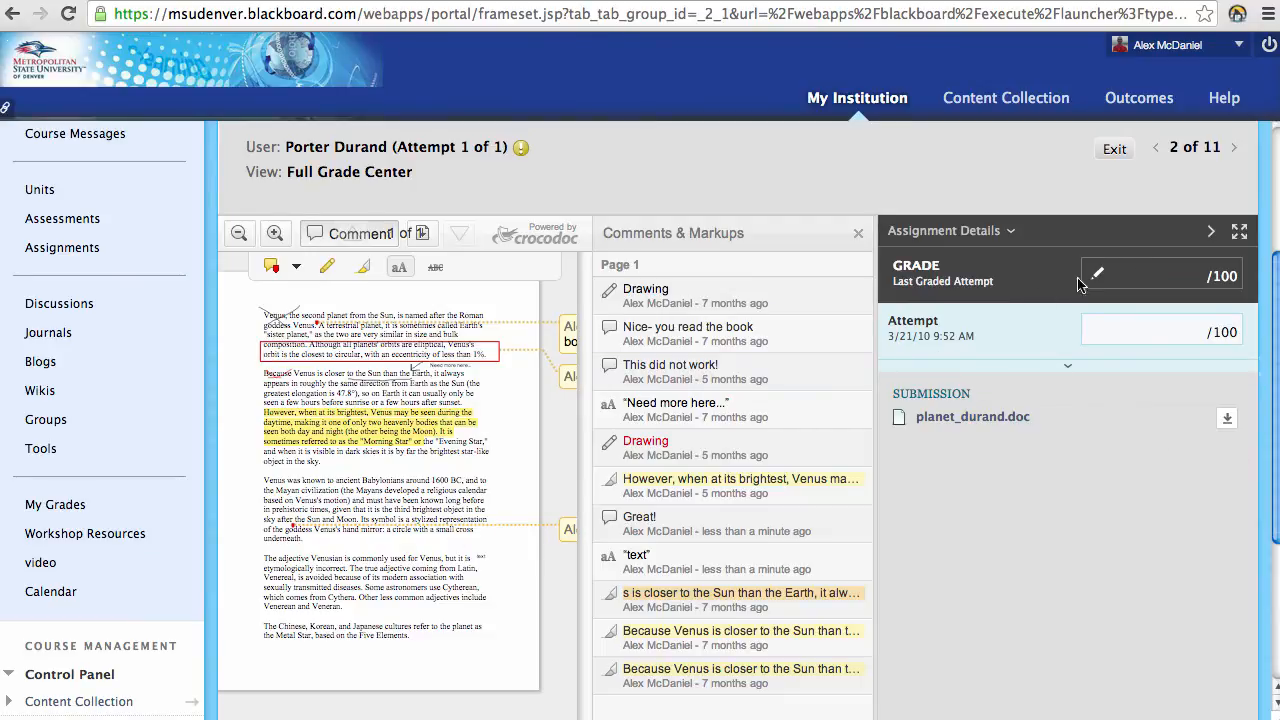
Step: Score the attempt 75 with feedback "general...." and add a private grading notes box
{"action": "left_click", "coordinate": [1183, 334]}
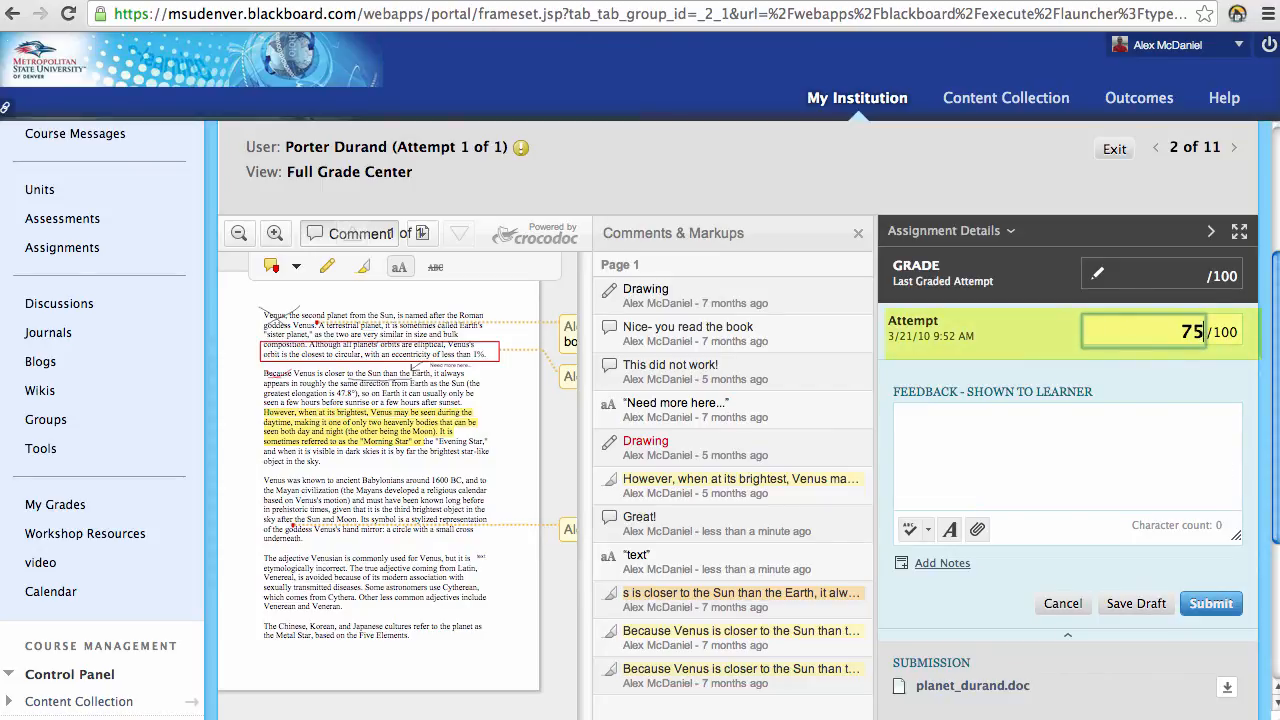
{"action": "key", "text": "Tab"}
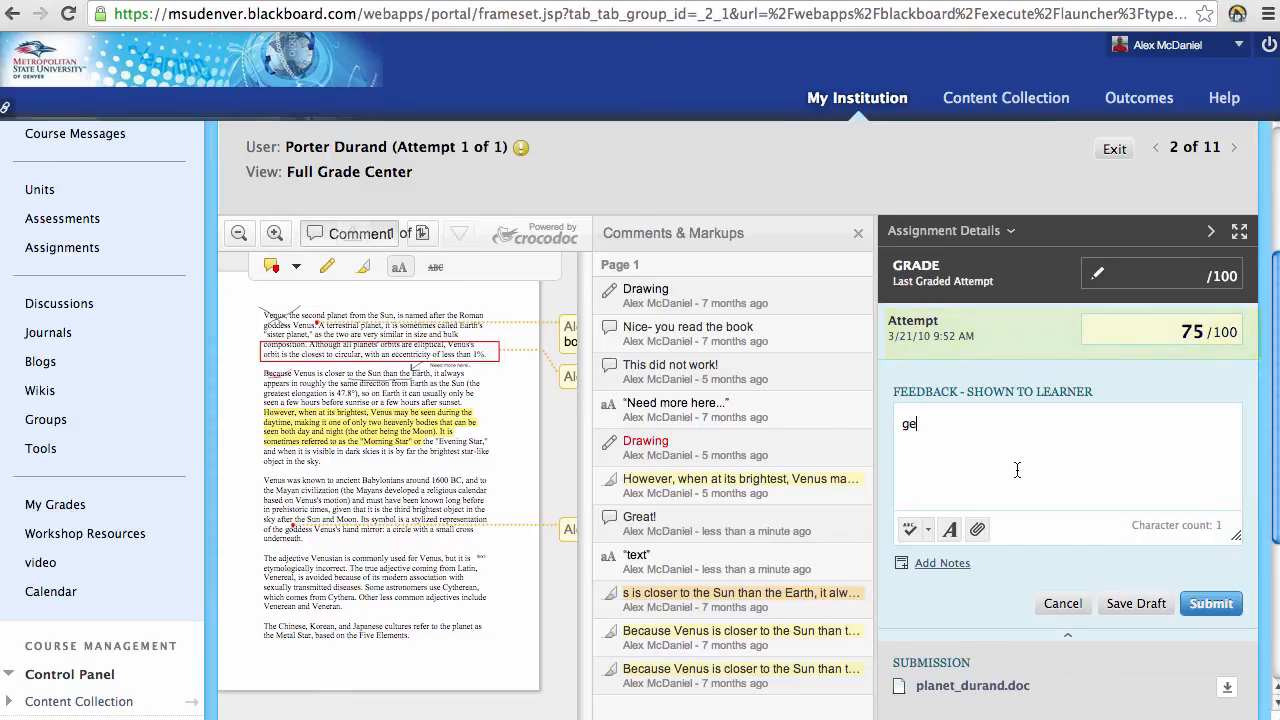
{"action": "type", "text": "general...."}
{"action": "scroll", "coordinate": [957, 479], "scroll_direction": "down", "scroll_amount": 2}
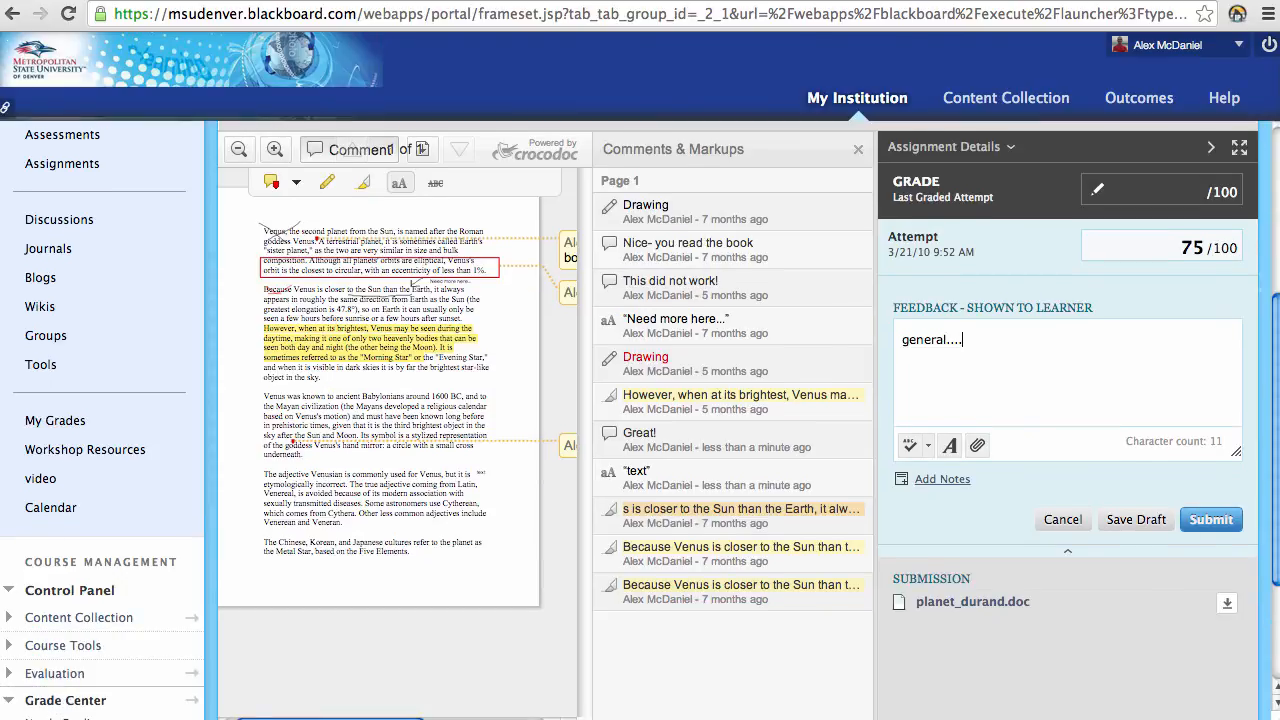
{"action": "left_click", "coordinate": [957, 479]}
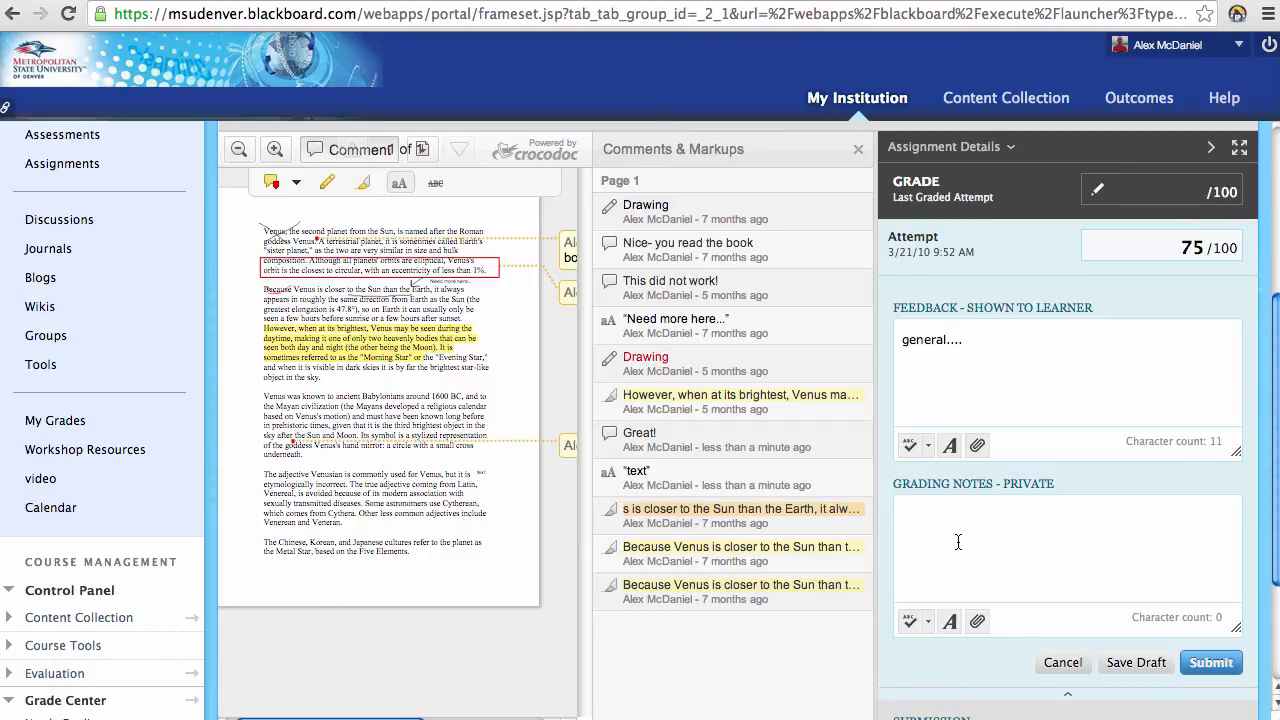
{"action": "left_click", "coordinate": [958, 541]}
Step: Download the student's submitted Planet Paper file
{"action": "scroll", "coordinate": [1100, 550], "scroll_direction": "down", "scroll_amount": 3}
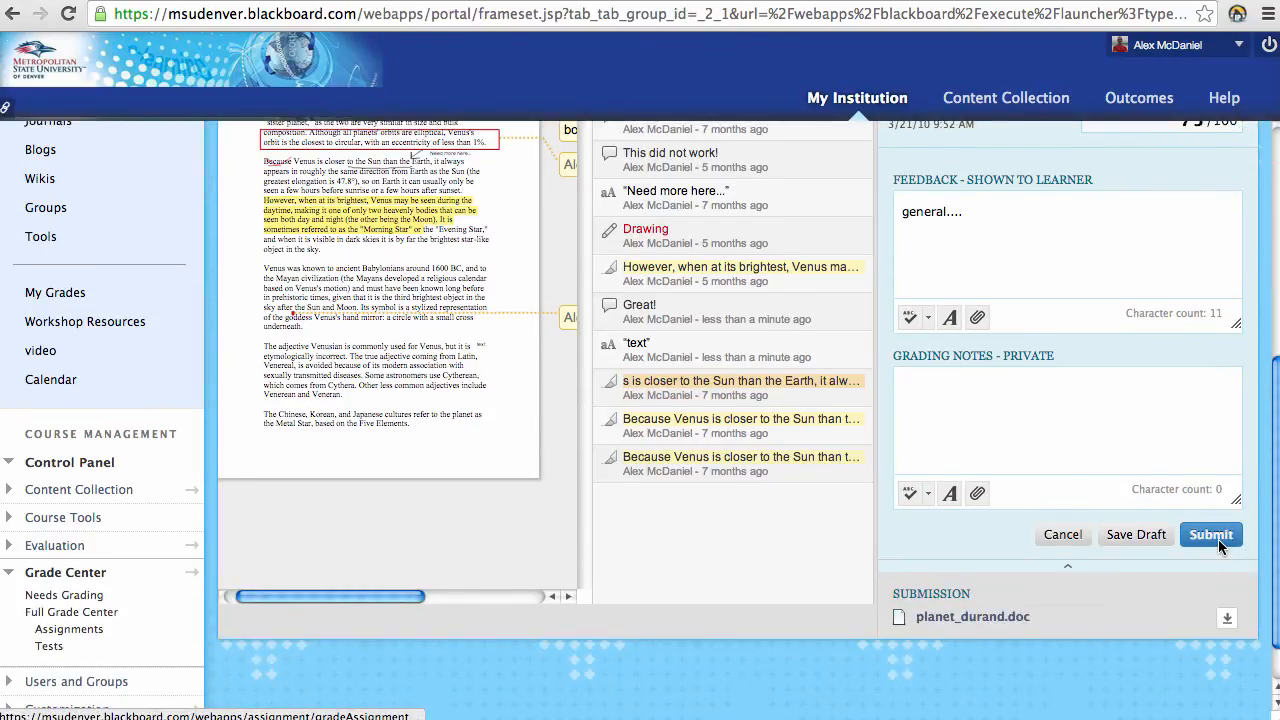
{"action": "scroll", "coordinate": [400, 376], "scroll_direction": "up", "scroll_amount": 1}
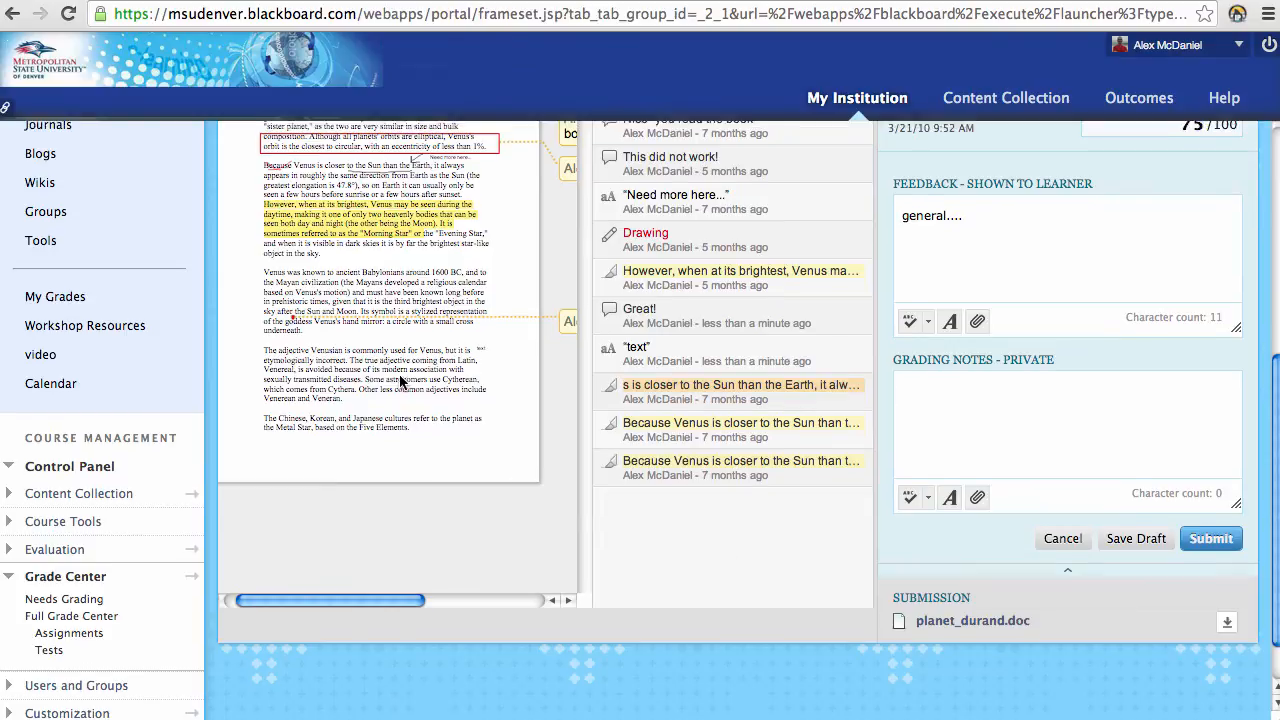
{"action": "scroll", "coordinate": [400, 380], "scroll_direction": "up", "scroll_amount": 3}
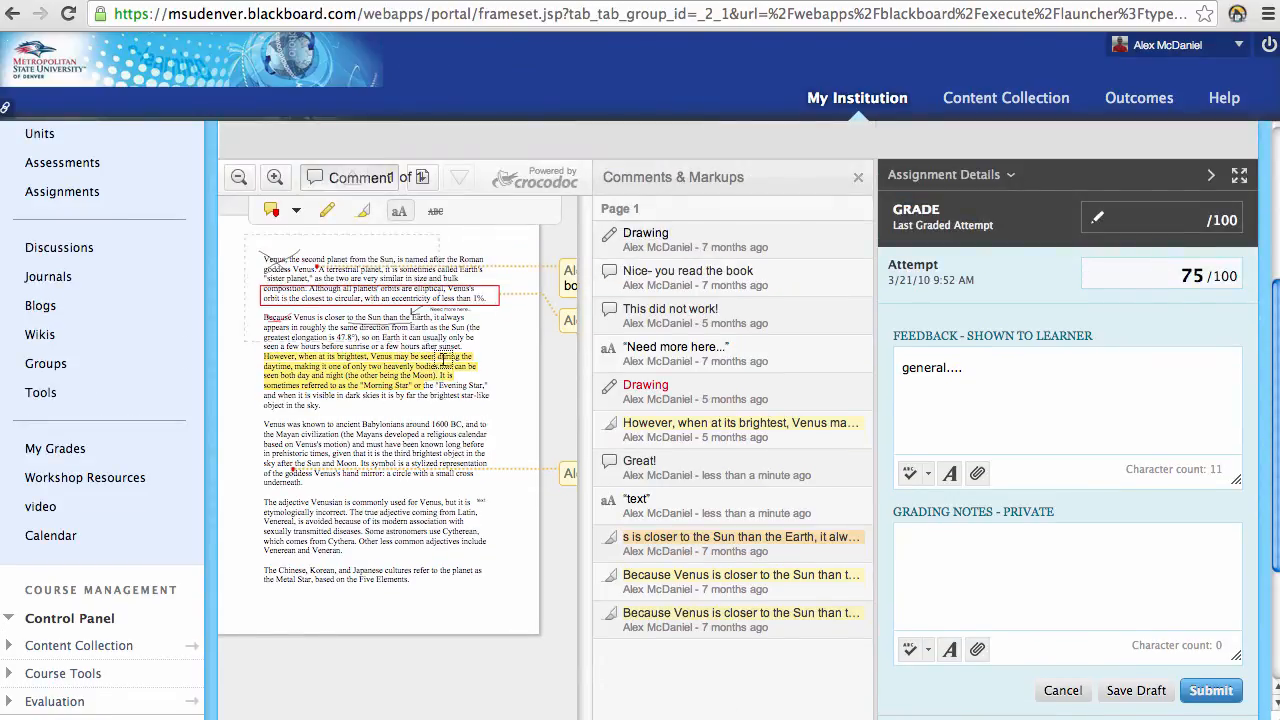
{"action": "scroll", "coordinate": [834, 450], "scroll_direction": "down", "scroll_amount": 5}
{"action": "left_click", "coordinate": [1228, 560]}
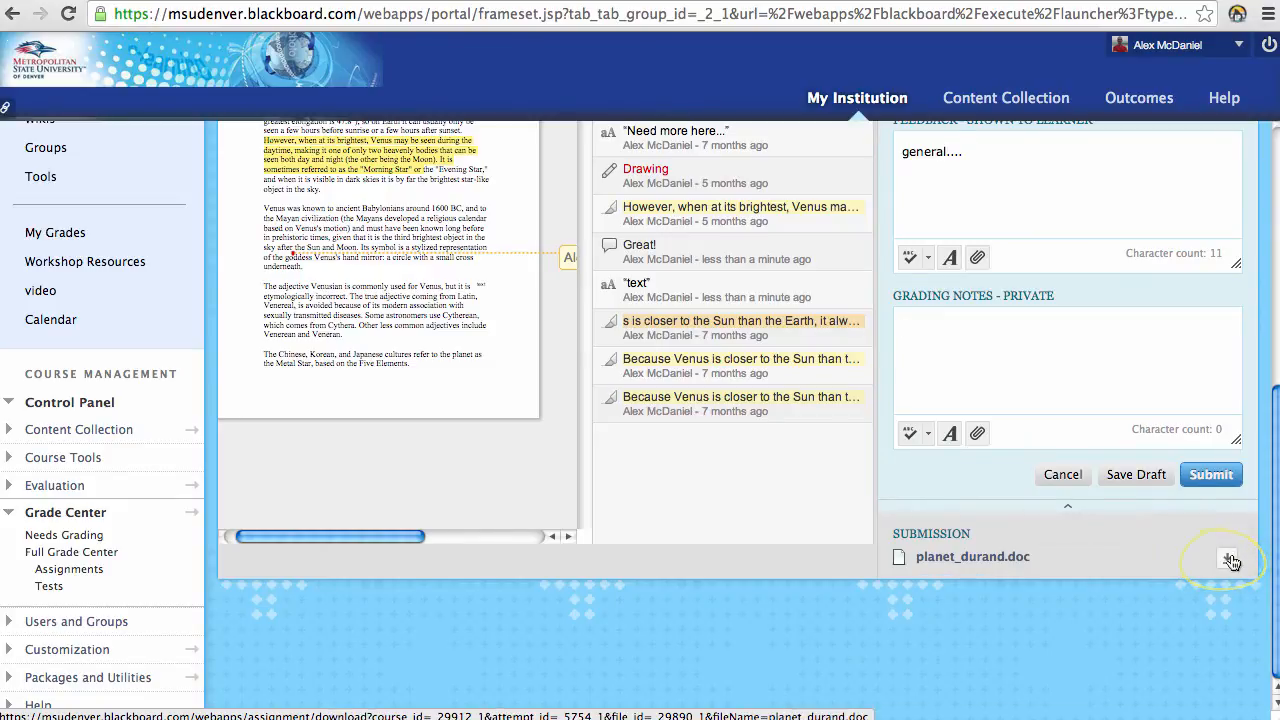
Step: Submit the 75/100 grade and its feedback
{"action": "scroll", "coordinate": [1060, 520], "scroll_direction": "up", "scroll_amount": 3}
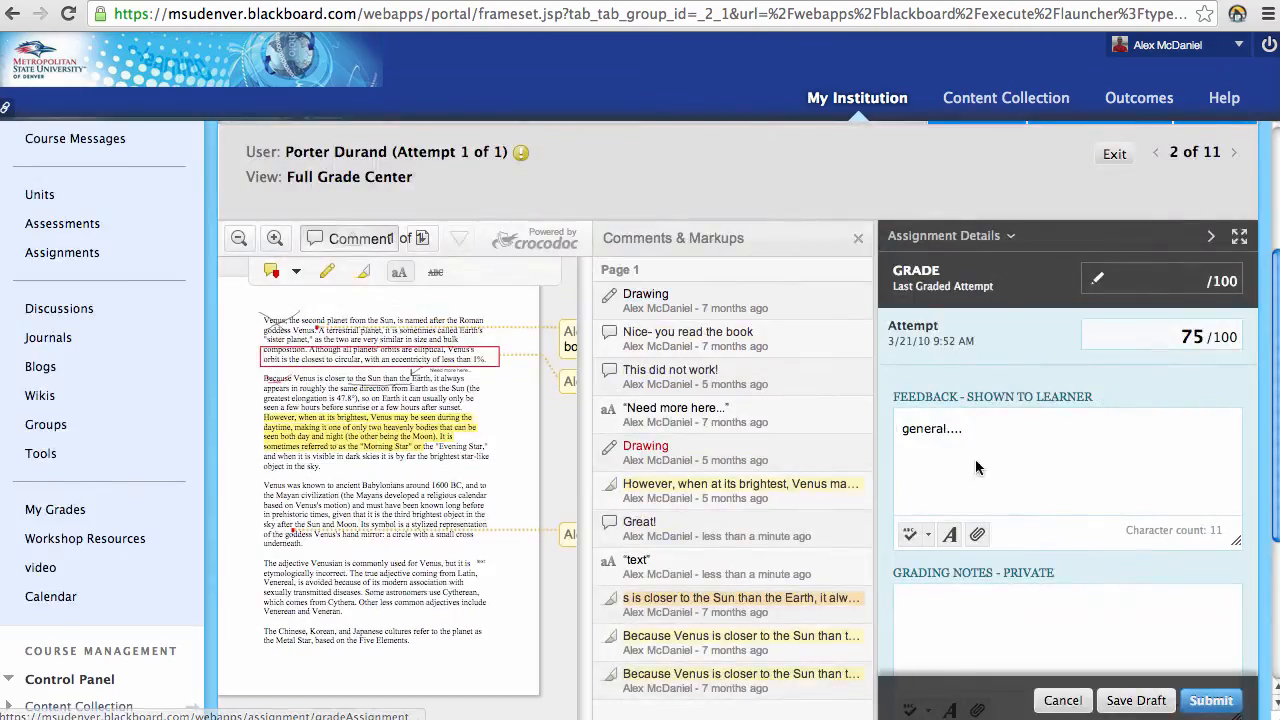
{"action": "scroll", "coordinate": [900, 480], "scroll_direction": "down", "scroll_amount": 3}
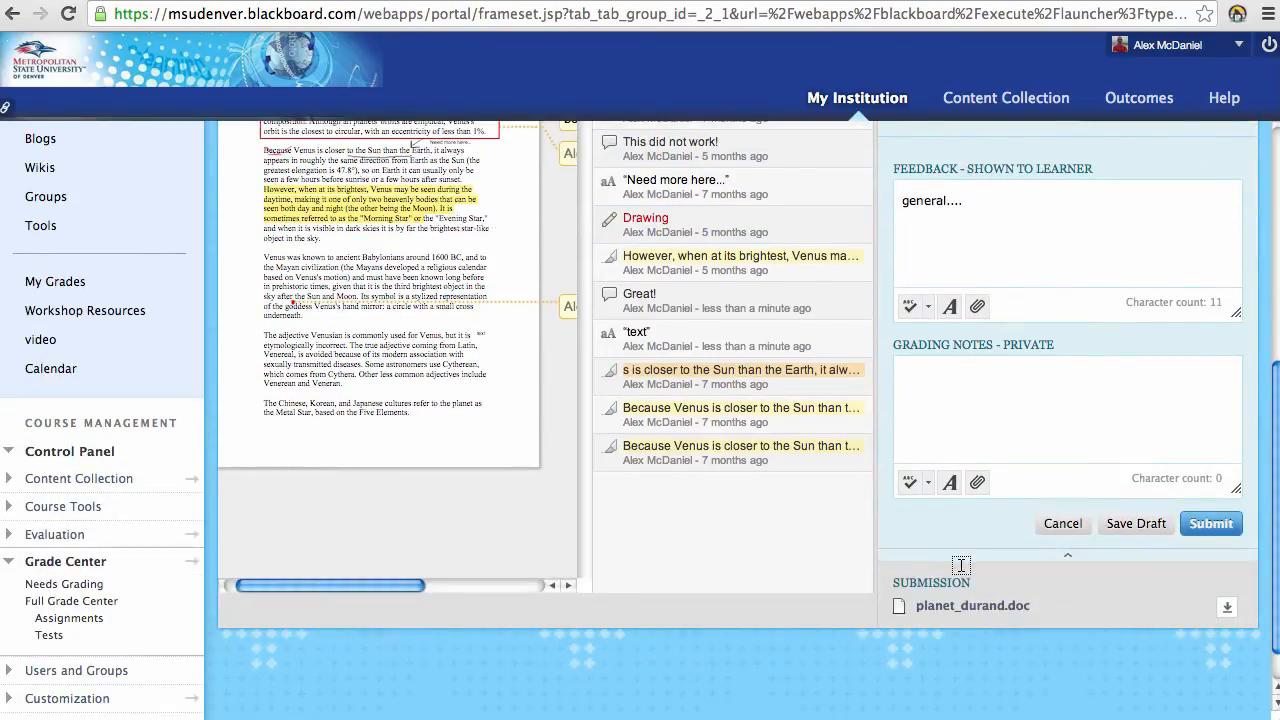
{"action": "scroll", "coordinate": [992, 553], "scroll_direction": "up", "scroll_amount": 2}
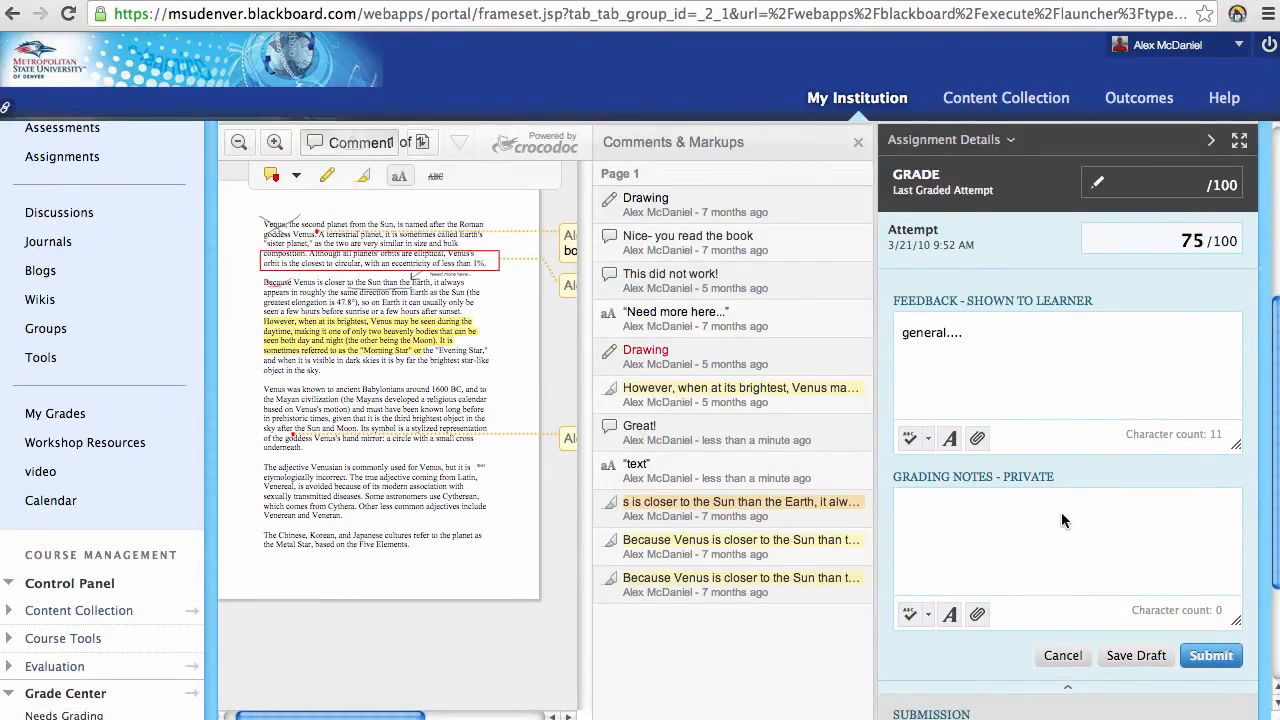
{"action": "scroll", "coordinate": [1061, 510], "scroll_direction": "down", "scroll_amount": 1}
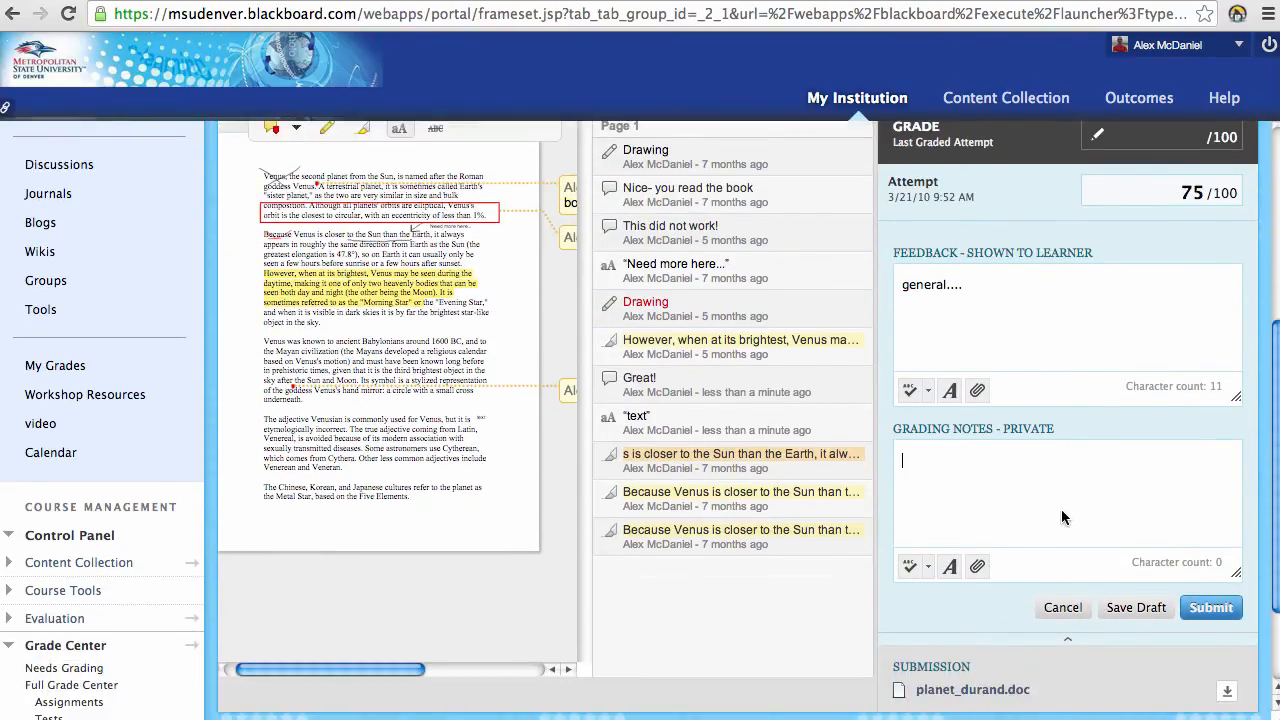
{"action": "left_click", "coordinate": [978, 392]}
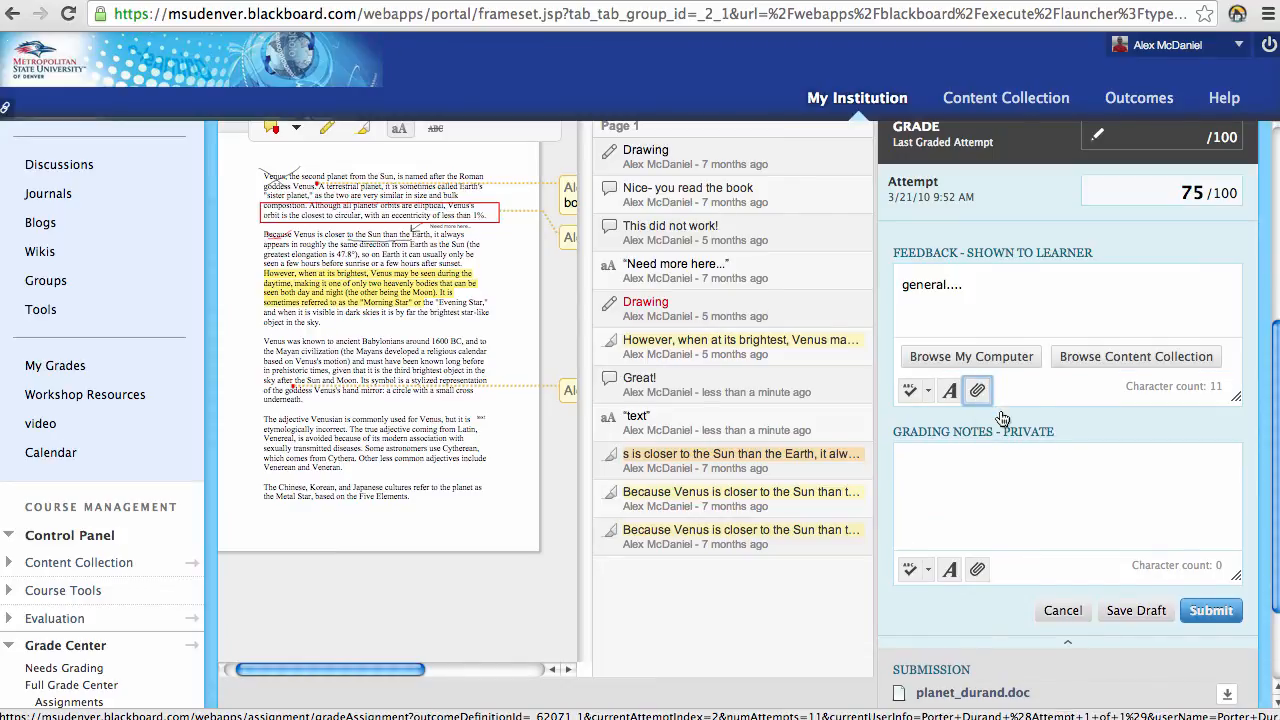
{"action": "left_click", "coordinate": [1222, 610]}
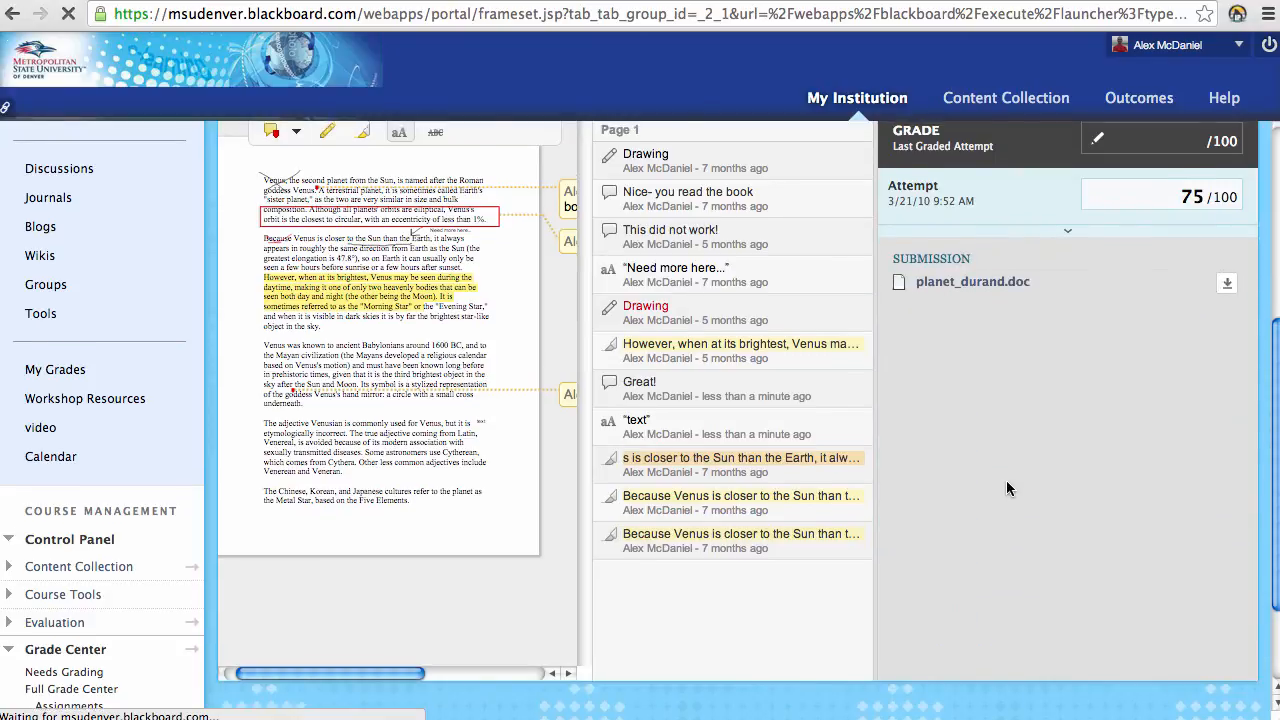
Step: Scroll through the next student's Uranus paper (attempt 3 of 11), then return to the Full Grade Center
{"action": "scroll", "coordinate": [1011, 479], "scroll_direction": "up", "scroll_amount": 5}
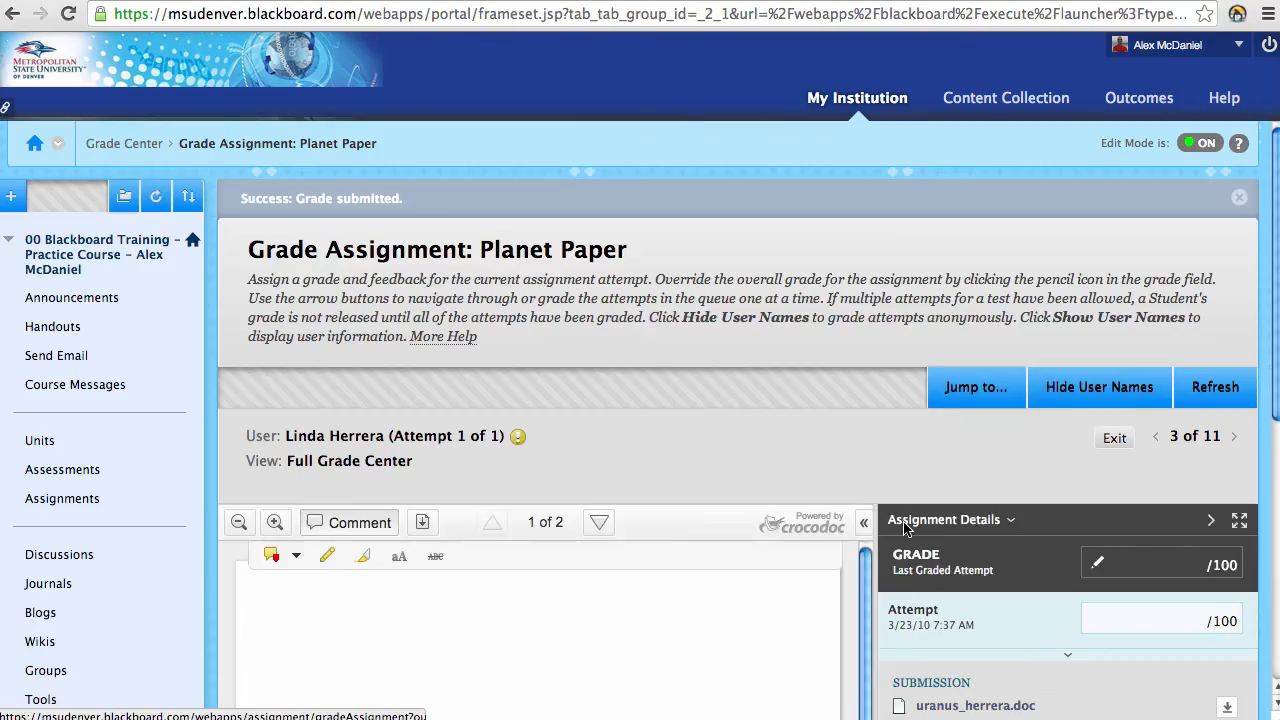
{"action": "scroll", "coordinate": [873, 498], "scroll_direction": "down", "scroll_amount": 2}
{"action": "scroll", "coordinate": [873, 494], "scroll_direction": "down", "scroll_amount": 2}
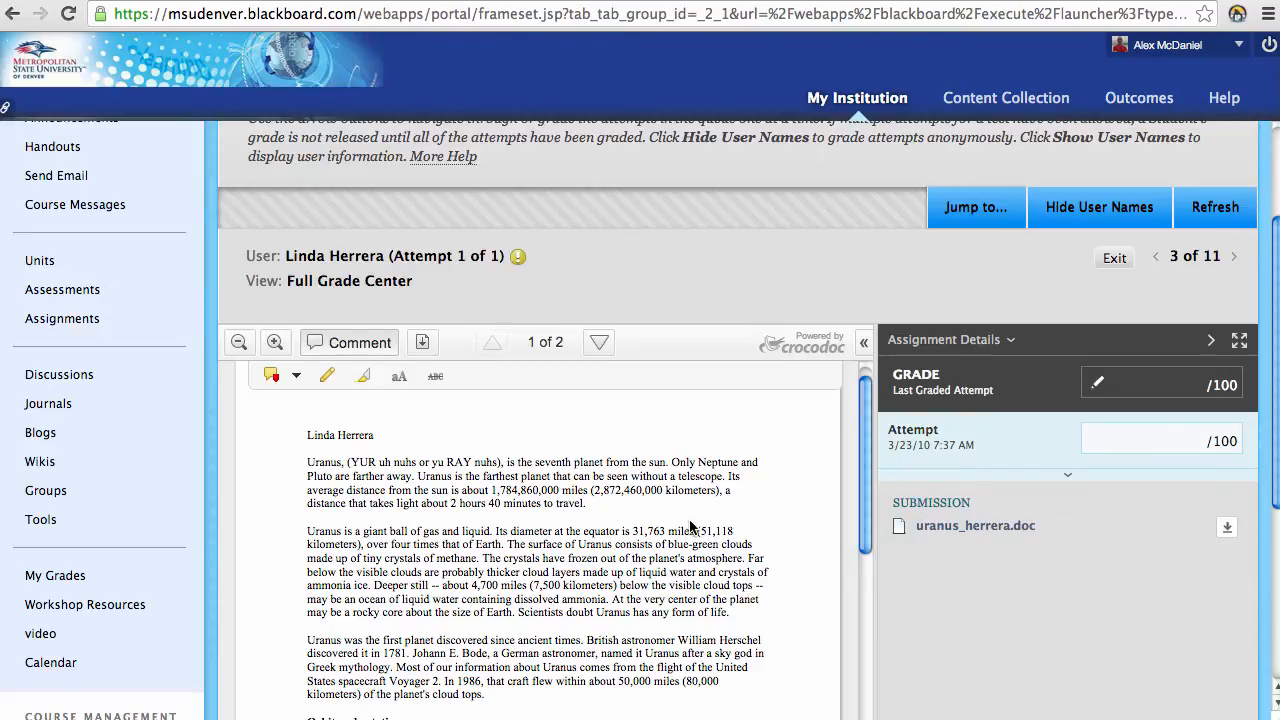
{"action": "scroll", "coordinate": [692, 527], "scroll_direction": "down", "scroll_amount": 1}
{"action": "scroll", "coordinate": [890, 530], "scroll_direction": "down", "scroll_amount": 3}
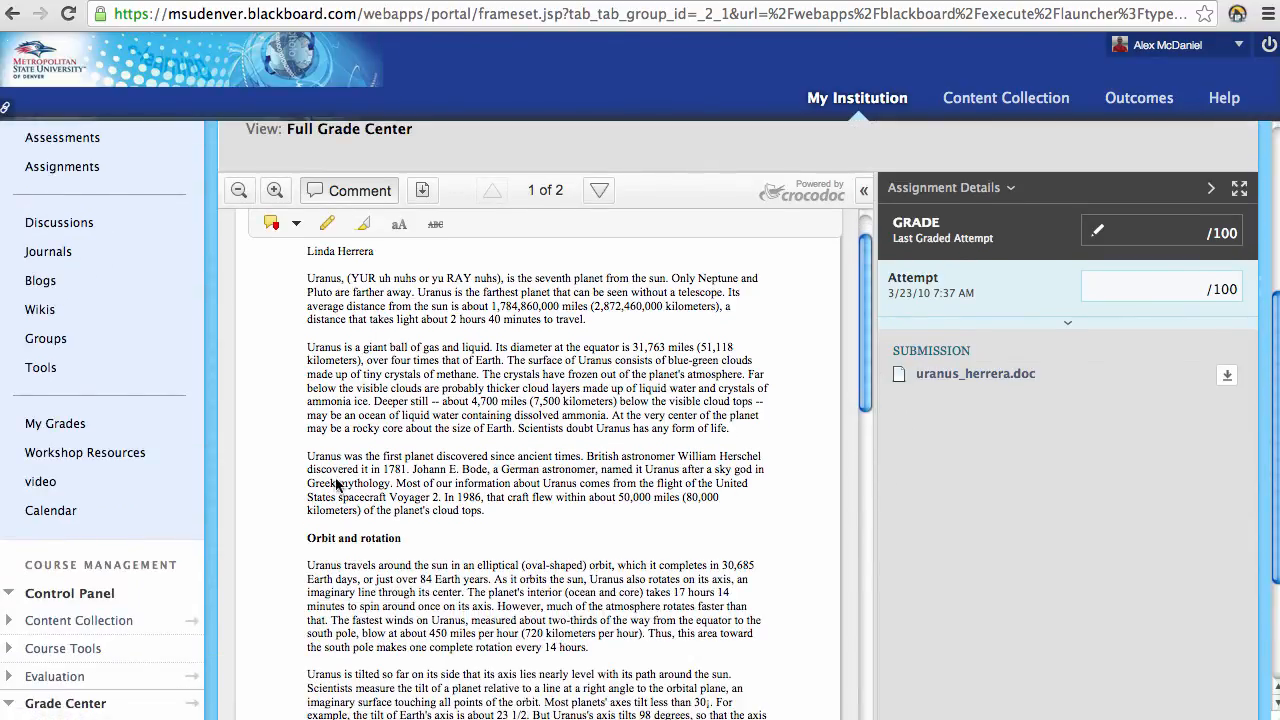
{"action": "scroll", "coordinate": [105, 600], "scroll_direction": "down", "scroll_amount": 3}
{"action": "left_click", "coordinate": [110, 605]}
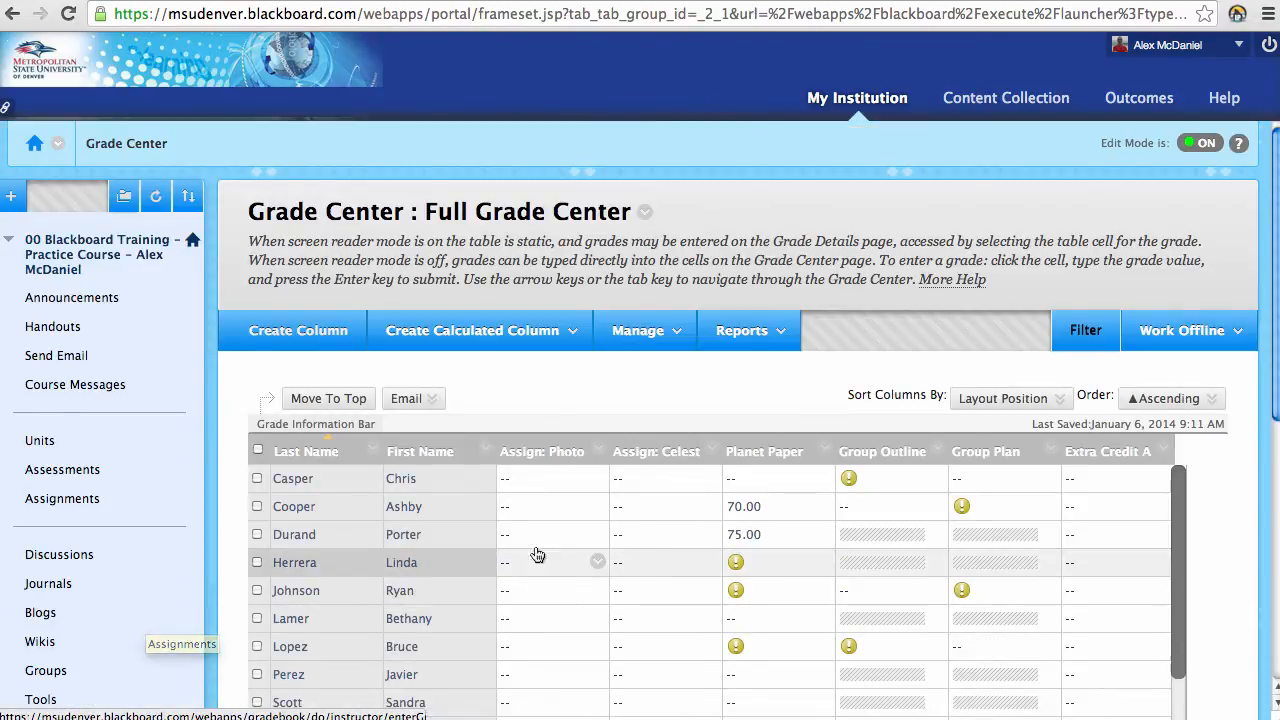
Step: Scroll the Full Grade Center grid right to check the 75.00 Planet Paper score, then back left
{"action": "scroll", "coordinate": [510, 480], "scroll_direction": "down", "scroll_amount": 3}
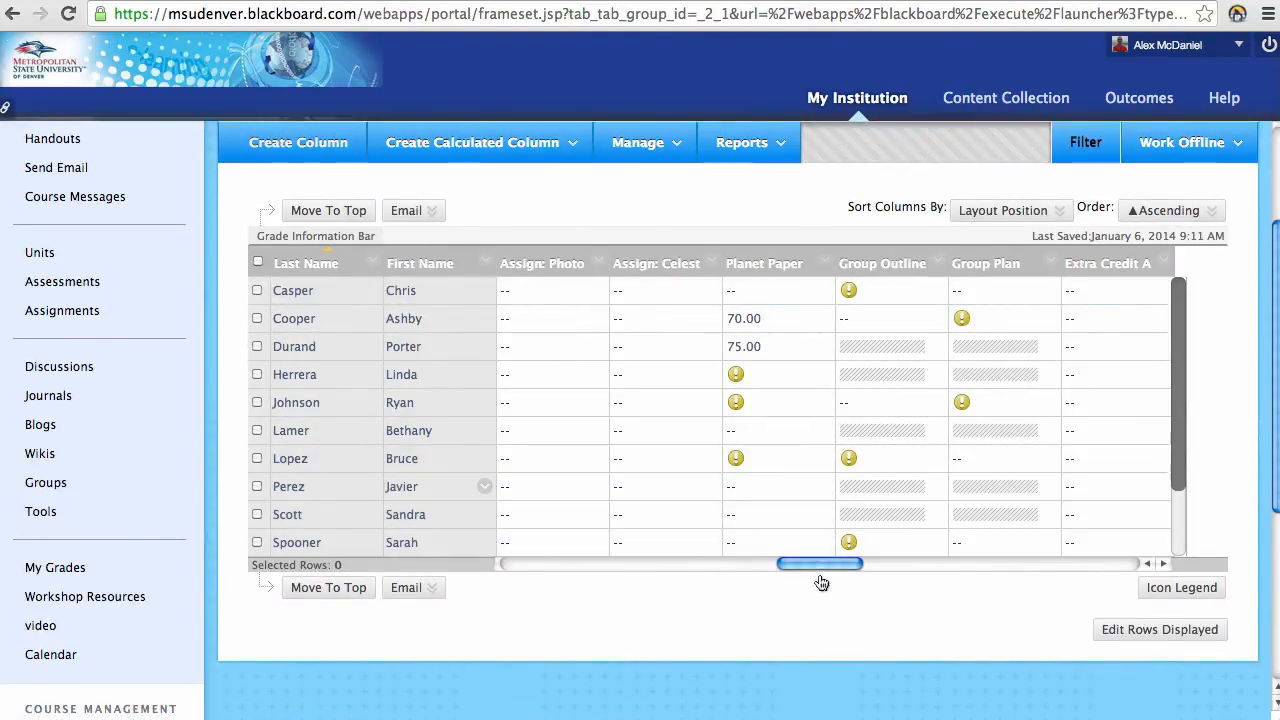
{"action": "left_click_drag", "start_coordinate": [815, 566], "coordinate": [1105, 581]}
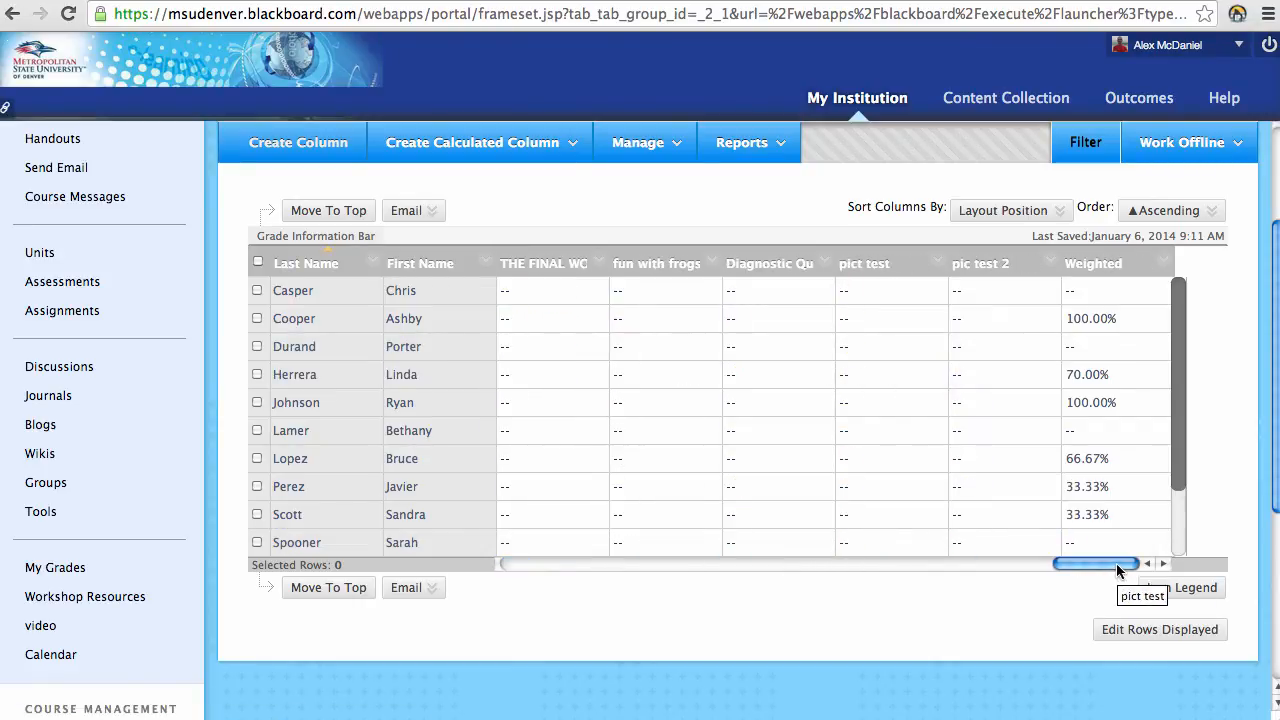
{"action": "scroll", "coordinate": [1044, 517], "scroll_direction": "down", "scroll_amount": 1}
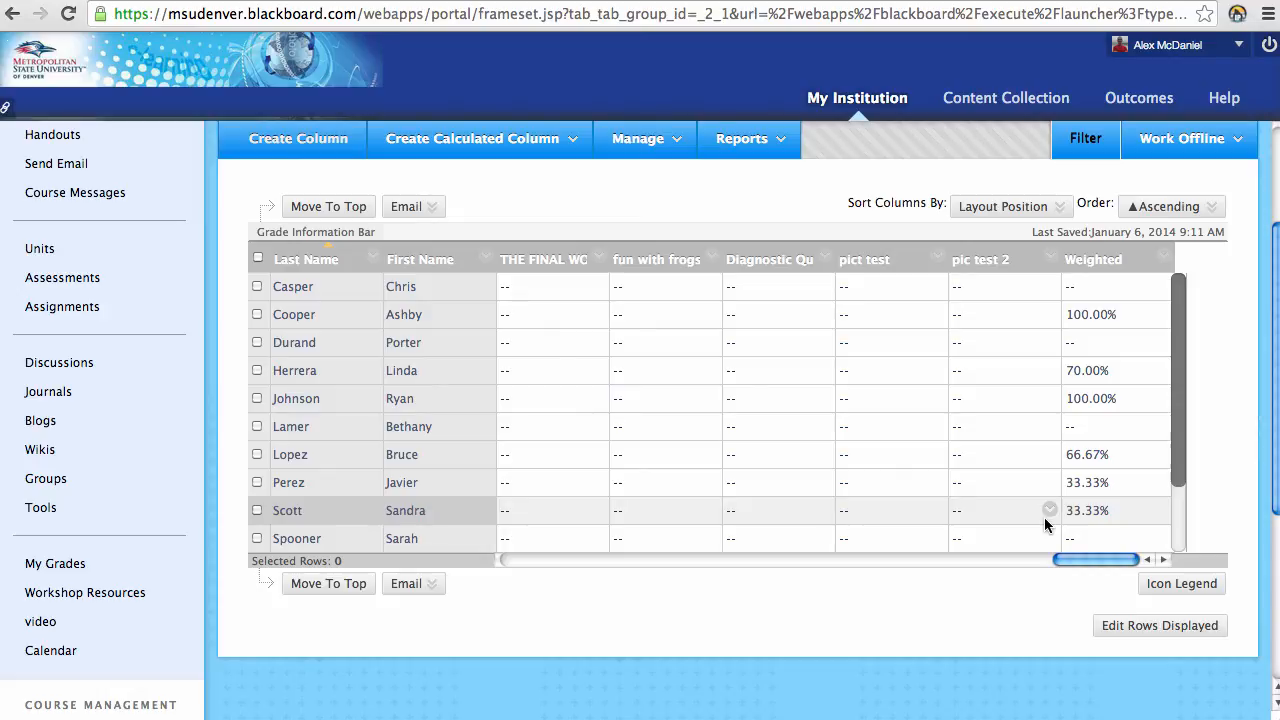
{"action": "left_click_drag", "start_coordinate": [1095, 559], "coordinate": [509, 562]}
{"action": "scroll", "coordinate": [430, 467], "scroll_direction": "up", "scroll_amount": 3}
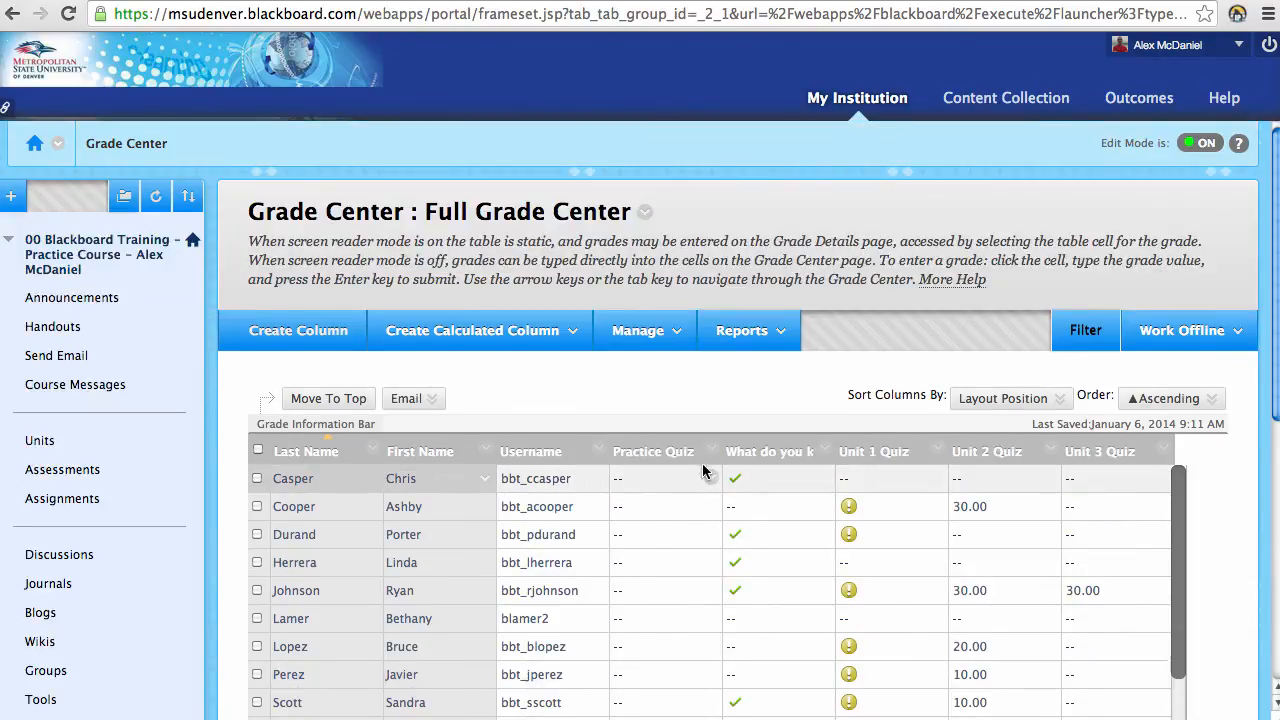